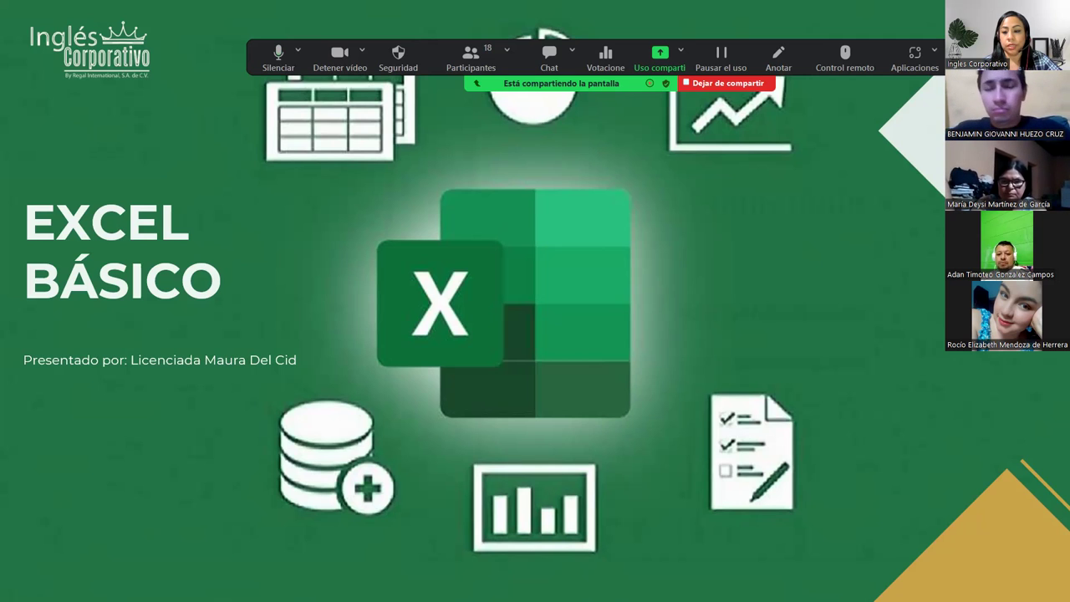
Step: Advance the slideshow past the title and AGENDA slides to CONTENIDO SESIÓN 5
{"action": "key", "text": "Right"}
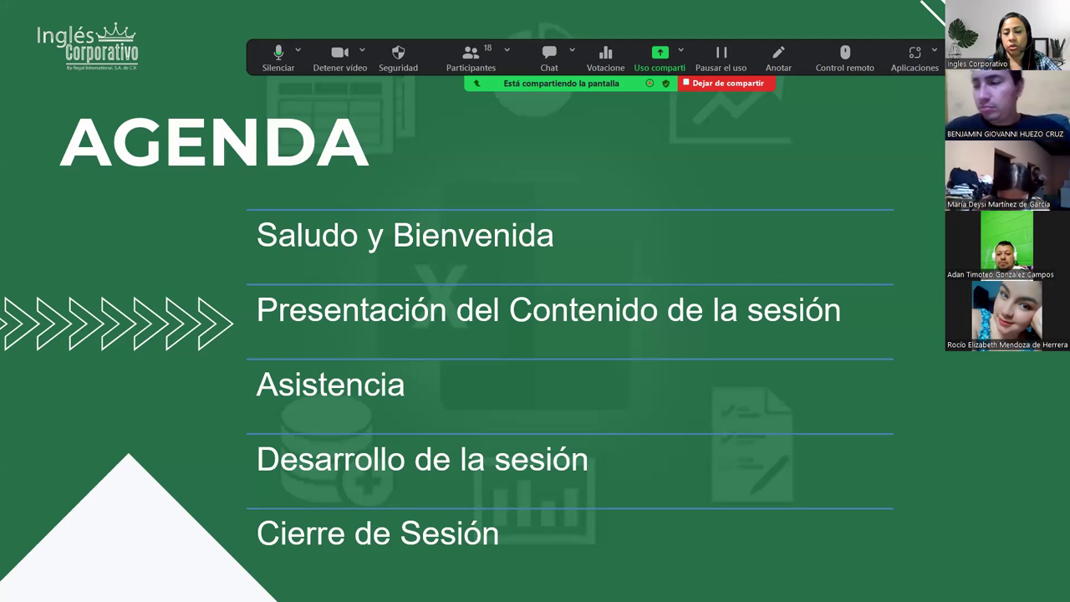
{"action": "key", "text": "Right"}
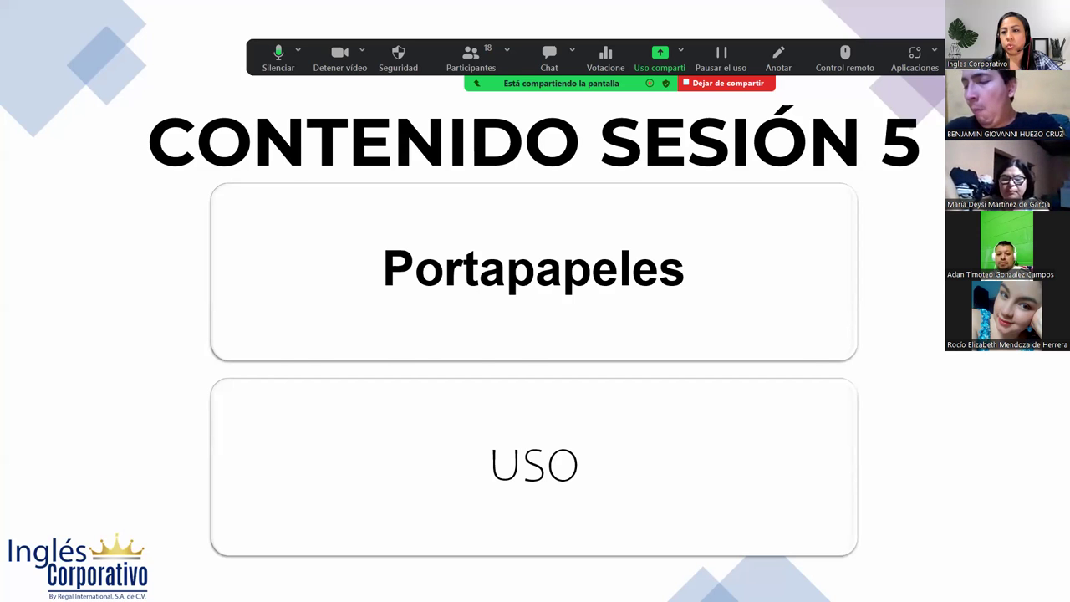
Step: Advance through OBJETIVO Sesión 5 to the USO DEL PORTAPAPELES slide
{"action": "key", "text": "Right"}
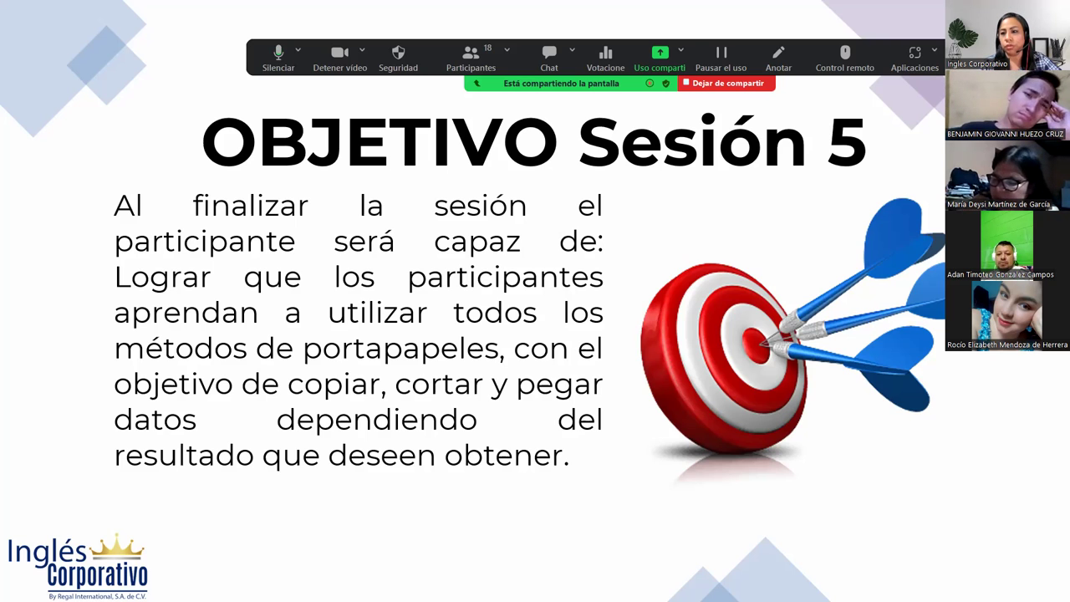
{"action": "key", "text": "Right"}
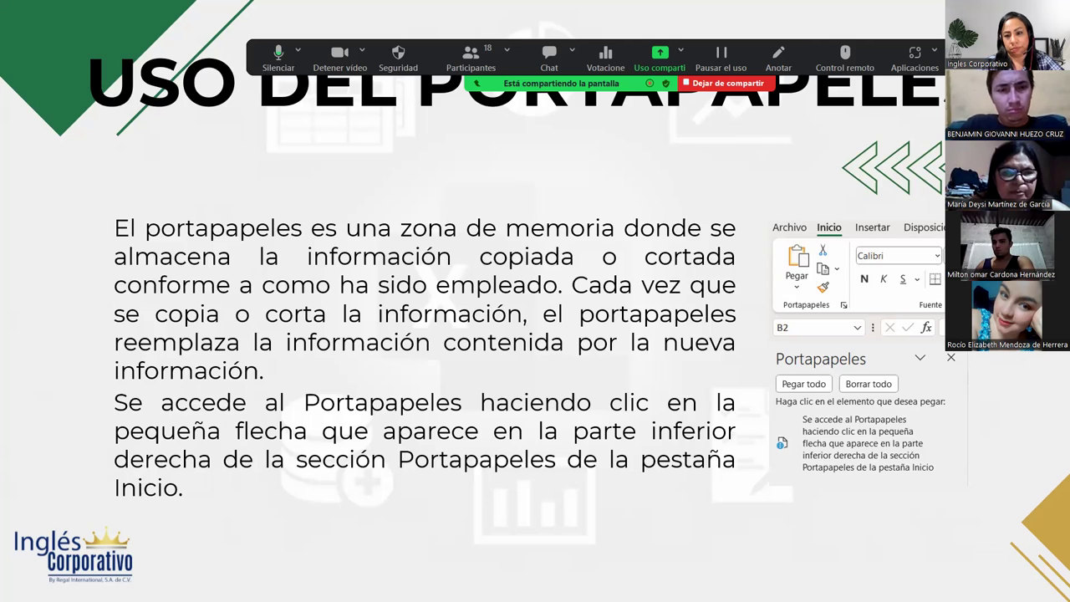
Step: Advance to the 'Métodos para utilizar el portapapeles' slide
{"action": "key", "text": "Right"}
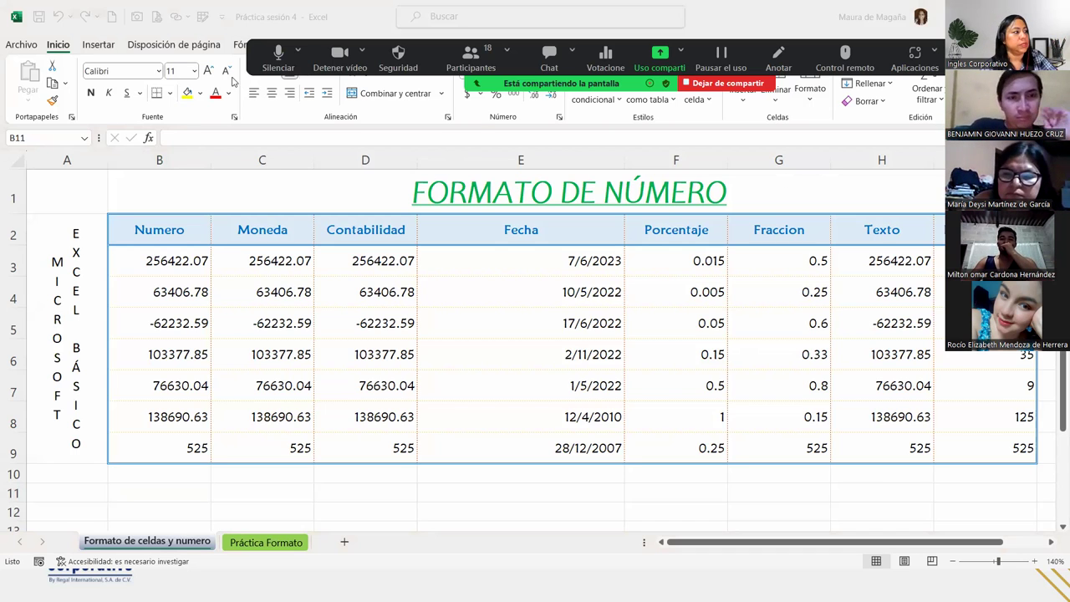
Step: Add a new blank sheet and name it 'Práctica Portapapeles'
{"action": "left_click", "coordinate": [254, 190]}
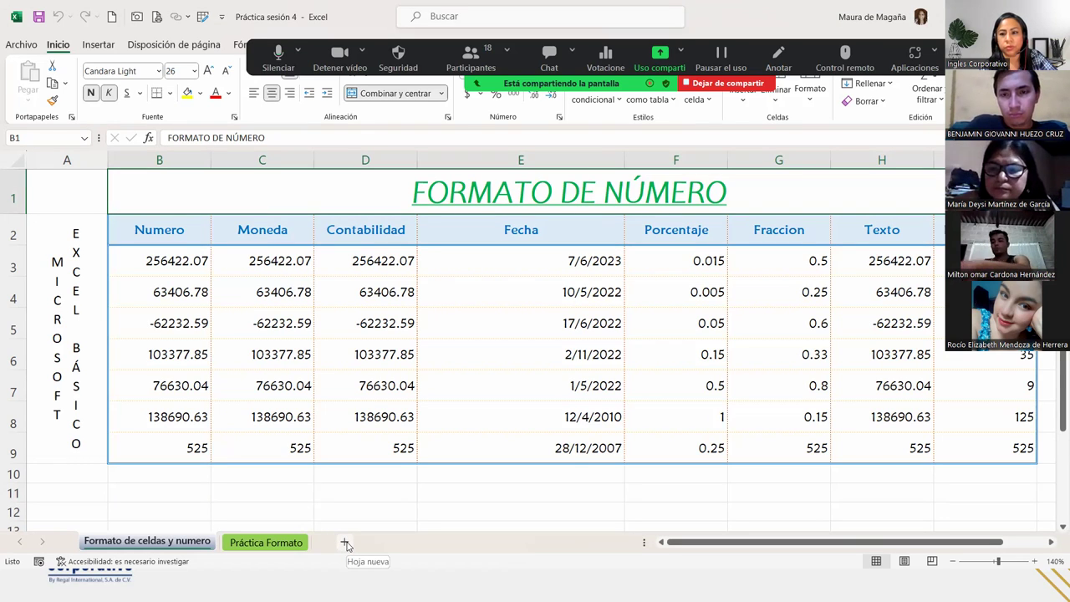
{"action": "left_click", "coordinate": [345, 543]}
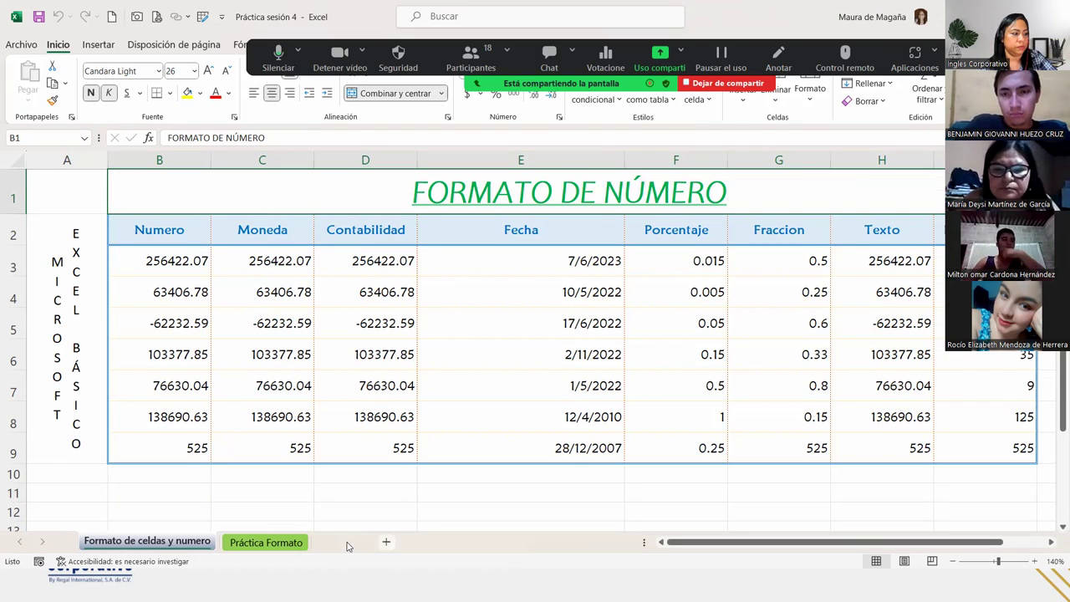
{"action": "double_click", "coordinate": [241, 543]}
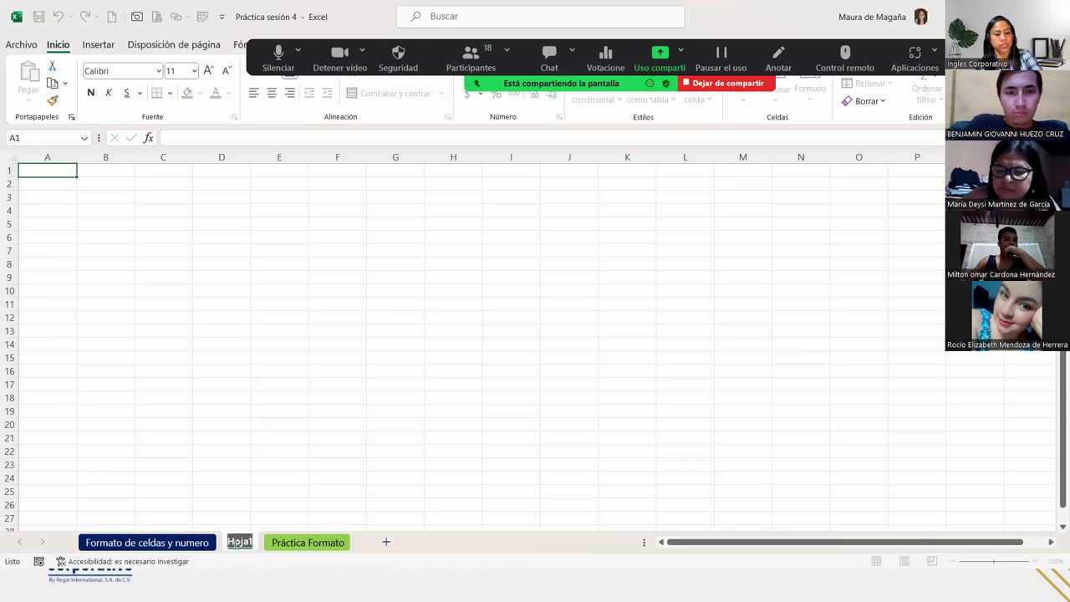
{"action": "type", "text": "Práctica"}
{"action": "key", "text": "Return"}
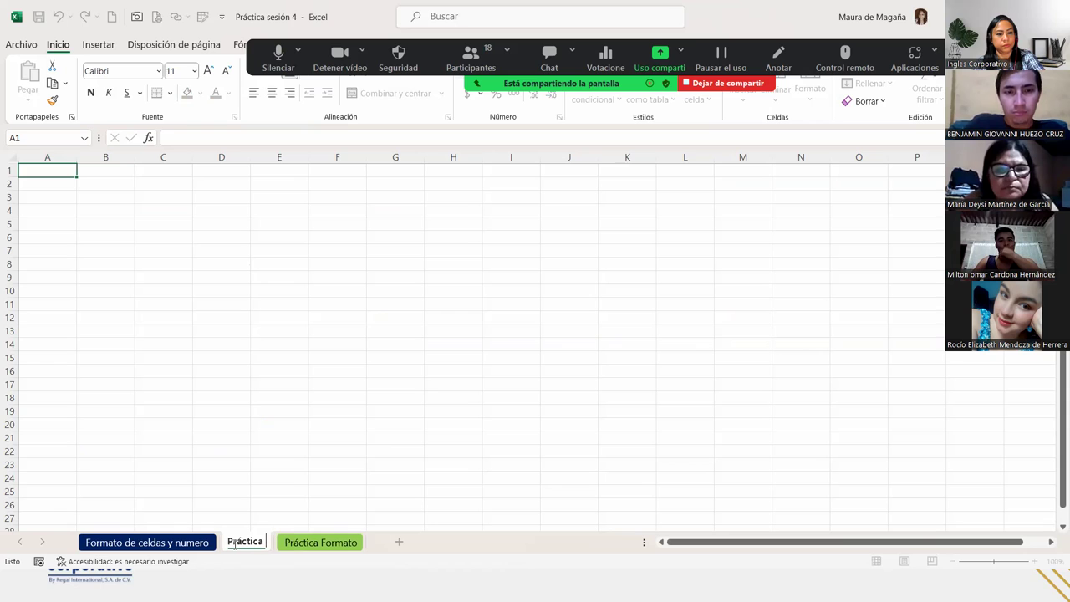
{"action": "type", "text": "Portapape"}
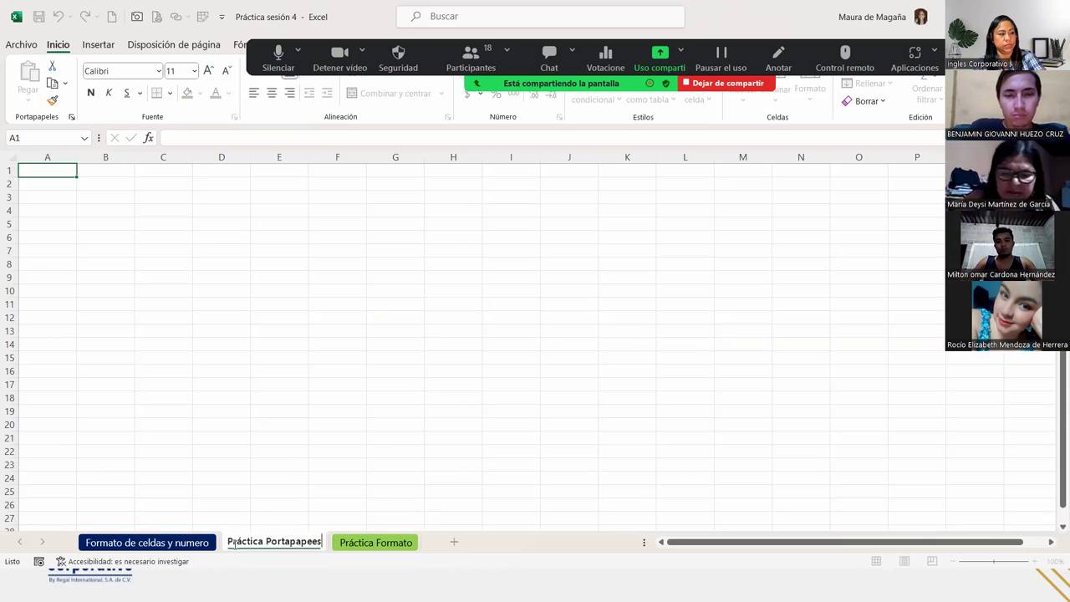
{"action": "type", "text": "les"}
{"action": "key", "text": "Return"}
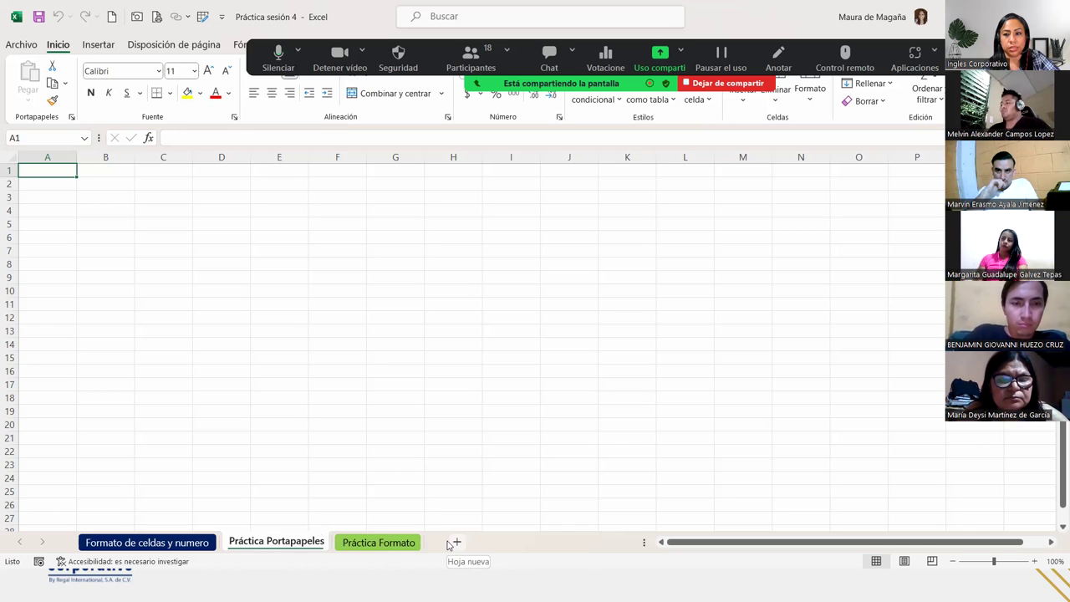
{"action": "right_click", "coordinate": [296, 545]}
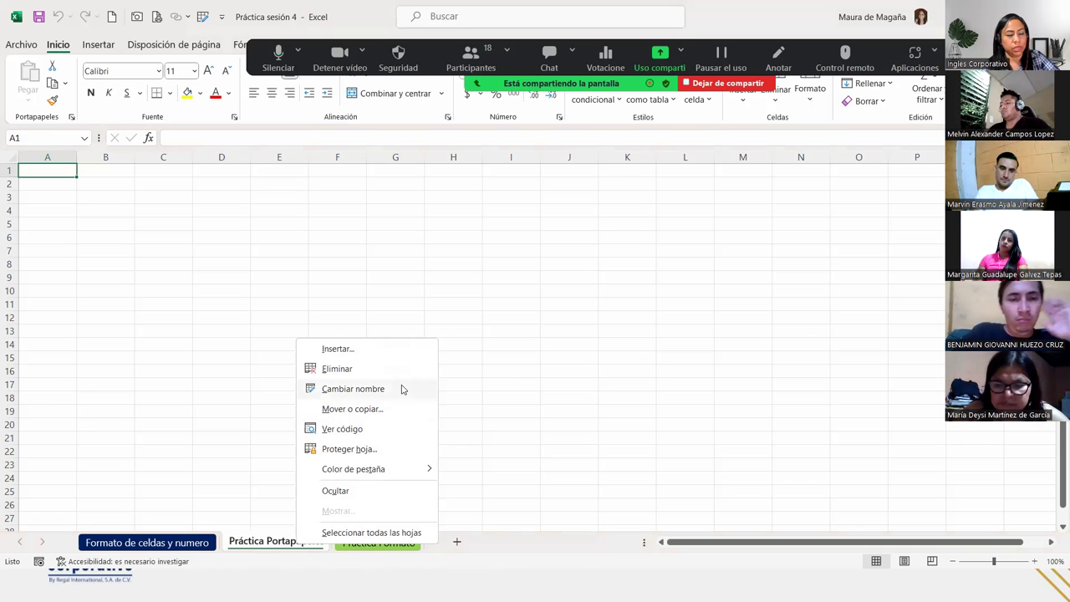
{"action": "left_click", "coordinate": [402, 389]}
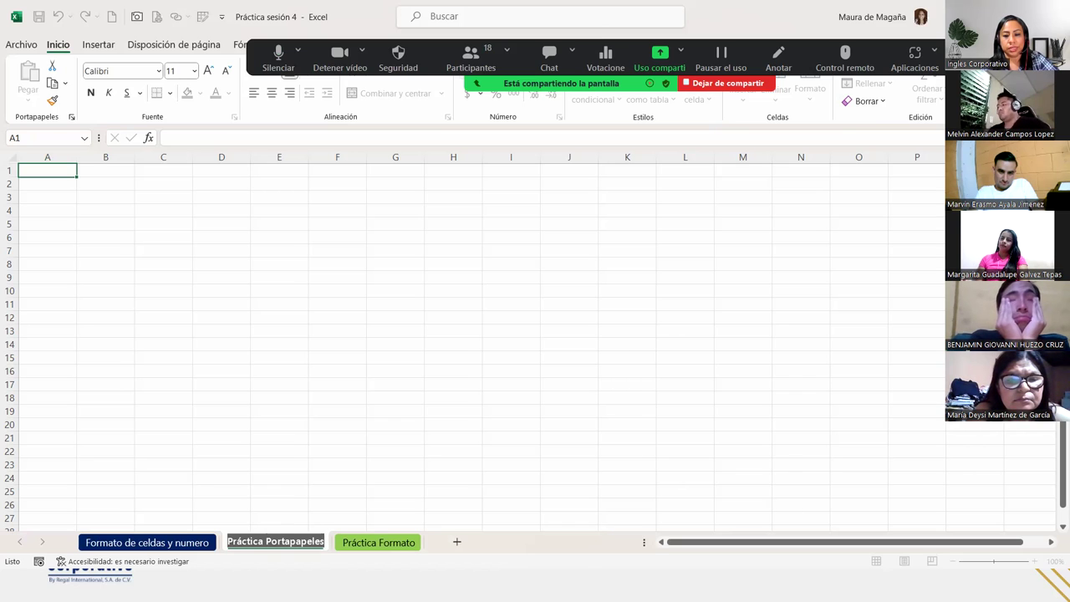
{"action": "key", "text": "alt+Tab"}
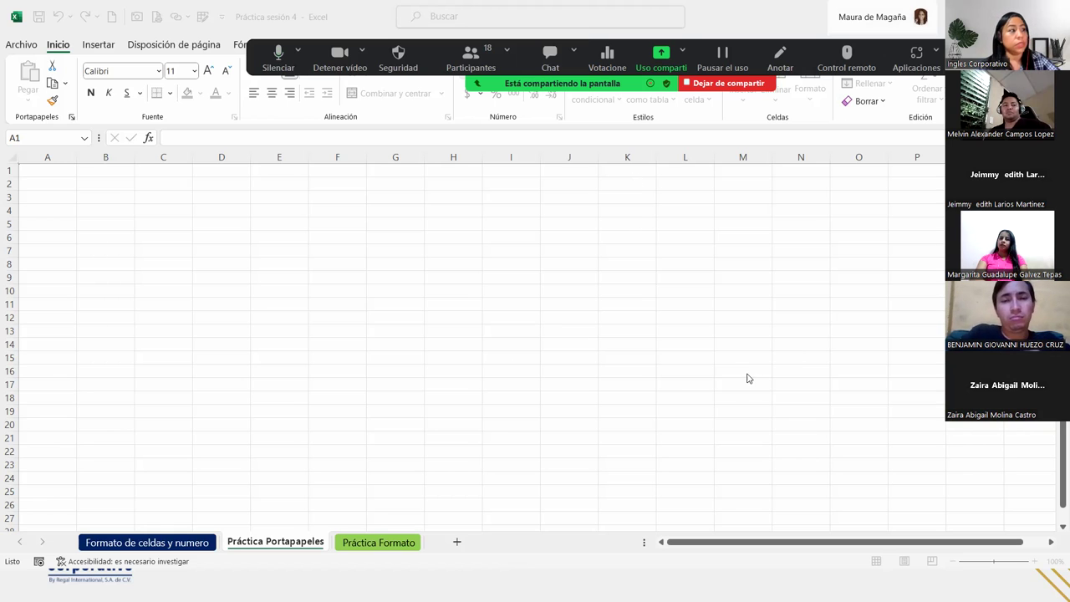
Step: Copy the FORMATO DE NÚMERO title from the Formato de celdas y numero sheet
{"action": "left_click", "coordinate": [195, 545]}
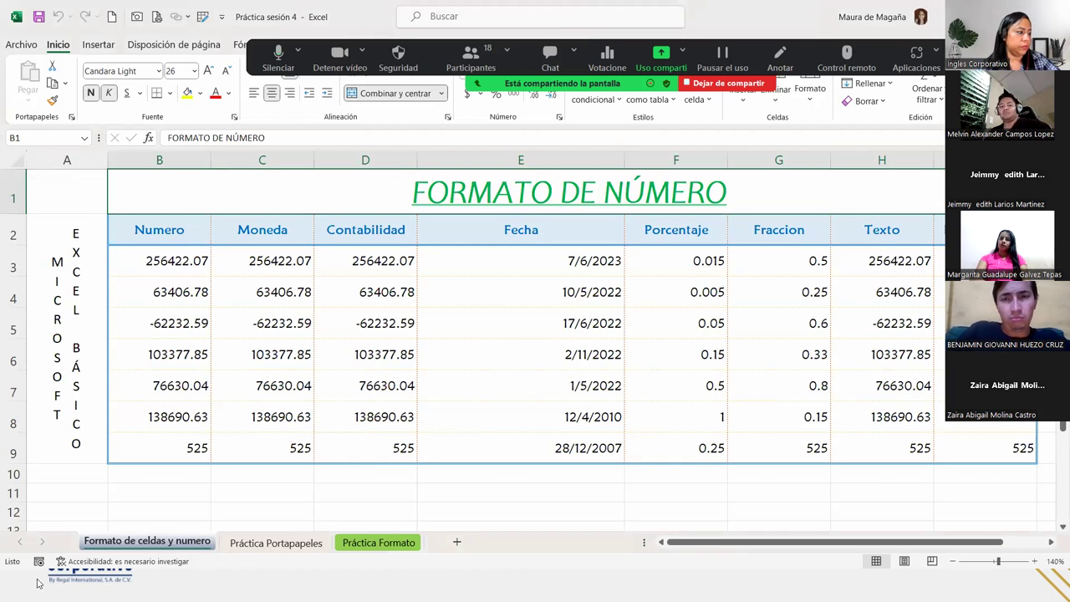
{"action": "left_click", "coordinate": [231, 548]}
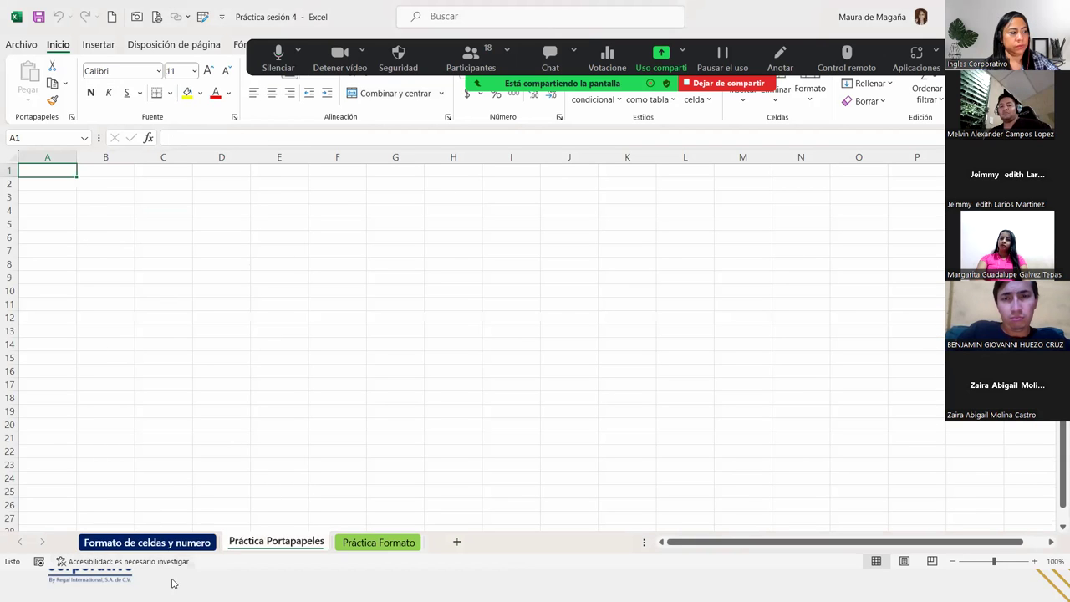
{"action": "left_click", "coordinate": [201, 543]}
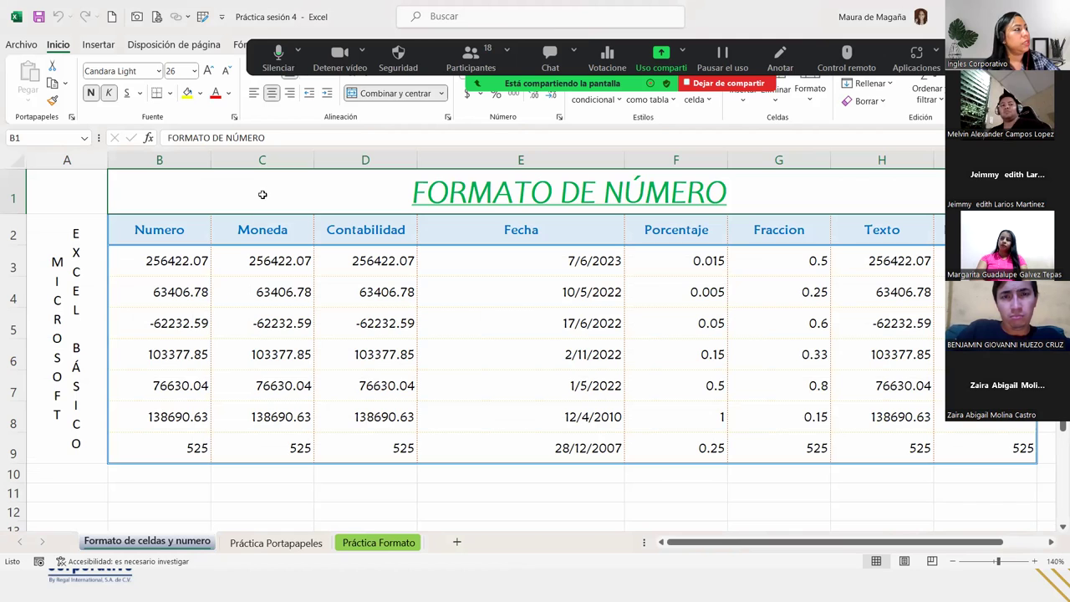
{"action": "key", "text": "ctrl+c"}
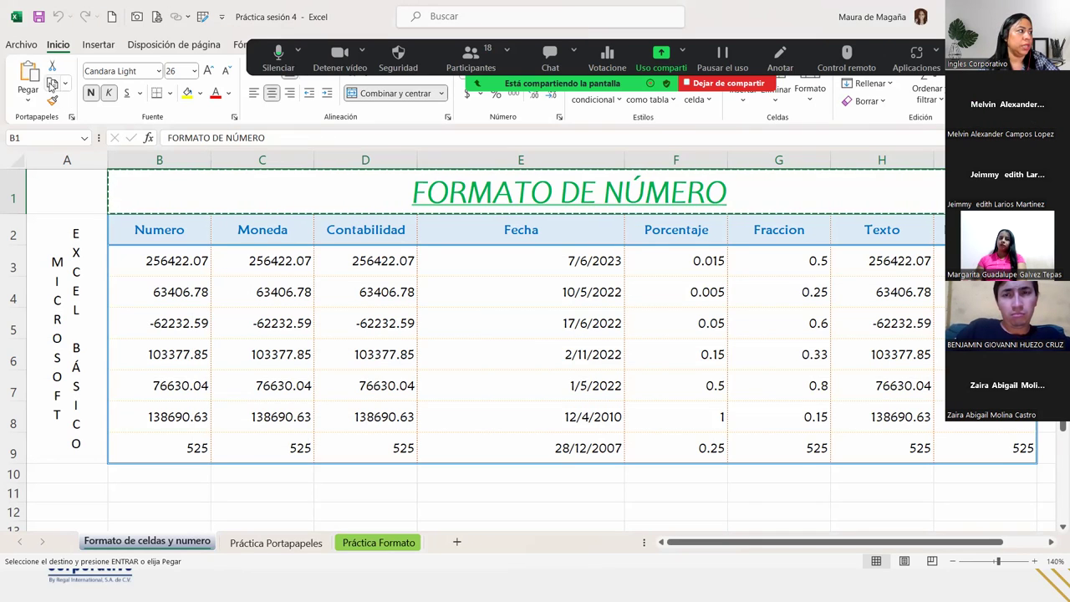
Step: Paste FORMATO DE NÚMERO into A1 of Práctica Portapapeles as values only
{"action": "left_click", "coordinate": [286, 546]}
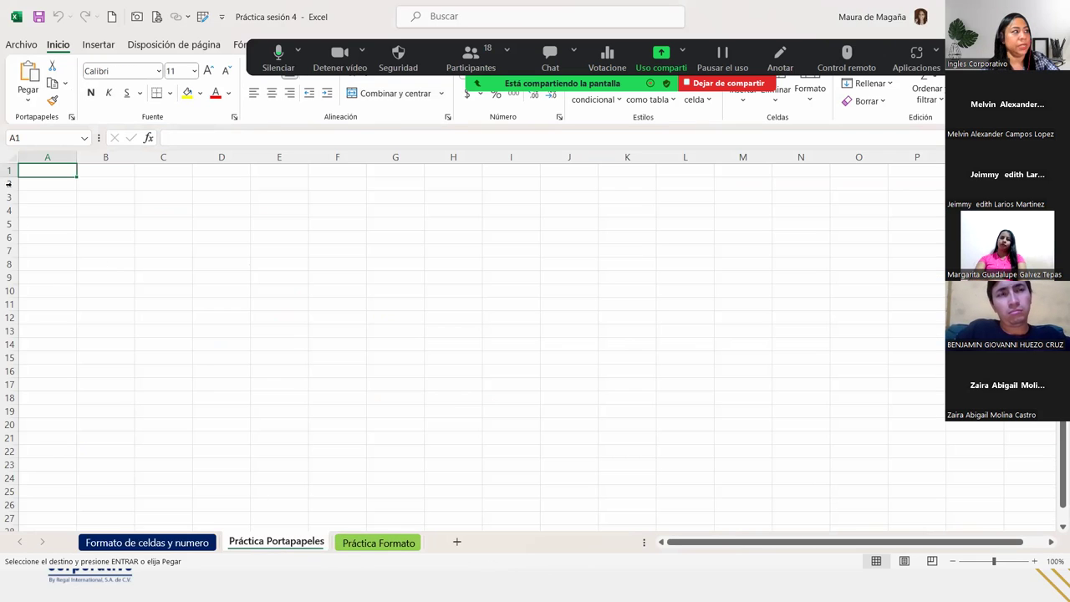
{"action": "left_click", "coordinate": [26, 104]}
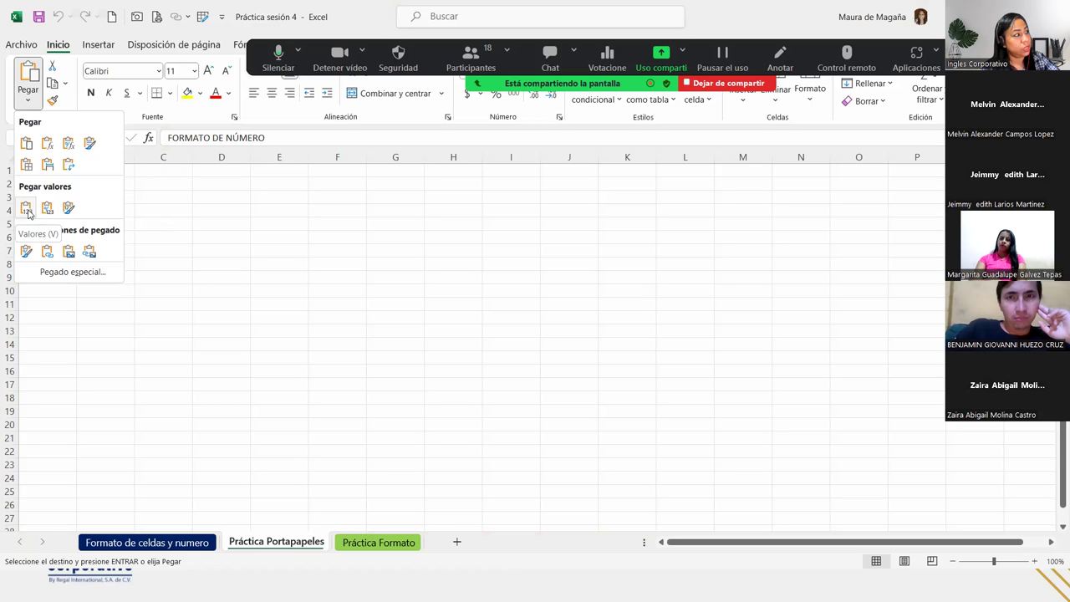
{"action": "left_click", "coordinate": [28, 209]}
{"action": "left_click", "coordinate": [59, 182]}
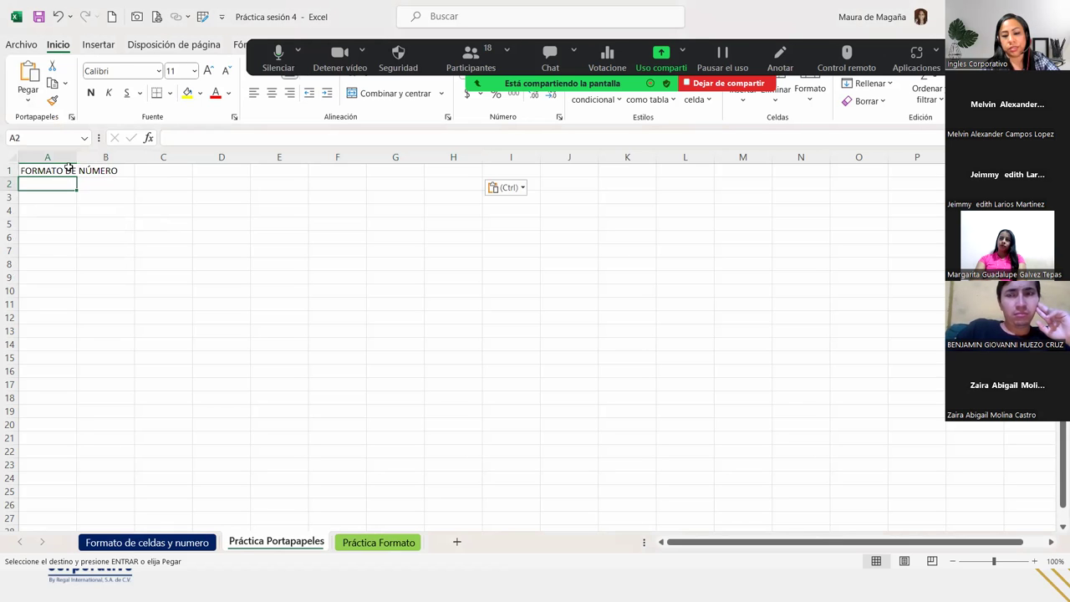
Step: Undo a formatted paste of the title in row 2, keeping A1's plain text, and select B4
{"action": "key", "text": "ctrl+v"}
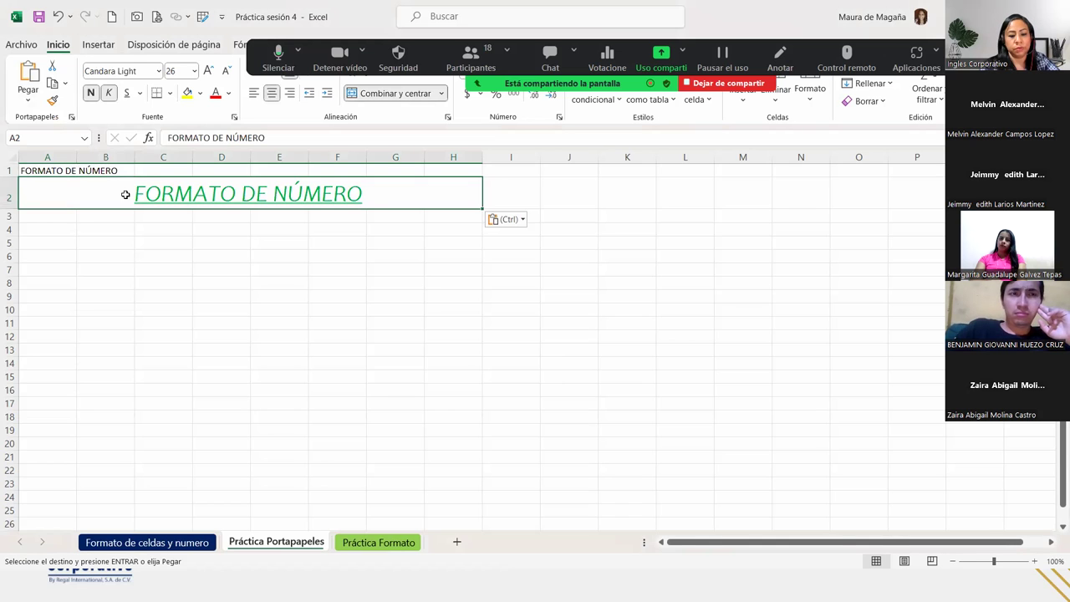
{"action": "key", "text": "Escape"}
{"action": "key", "text": "Escape"}
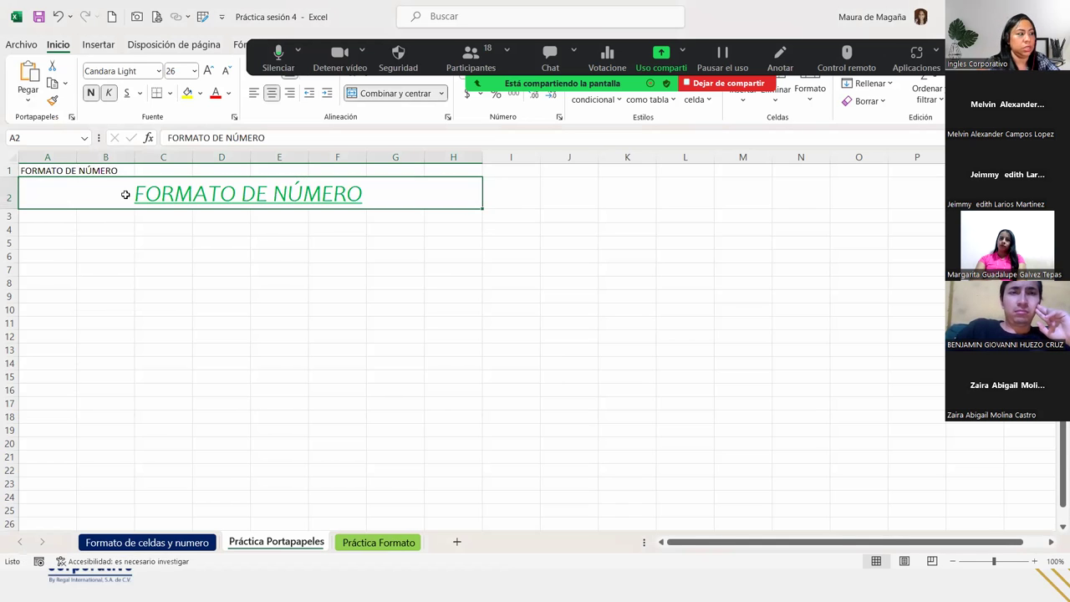
{"action": "key", "text": "ctrl+z"}
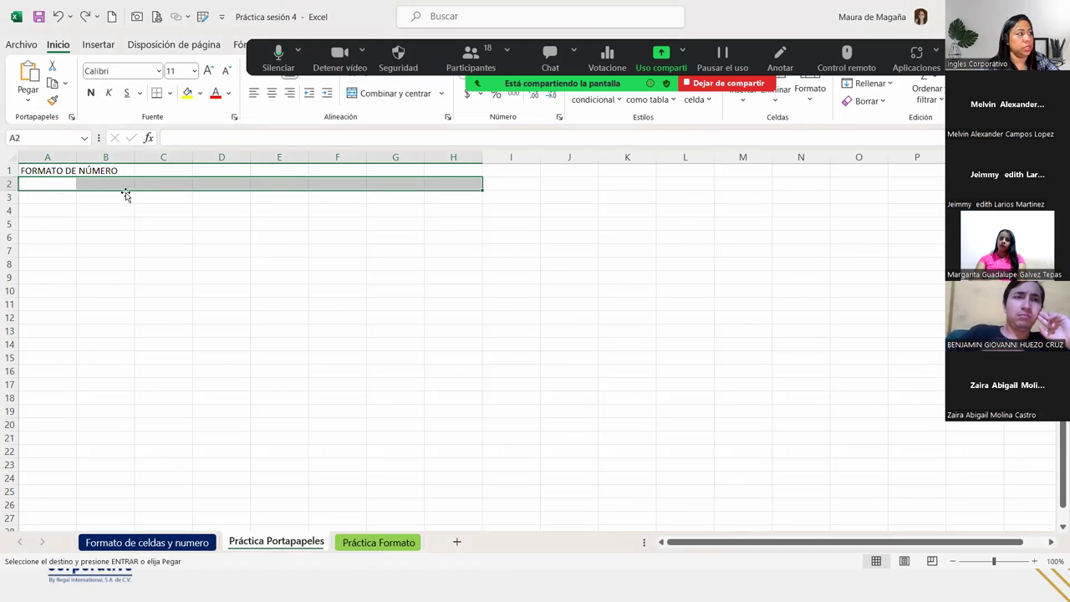
{"action": "left_click", "coordinate": [52, 171]}
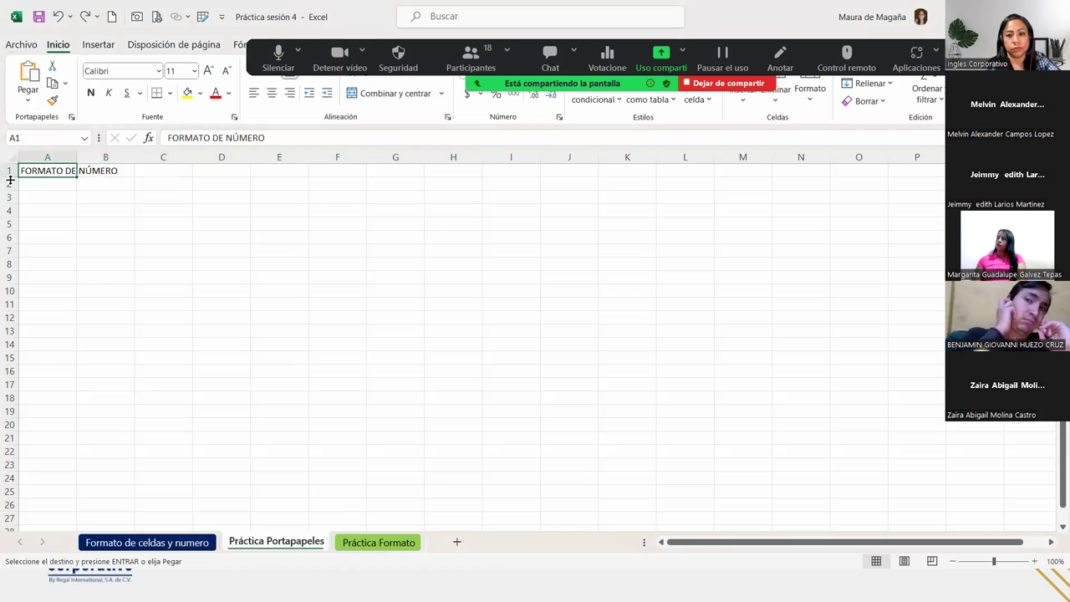
{"action": "left_click", "coordinate": [29, 102]}
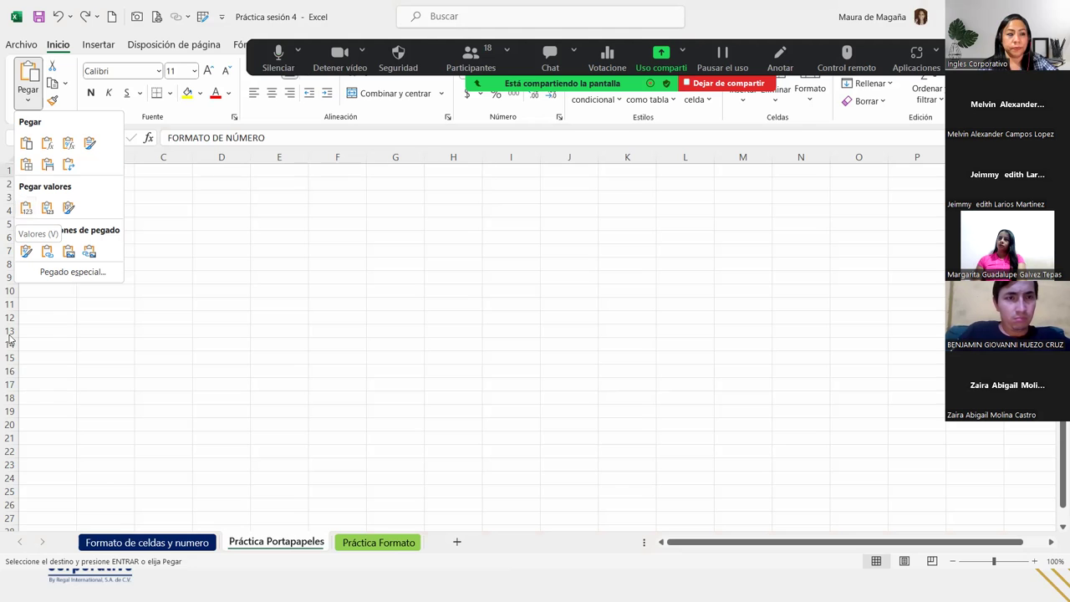
{"action": "left_click", "coordinate": [186, 236]}
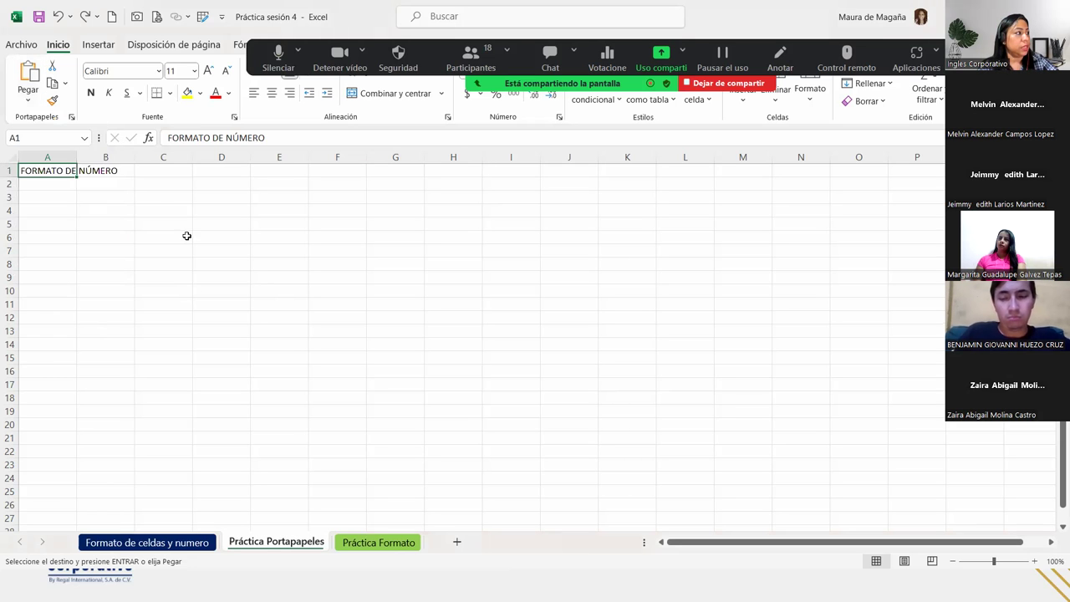
{"action": "left_click", "coordinate": [115, 204]}
Step: Copy the vertical MICROSOFT EXCEL BÁSICO label from merged cell A2:A9
{"action": "left_click", "coordinate": [167, 545]}
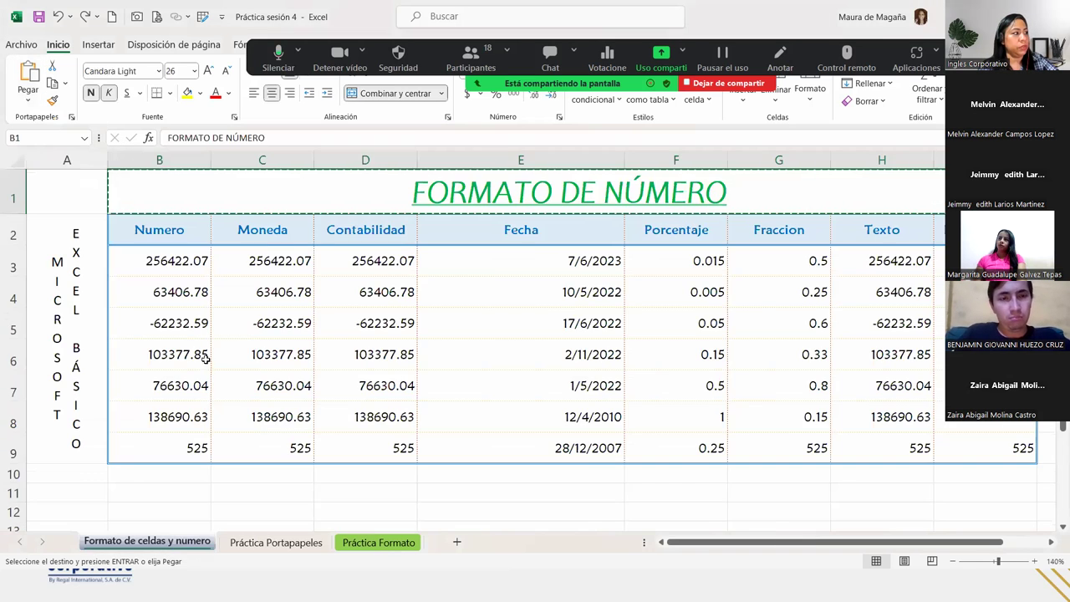
{"action": "key", "text": "Escape"}
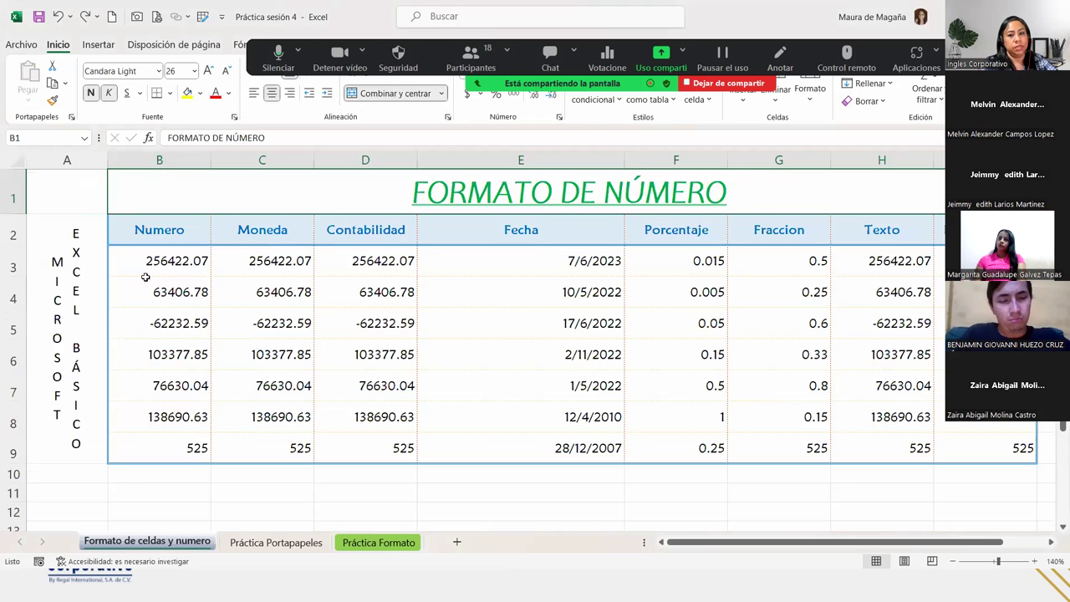
{"action": "left_click", "coordinate": [52, 260]}
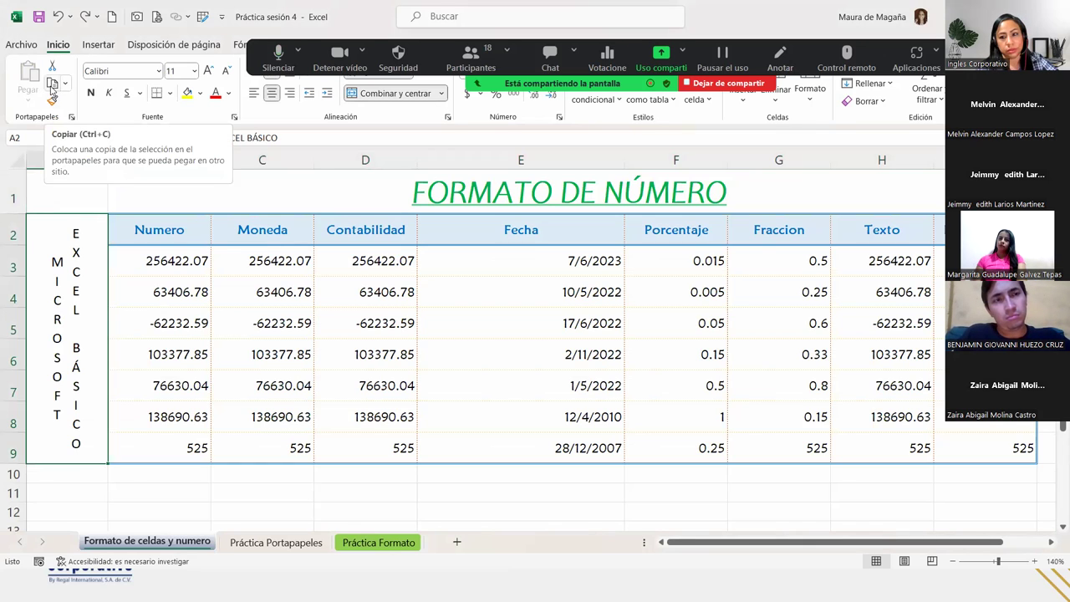
{"action": "left_click", "coordinate": [52, 86]}
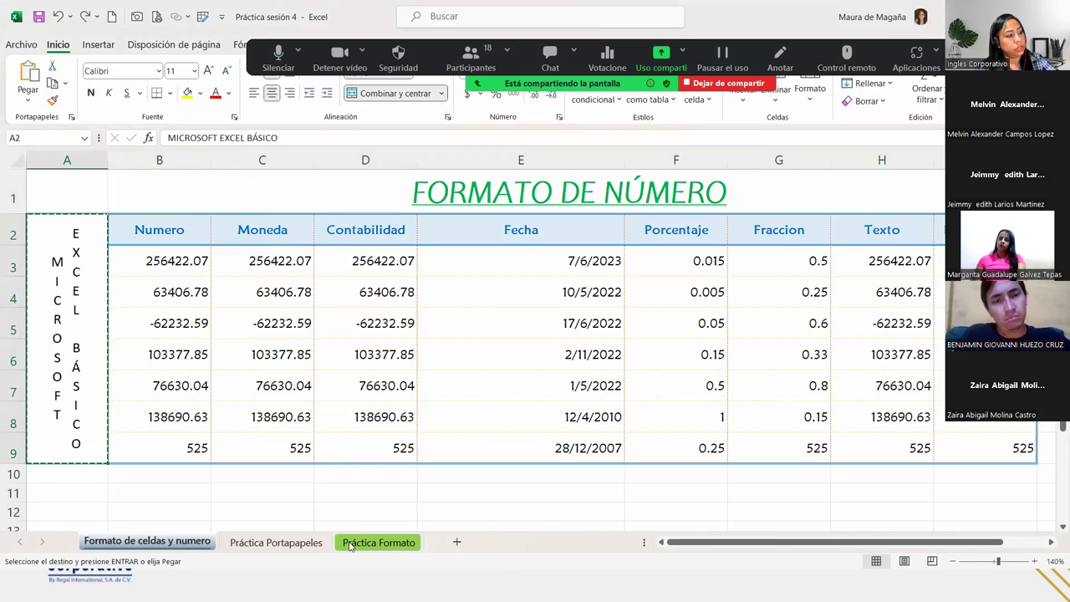
Step: Paste MICROSOFT EXCEL BÁSICO as a plain value into cell D4 of Práctica Portapapeles
{"action": "left_click", "coordinate": [280, 543]}
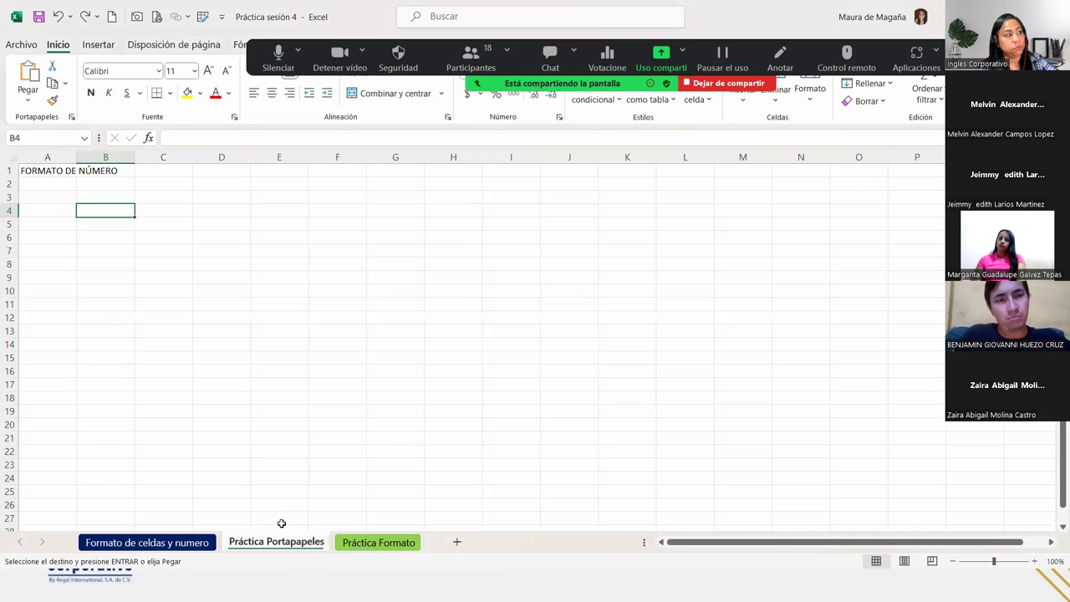
{"action": "left_click", "coordinate": [51, 180]}
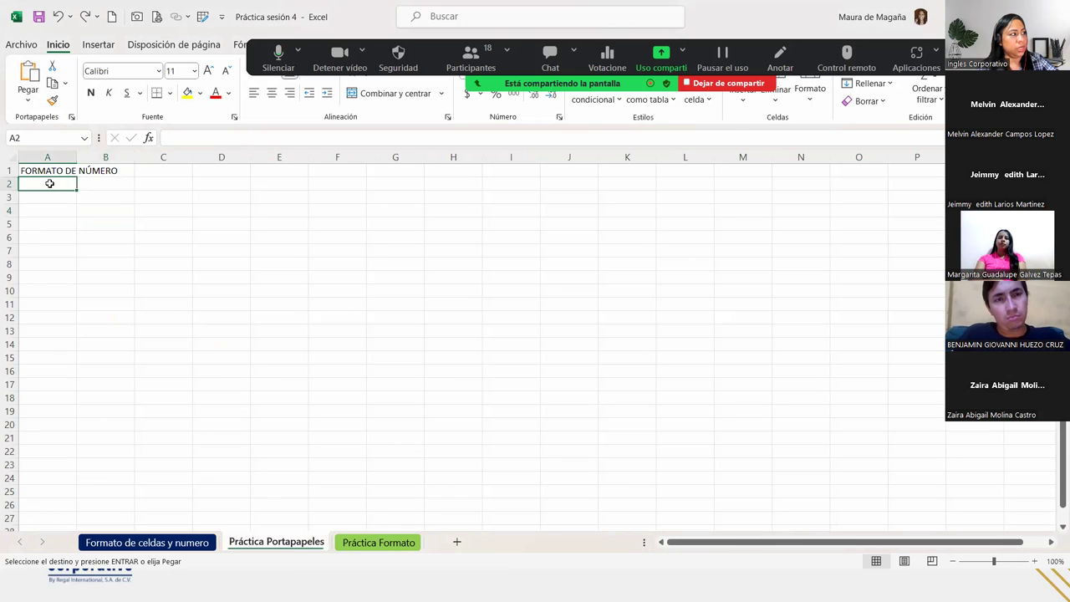
{"action": "left_click", "coordinate": [29, 101]}
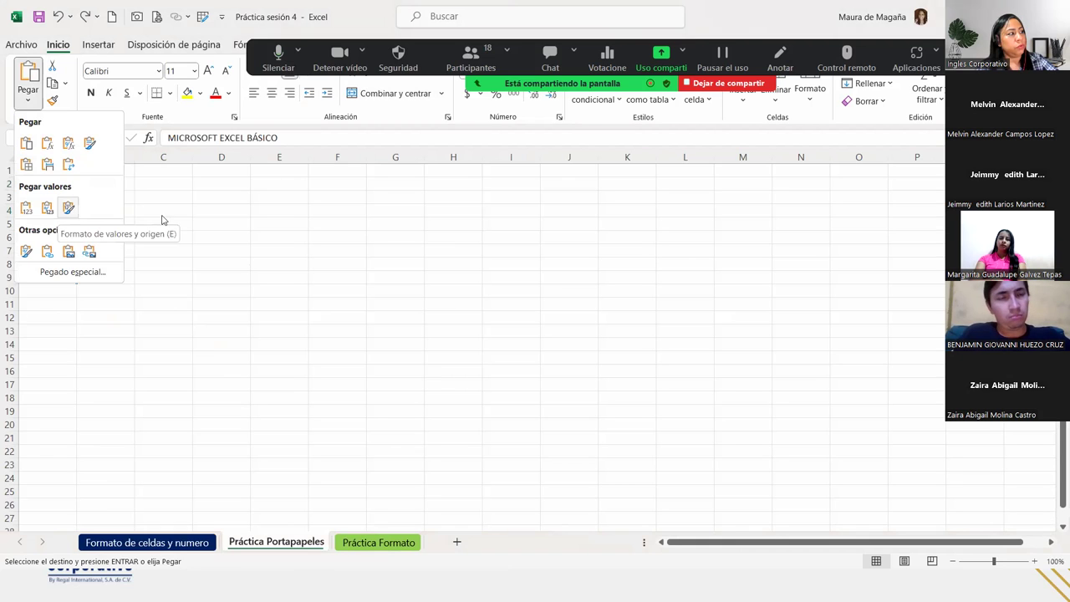
{"action": "left_click", "coordinate": [243, 234]}
{"action": "left_click", "coordinate": [247, 211]}
{"action": "left_click", "coordinate": [27, 100]}
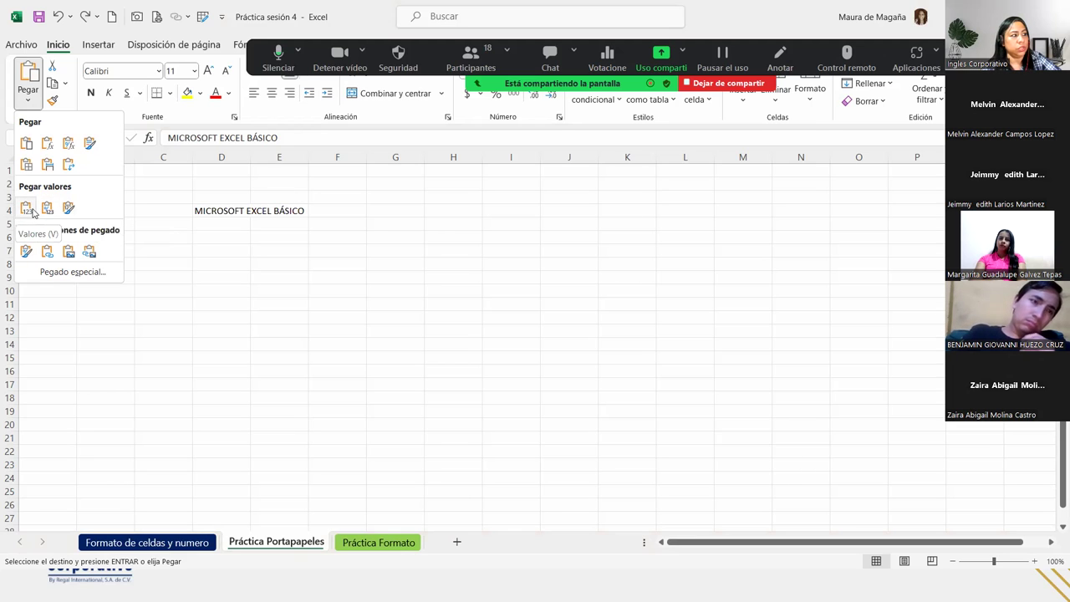
{"action": "left_click", "coordinate": [33, 212]}
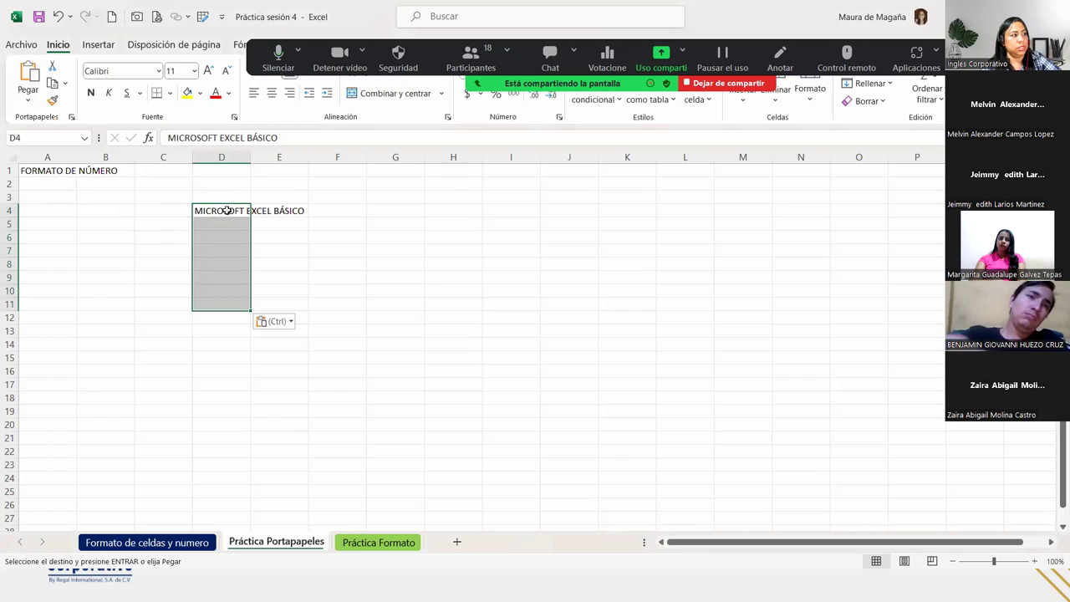
Step: Move the pasted MICROSOFT EXCEL BÁSICO label from D4 to cell A3
{"action": "left_click", "coordinate": [219, 212]}
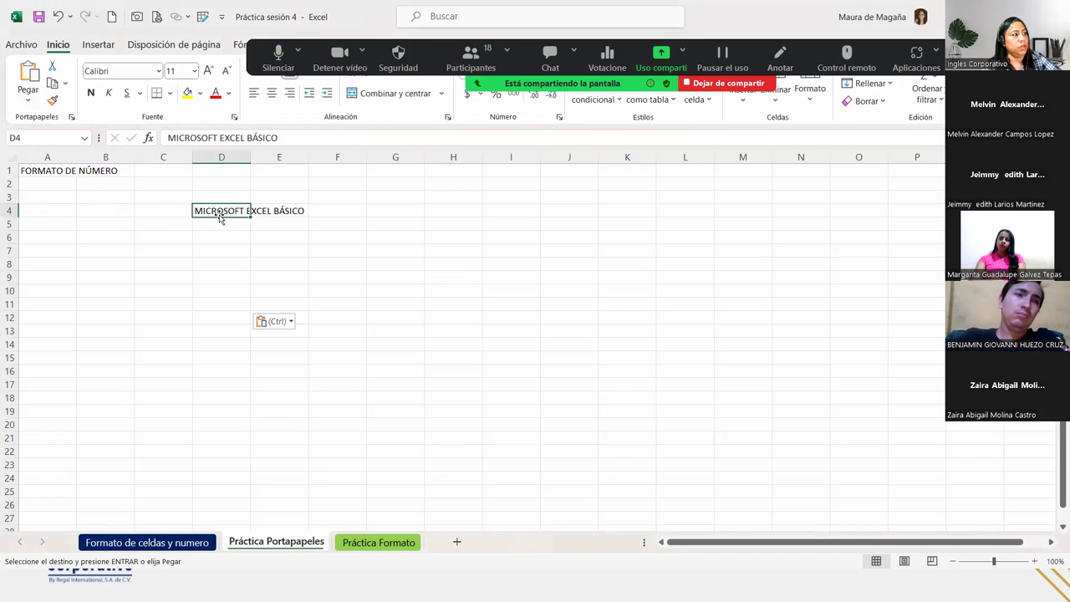
{"action": "left_click", "coordinate": [50, 185]}
{"action": "key", "text": "ctrl+v"}
{"action": "left_click", "coordinate": [113, 224]}
{"action": "left_click", "coordinate": [50, 184]}
{"action": "mouse_move", "coordinate": [75, 186]}
{"action": "left_mouse_down"}
{"action": "mouse_move", "coordinate": [357, 220]}
{"action": "mouse_move", "coordinate": [626, 298]}
{"action": "mouse_move", "coordinate": [52, 197]}
{"action": "left_mouse_up"}
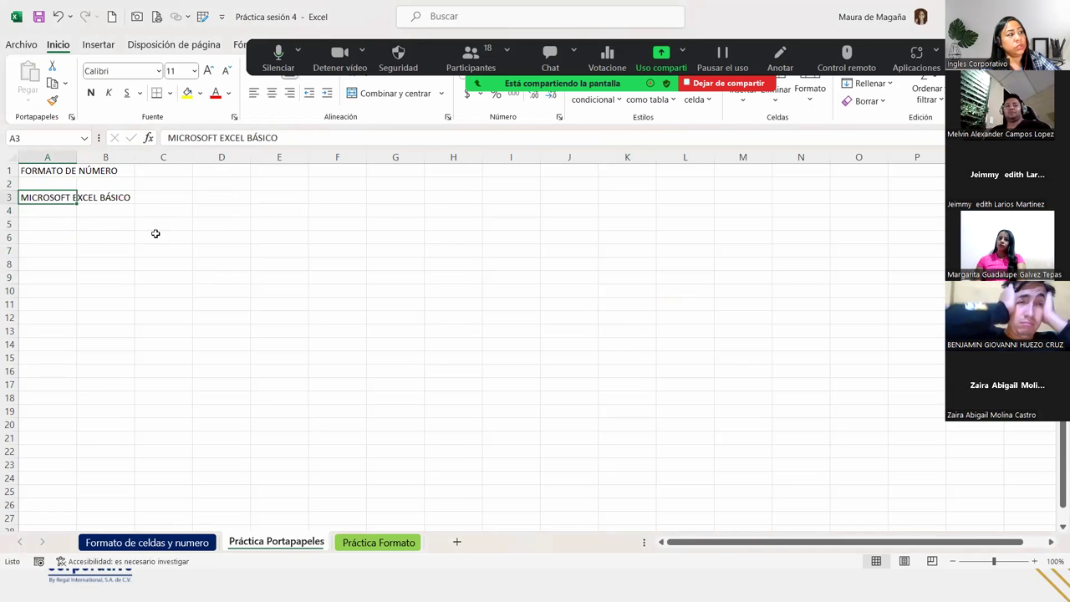
{"action": "left_click", "coordinate": [59, 170]}
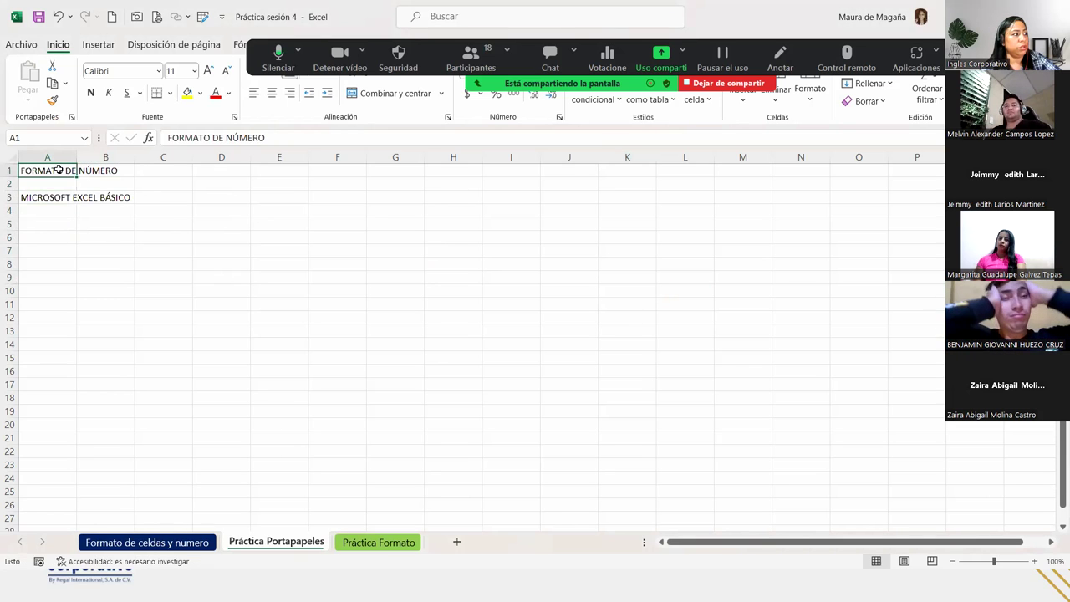
{"action": "left_click", "coordinate": [248, 242]}
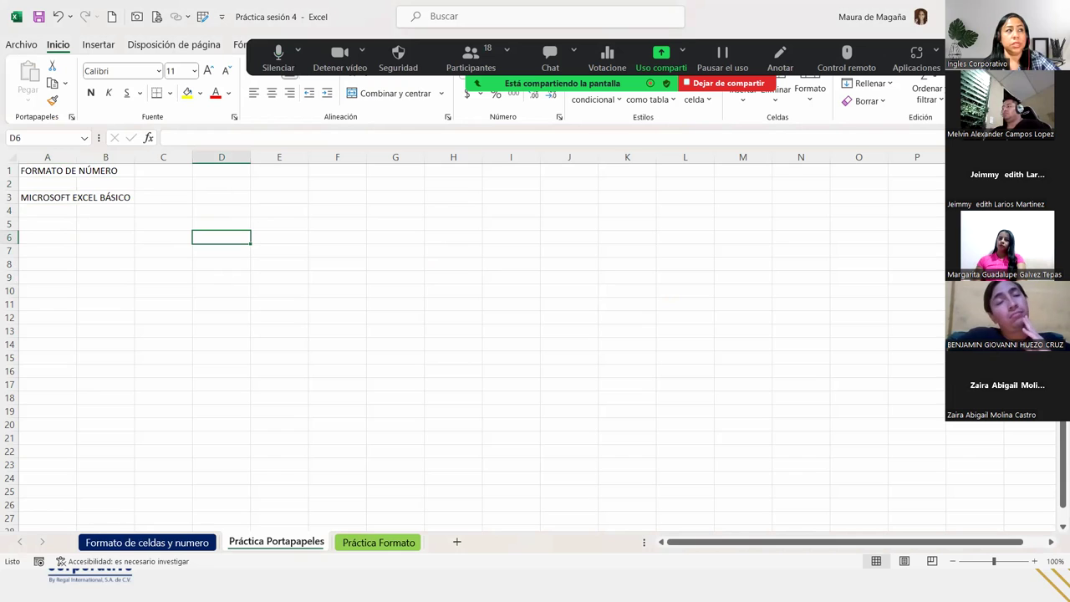
{"action": "left_click", "coordinate": [277, 56]}
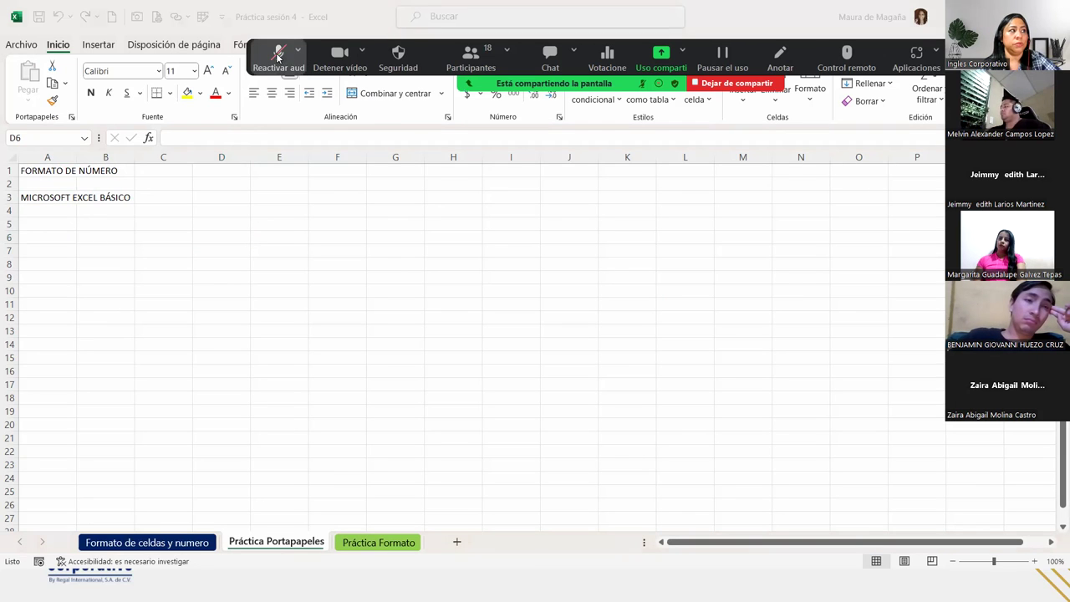
{"action": "left_click", "coordinate": [327, 60]}
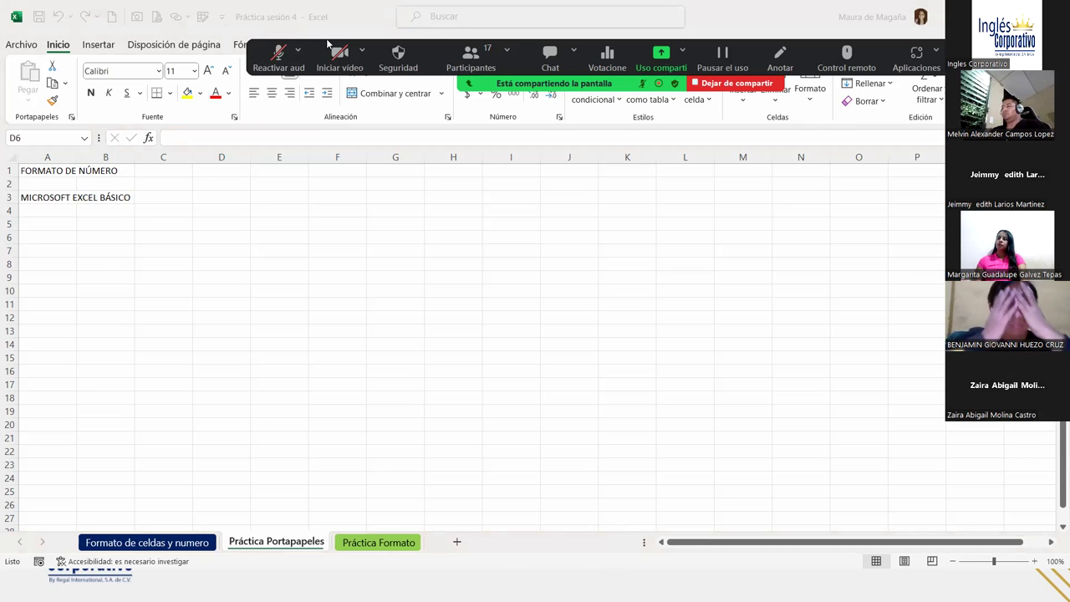
{"action": "left_click", "coordinate": [279, 57]}
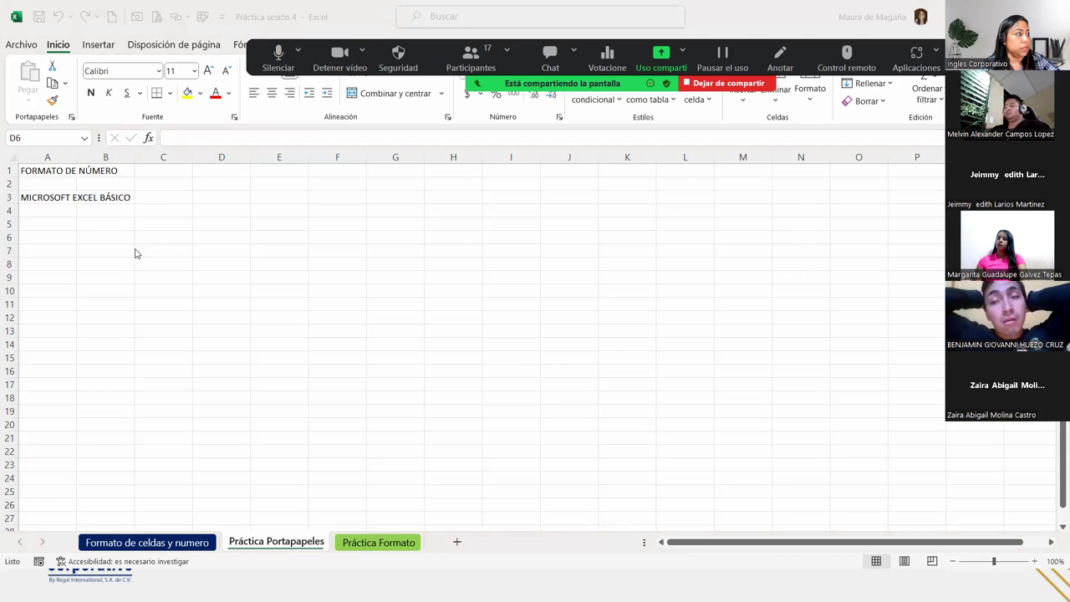
{"action": "left_click", "coordinate": [44, 225]}
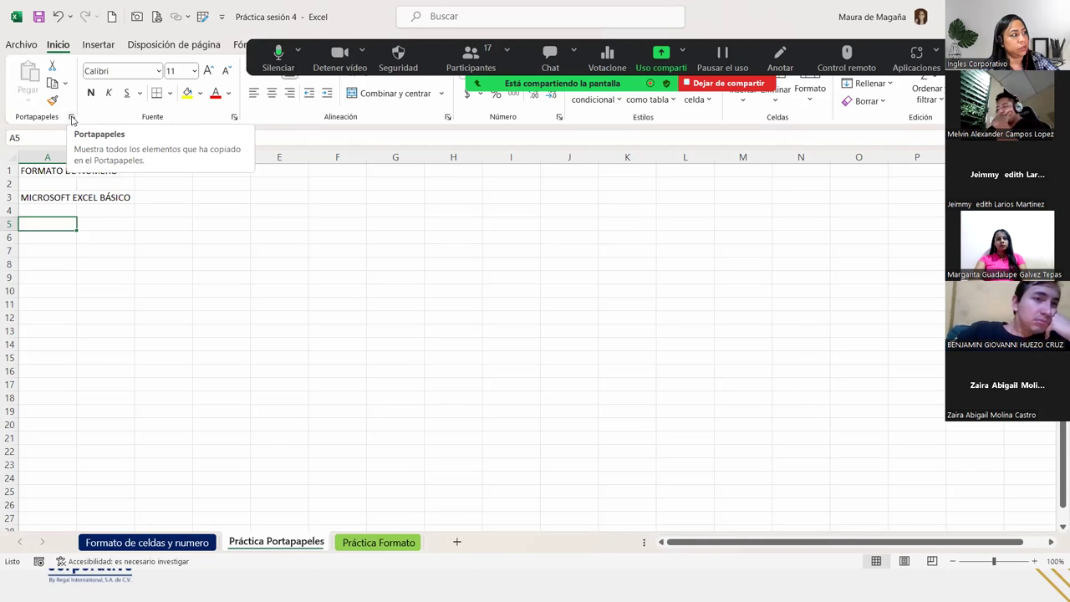
Step: Open the clipboard pane and delete the VBA code and 24-item capacity entries
{"action": "left_click", "coordinate": [71, 118]}
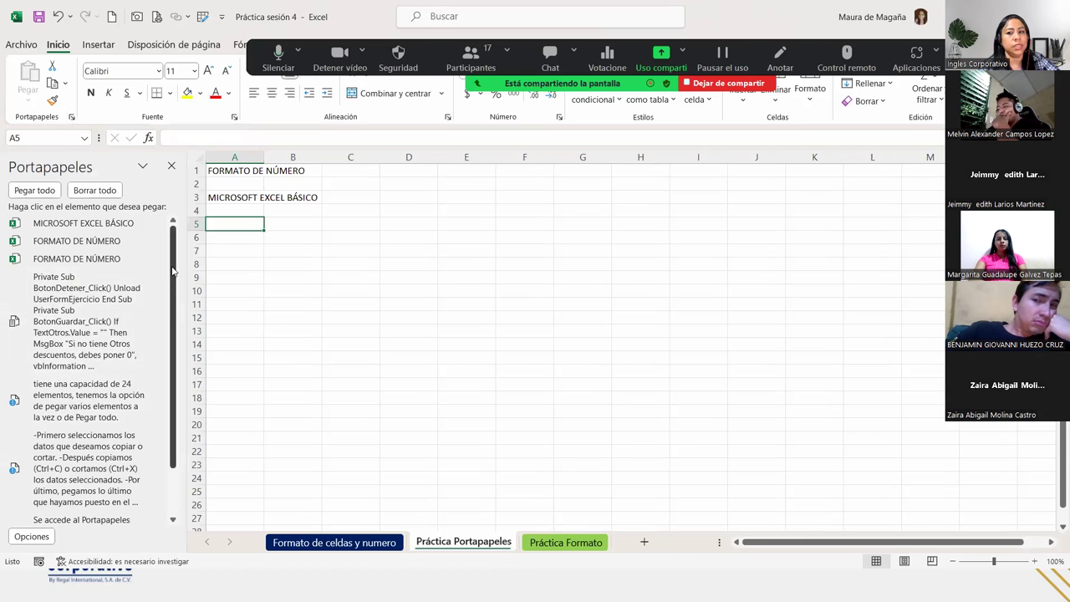
{"action": "left_click_drag", "start_coordinate": [172, 270], "coordinate": [176, 408]}
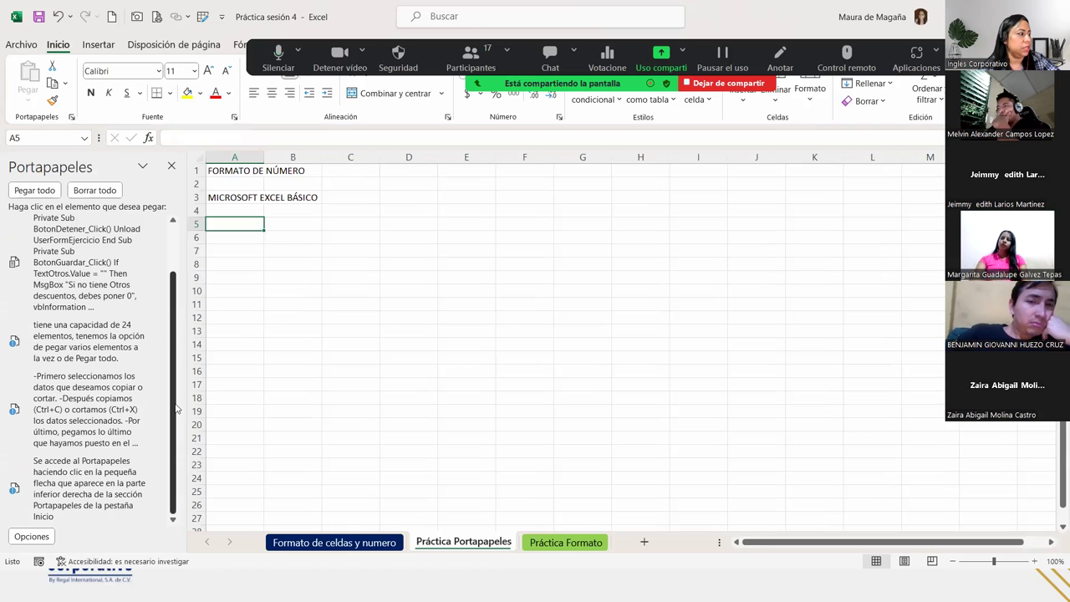
{"action": "scroll", "coordinate": [100, 393], "scroll_direction": "up", "scroll_amount": 3}
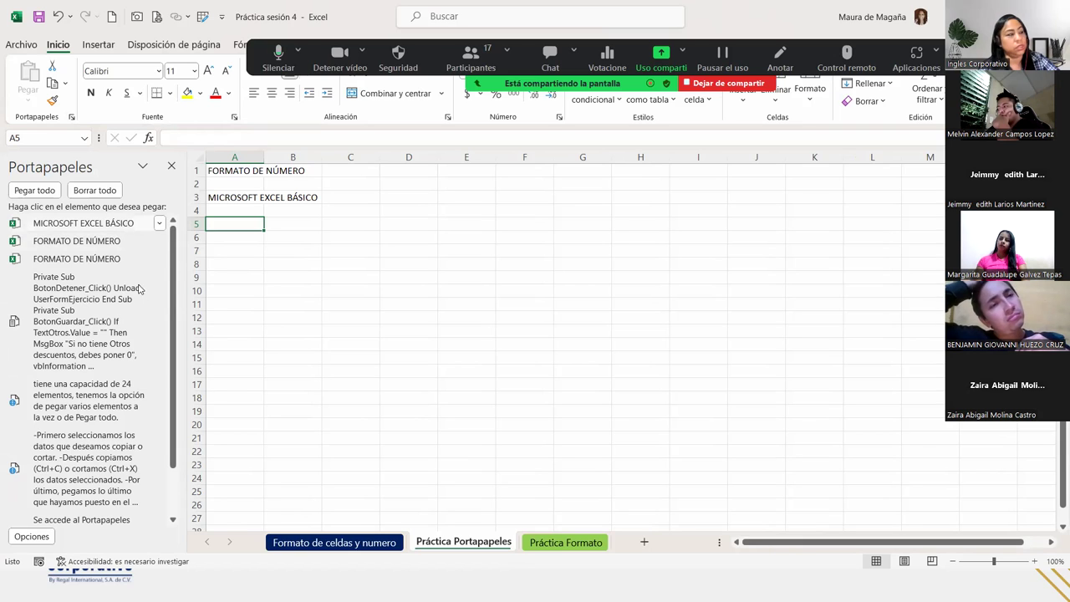
{"action": "mouse_move", "coordinate": [84, 321]}
{"action": "left_click", "coordinate": [160, 317]}
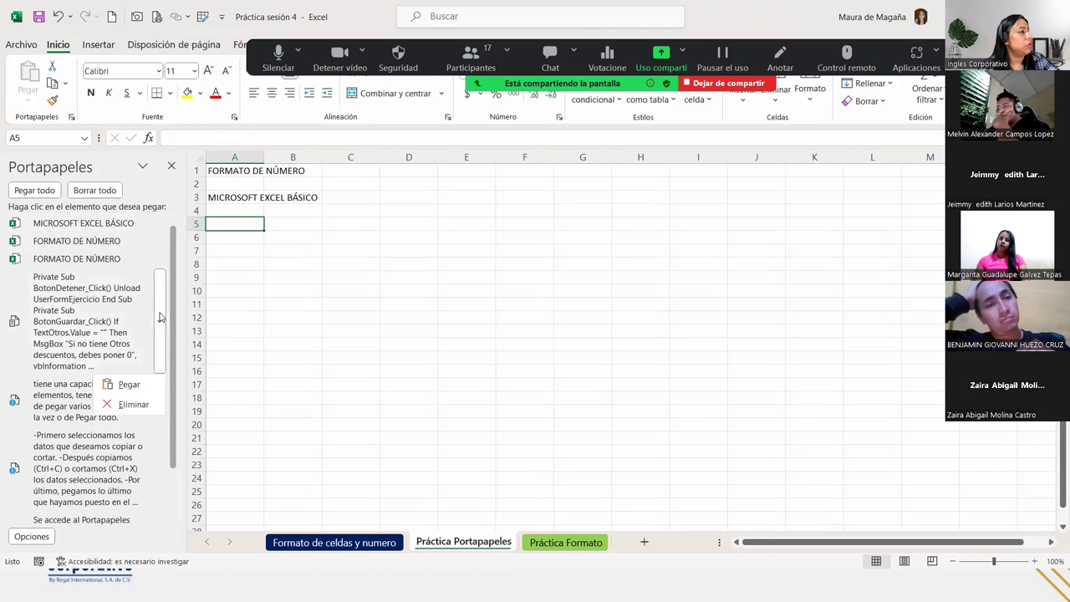
{"action": "left_click", "coordinate": [132, 405]}
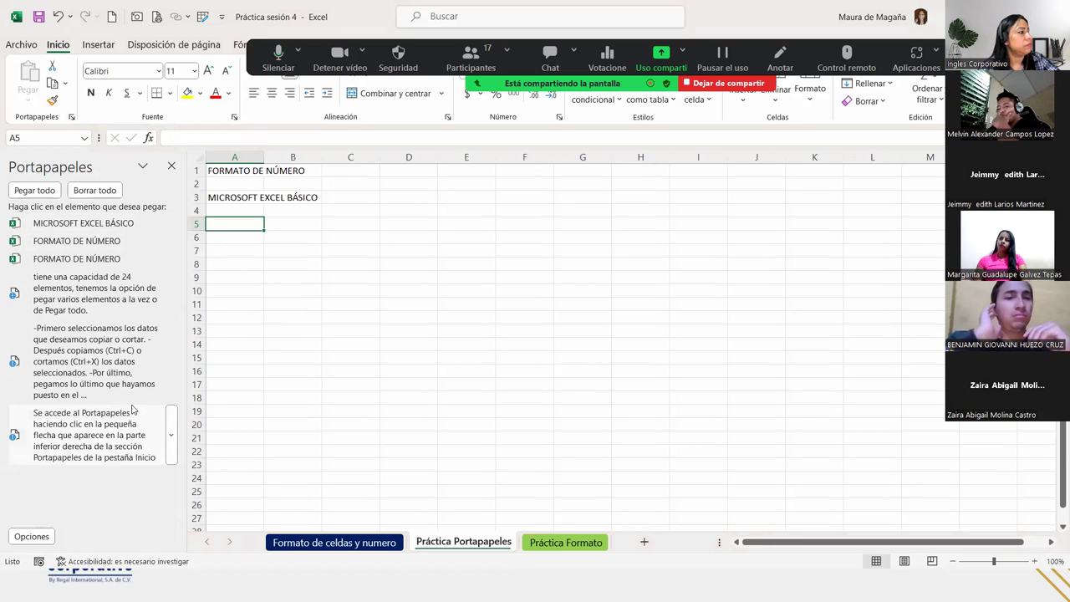
{"action": "left_click", "coordinate": [171, 297]}
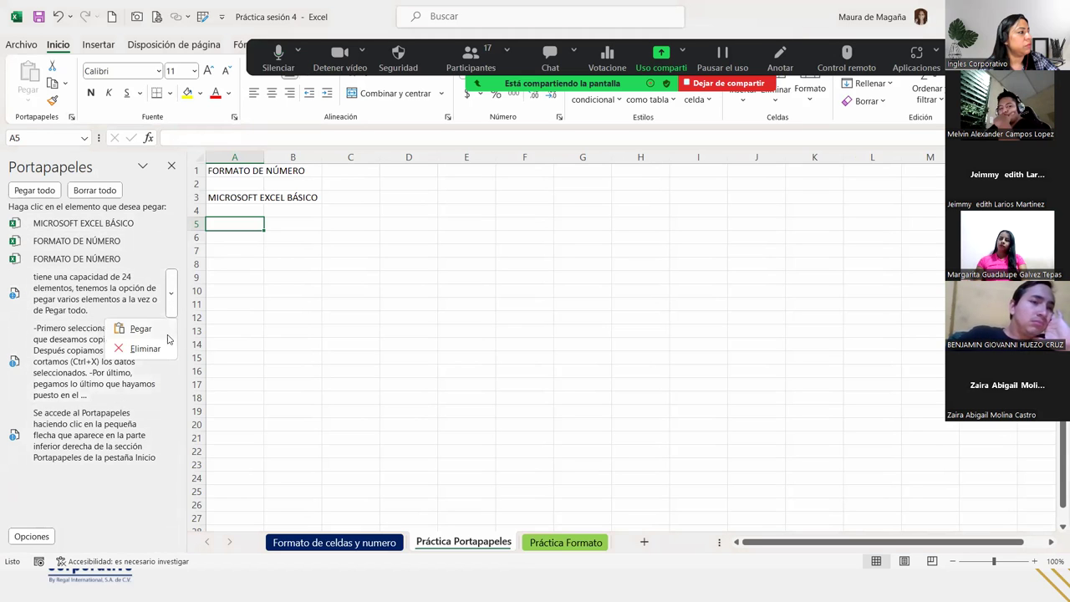
{"action": "left_click", "coordinate": [144, 349]}
Step: Paste the three copy-cut-paste steps into A5:A7, then delete that entry and the access note
{"action": "left_click", "coordinate": [176, 316]}
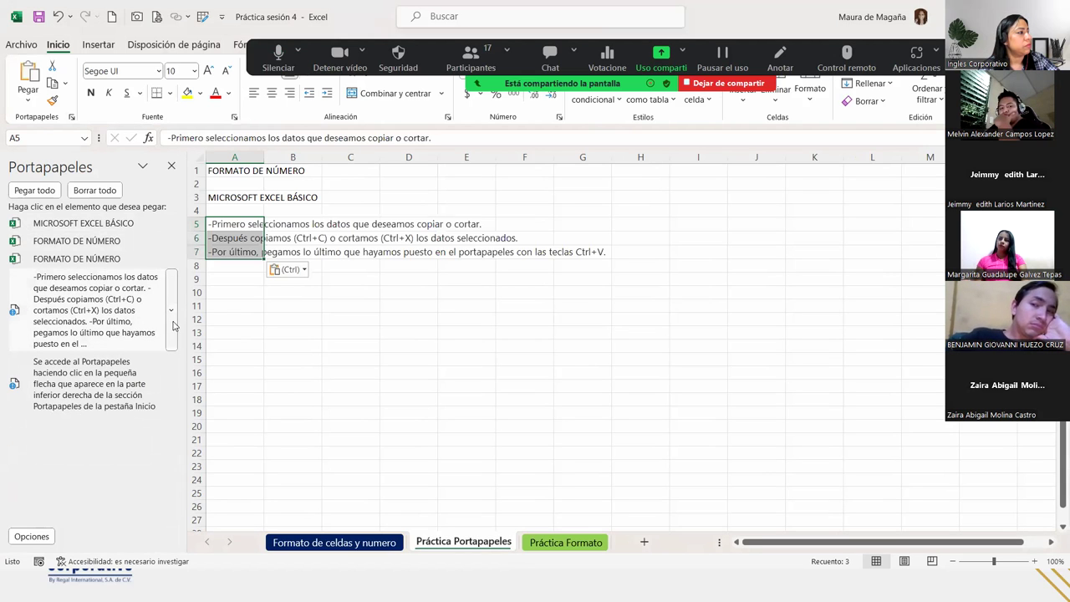
{"action": "left_click", "coordinate": [173, 330]}
{"action": "left_click", "coordinate": [144, 383]}
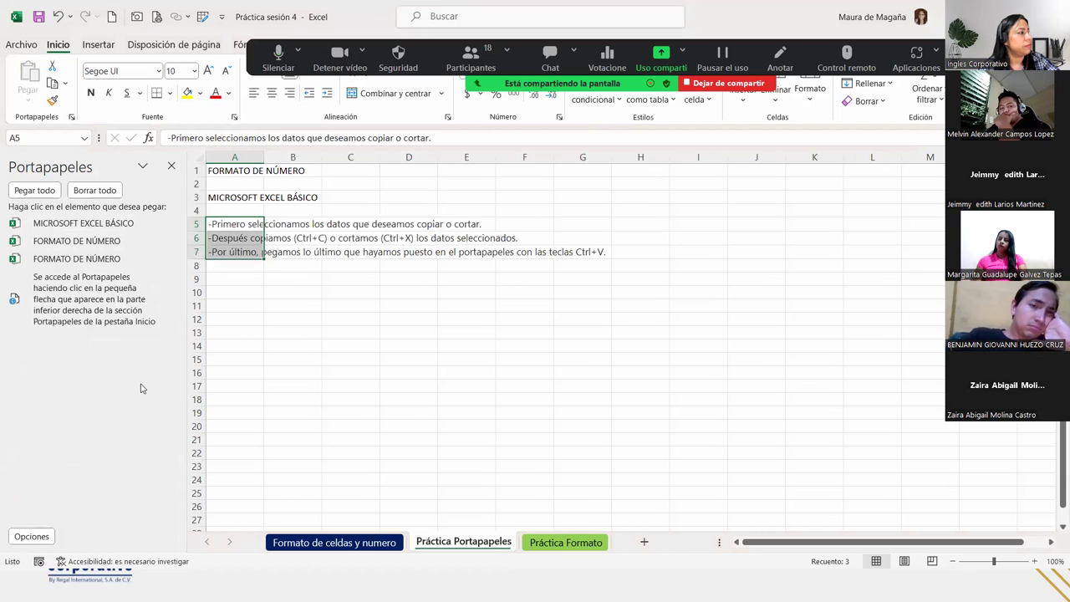
{"action": "left_click", "coordinate": [173, 305]}
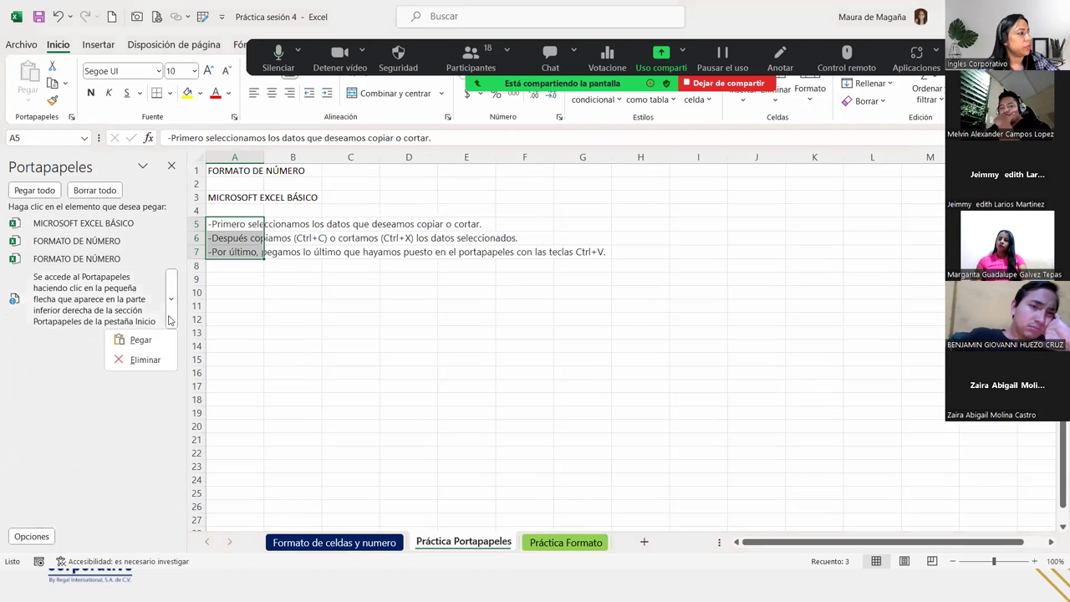
{"action": "left_click", "coordinate": [143, 356]}
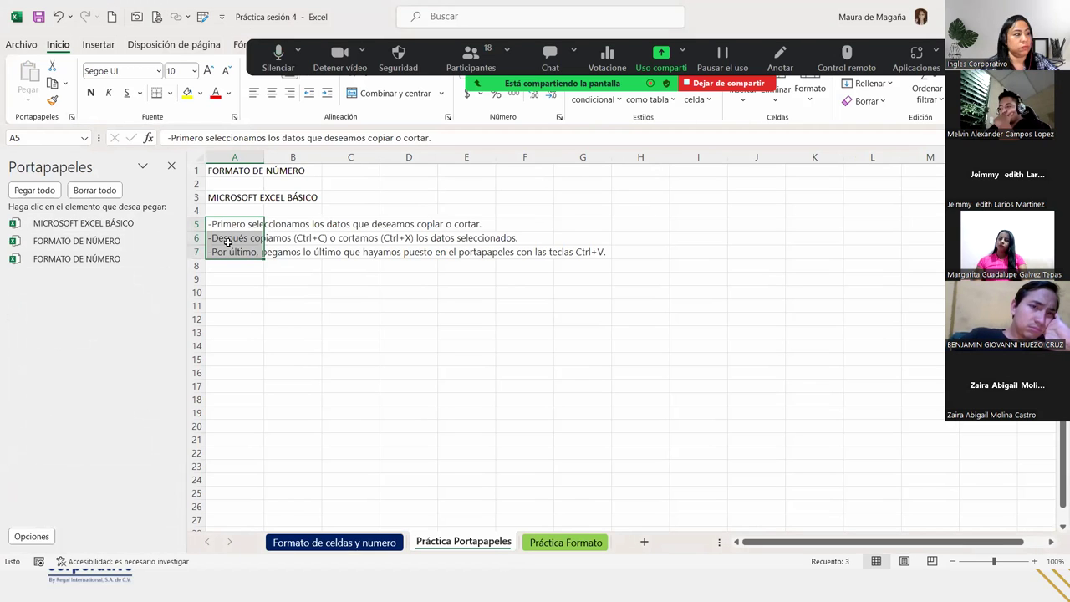
Step: Clear A5:A7, undo a test paste, and delete the duplicate FORMATO DE NÚMERO clipboard entry
{"action": "key", "text": "Delete"}
{"action": "left_click", "coordinate": [106, 244]}
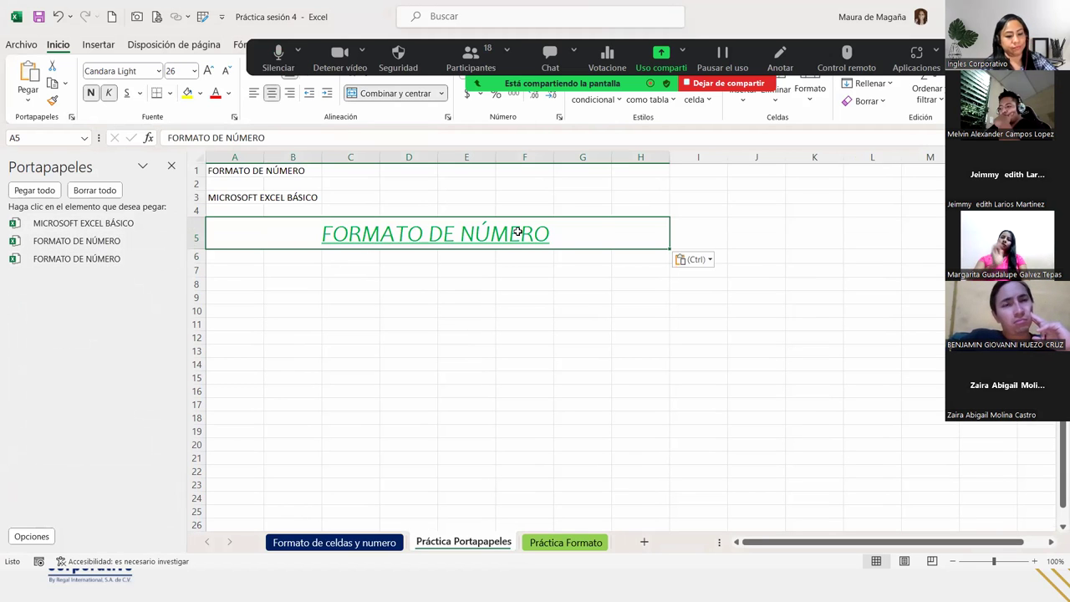
{"action": "key", "text": "ctrl+z"}
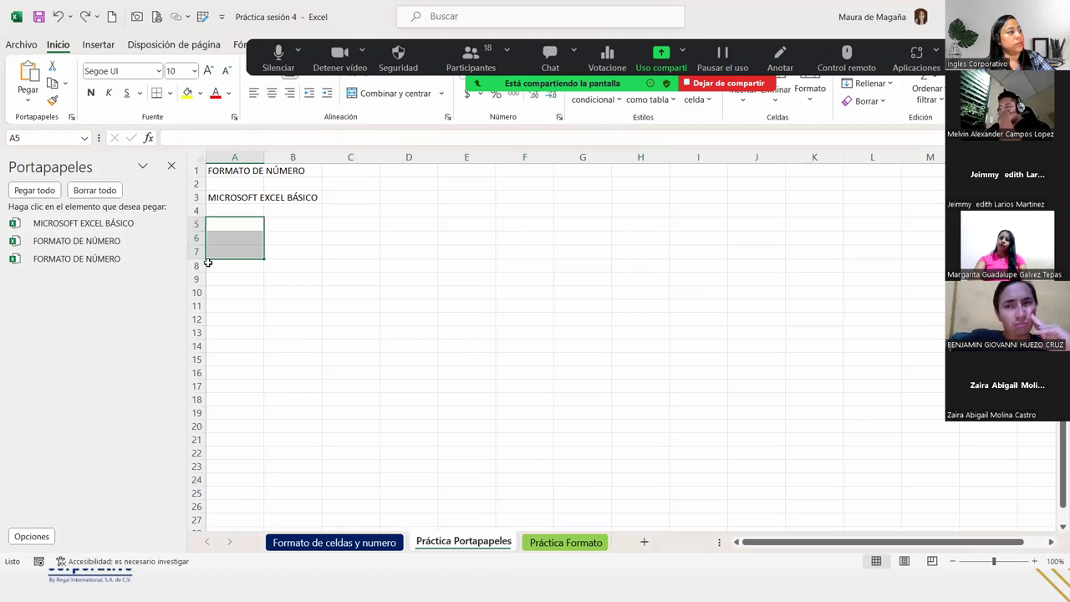
{"action": "mouse_move", "coordinate": [92, 258]}
{"action": "left_click", "coordinate": [171, 261]}
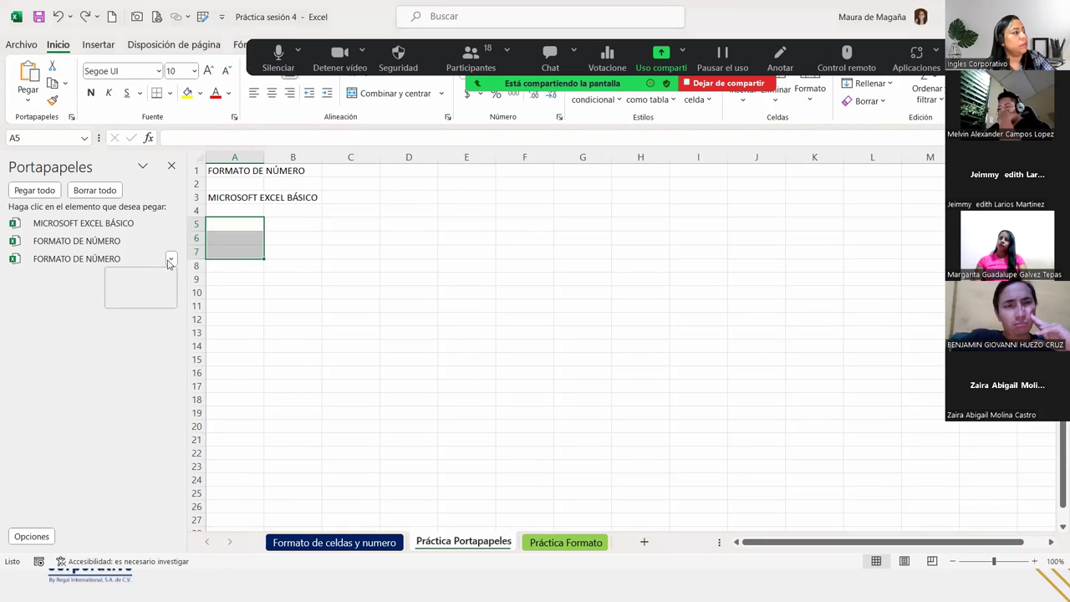
{"action": "left_click", "coordinate": [149, 294]}
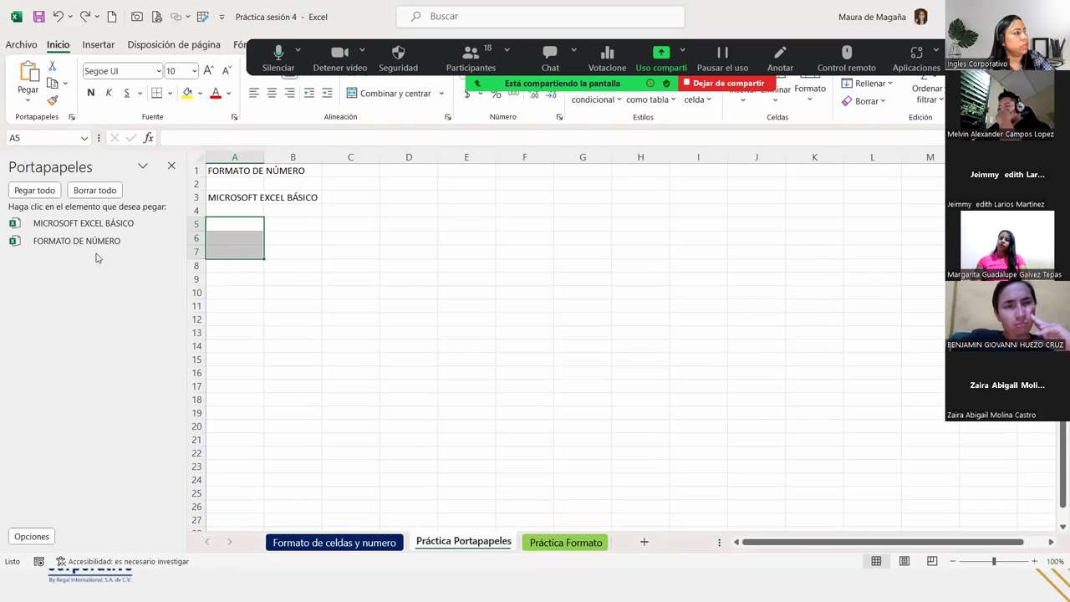
{"action": "mouse_move", "coordinate": [92, 223]}
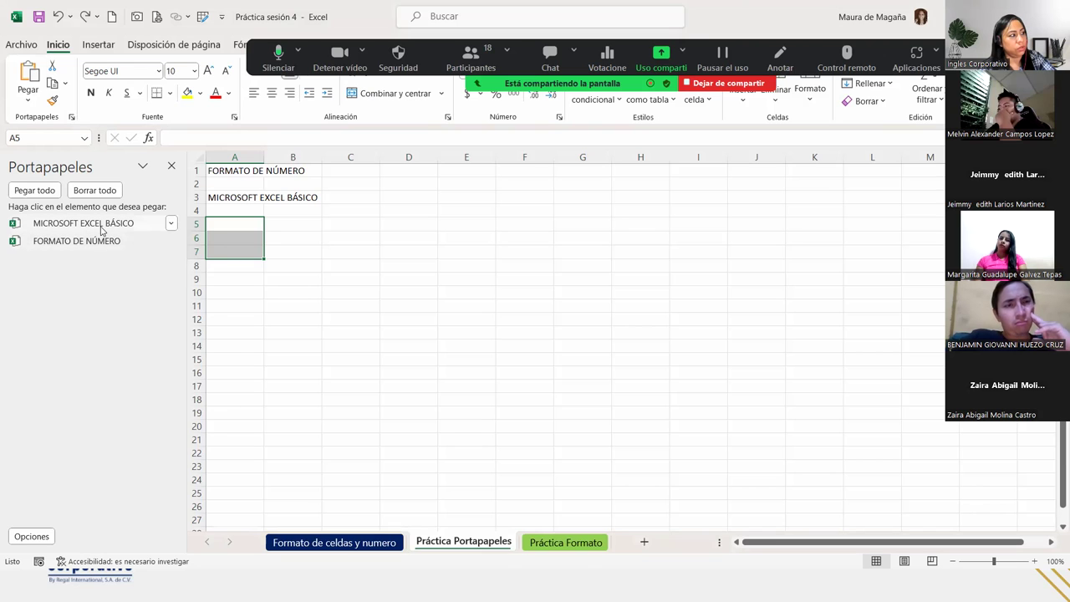
Step: Paste FORMATO DE NÚMERO into cell A7 from its clipboard entry, then undo it
{"action": "left_click", "coordinate": [233, 169]}
{"action": "left_click", "coordinate": [219, 198]}
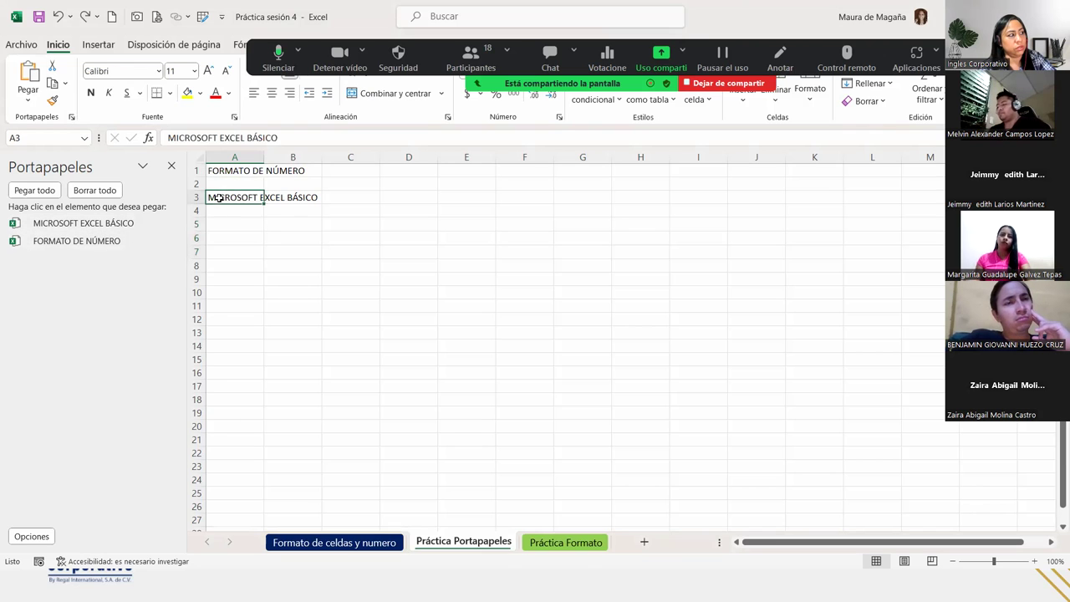
{"action": "left_click", "coordinate": [225, 170]}
{"action": "left_click", "coordinate": [227, 198]}
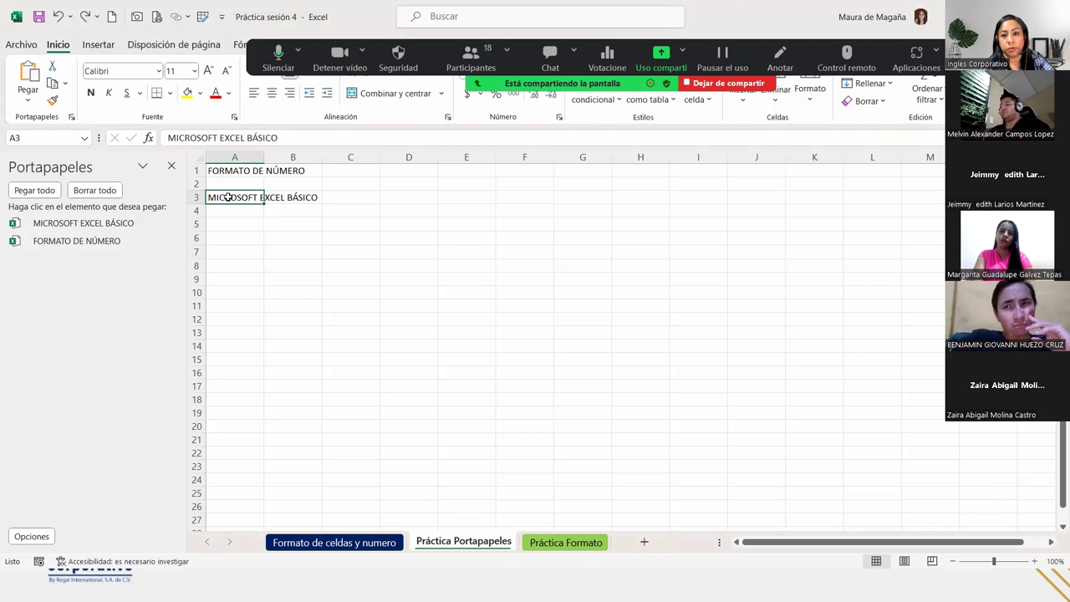
{"action": "left_click", "coordinate": [254, 250]}
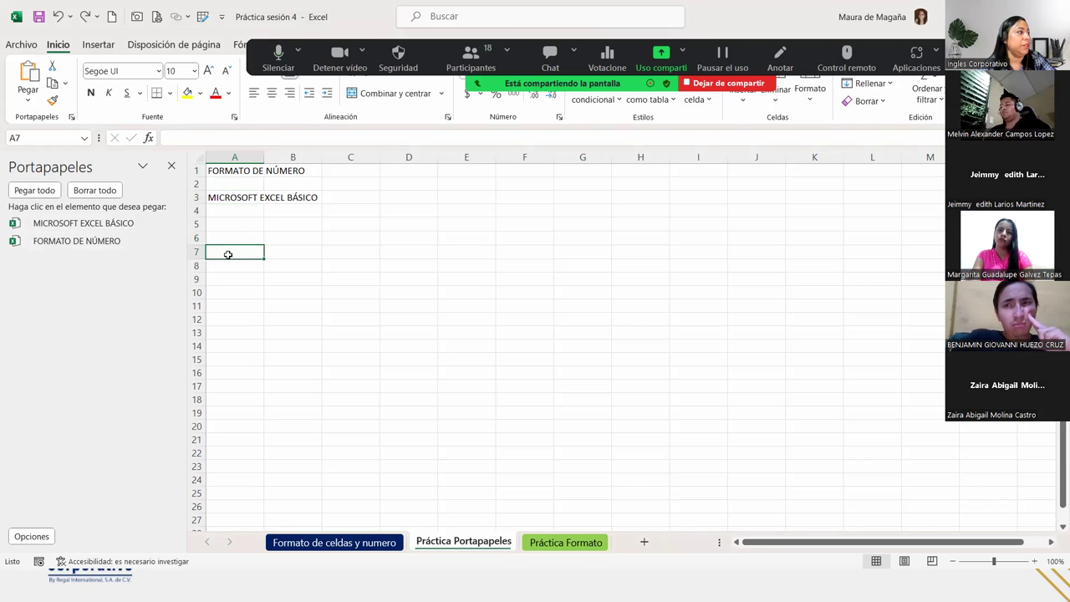
{"action": "left_click", "coordinate": [171, 243]}
{"action": "left_click", "coordinate": [171, 243]}
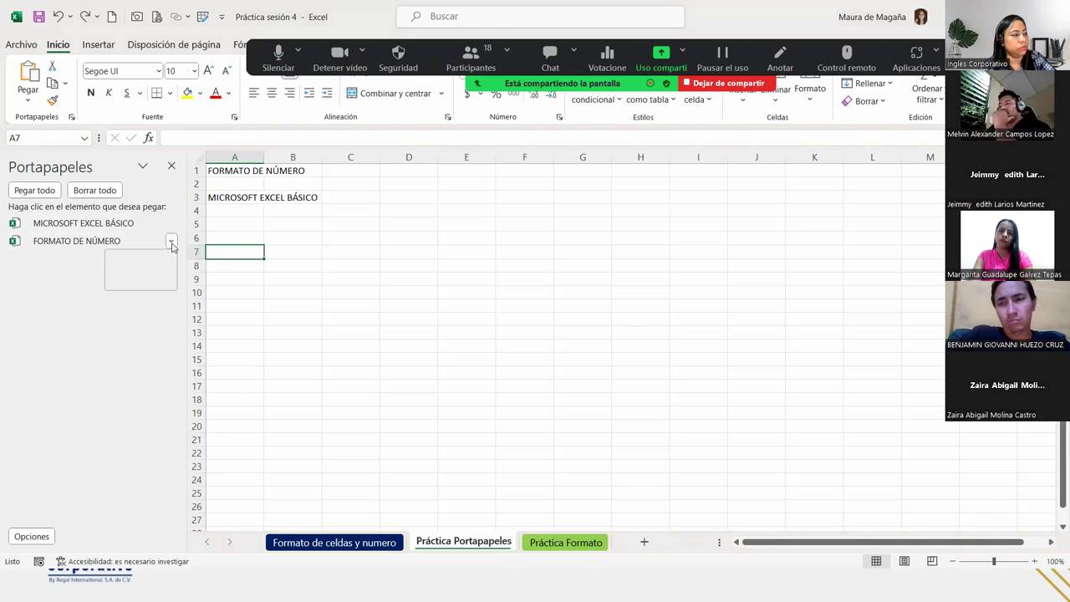
{"action": "left_click", "coordinate": [171, 243]}
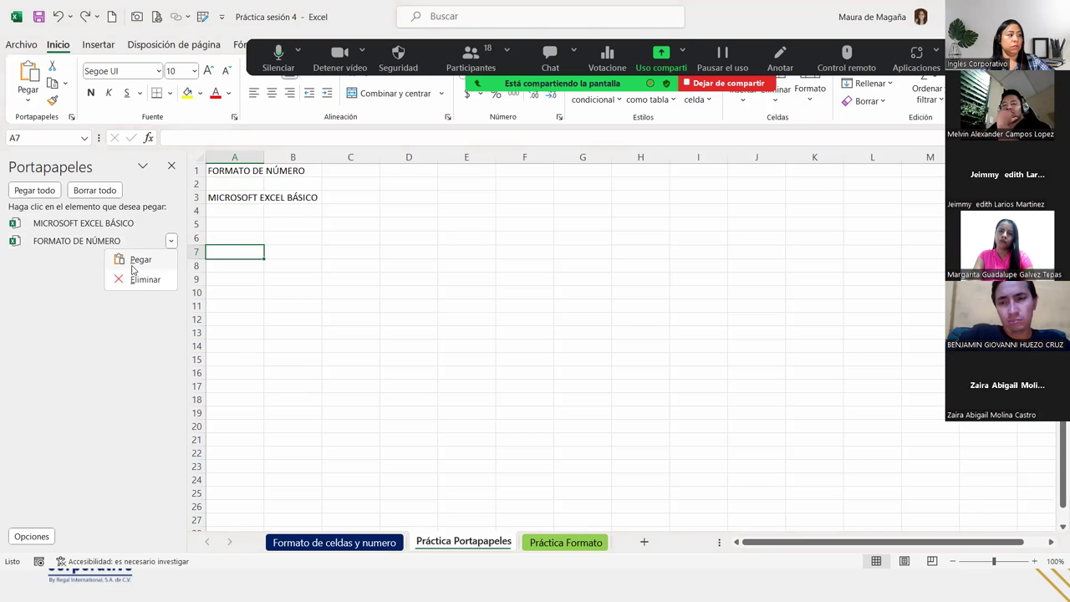
{"action": "left_click", "coordinate": [131, 268]}
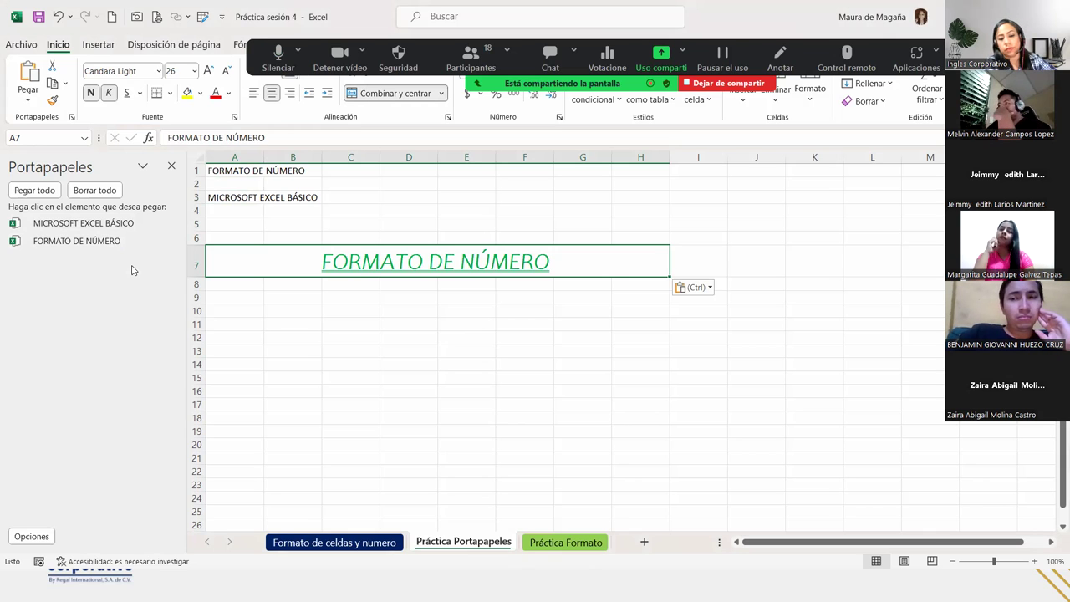
{"action": "key", "text": "ctrl+z"}
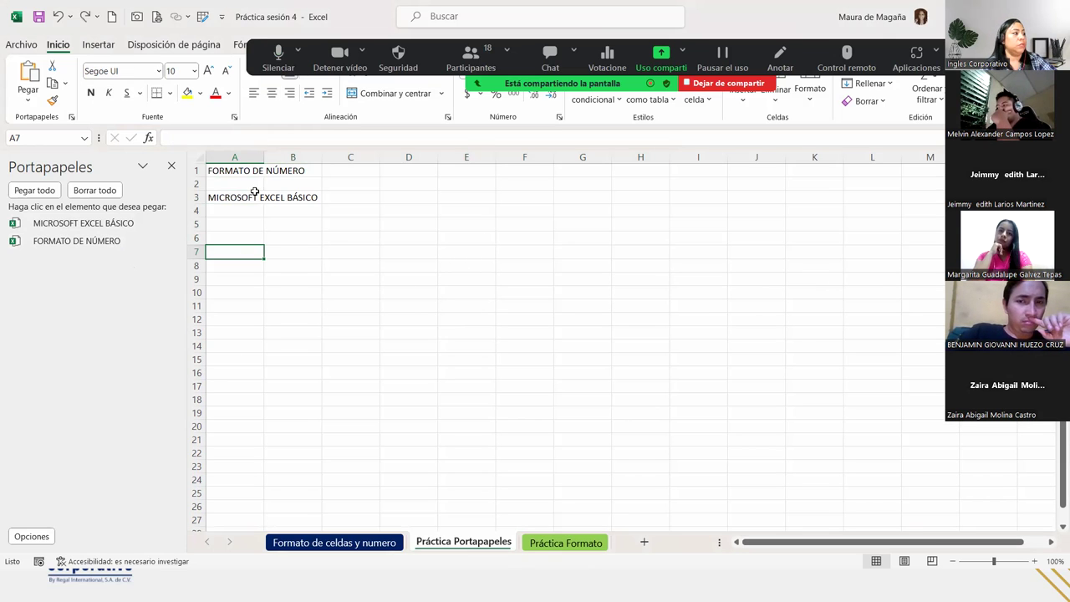
Step: Paste the MICROSOFT EXCEL BÁSICO clipboard entry into cell A5 via its options
{"action": "left_click", "coordinate": [238, 236]}
{"action": "left_click", "coordinate": [238, 224]}
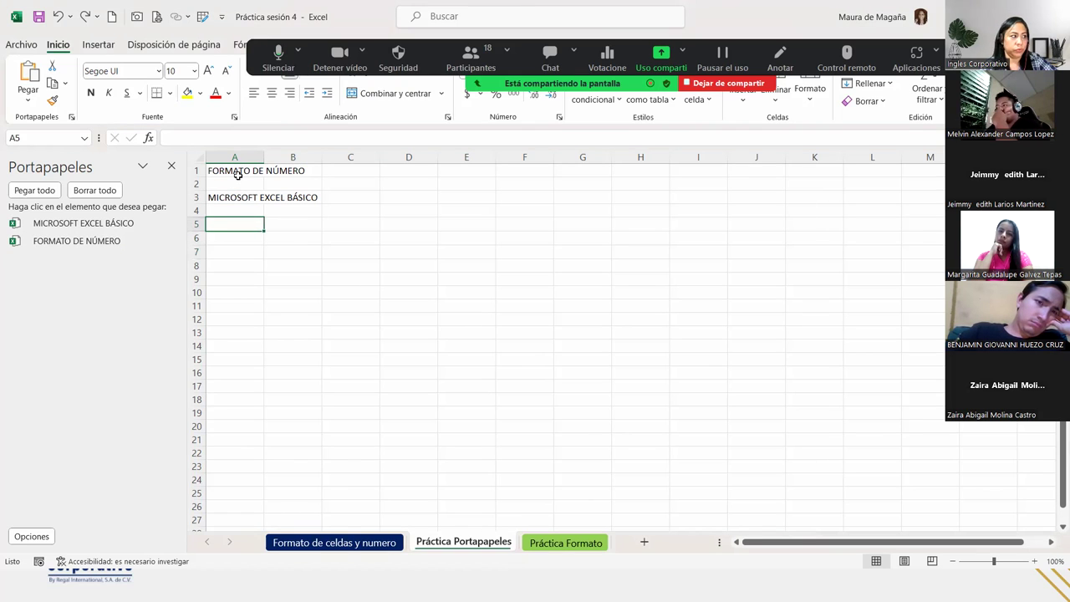
{"action": "mouse_move", "coordinate": [77, 241]}
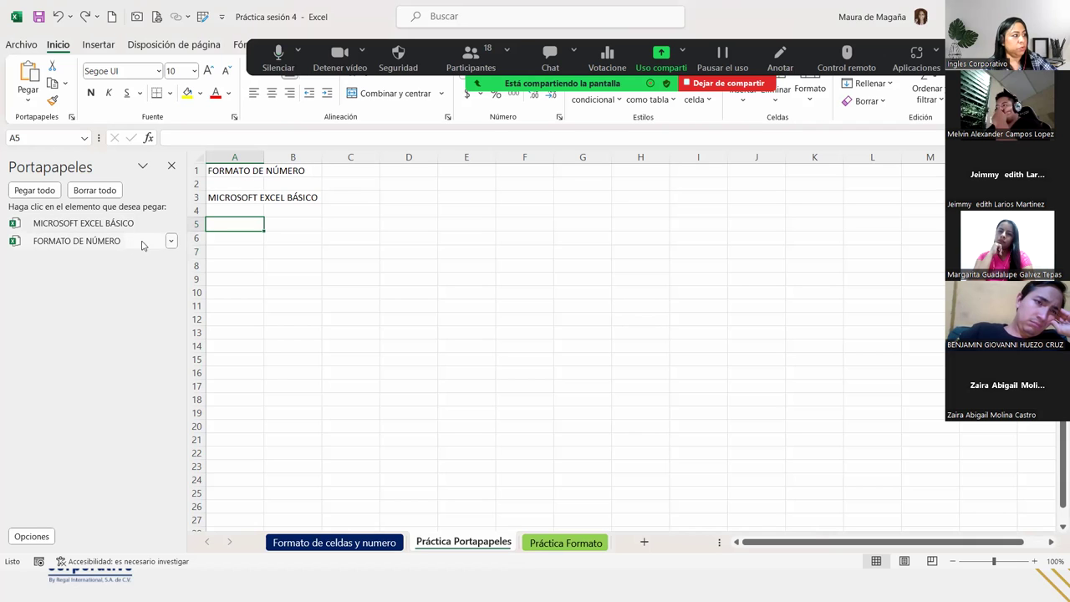
{"action": "left_click", "coordinate": [170, 223]}
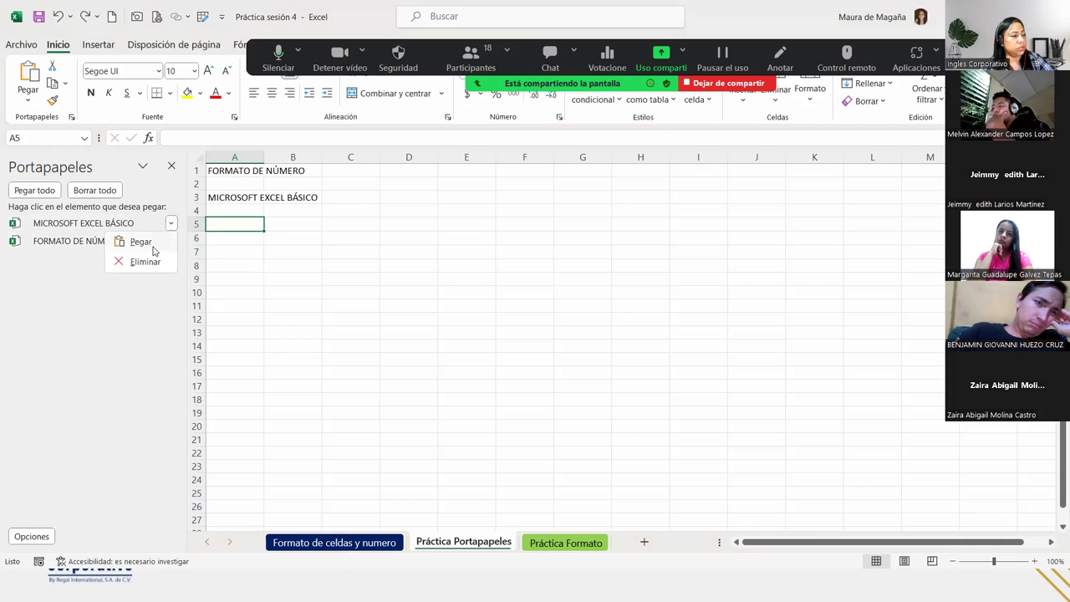
{"action": "left_click", "coordinate": [156, 245]}
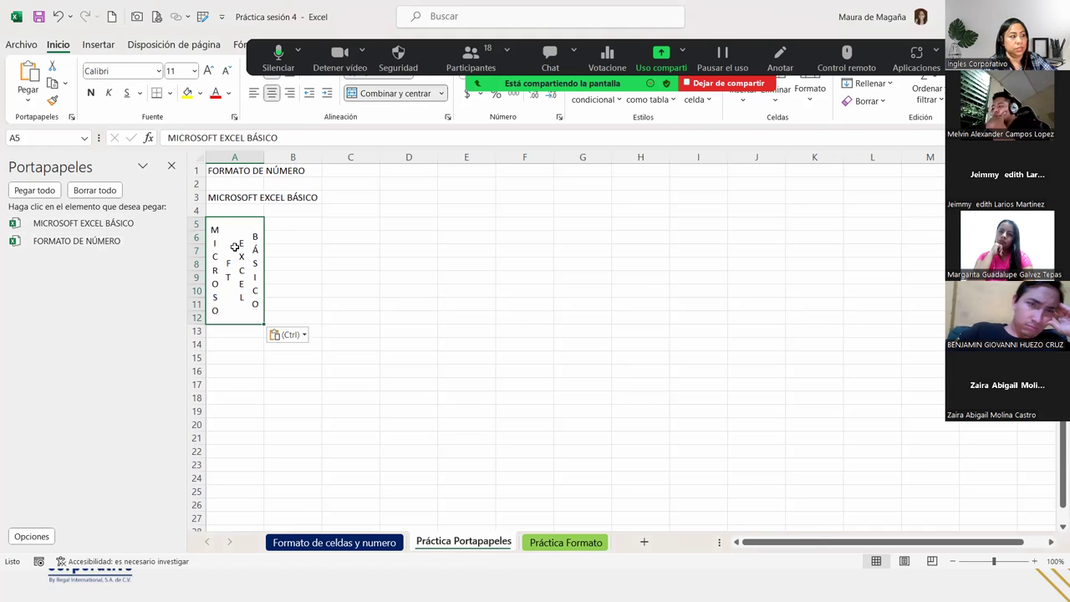
{"action": "key", "text": "ctrl+o"}
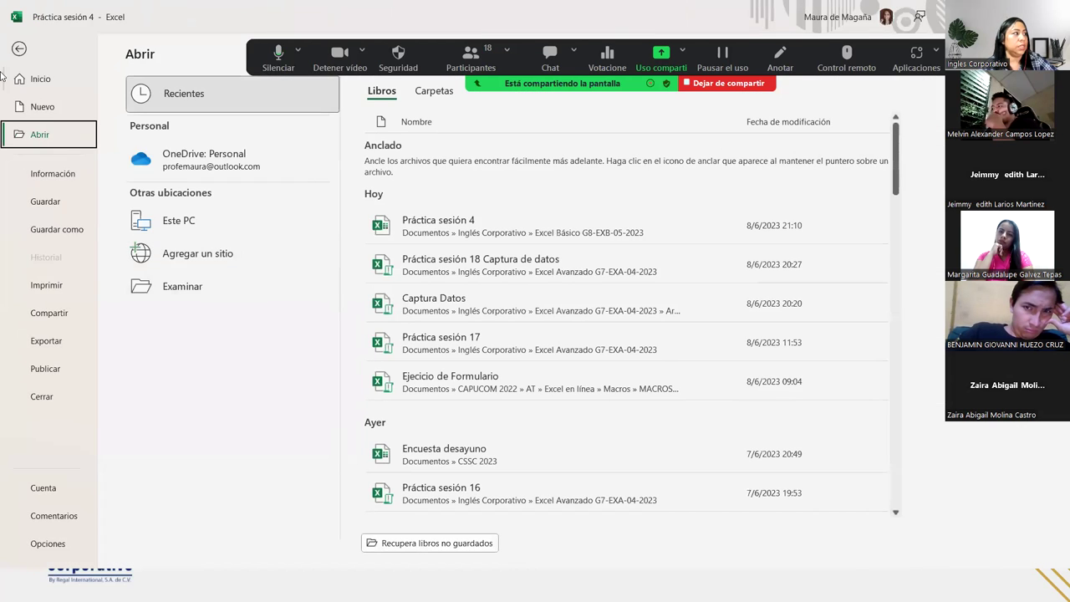
{"action": "left_click", "coordinate": [23, 47]}
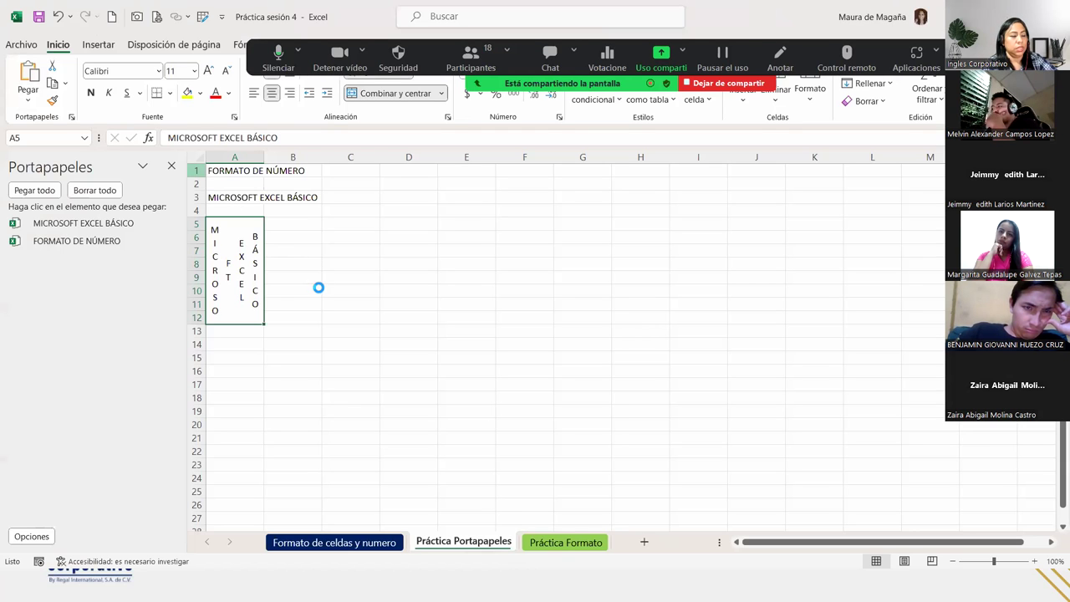
{"action": "left_click", "coordinate": [268, 239]}
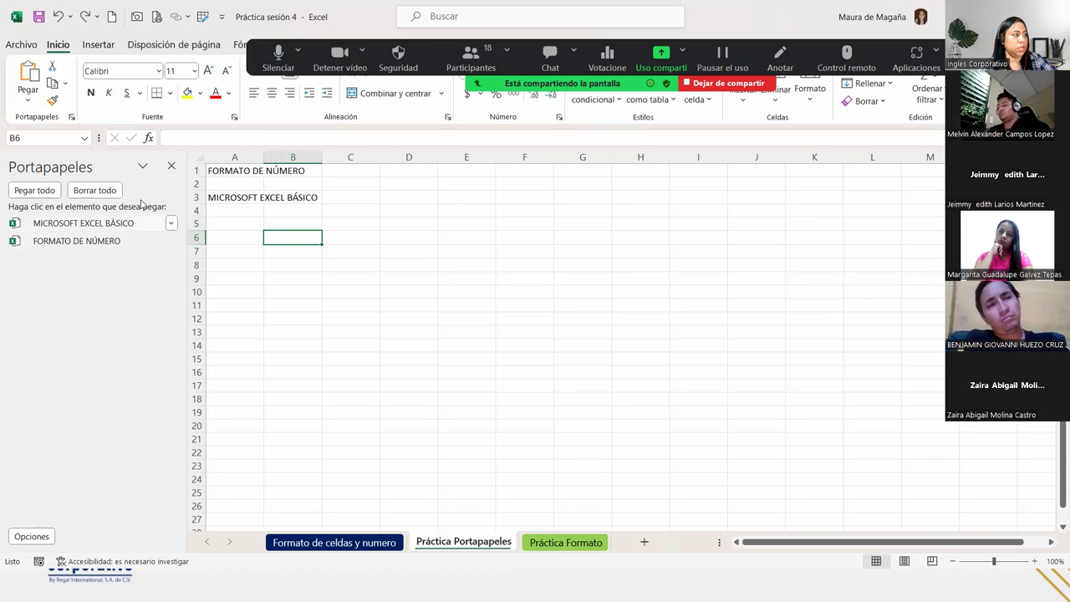
Step: Paste the FORMATO DE NÚMERO clipboard entry into cell A5
{"action": "left_click", "coordinate": [255, 236]}
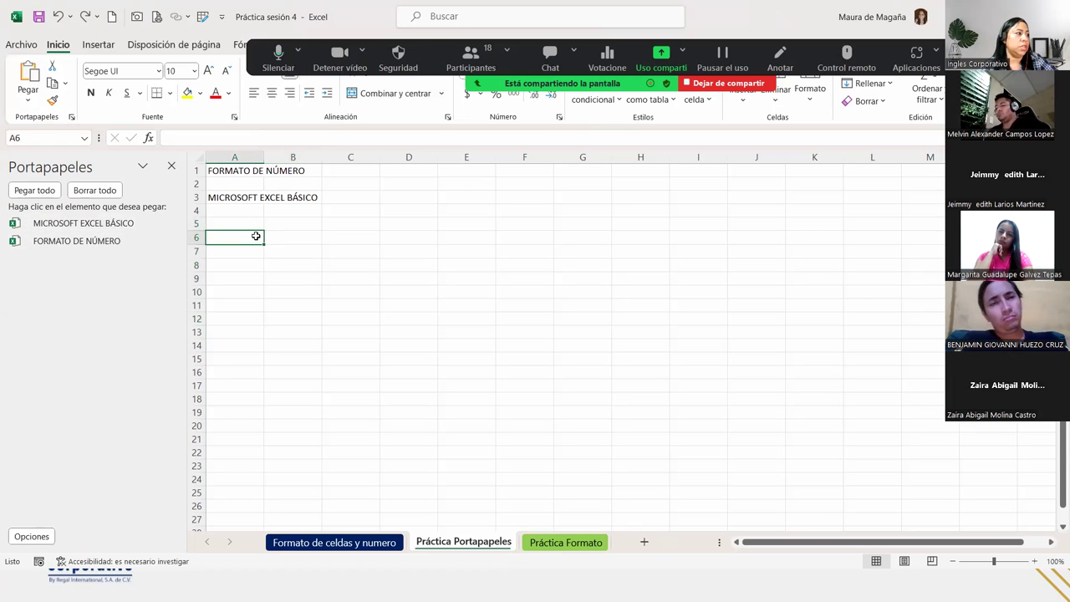
{"action": "left_click", "coordinate": [251, 223]}
{"action": "mouse_move", "coordinate": [92, 241]}
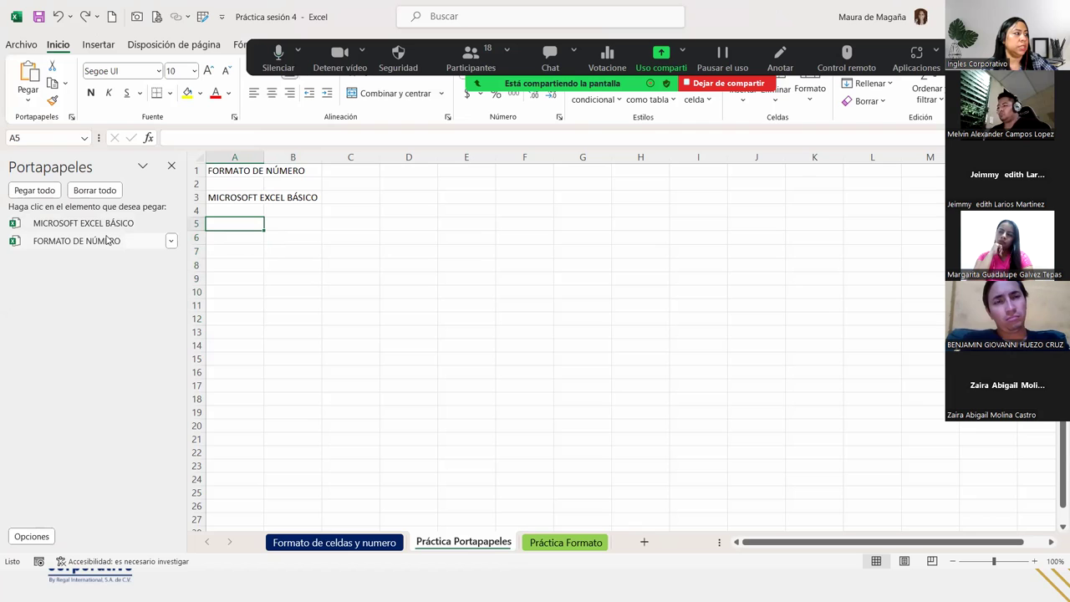
{"action": "left_click", "coordinate": [108, 240]}
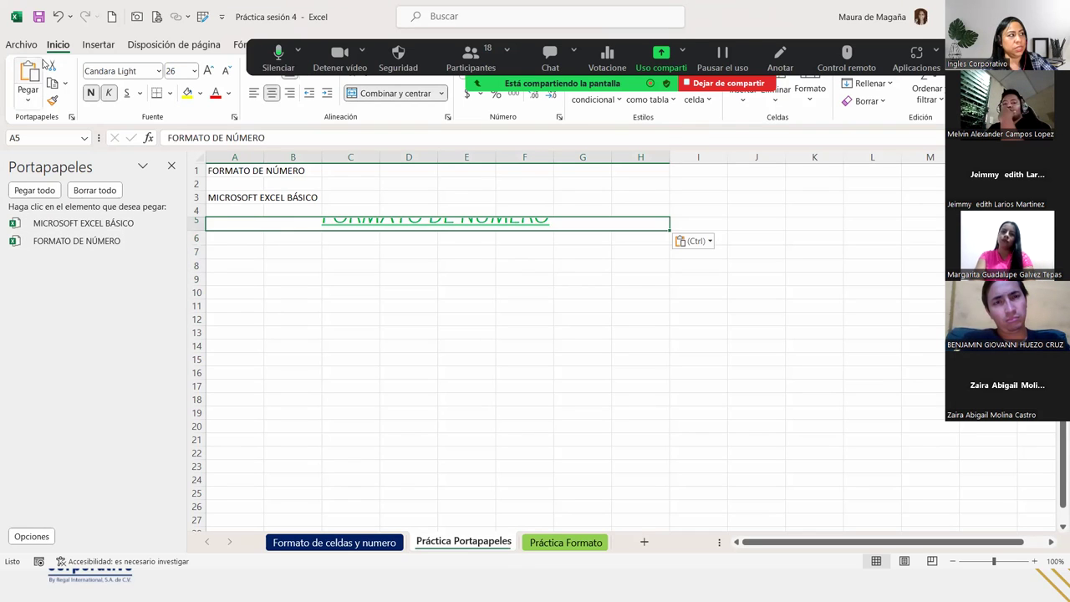
Step: Strip the pasted heading's green formatting with Borrar formatos
{"action": "left_click", "coordinate": [882, 102]}
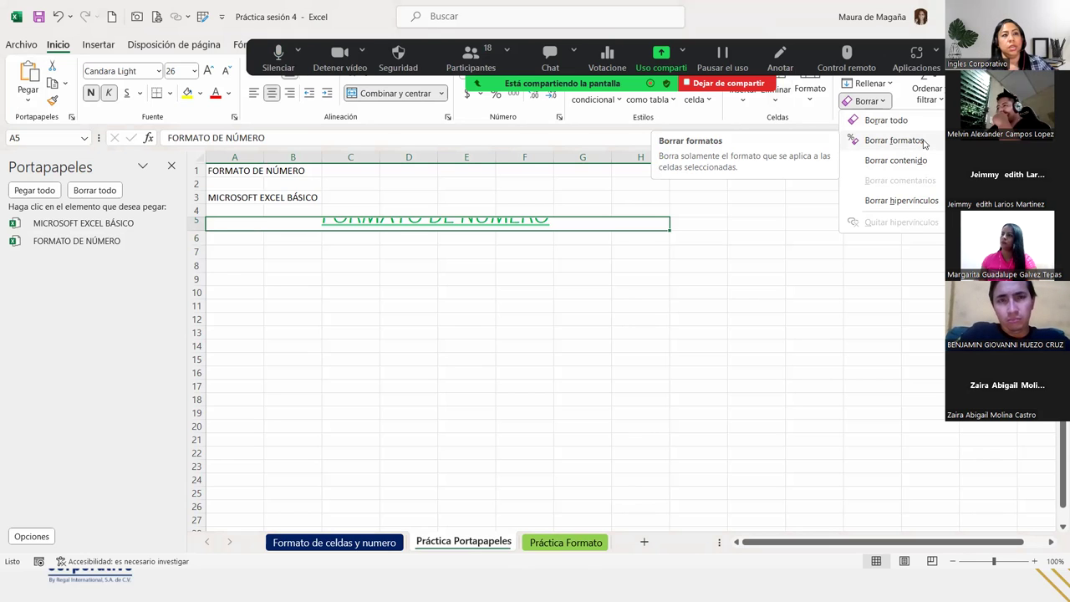
{"action": "left_click", "coordinate": [893, 141]}
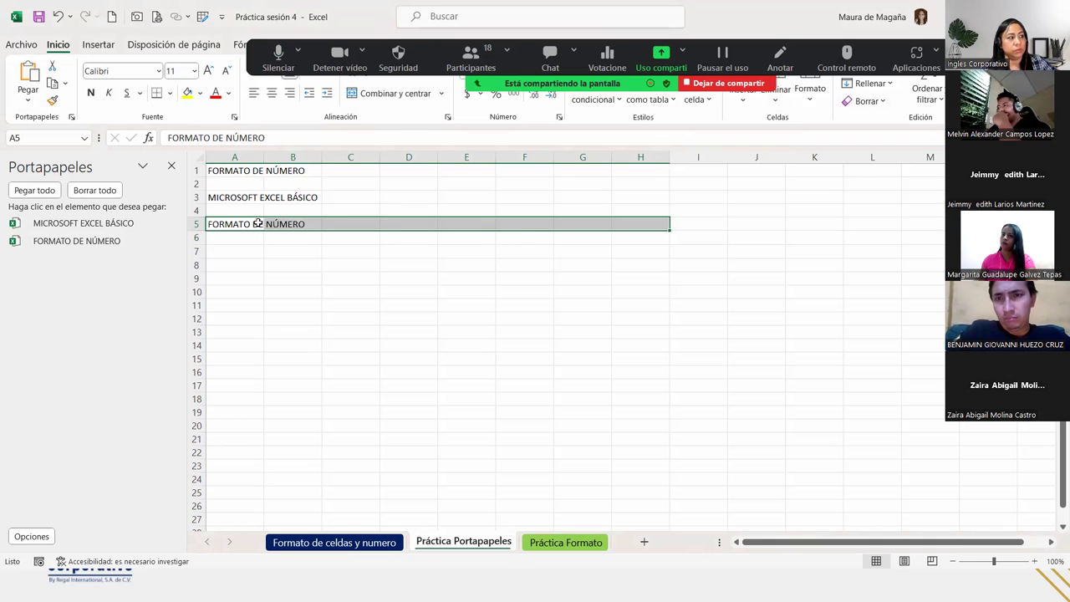
{"action": "left_click", "coordinate": [238, 224]}
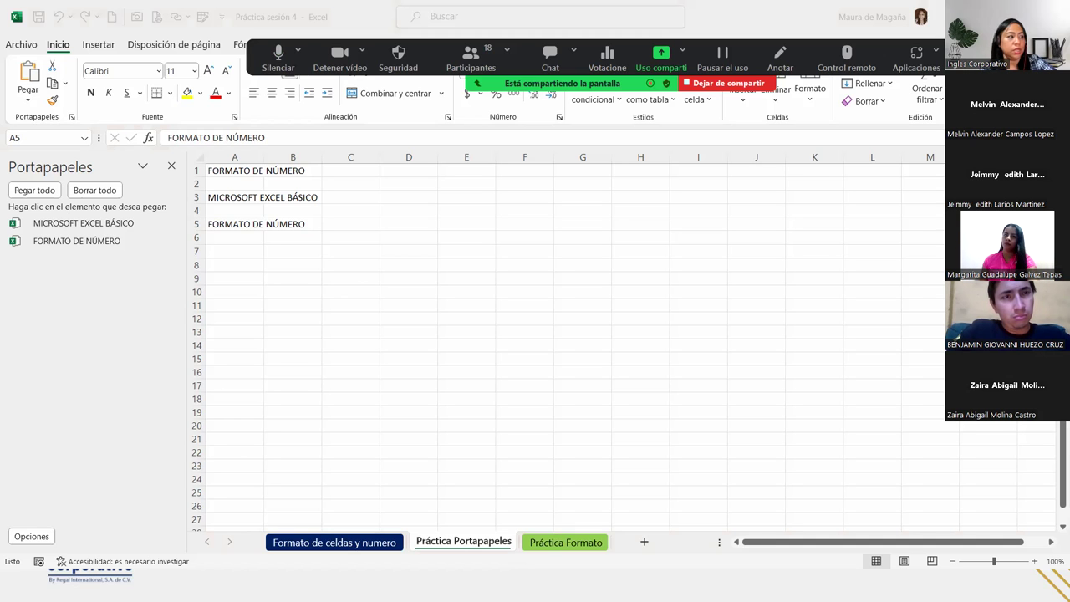
Step: Copy the FORMATO DE NÚMERO title in B1 of the Formato de celdas y numero sheet
{"action": "left_click", "coordinate": [358, 543]}
{"action": "left_click", "coordinate": [485, 173]}
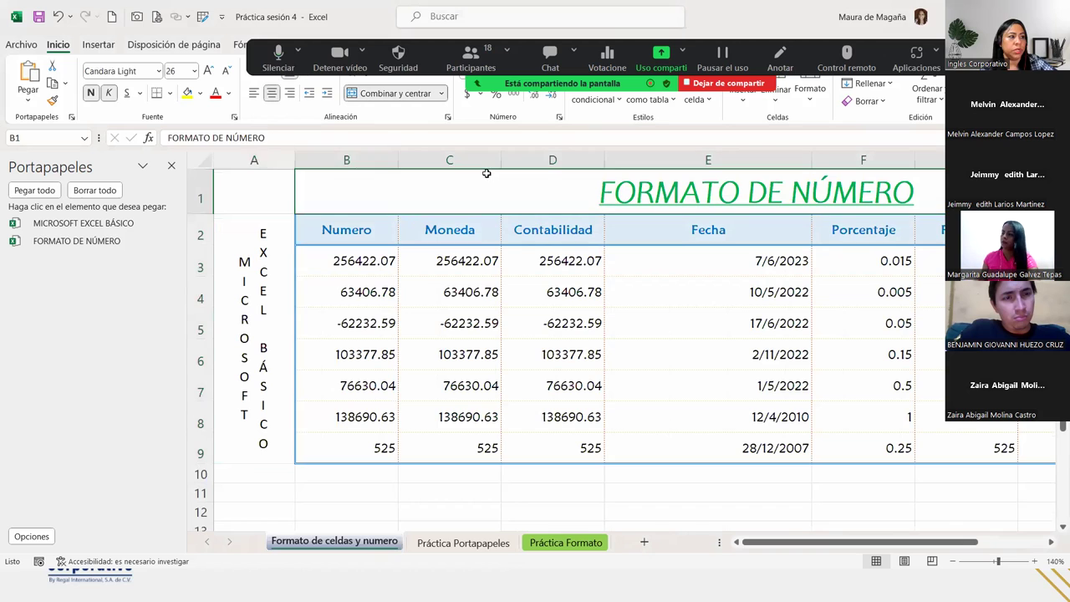
{"action": "key", "text": "ctrl+c"}
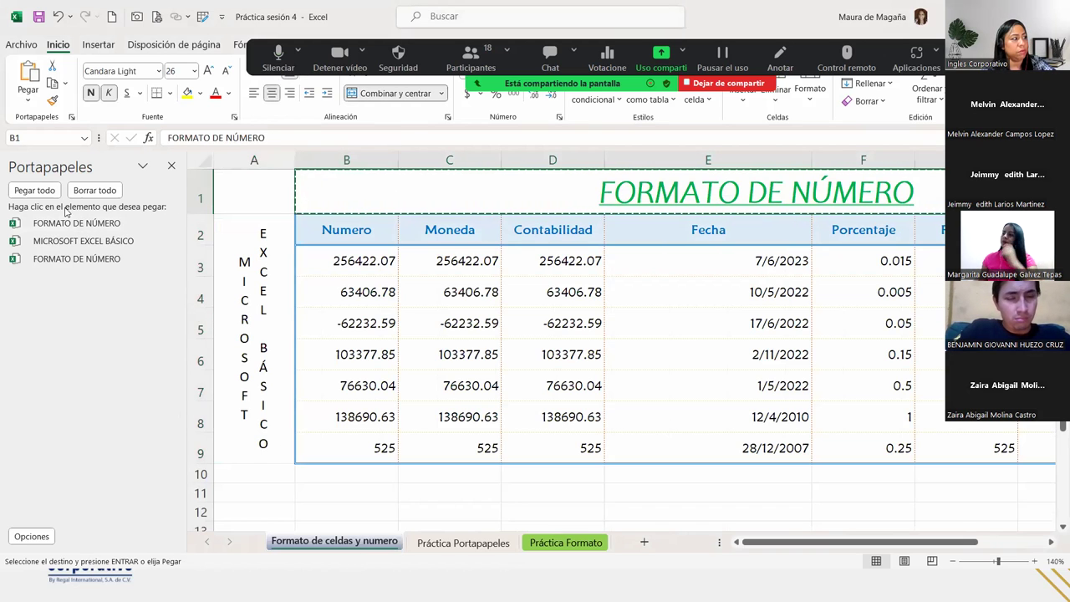
Step: Paste it into A8 of Práctica Portapapeles using Pegar valores > Valores
{"action": "left_click", "coordinate": [497, 542]}
{"action": "left_click", "coordinate": [252, 267]}
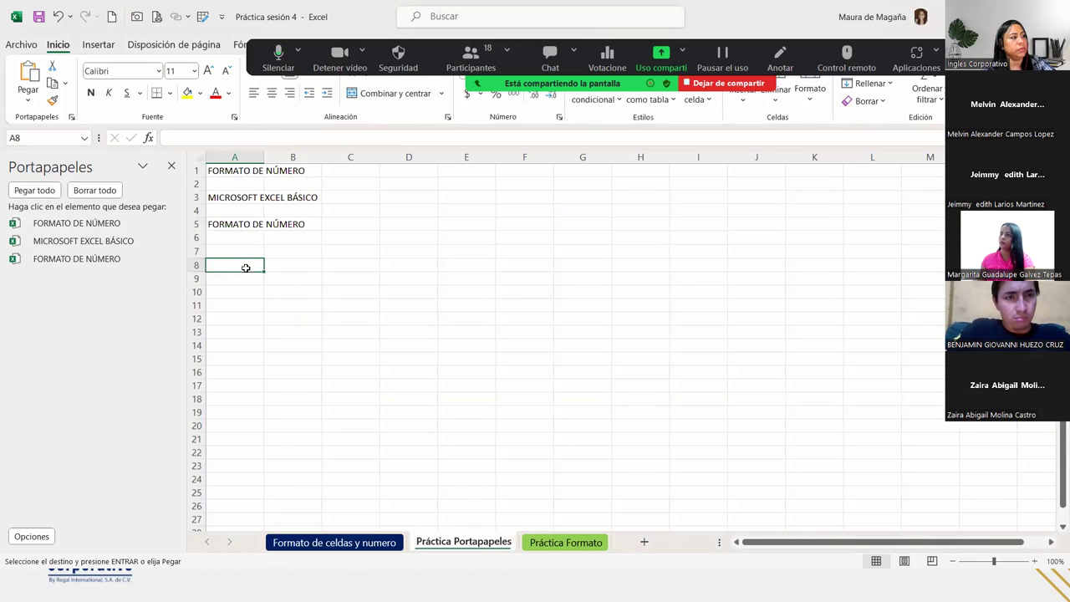
{"action": "left_click", "coordinate": [26, 100]}
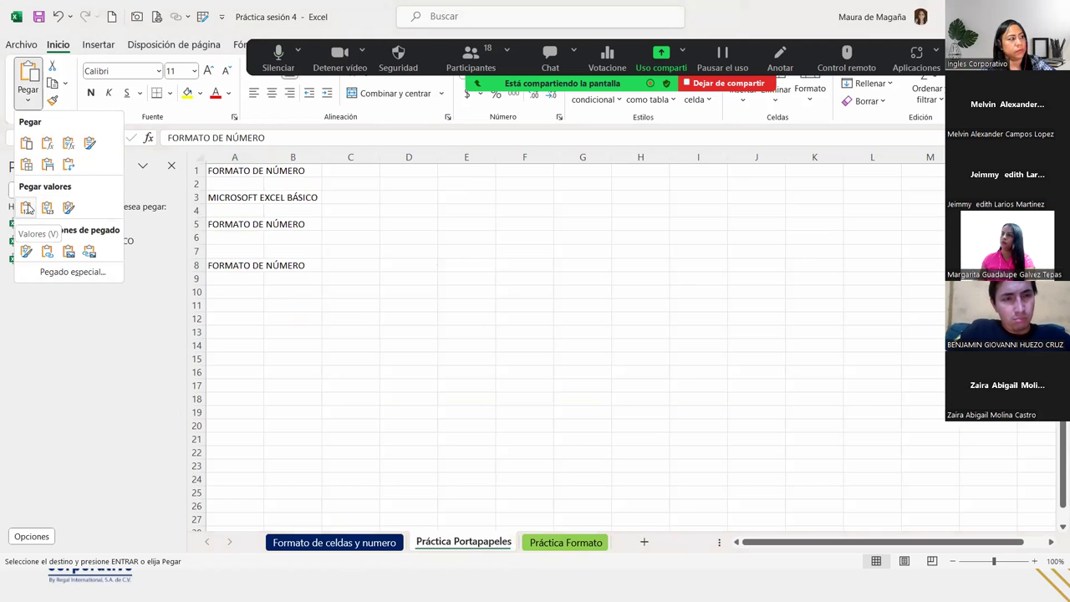
{"action": "left_click", "coordinate": [27, 208]}
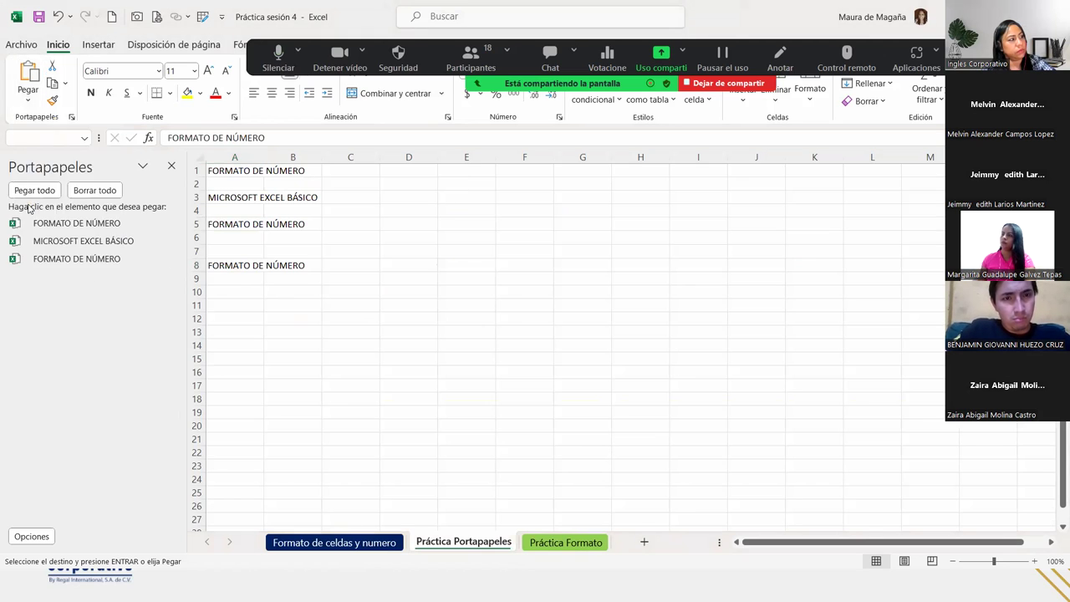
{"action": "left_click", "coordinate": [256, 290]}
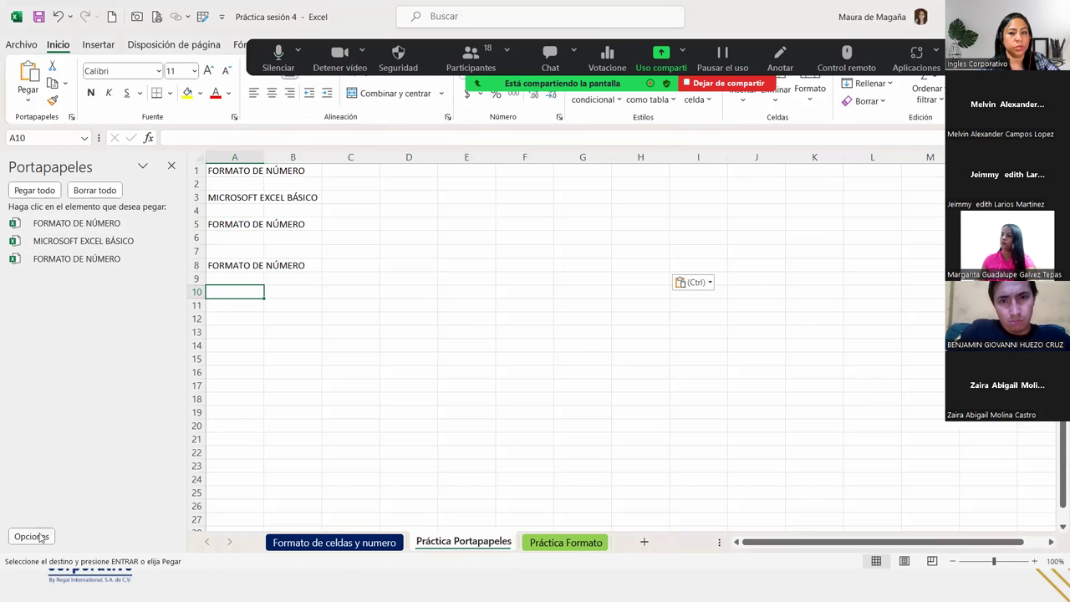
Step: Look at the clipboard Opciones menu unchanged, then show the Formato de celdas y numero sheet
{"action": "left_click", "coordinate": [40, 538]}
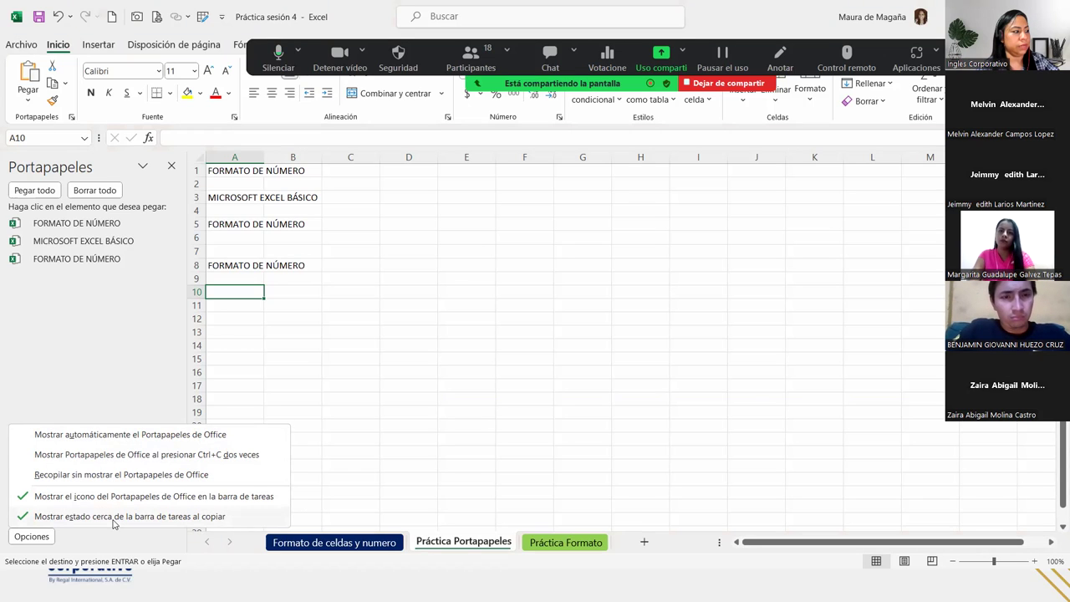
{"action": "left_click", "coordinate": [190, 571]}
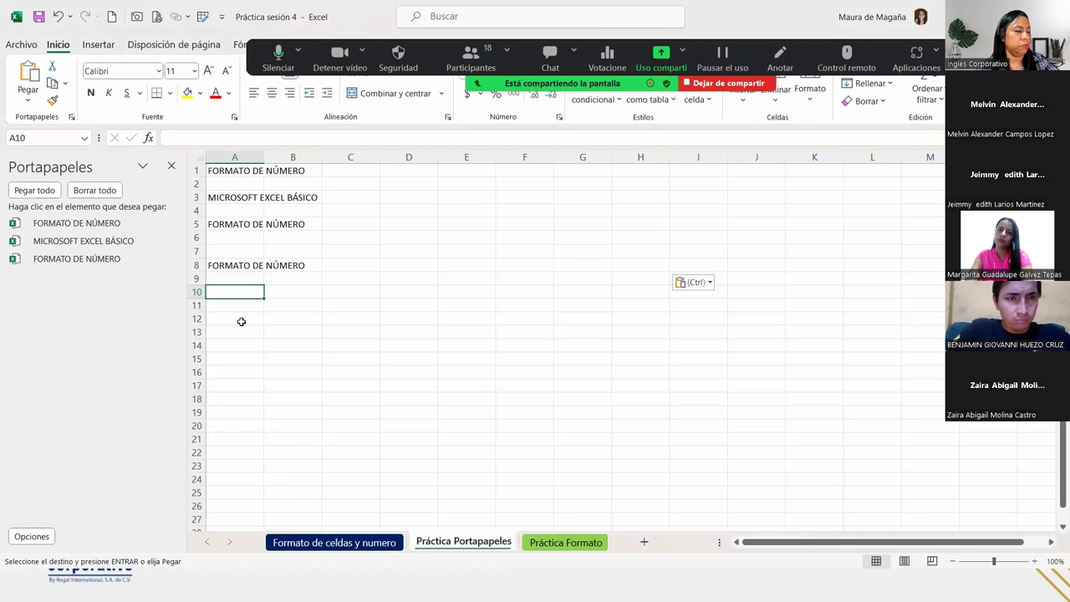
{"action": "left_click", "coordinate": [381, 543]}
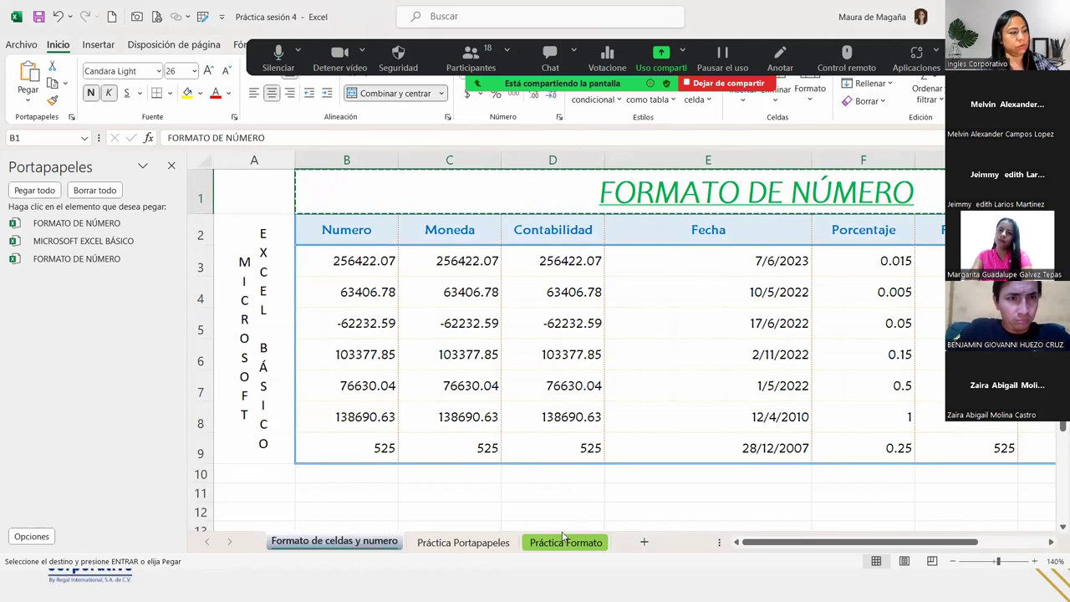
Step: Return to Práctica Portapapeles, cancel the copy with Esc, and briefly show the clipboard-methods slide
{"action": "left_click", "coordinate": [464, 543]}
{"action": "left_click", "coordinate": [280, 311]}
{"action": "key", "text": "Escape"}
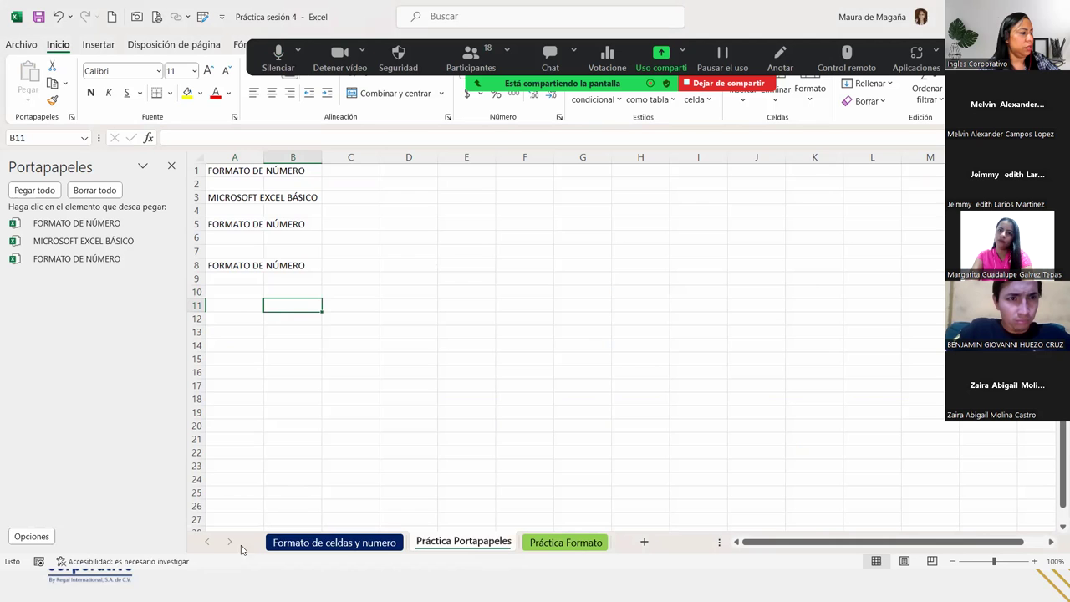
{"action": "left_click", "coordinate": [287, 541]}
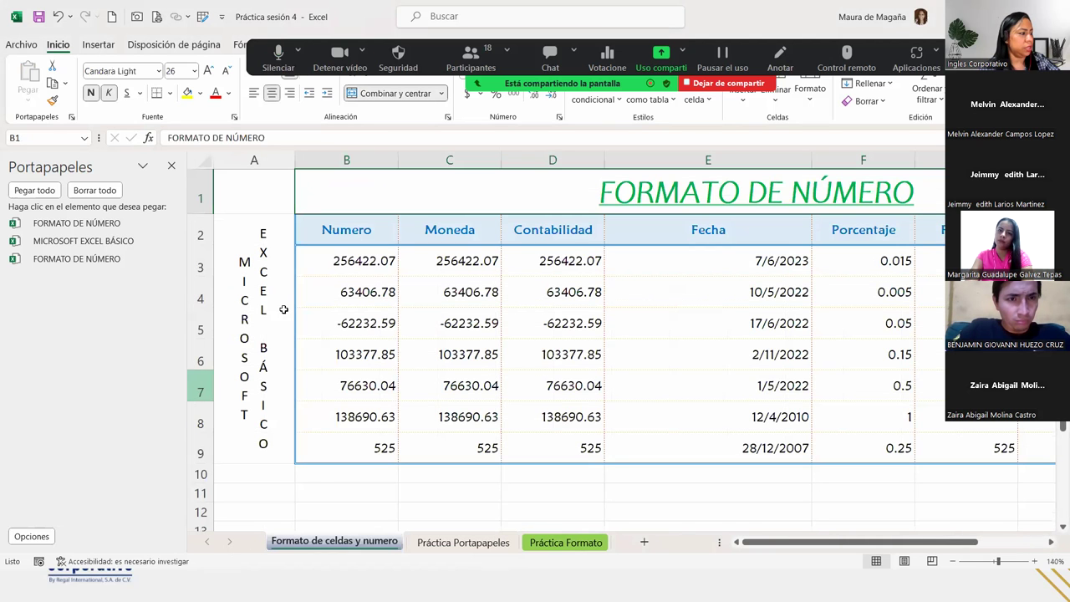
{"action": "left_click", "coordinate": [464, 542]}
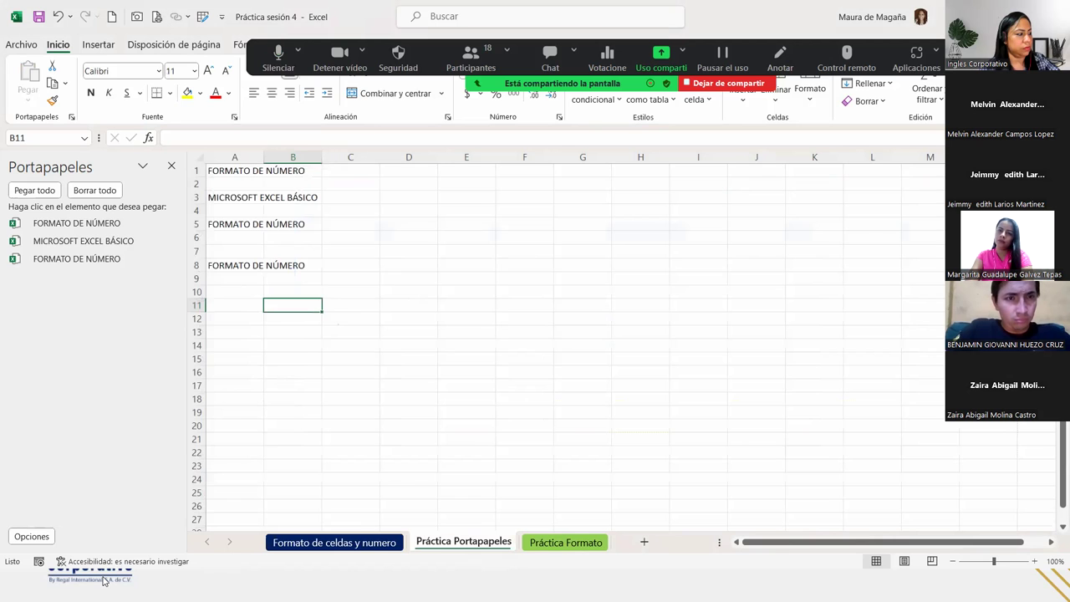
{"action": "left_click", "coordinate": [103, 580]}
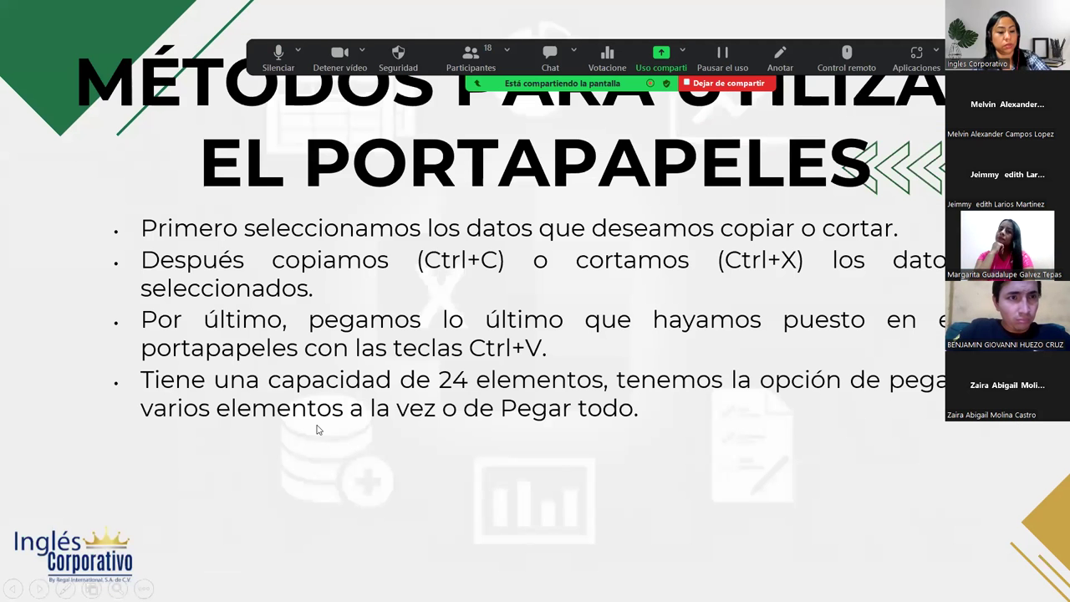
{"action": "key", "text": "alt+Tab"}
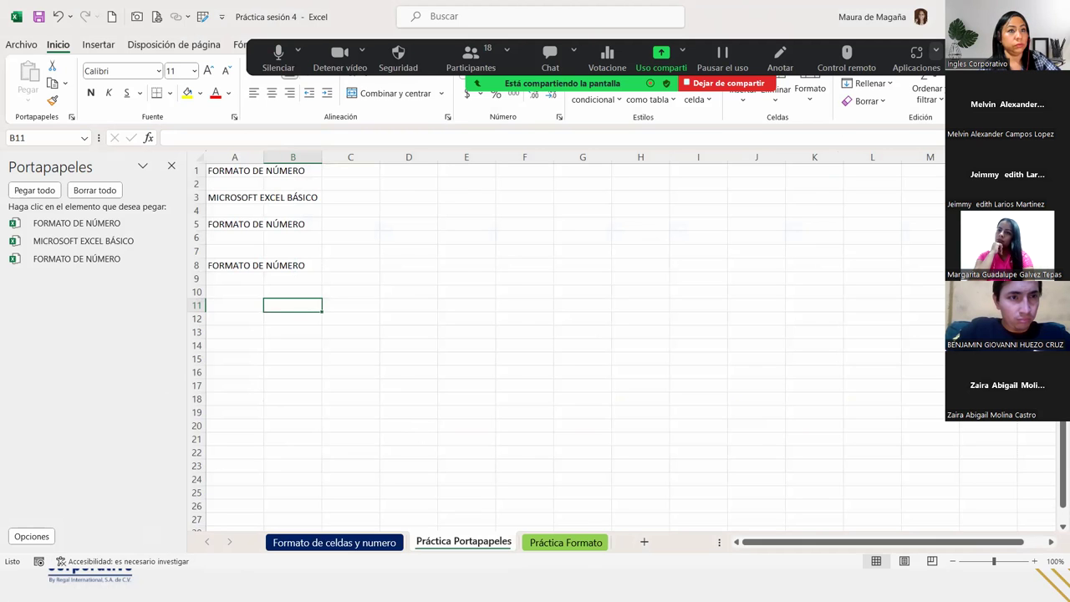
{"action": "key", "text": "super+Down"}
Step: Turn on 'Mostrar Portapapeles de Office al presionar Ctrl+C dos veces' in the clipboard Opciones
{"action": "left_click", "coordinate": [879, 133]}
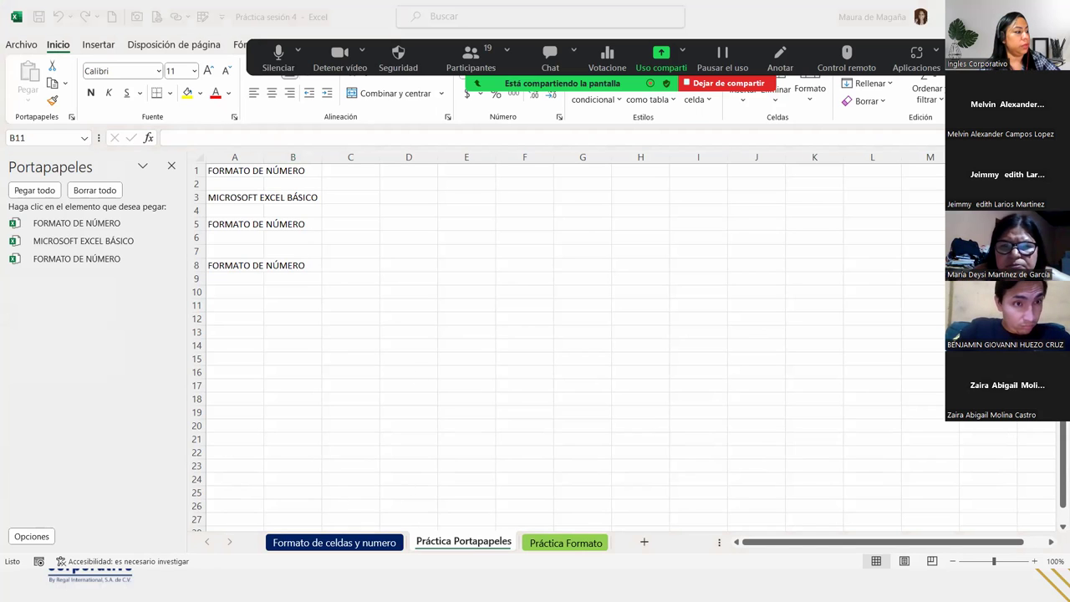
{"action": "left_click", "coordinate": [46, 536]}
{"action": "left_click", "coordinate": [46, 537]}
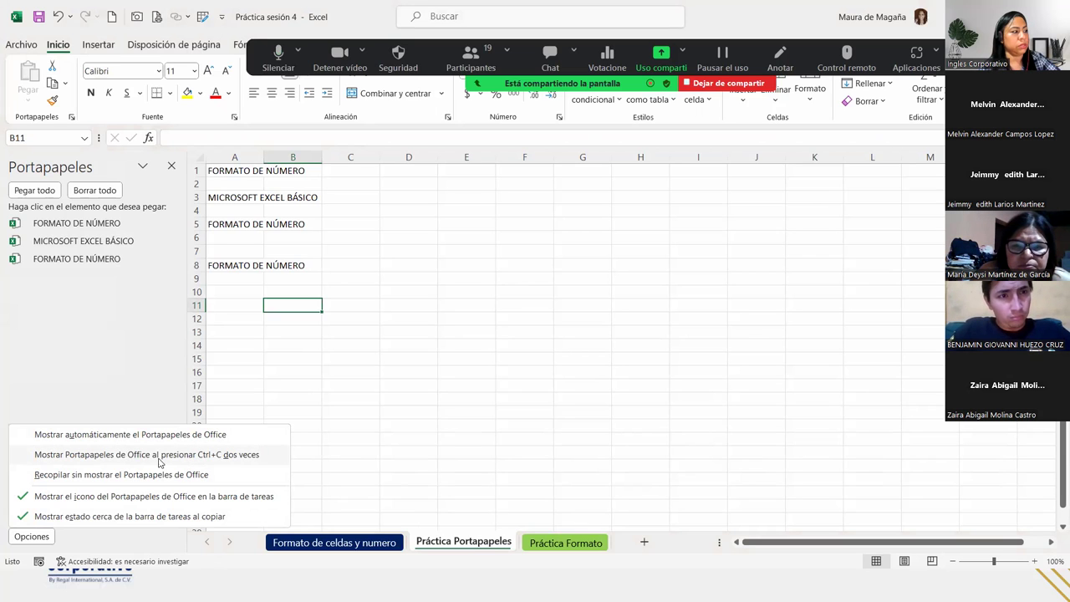
{"action": "left_click", "coordinate": [159, 462]}
{"action": "left_click", "coordinate": [171, 165]}
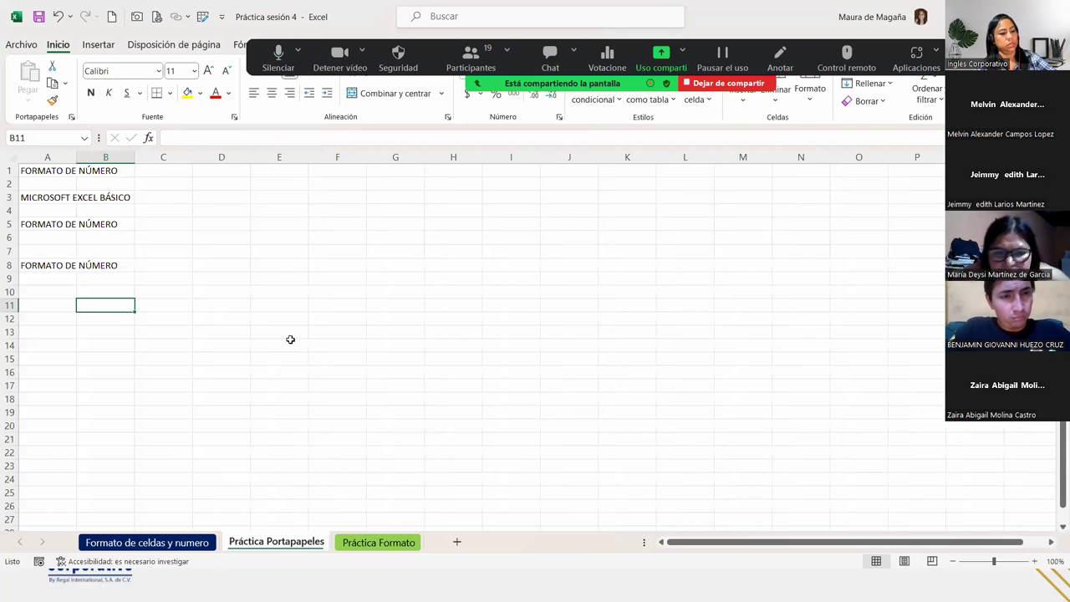
Step: Copy B11 with Ctrl+C twice to summon the clipboard, then cancel and select C8
{"action": "key", "text": "ctrl+c"}
{"action": "key", "text": "ctrl+c"}
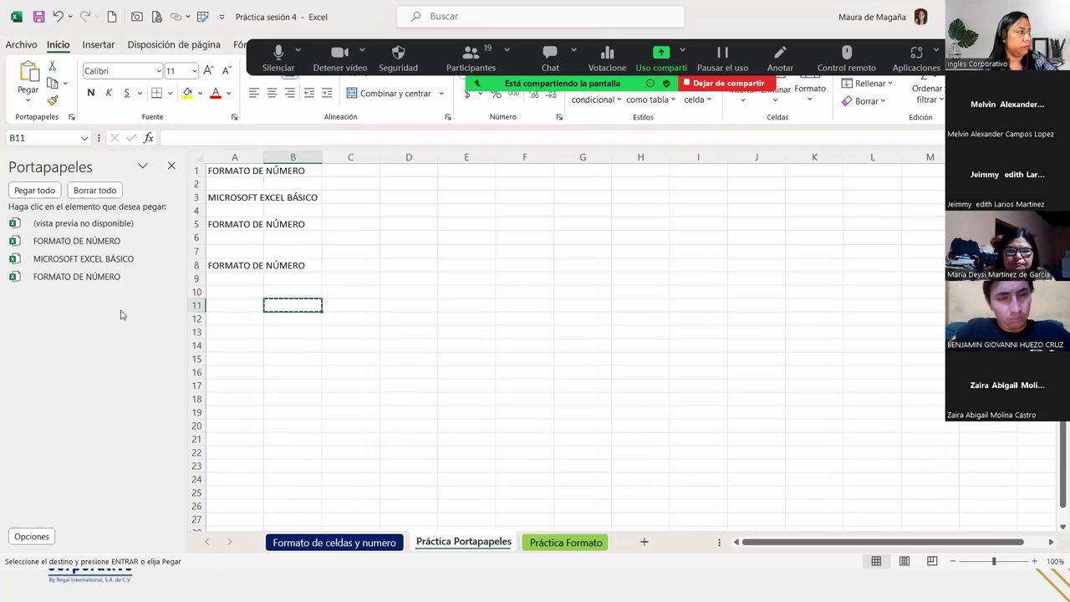
{"action": "key", "text": "Escape"}
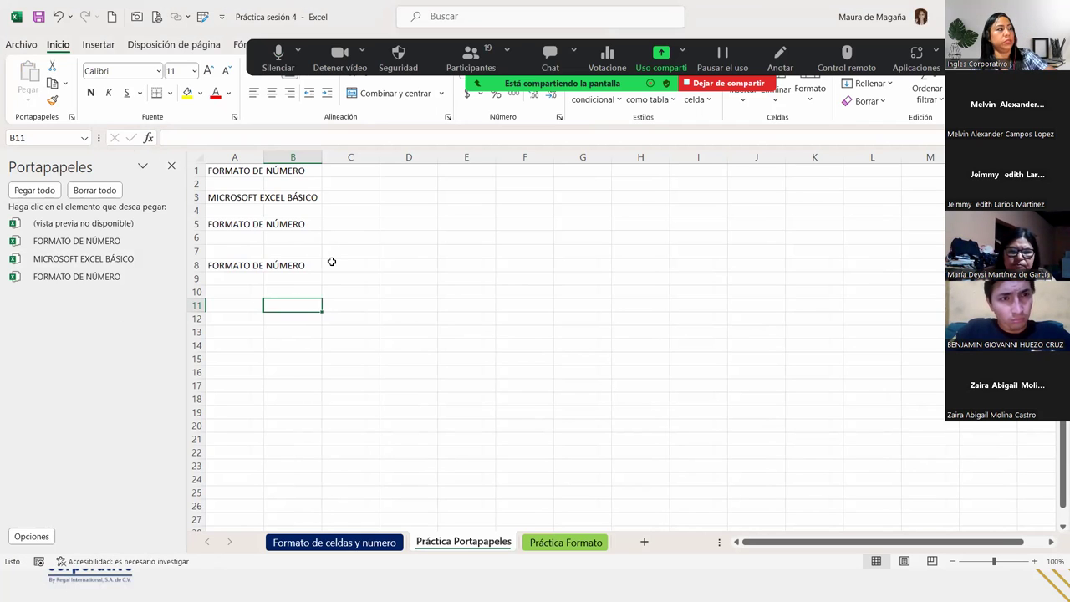
{"action": "left_click", "coordinate": [331, 261]}
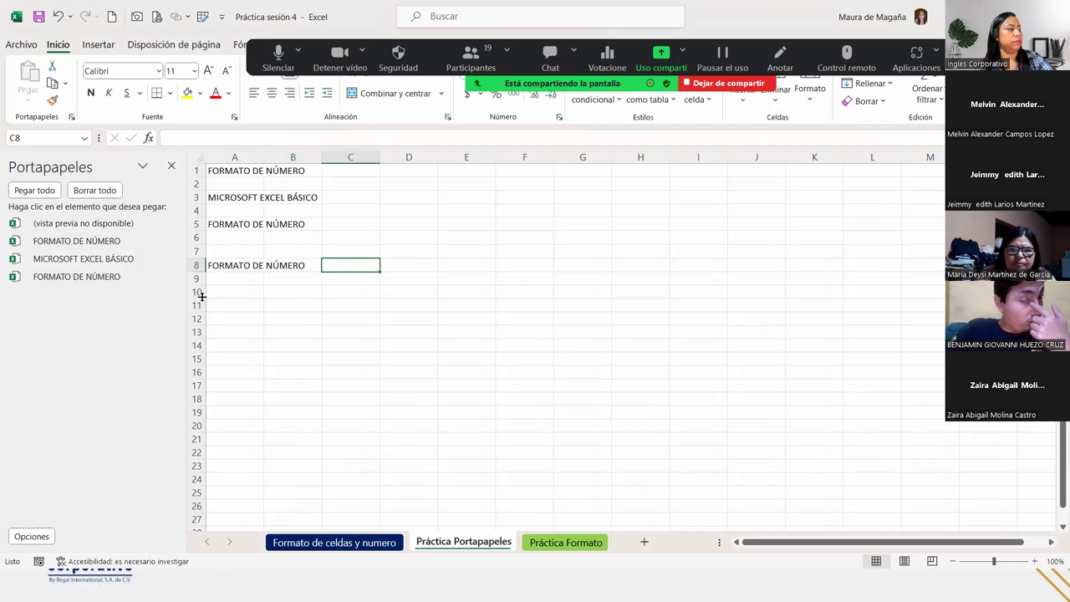
{"action": "left_click", "coordinate": [49, 536]}
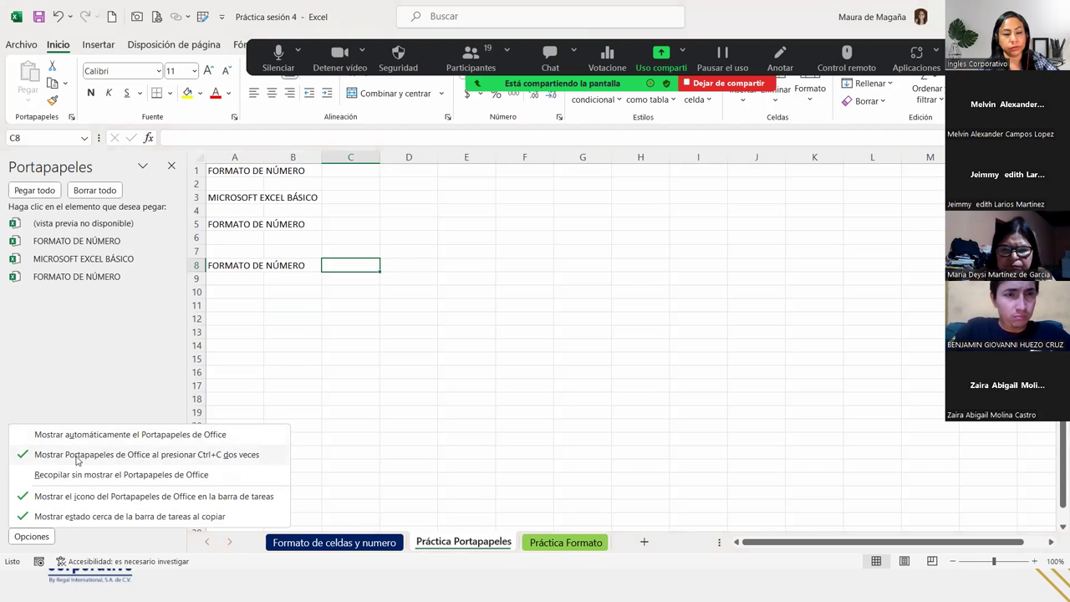
{"action": "left_click", "coordinate": [248, 266]}
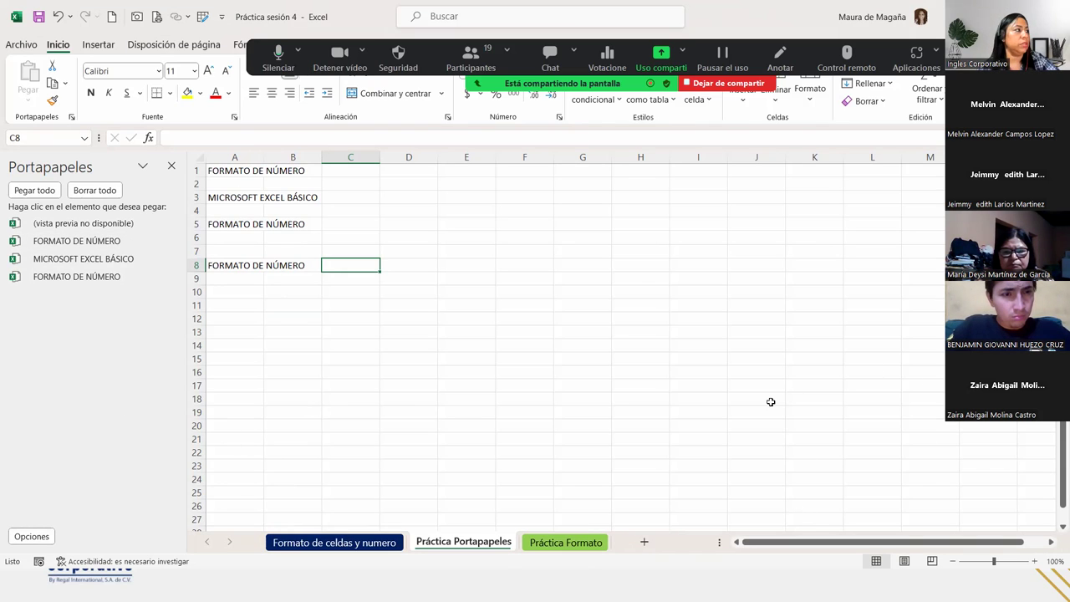
Step: Save the workbook as 'Práctica sesión 5' in the Excel Básico folder via Guardar como
{"action": "left_click", "coordinate": [23, 44]}
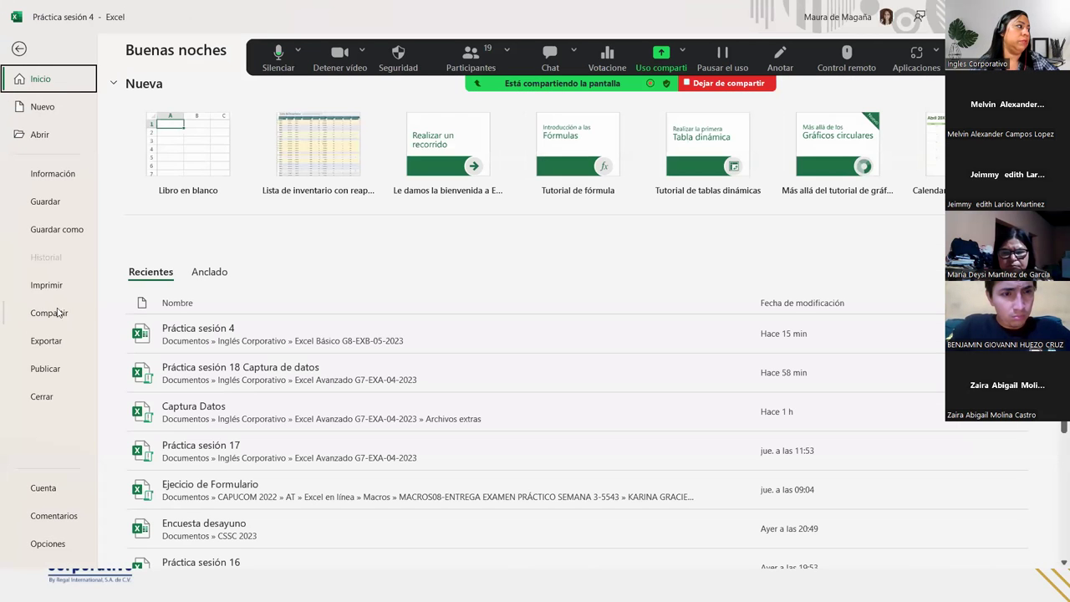
{"action": "left_click", "coordinate": [73, 232]}
{"action": "left_click", "coordinate": [258, 286]}
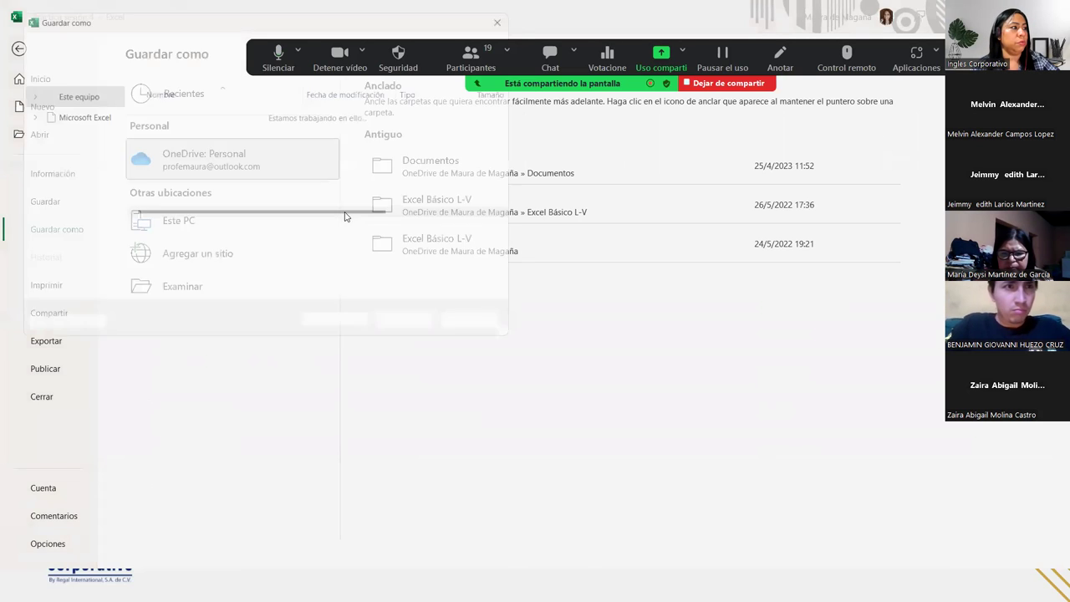
{"action": "left_click", "coordinate": [168, 233]}
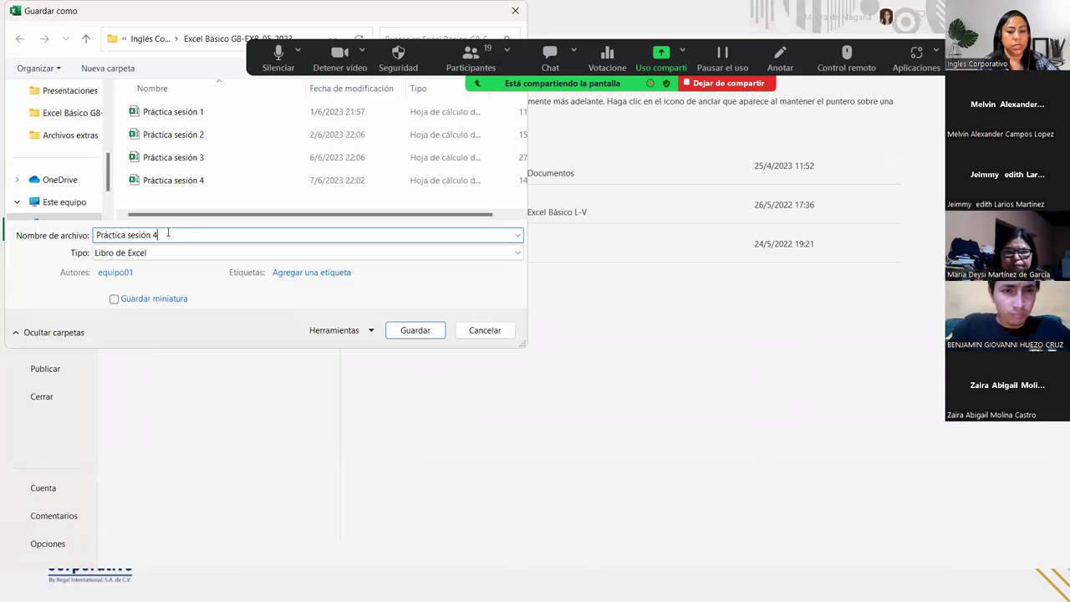
{"action": "key", "text": "BackSpace"}
{"action": "type", "text": "4"}
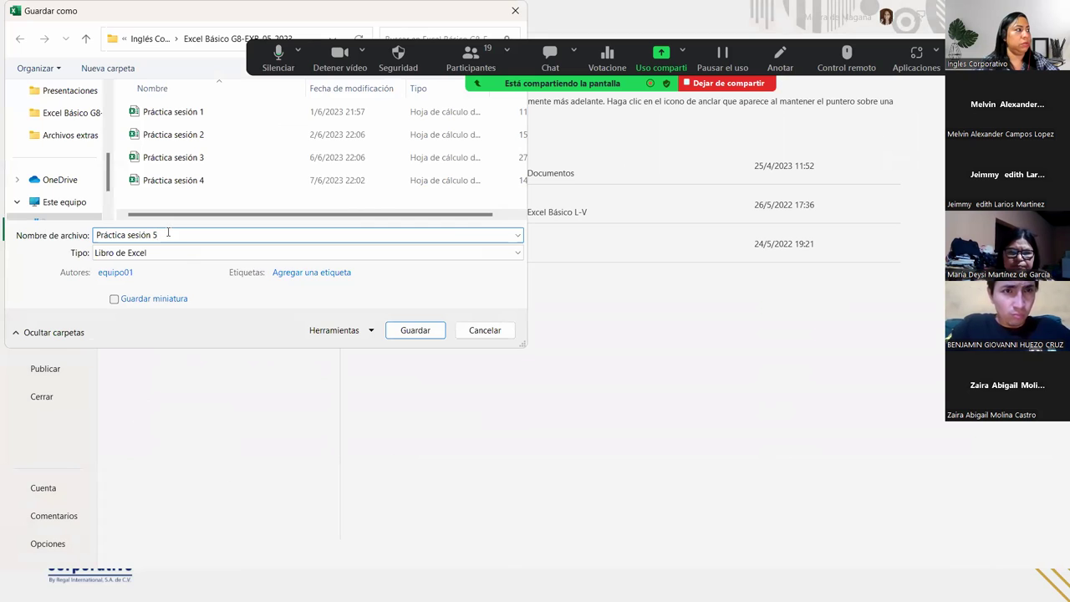
{"action": "key", "text": "Return"}
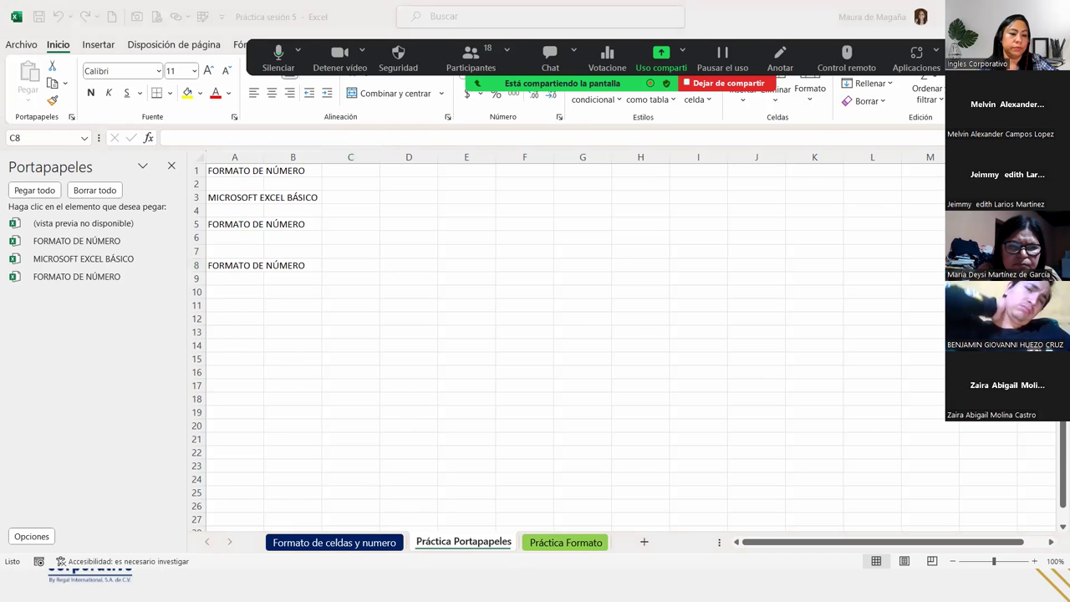
Step: Copy the blue outline arrow shape from Práctica sesión 3 to the clipboard and return
{"action": "key", "text": "alt+Tab"}
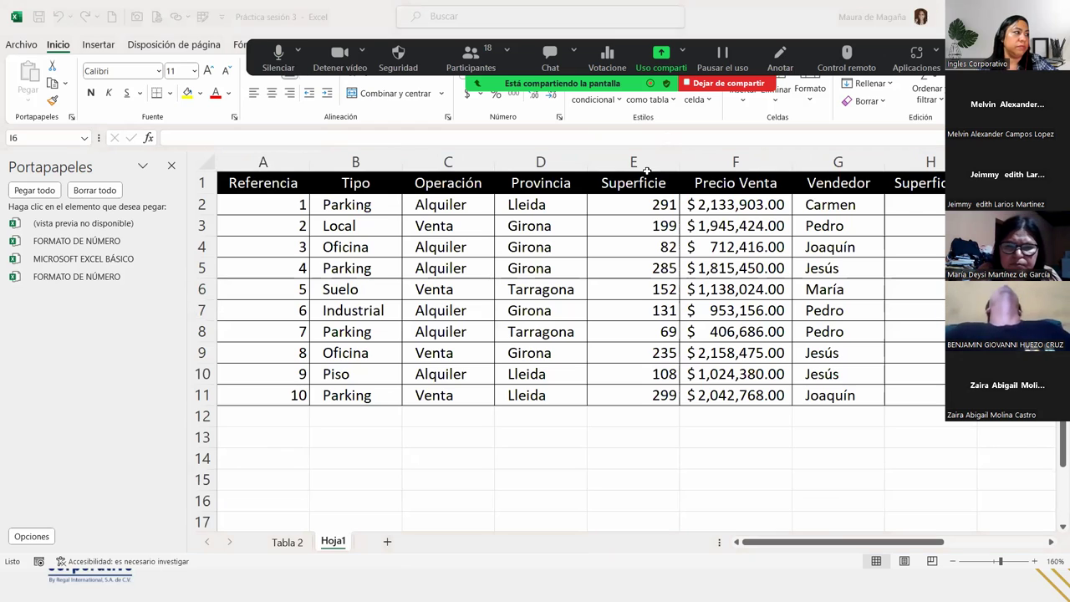
{"action": "left_click", "coordinate": [312, 247]}
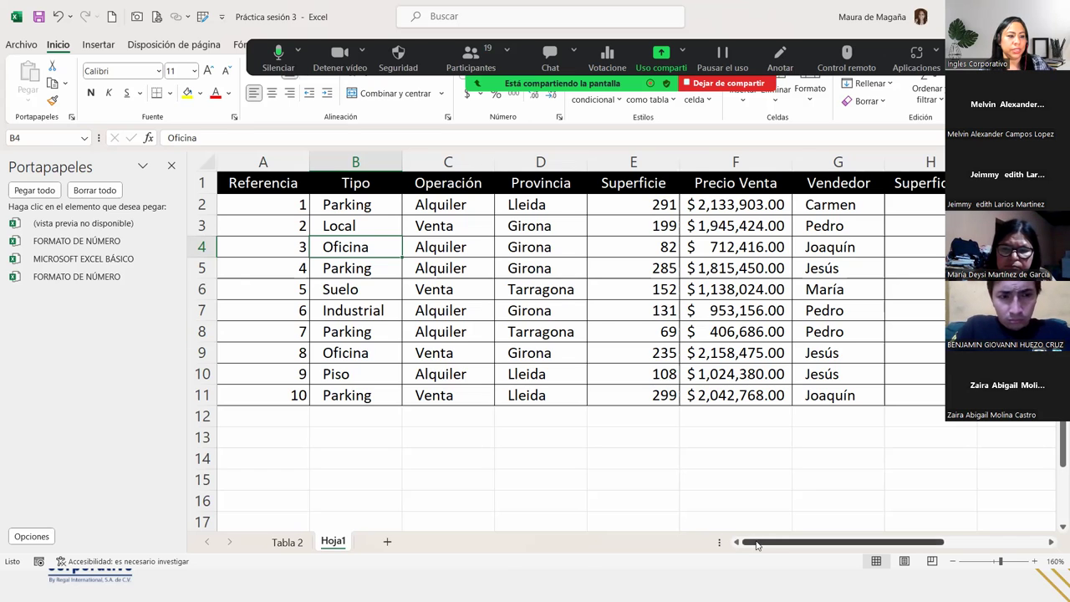
{"action": "scroll", "coordinate": [636, 251], "scroll_direction": "right", "scroll_amount": 4}
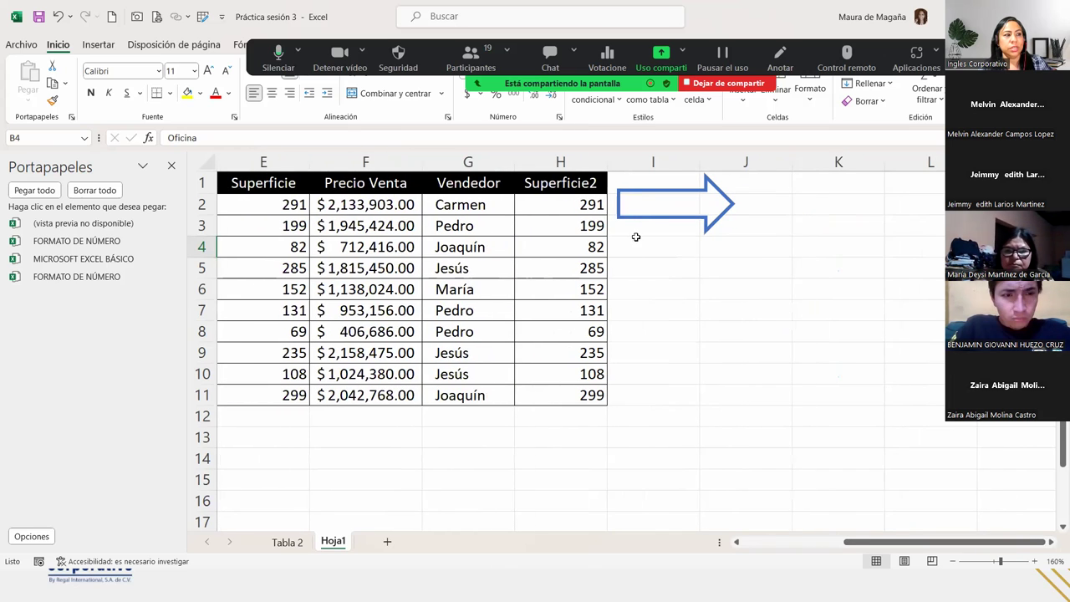
{"action": "left_click", "coordinate": [640, 212]}
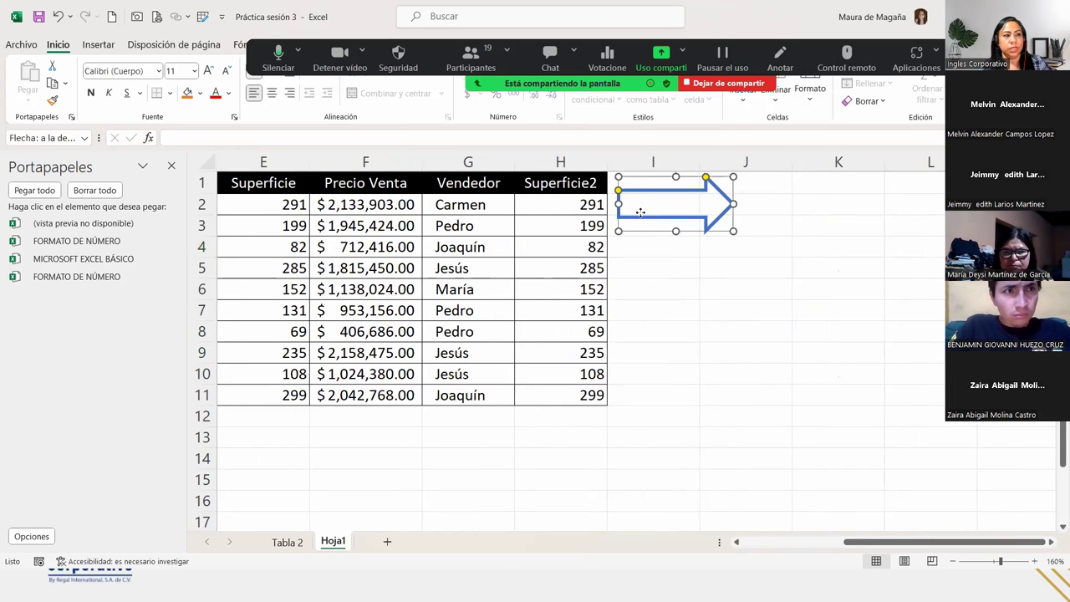
{"action": "right_click", "coordinate": [640, 213]}
{"action": "left_click", "coordinate": [668, 237]}
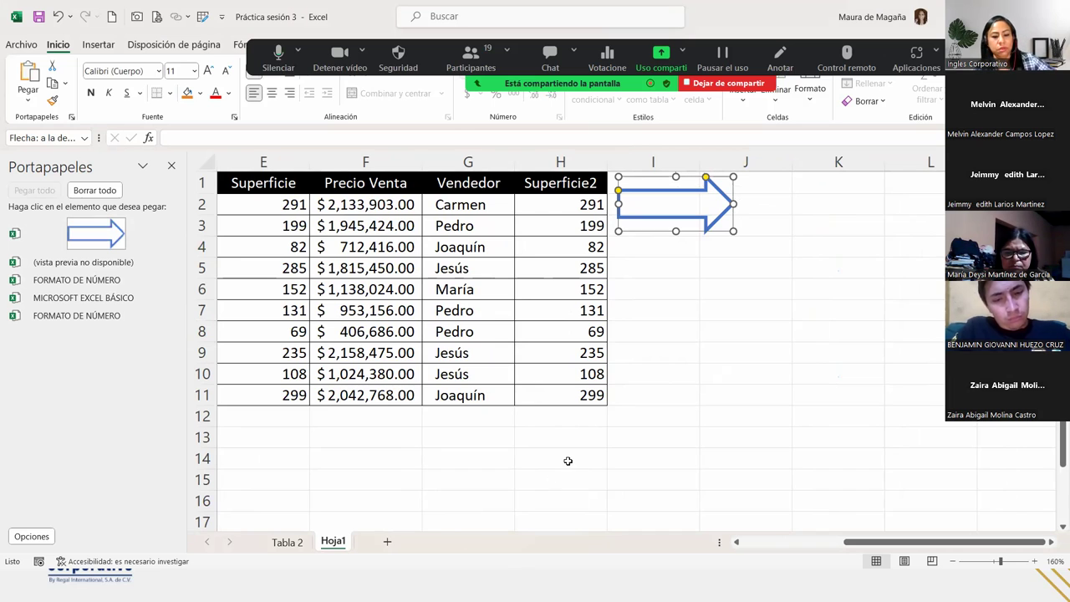
{"action": "key", "text": "Escape"}
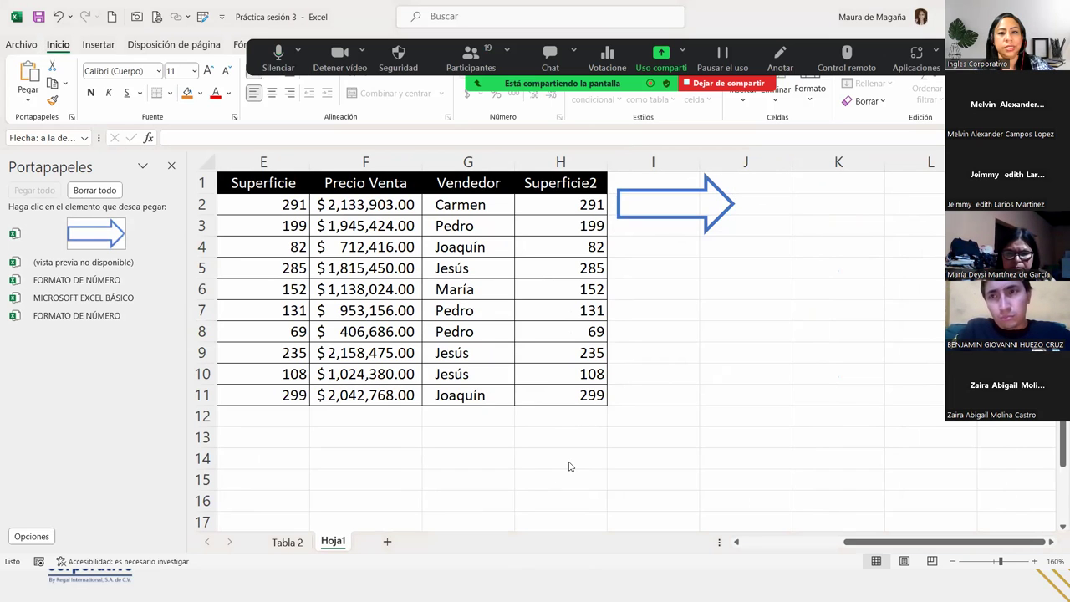
{"action": "key", "text": "alt+Tab"}
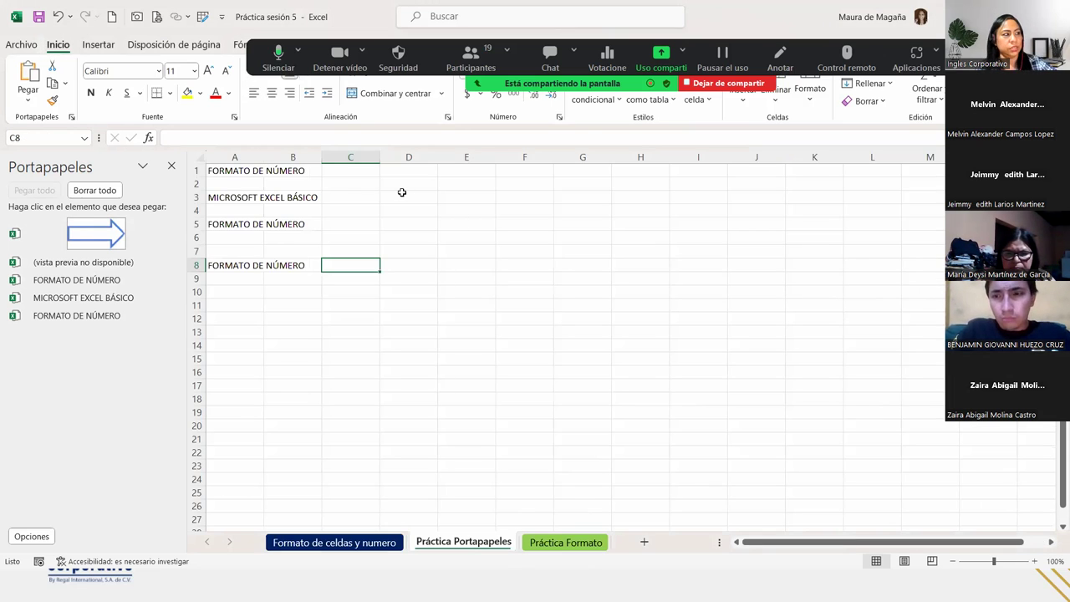
Step: Paste the arrow from the clipboard at B12 and drag it up to C1–D3
{"action": "left_click", "coordinate": [259, 347]}
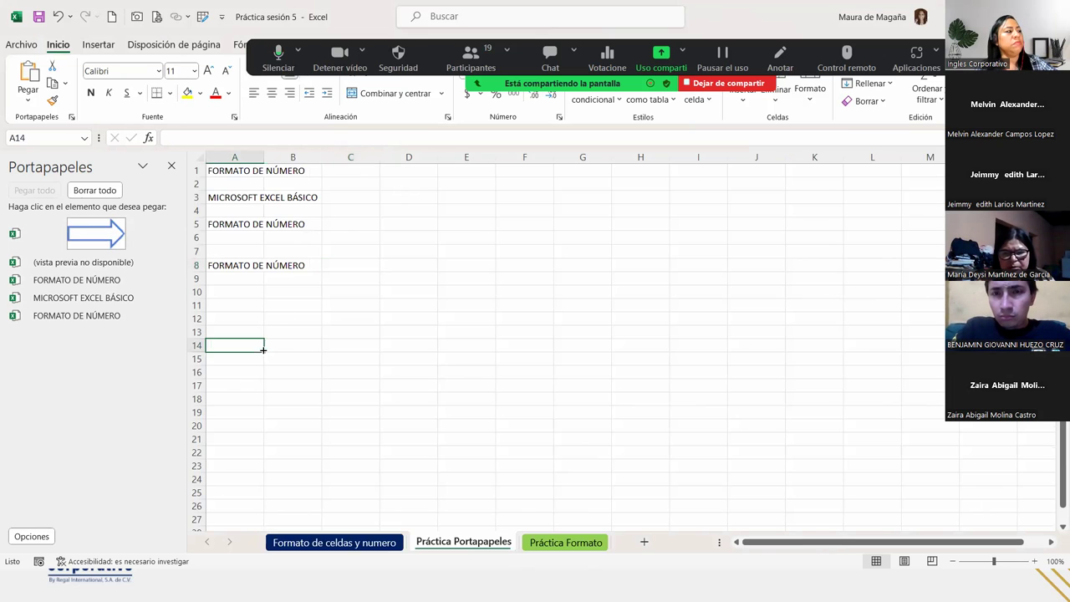
{"action": "left_click", "coordinate": [306, 323]}
{"action": "mouse_move", "coordinate": [97, 233]}
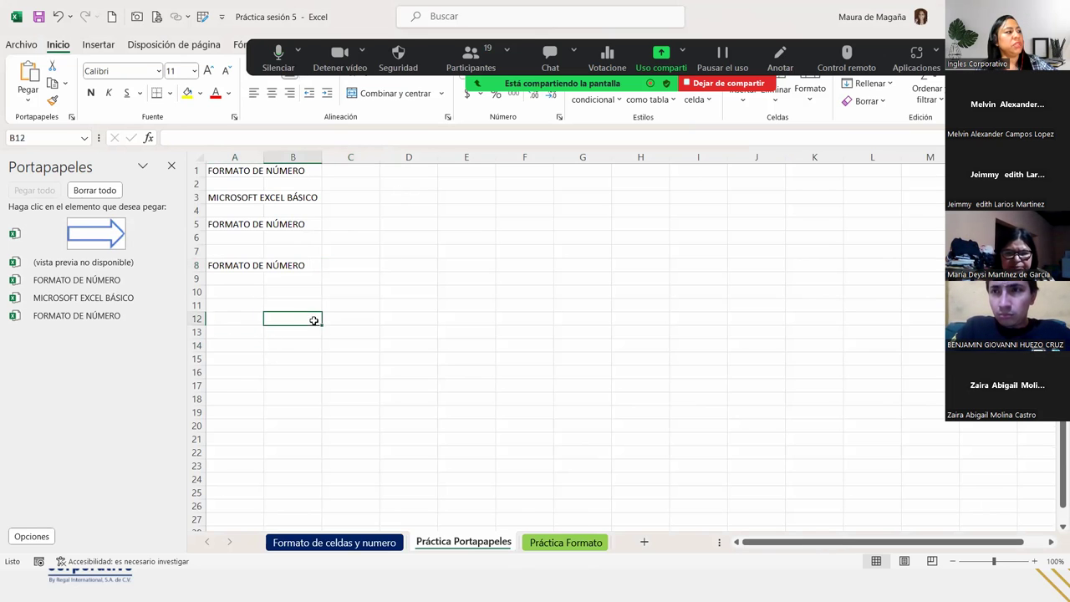
{"action": "left_click", "coordinate": [107, 242]}
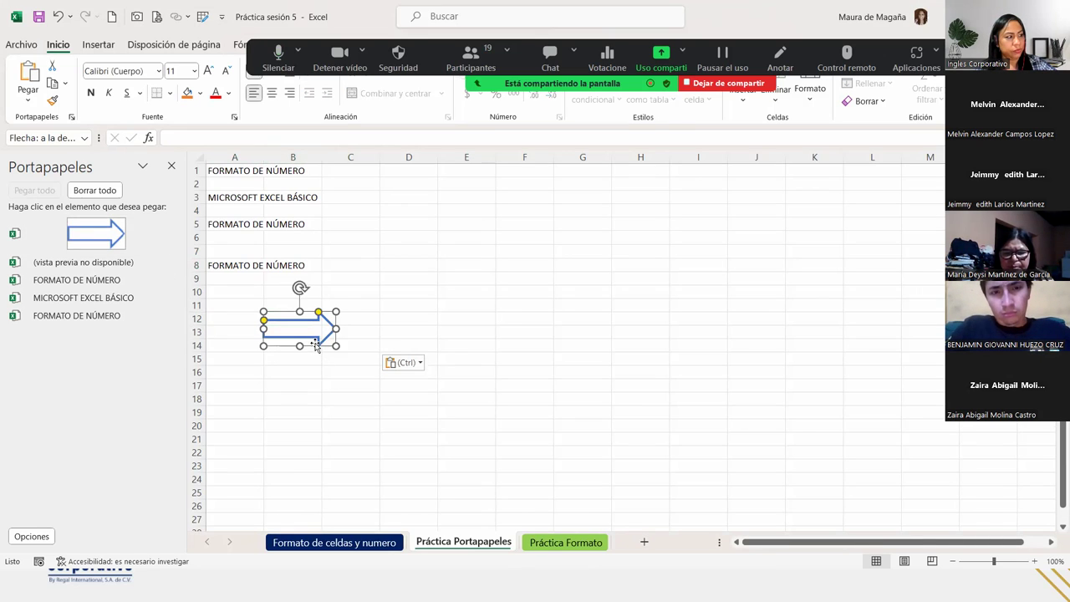
{"action": "mouse_move", "coordinate": [317, 339]}
{"action": "left_mouse_down"}
{"action": "mouse_move", "coordinate": [403, 195]}
{"action": "mouse_move", "coordinate": [416, 206]}
{"action": "left_mouse_up"}
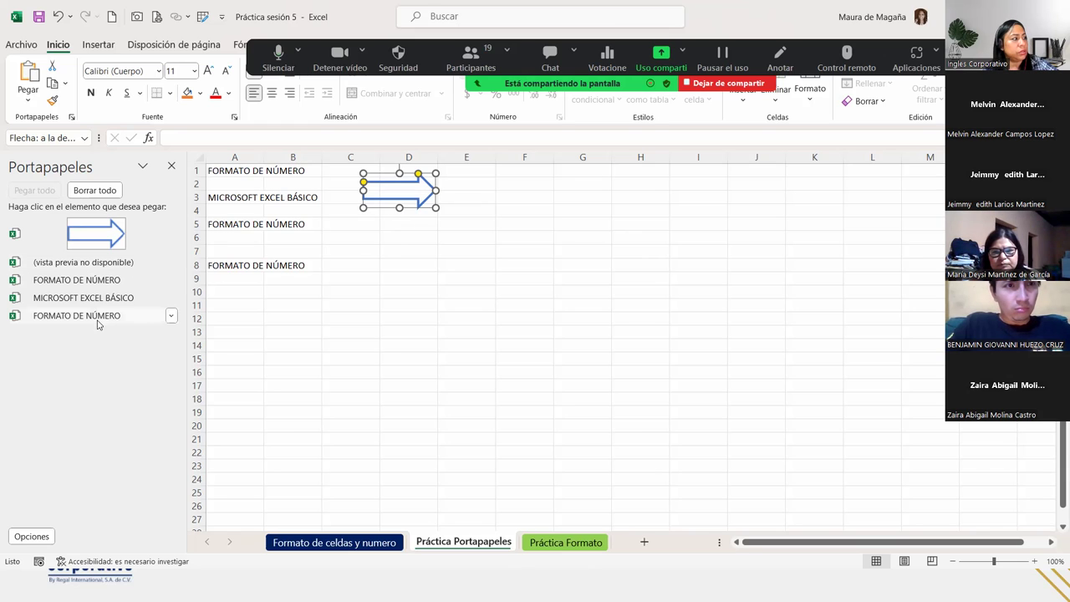
{"action": "mouse_move", "coordinate": [96, 234]}
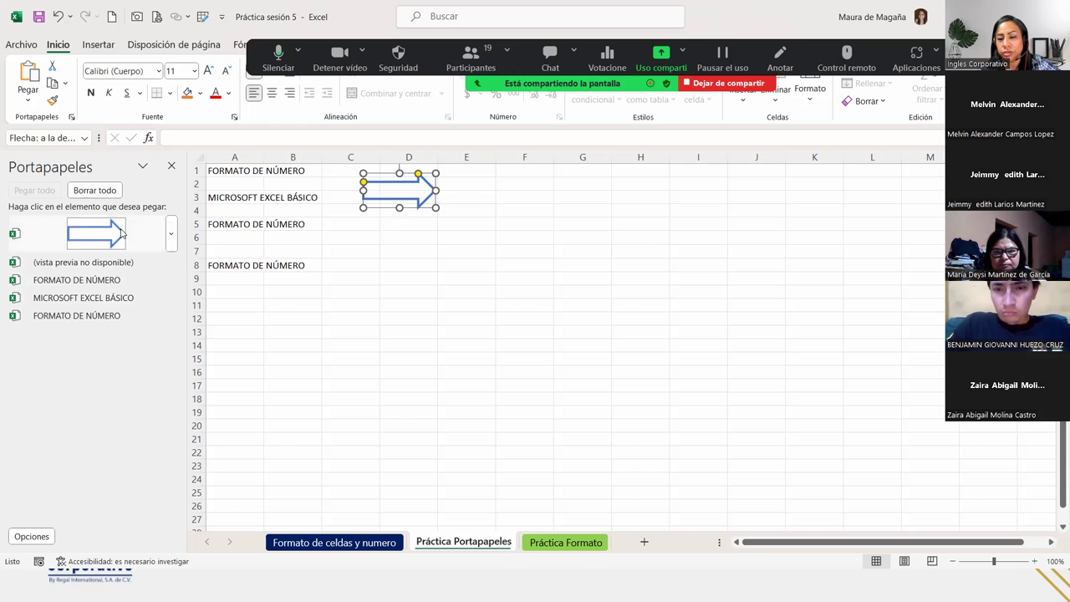
{"action": "left_click", "coordinate": [367, 234]}
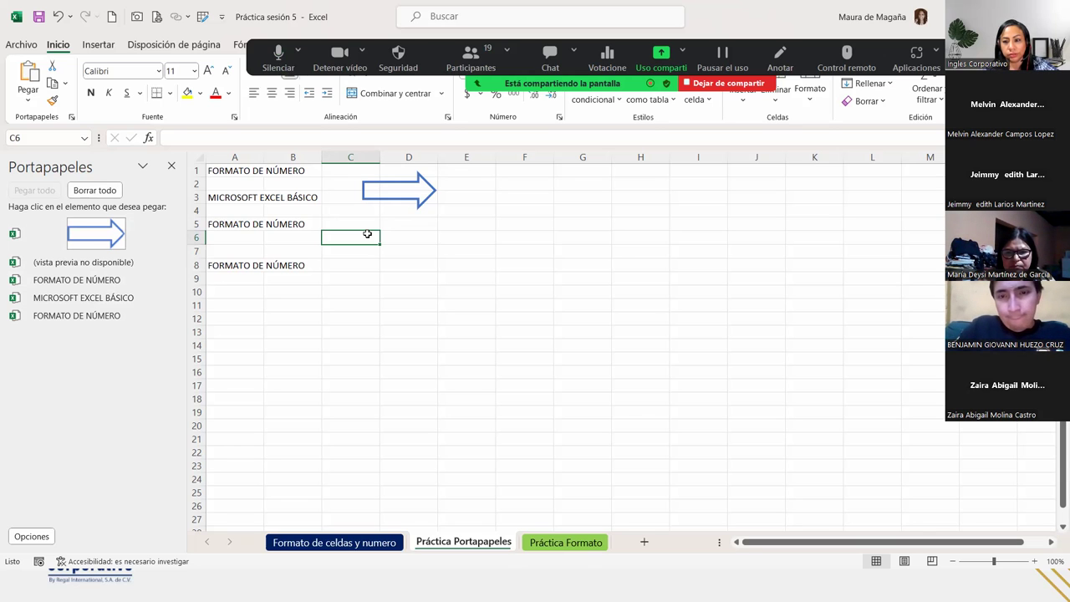
{"action": "scroll", "coordinate": [410, 317], "scroll_direction": "right", "scroll_amount": 2}
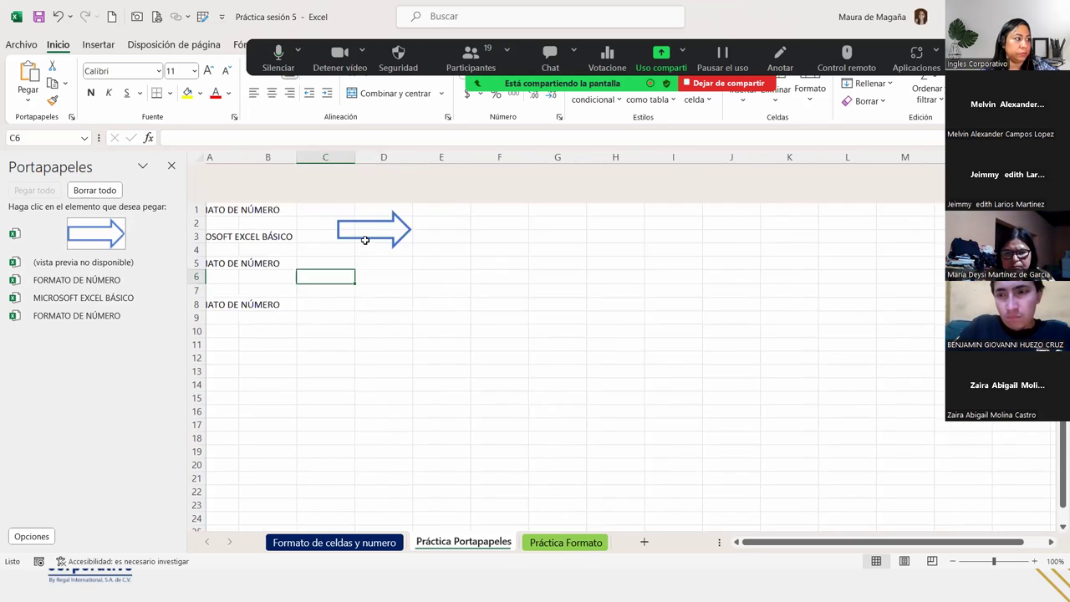
{"action": "left_click", "coordinate": [504, 464]}
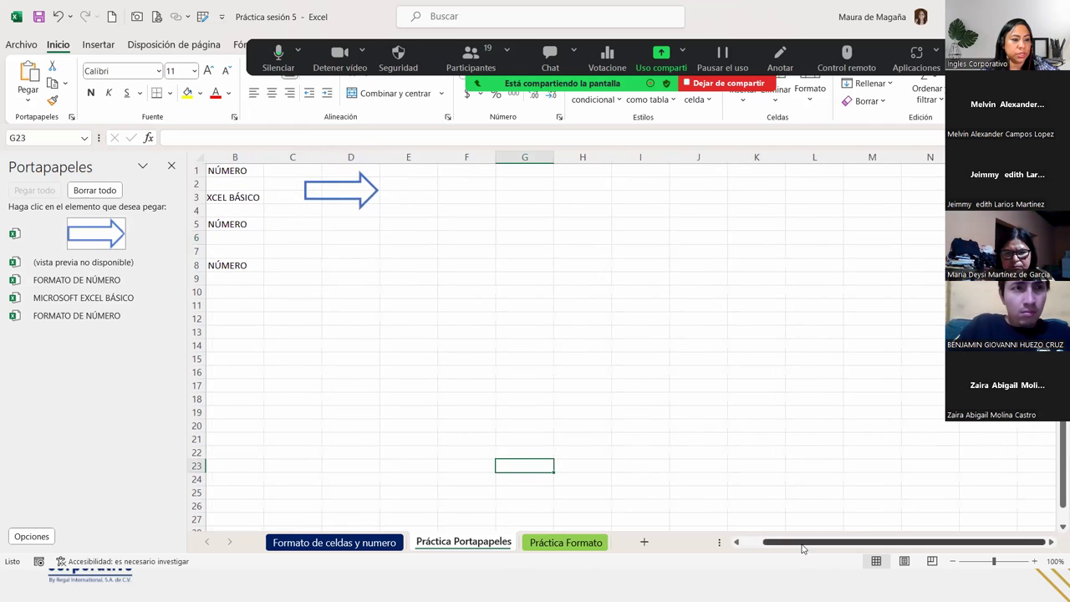
{"action": "left_click_drag", "start_coordinate": [802, 545], "coordinate": [710, 544]}
{"action": "left_click", "coordinate": [239, 308]}
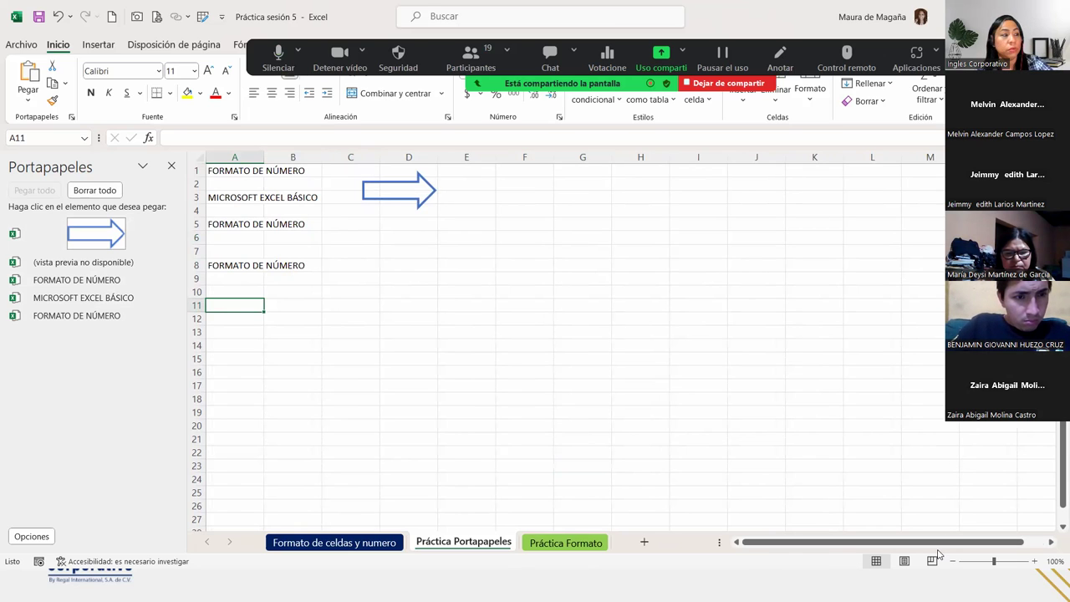
Step: Copy the A1:H1 header row, Referencia to Superficie2, from Práctica sesión 3
{"action": "key", "text": "alt+Tab"}
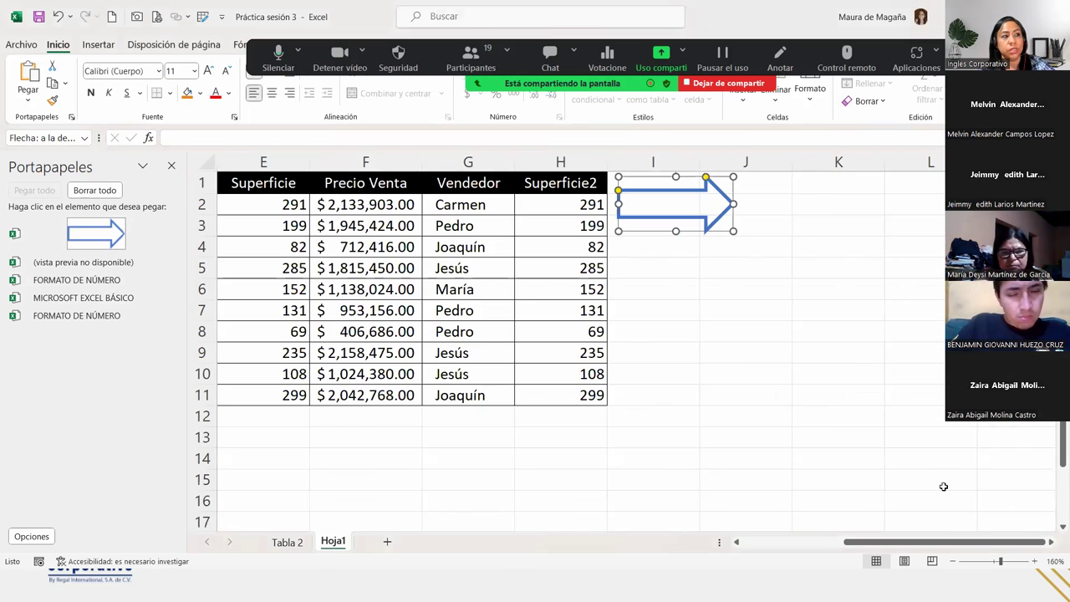
{"action": "left_click", "coordinate": [470, 370]}
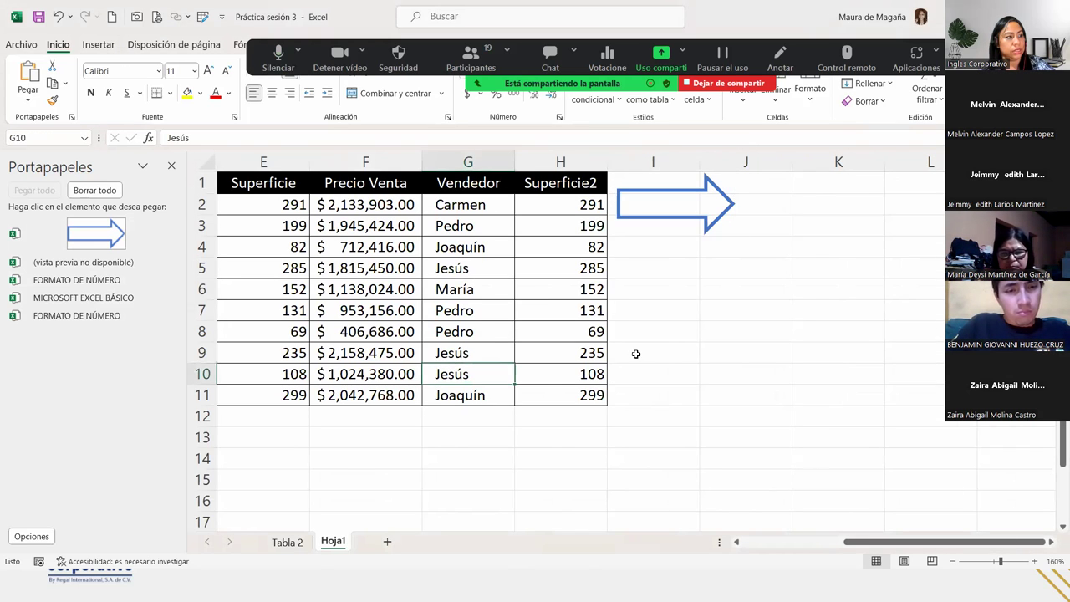
{"action": "left_click_drag", "start_coordinate": [849, 543], "coordinate": [747, 543]}
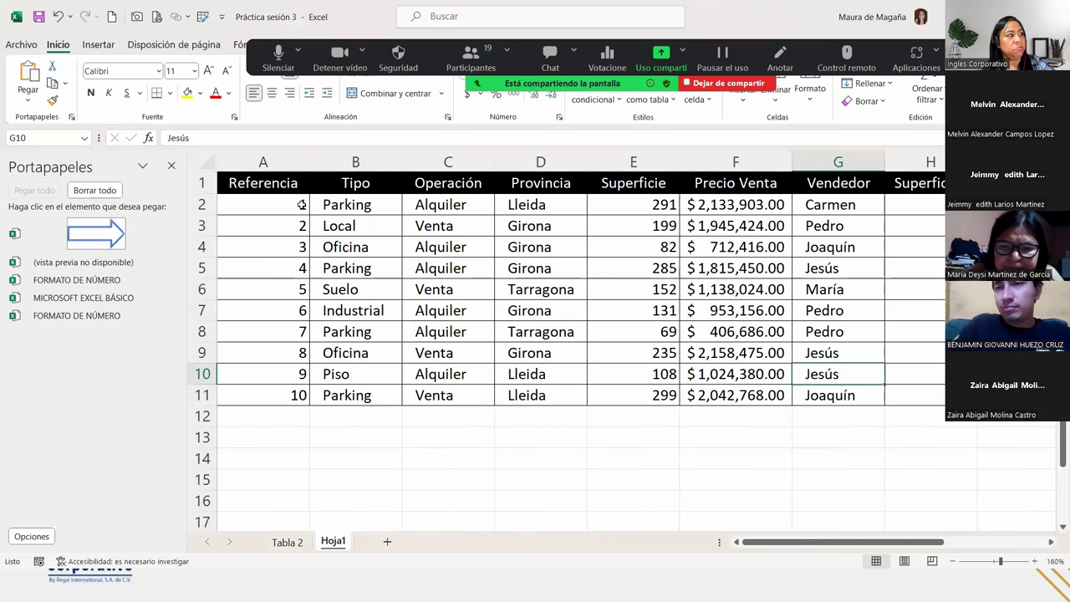
{"action": "left_click", "coordinate": [288, 183]}
{"action": "left_click_drag", "start_coordinate": [289, 183], "coordinate": [914, 173]}
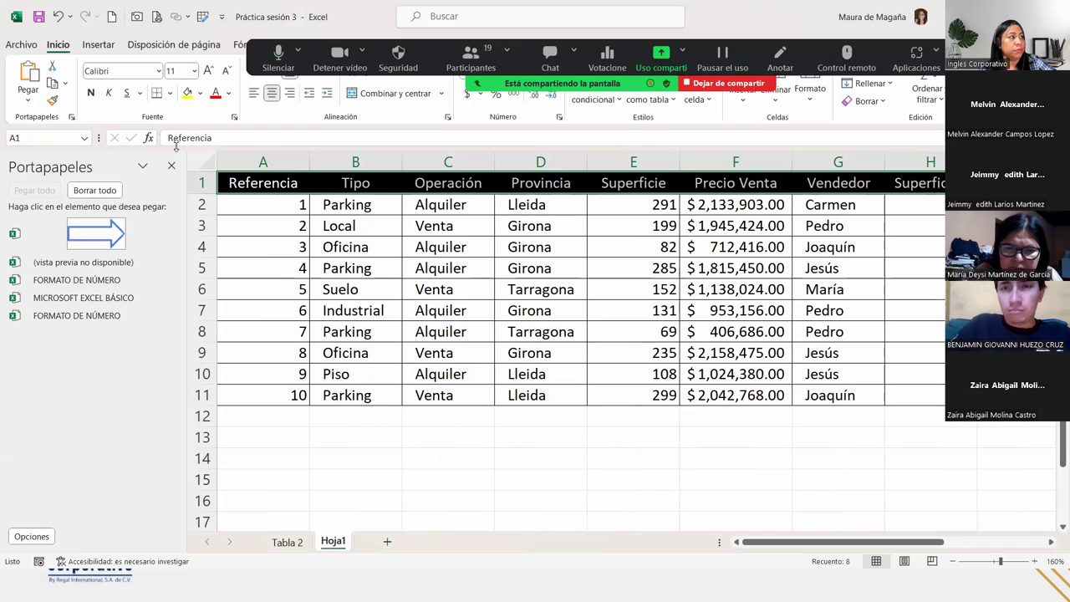
{"action": "left_click", "coordinate": [52, 84]}
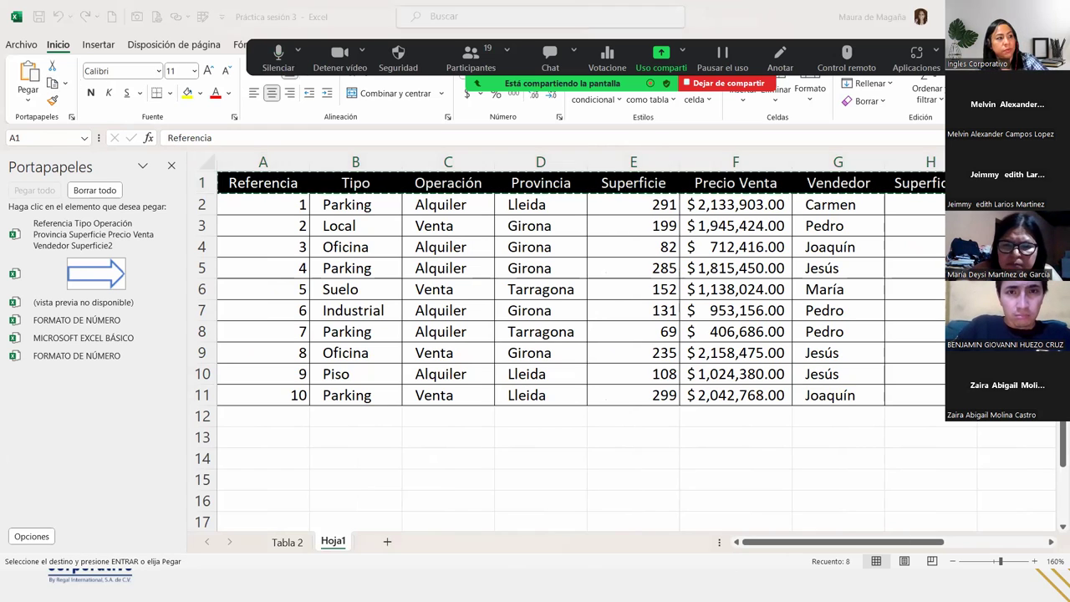
{"action": "key", "text": "alt+Tab"}
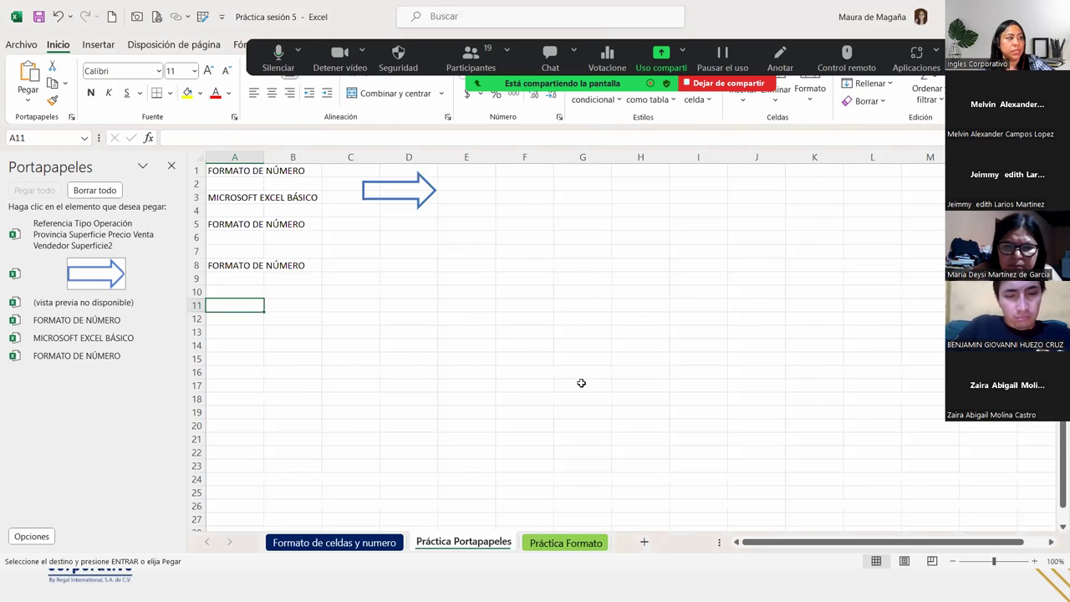
Step: Paste the Referencia–Superficie2 headers transposed down A11:A18, then select B11
{"action": "left_click", "coordinate": [26, 101]}
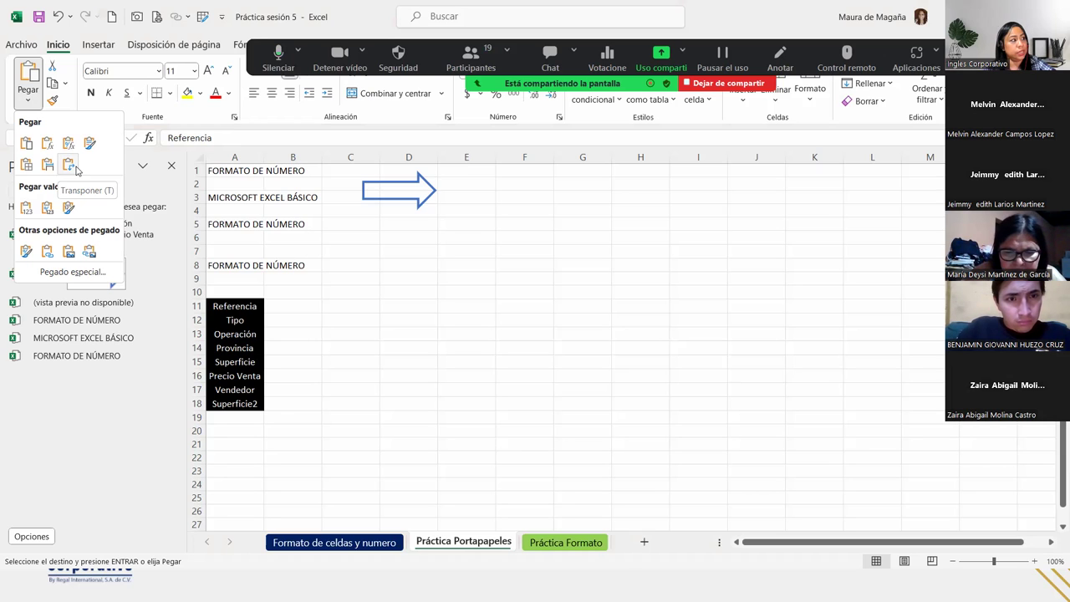
{"action": "left_click", "coordinate": [76, 169]}
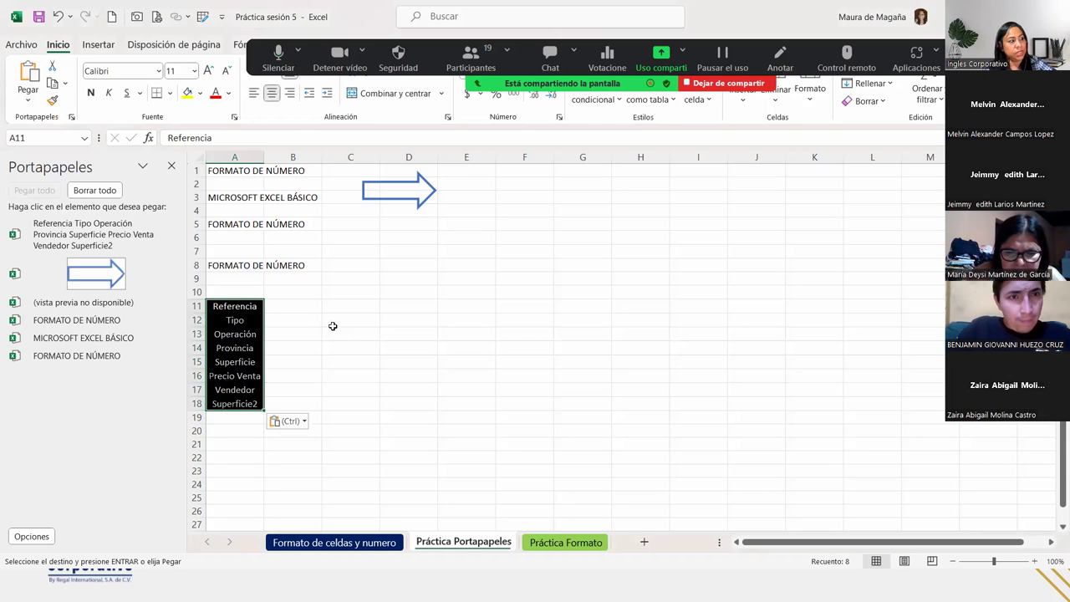
{"action": "left_click", "coordinate": [301, 307]}
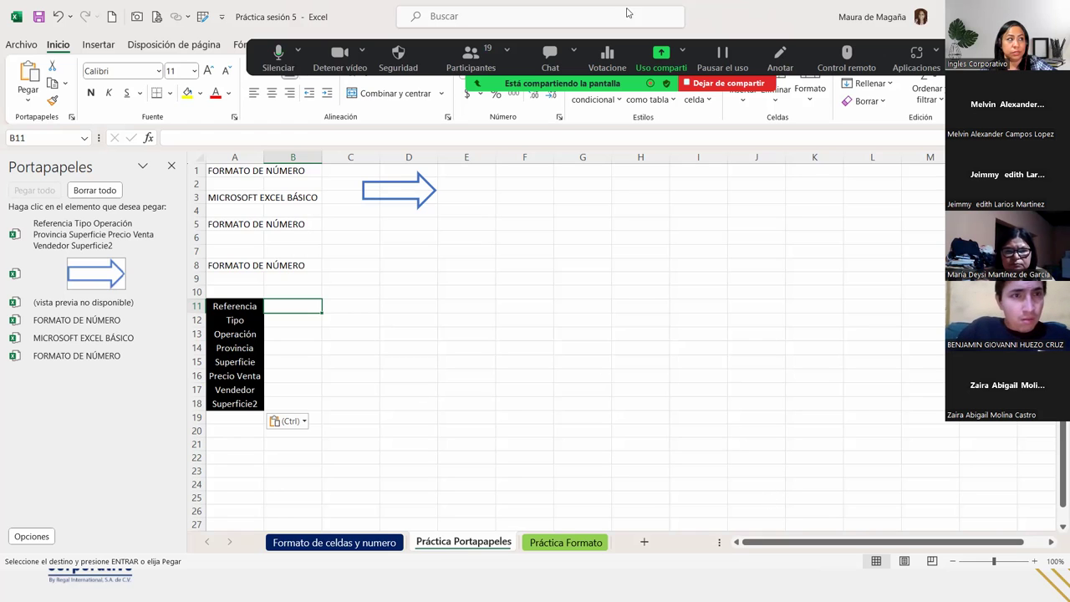
Step: Switch the meeting camera and microphone off and back on, then return to the workbook
{"action": "left_click", "coordinate": [339, 56]}
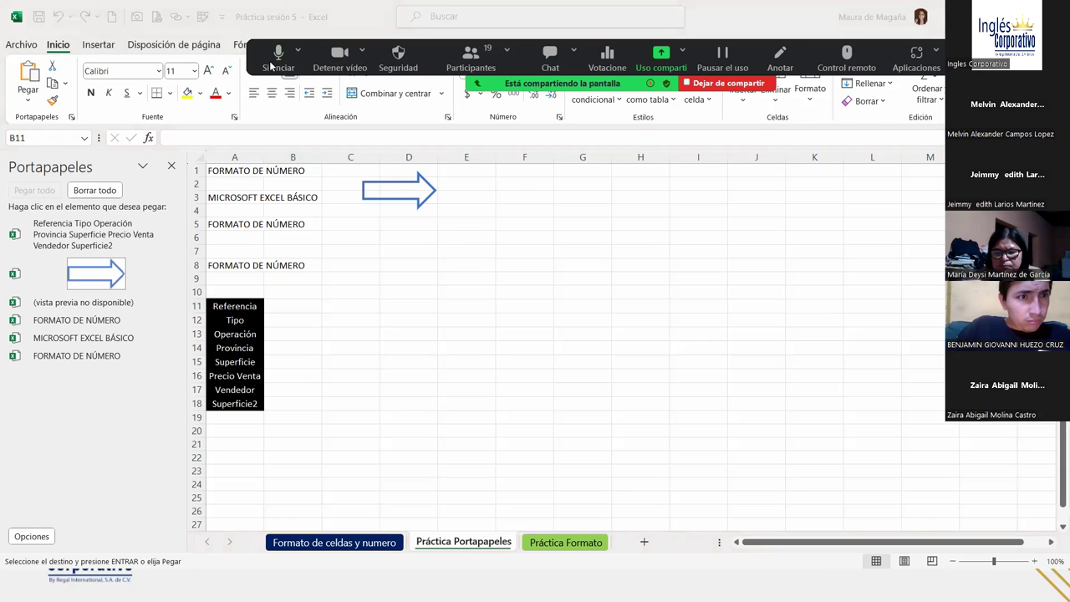
{"action": "left_click", "coordinate": [270, 66]}
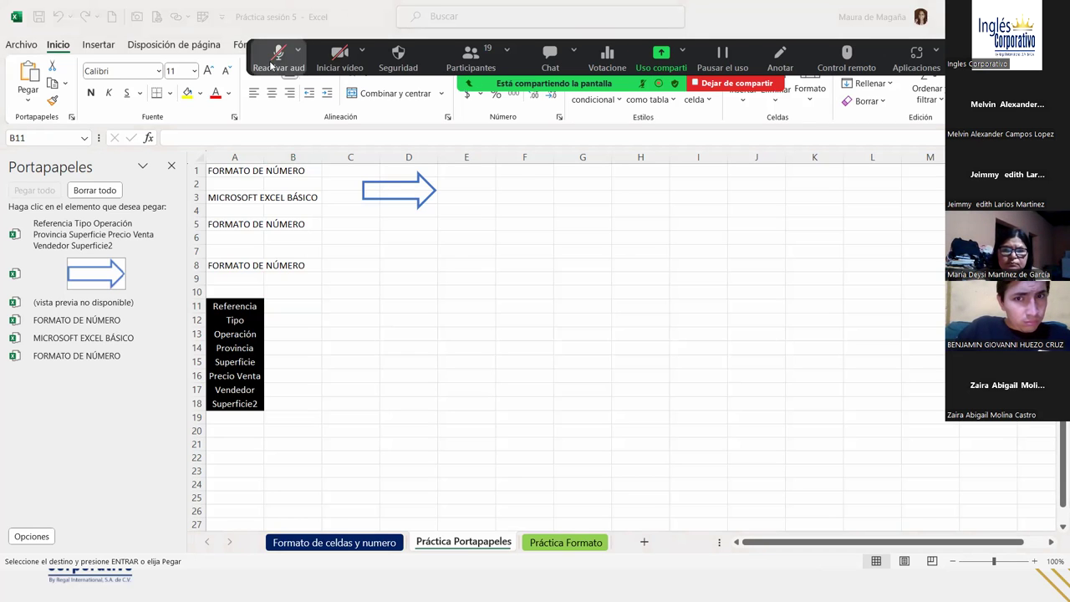
{"action": "left_click", "coordinate": [337, 56]}
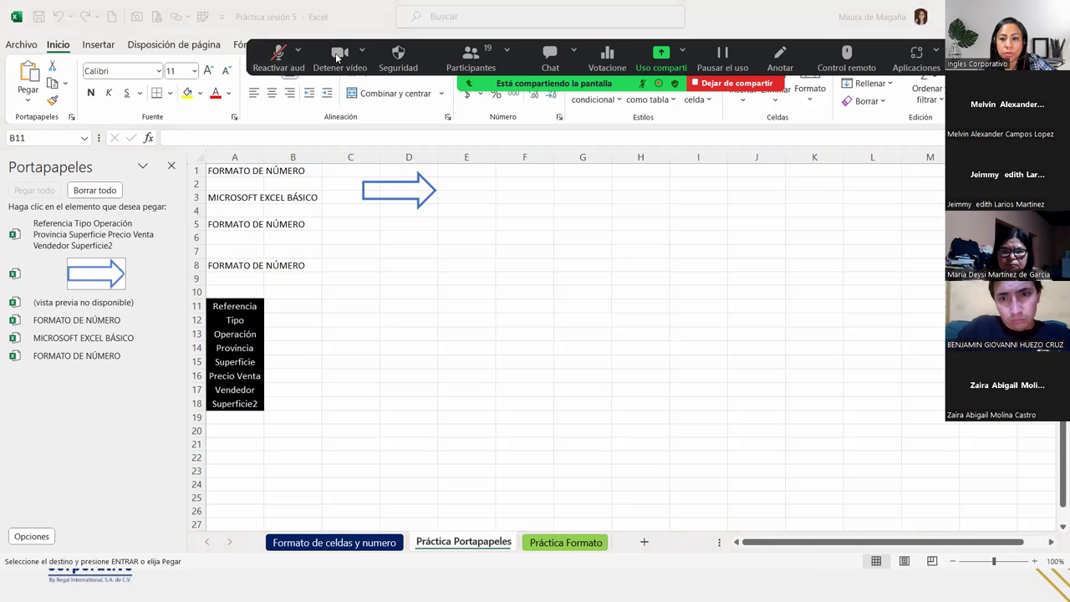
{"action": "left_click", "coordinate": [274, 57]}
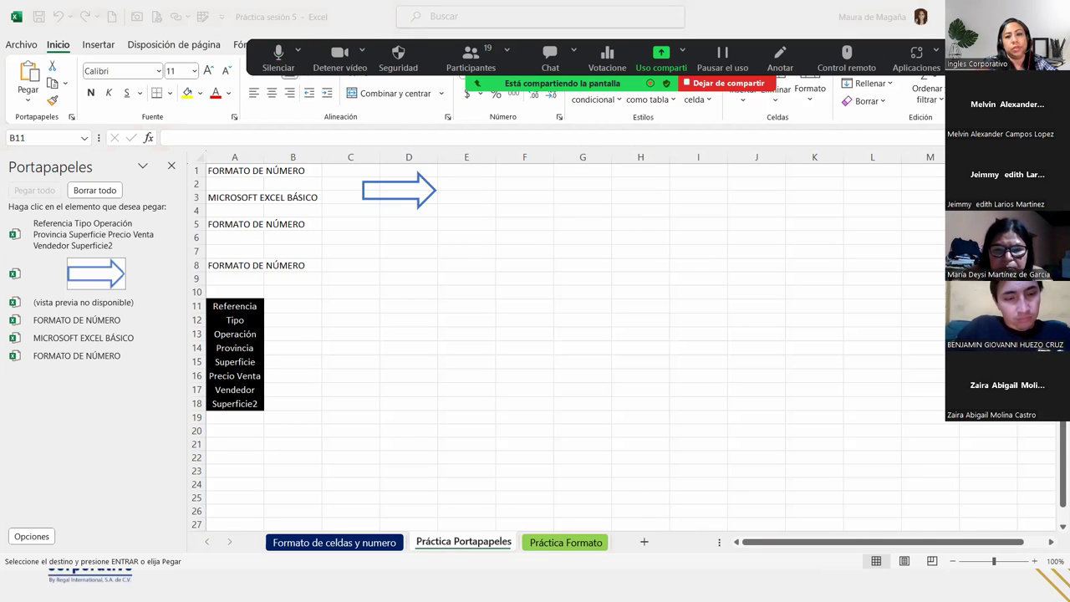
{"action": "key", "text": "ctrl+v"}
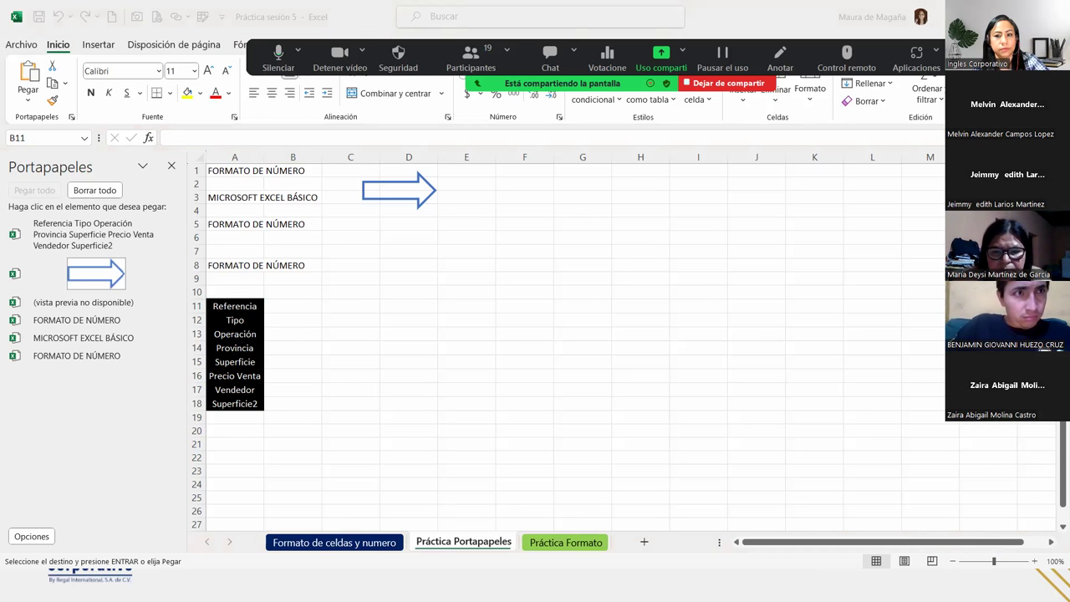
Step: Copy the A1:H1 header row from Práctica sesión 3 again and return to Práctica sesión 5
{"action": "key", "text": "alt+Tab"}
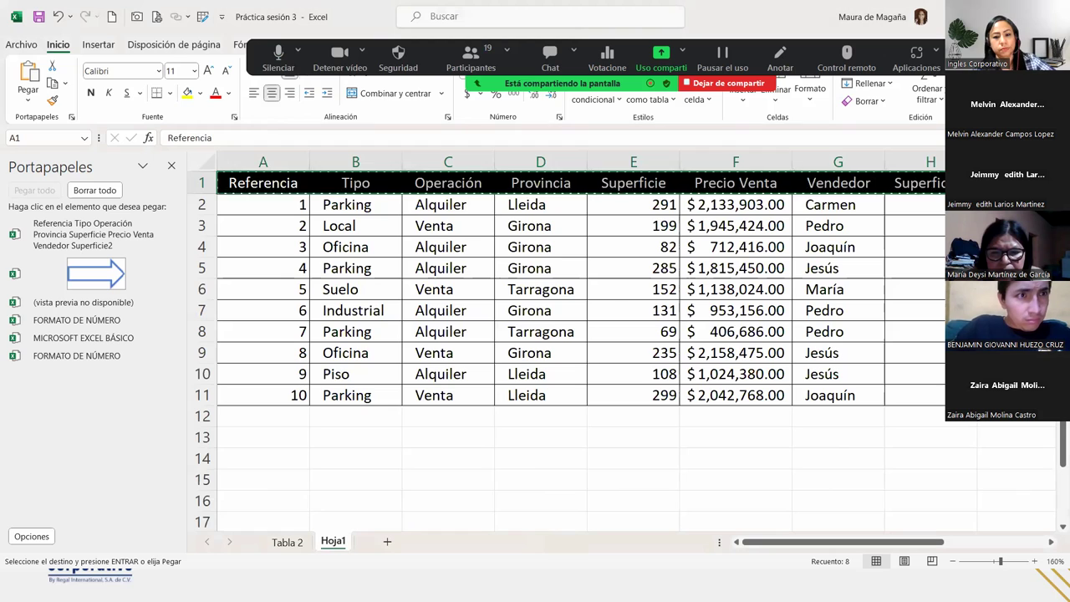
{"action": "key", "text": "Escape"}
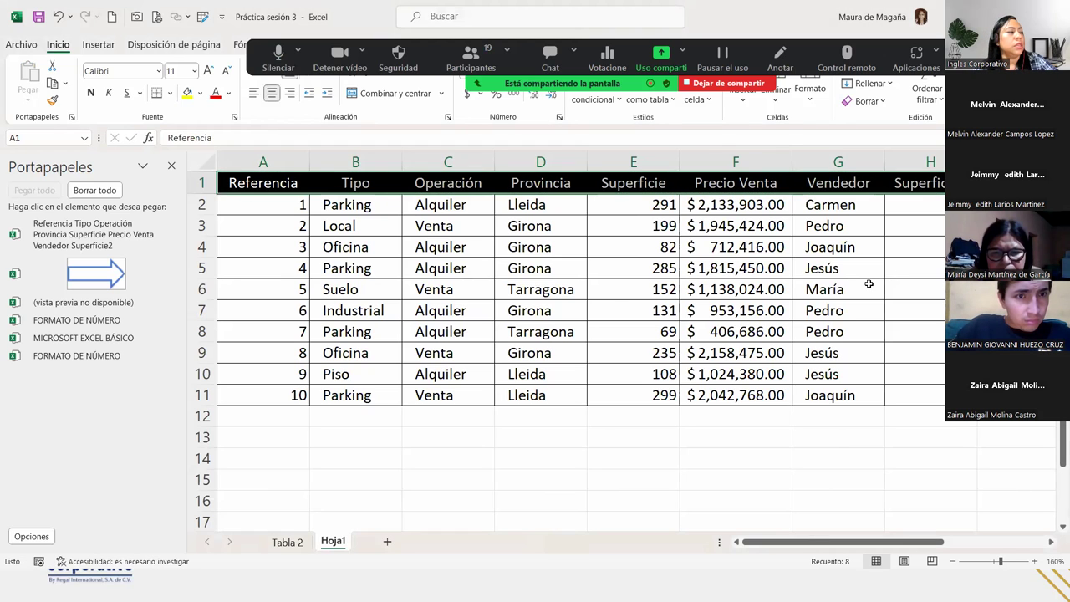
{"action": "left_click_drag", "start_coordinate": [281, 182], "coordinate": [932, 183]}
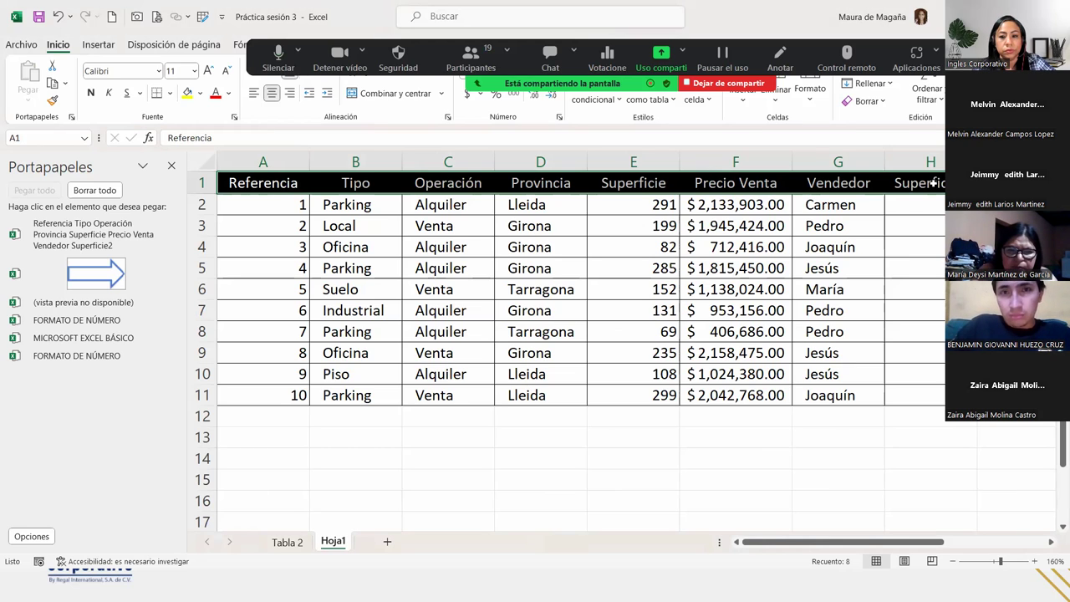
{"action": "key", "text": "ctrl+c"}
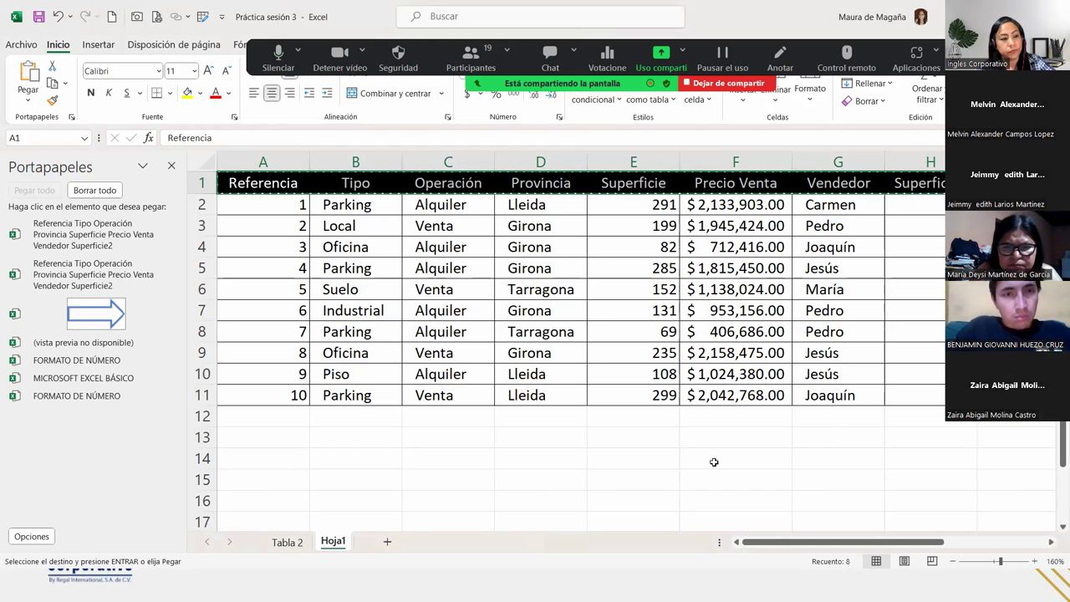
{"action": "key", "text": "alt+Tab"}
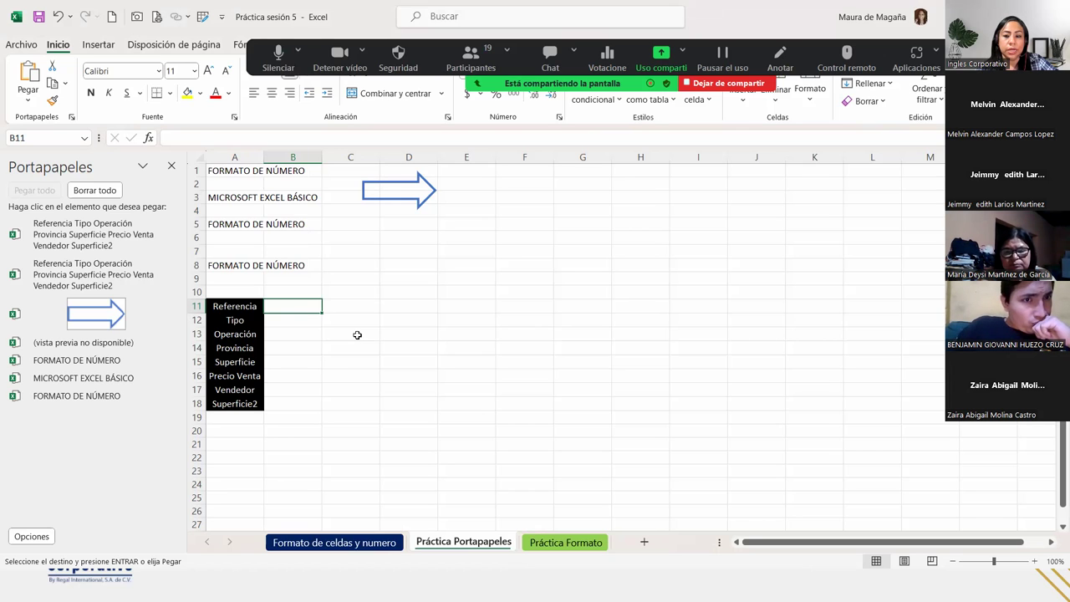
Step: Paste the header row transposed down A11:A18 starting at A11
{"action": "left_click", "coordinate": [245, 306]}
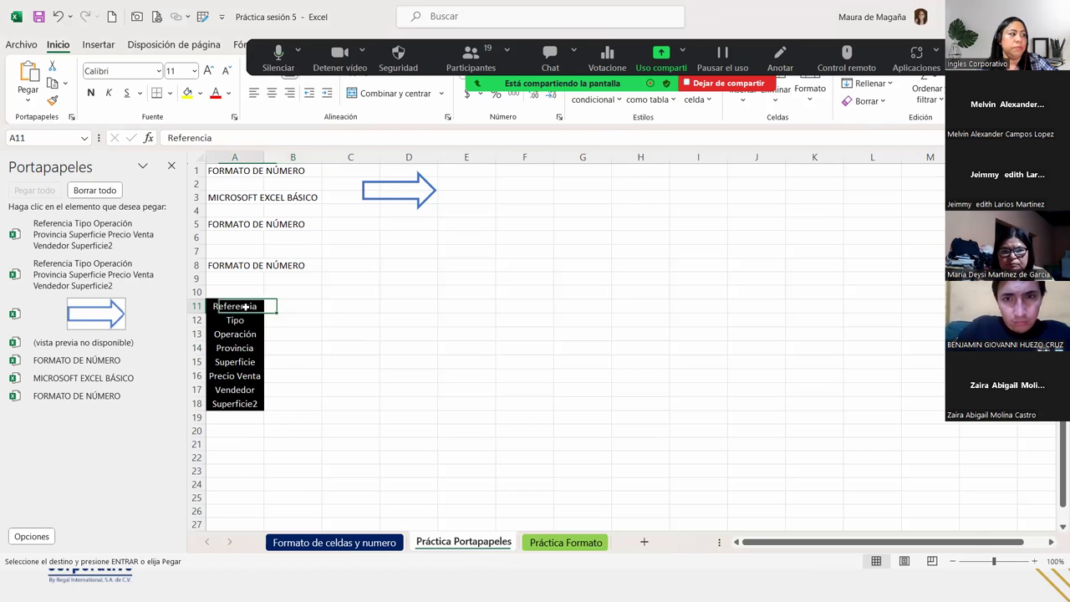
{"action": "left_click", "coordinate": [29, 100]}
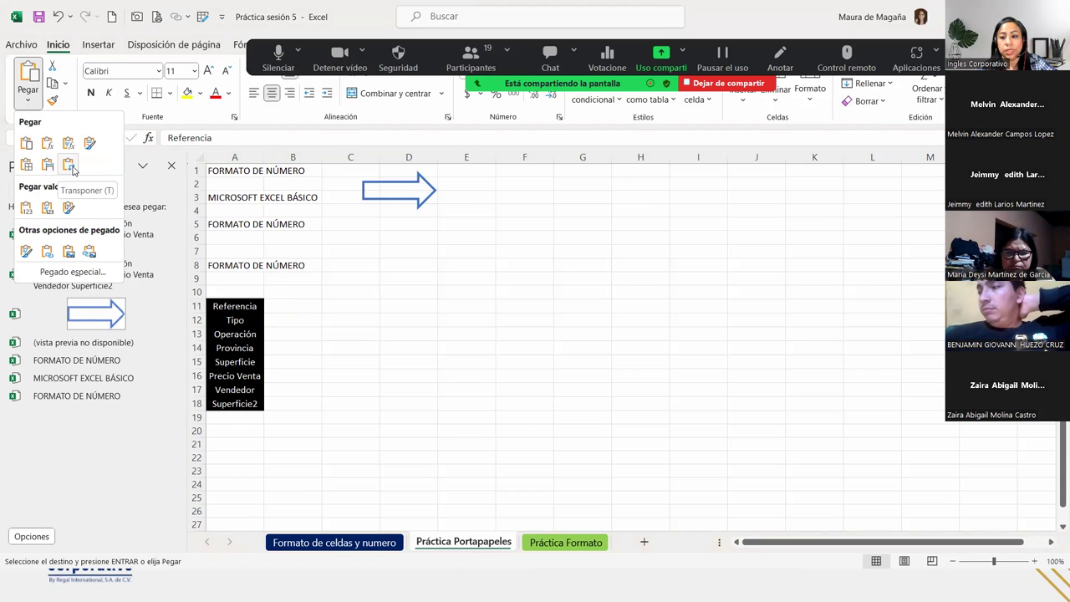
{"action": "left_click", "coordinate": [69, 165]}
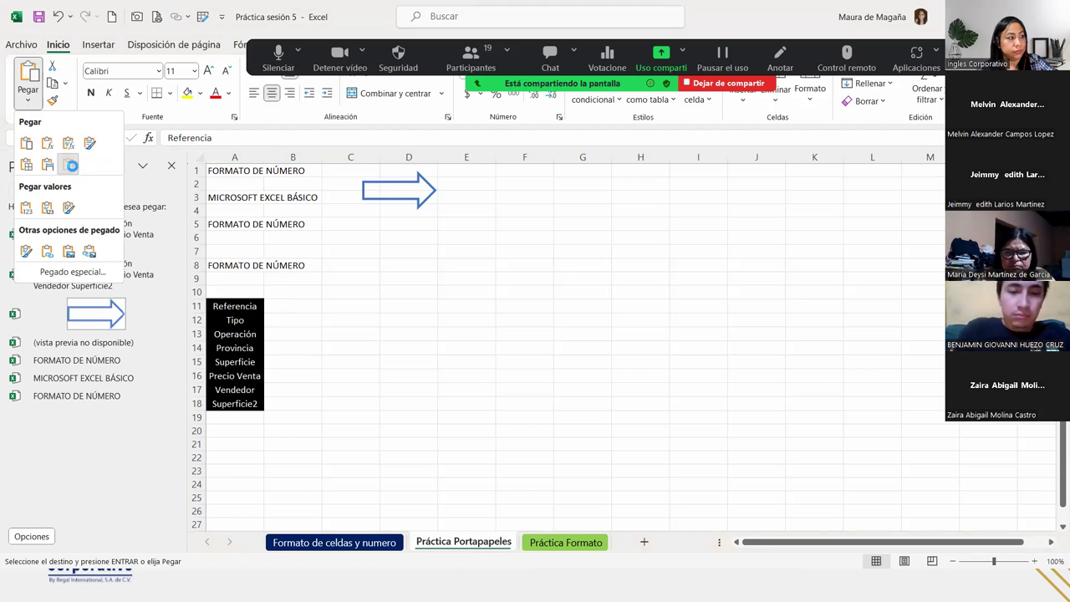
{"action": "left_click", "coordinate": [291, 305]}
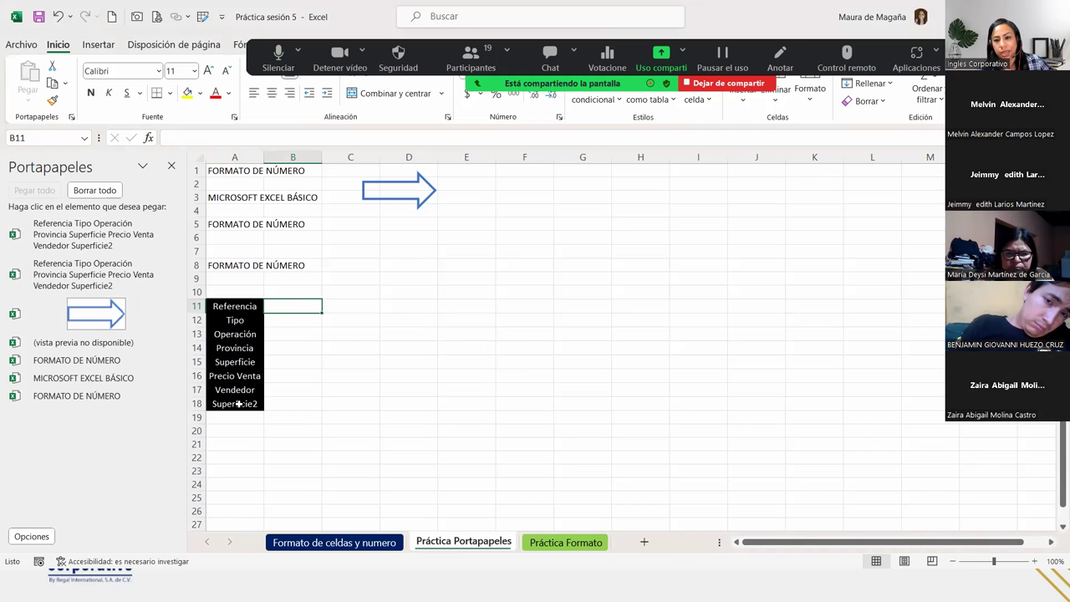
Step: Copy the transposed header names in A11:A18 to the clipboard
{"action": "left_click_drag", "start_coordinate": [242, 307], "coordinate": [251, 409]}
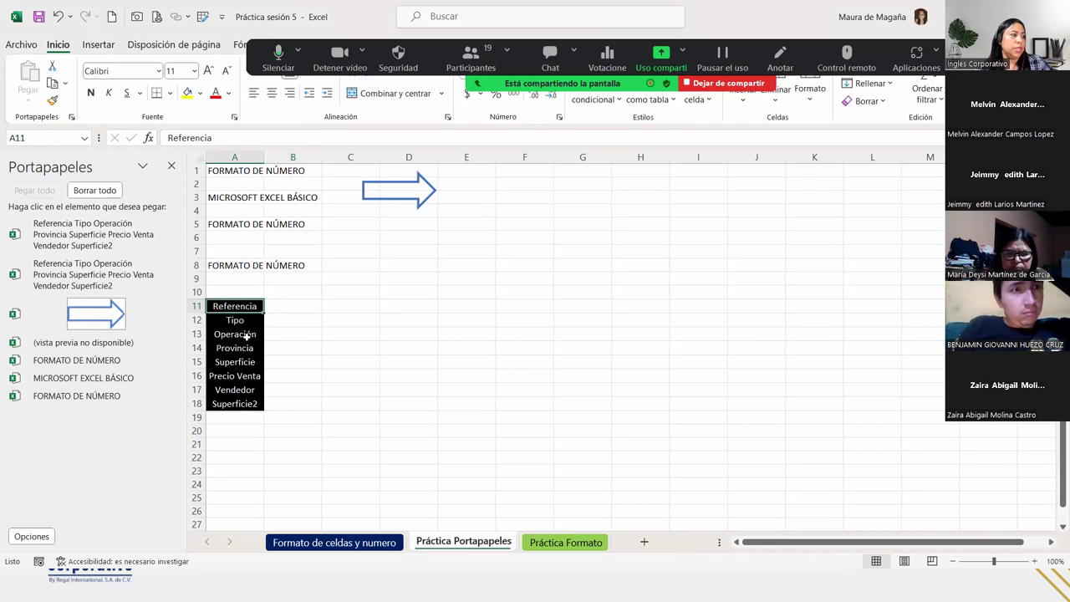
{"action": "key", "text": "ctrl+v"}
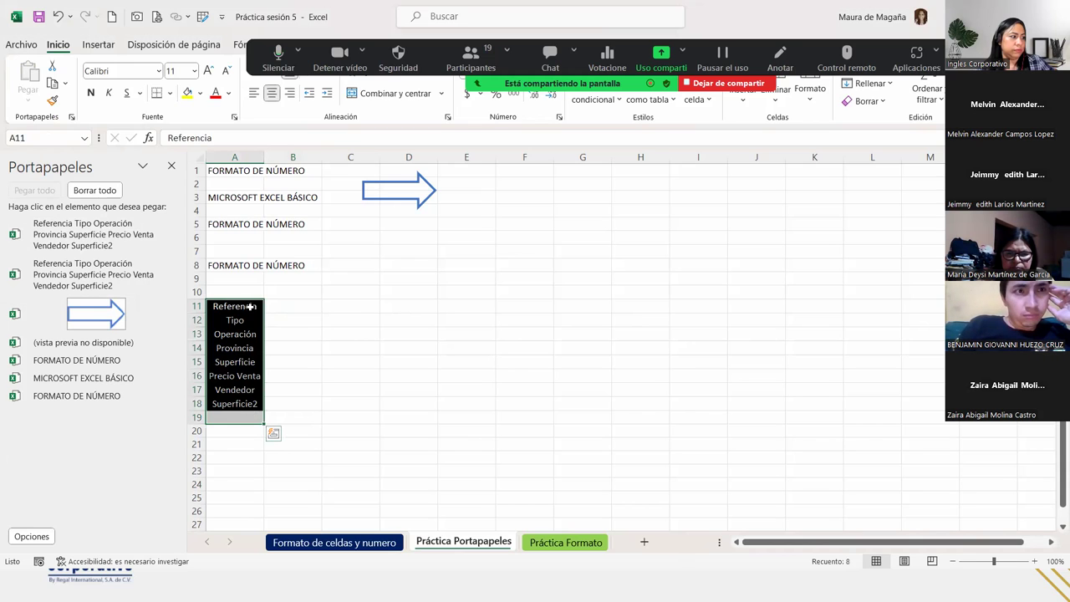
{"action": "left_click_drag", "start_coordinate": [234, 307], "coordinate": [242, 404]}
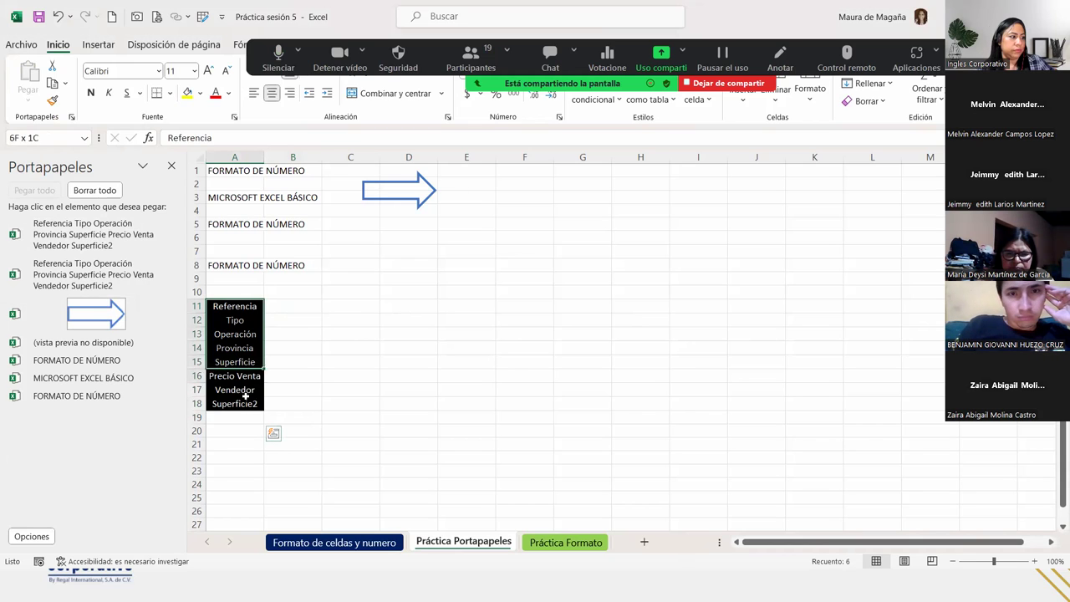
{"action": "left_click", "coordinate": [51, 84]}
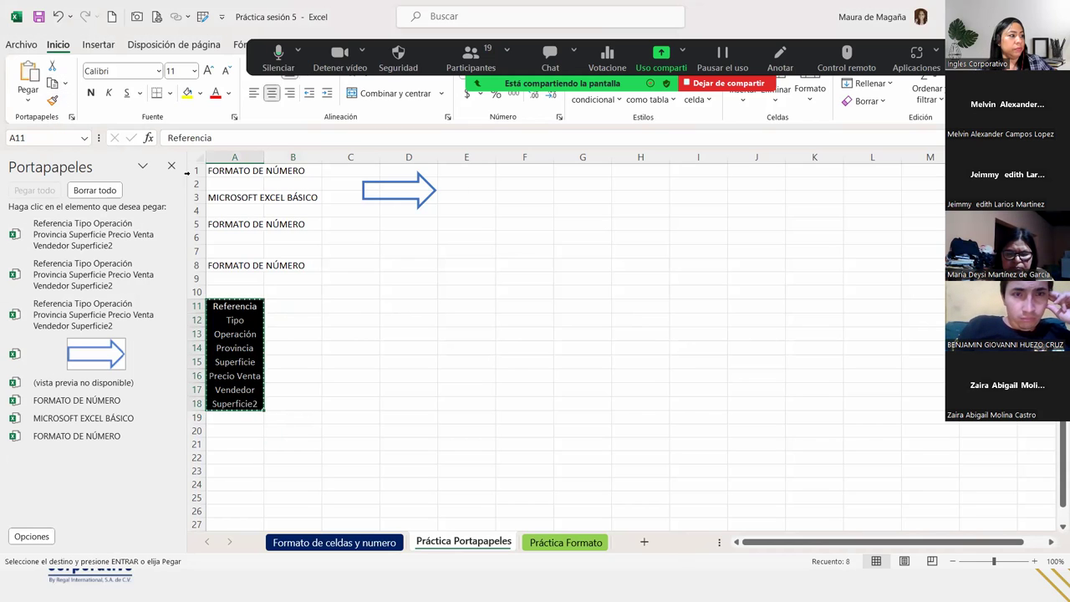
Step: Paste the copied header column transposed across C10:J10 and clear the pending copy
{"action": "left_click", "coordinate": [362, 292]}
{"action": "left_click", "coordinate": [25, 100]}
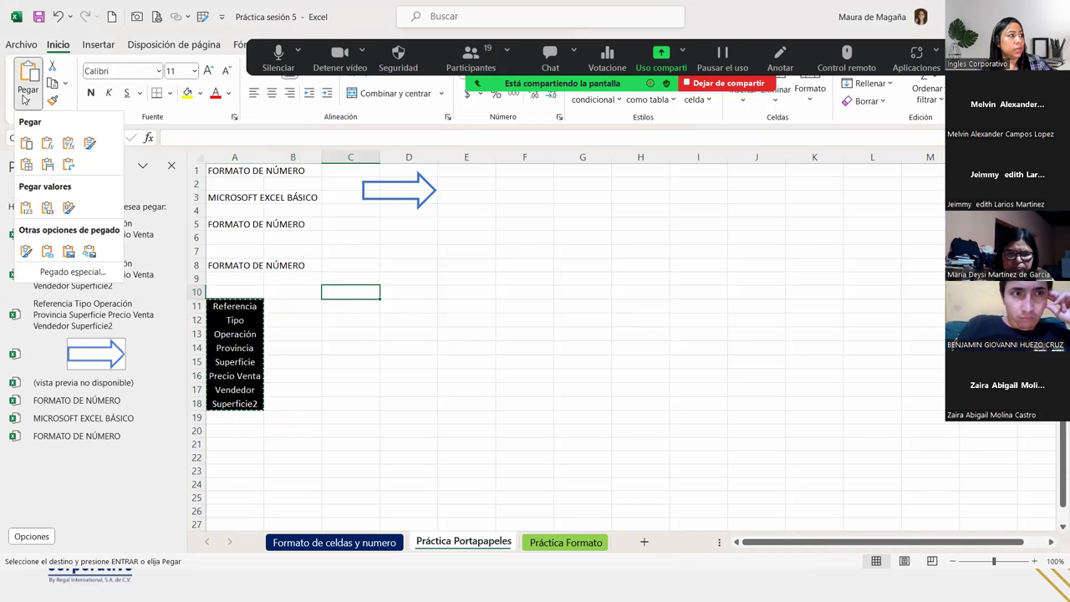
{"action": "left_click", "coordinate": [71, 165]}
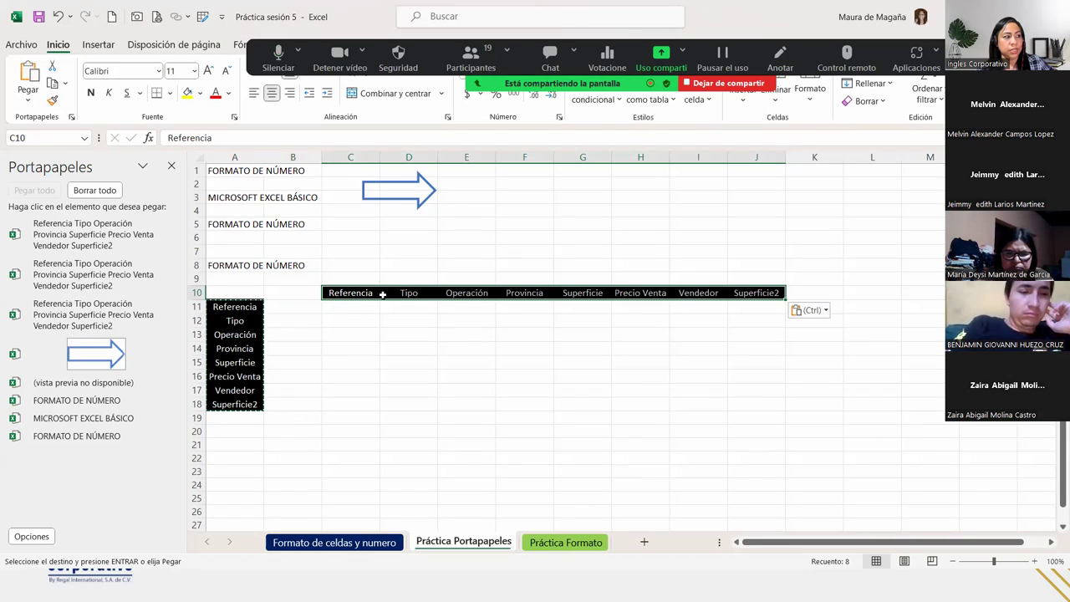
{"action": "left_click", "coordinate": [445, 391]}
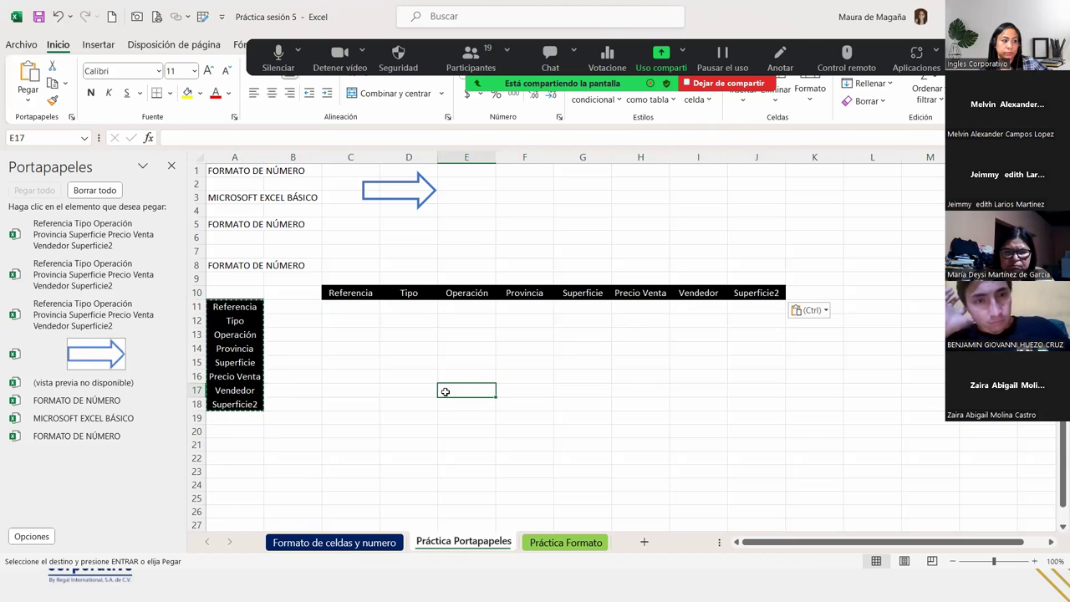
{"action": "key", "text": "Escape"}
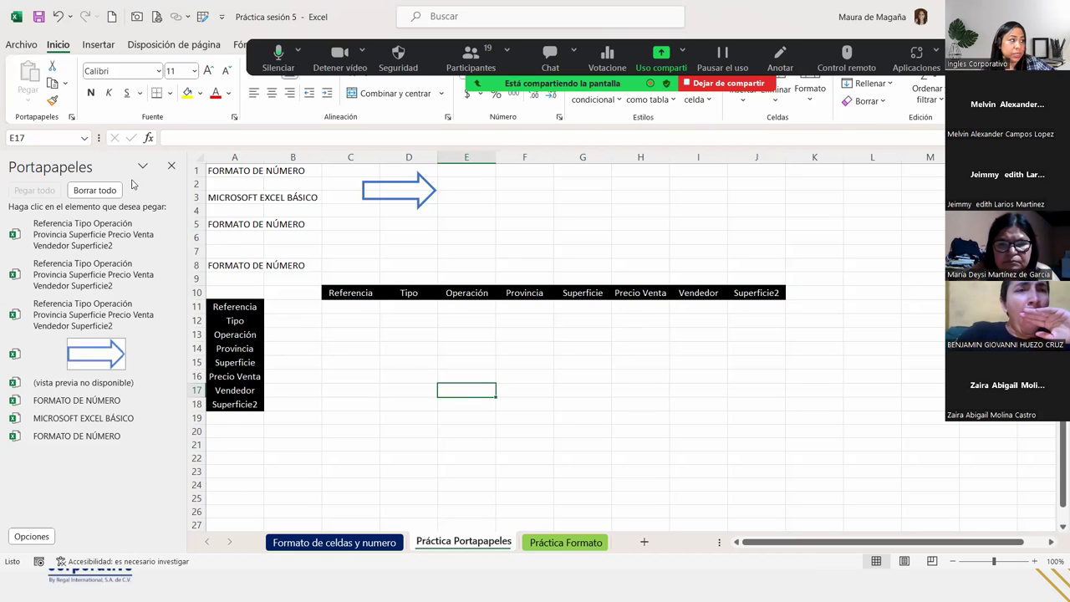
Step: Close the clipboard pane, select B3 on Formato de celdas y numero, and reopen the clipboard pane
{"action": "left_click", "coordinate": [171, 166]}
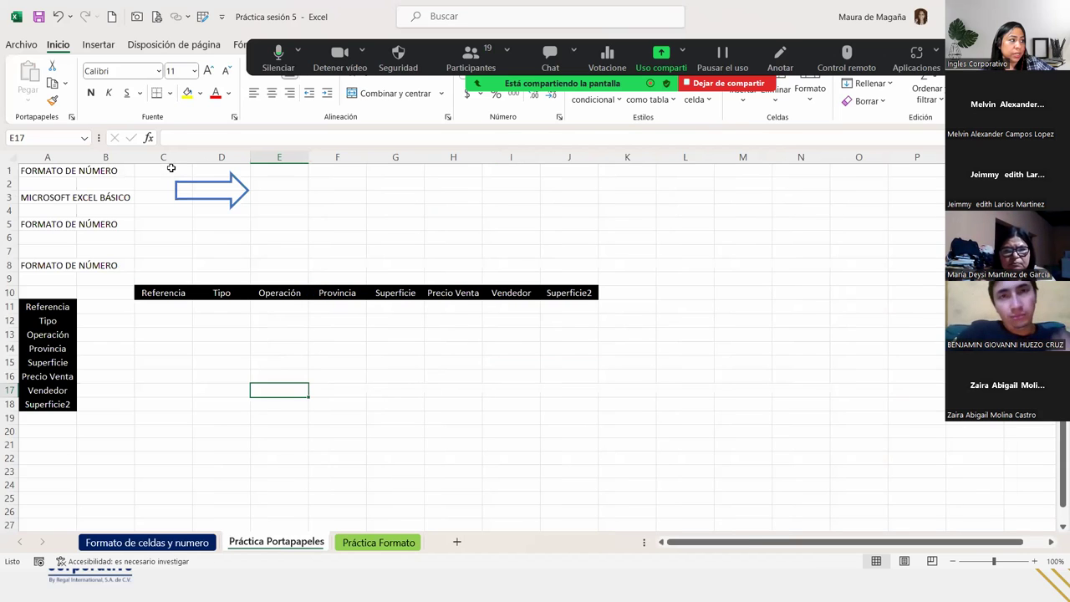
{"action": "left_click", "coordinate": [177, 312]}
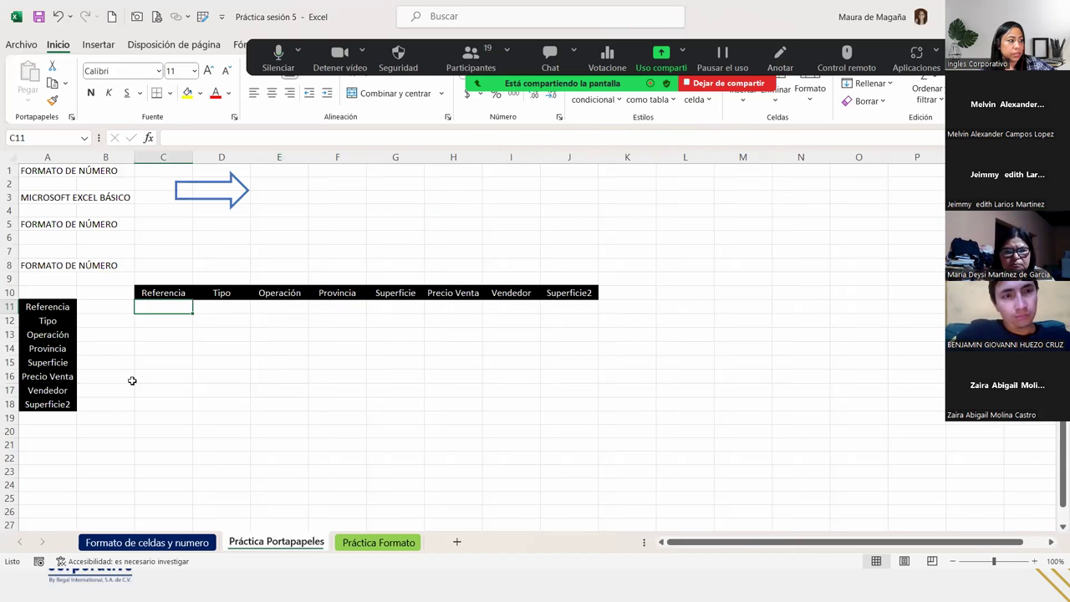
{"action": "left_click", "coordinate": [162, 543]}
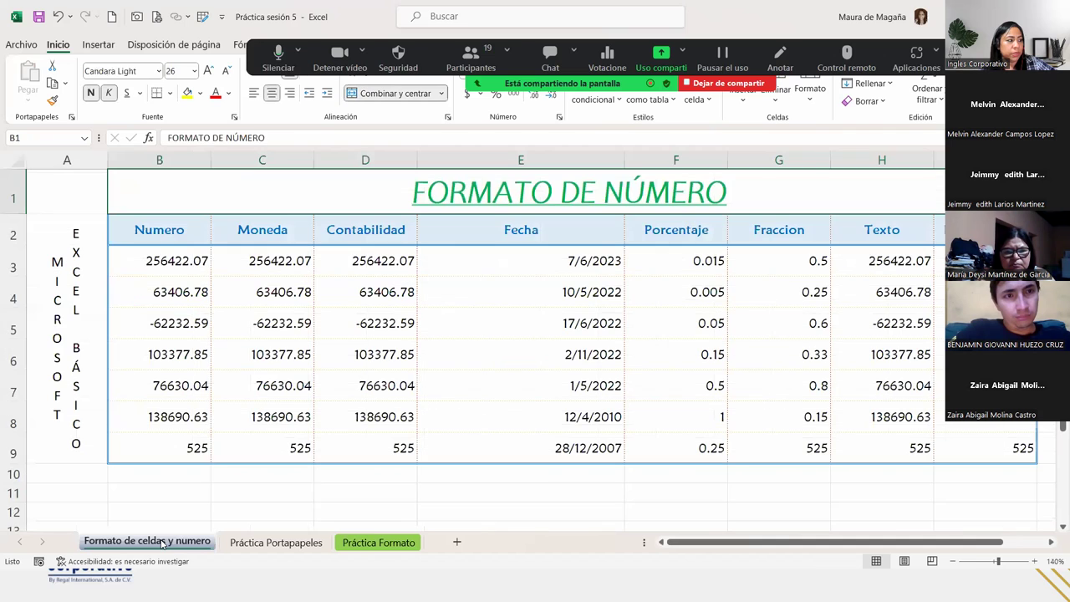
{"action": "left_click", "coordinate": [194, 262]}
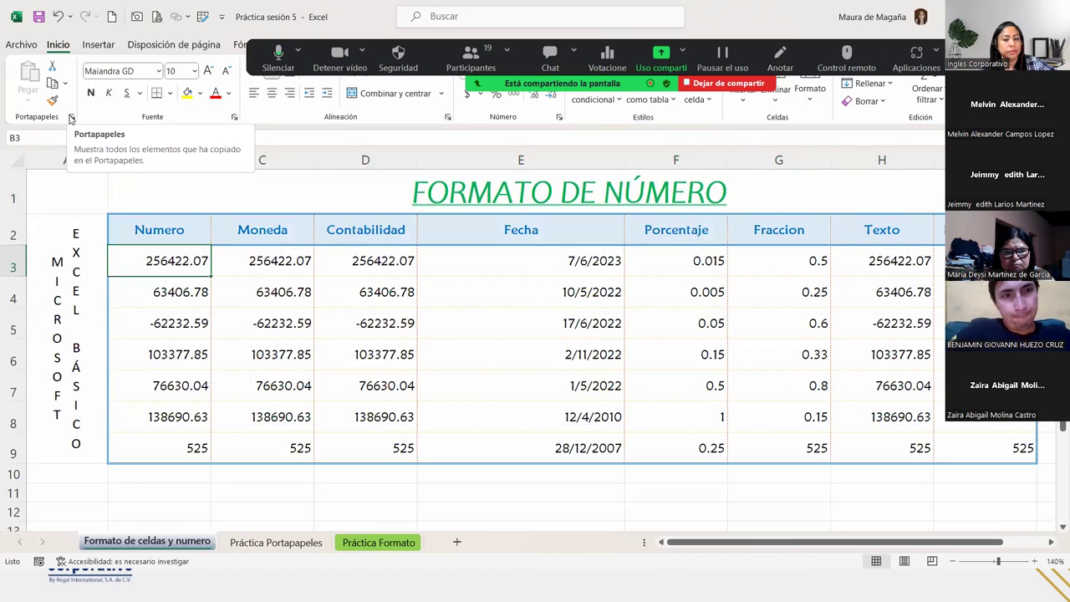
{"action": "left_click", "coordinate": [71, 118]}
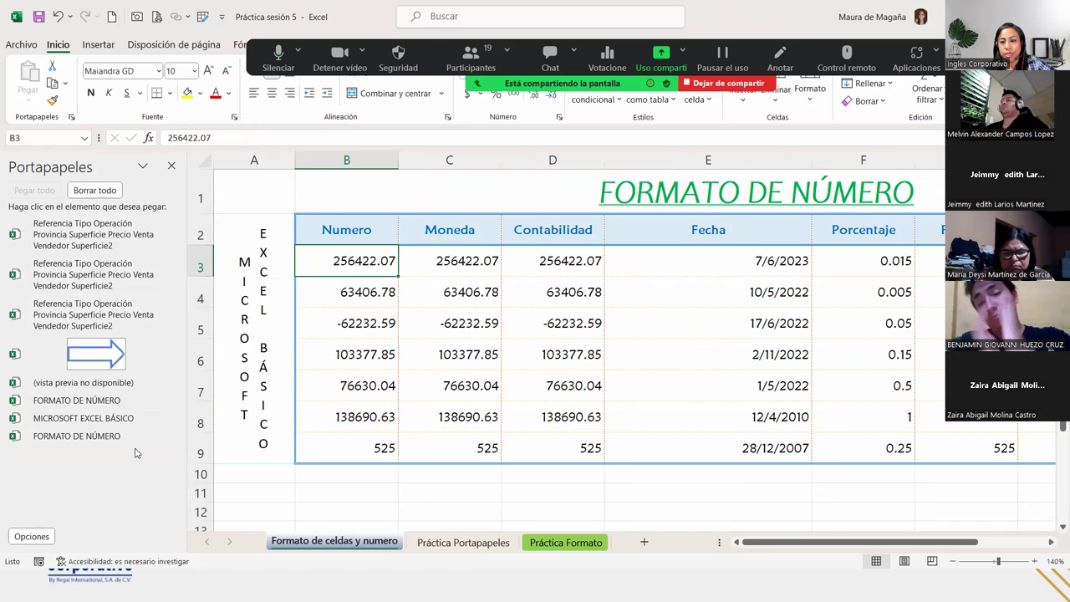
Step: Close the clipboard pane and select the Numero values B3:B9
{"action": "mouse_move", "coordinate": [92, 436]}
{"action": "left_click", "coordinate": [171, 165]}
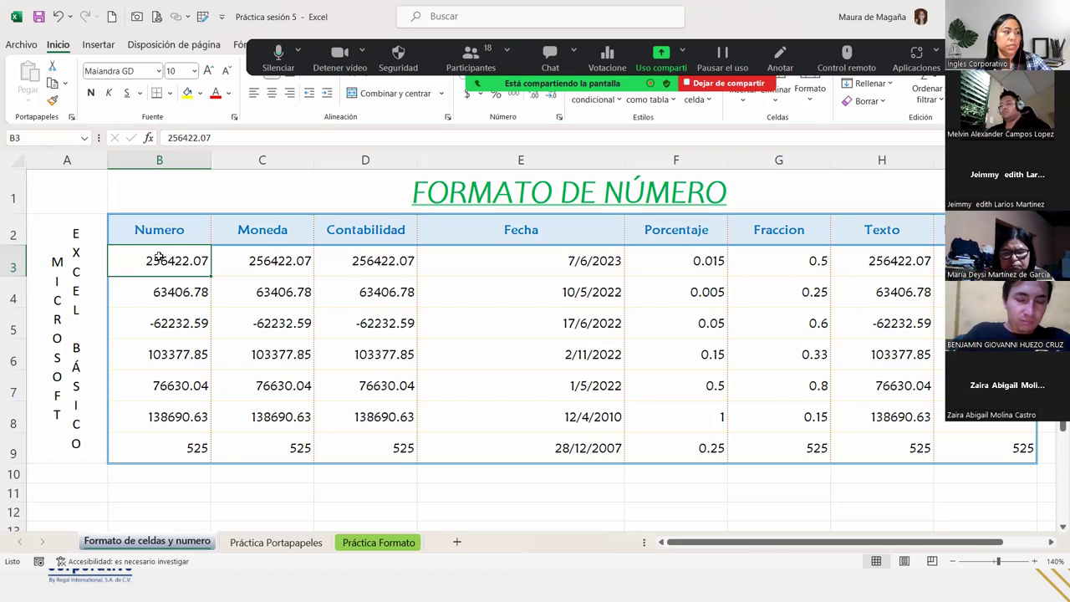
{"action": "key", "text": "ctrl+shift+Down"}
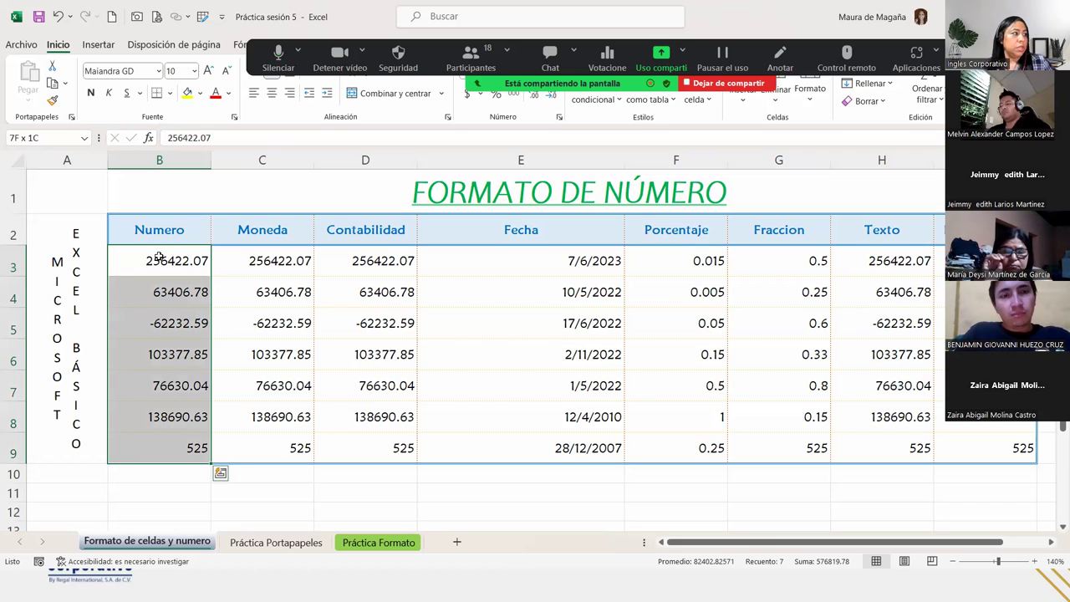
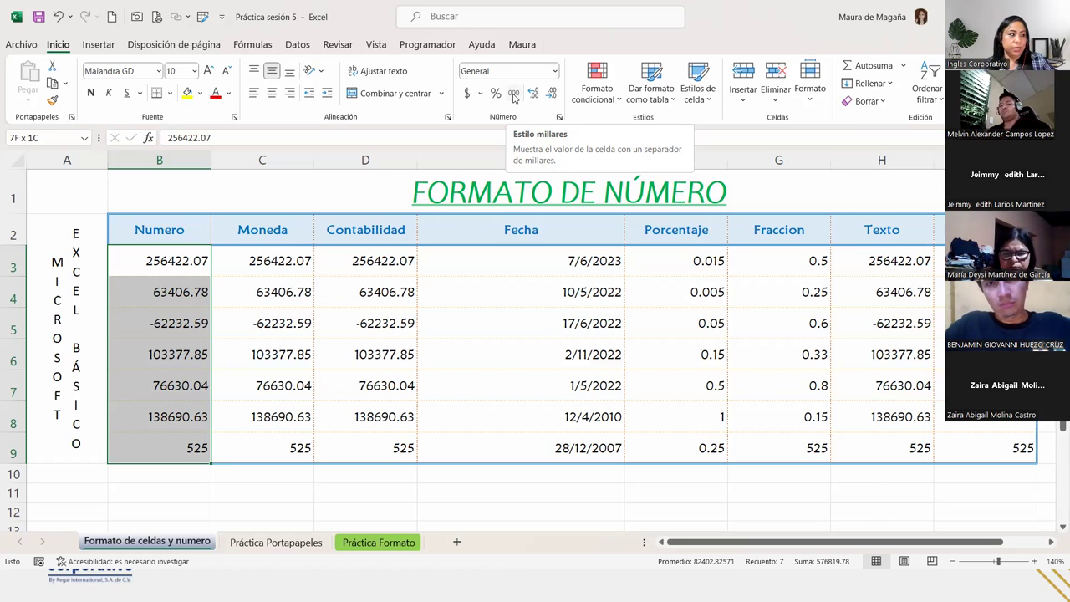
Step: Apply Comma Style to B3:B9, then check each value from B3 to B9 (e.g. 256,422.07, 525.00)
{"action": "left_click", "coordinate": [514, 93]}
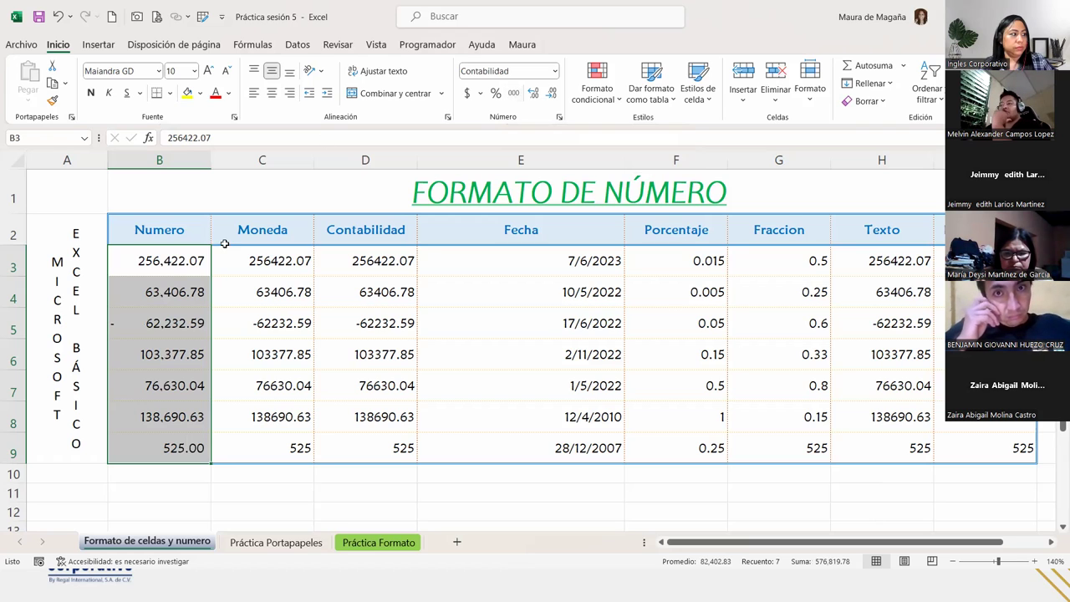
{"action": "left_click", "coordinate": [183, 264]}
{"action": "left_click", "coordinate": [178, 289]}
{"action": "left_click", "coordinate": [174, 330]}
{"action": "left_click", "coordinate": [167, 359]}
{"action": "left_click", "coordinate": [165, 388]}
{"action": "left_click", "coordinate": [163, 416]}
{"action": "left_click", "coordinate": [161, 436]}
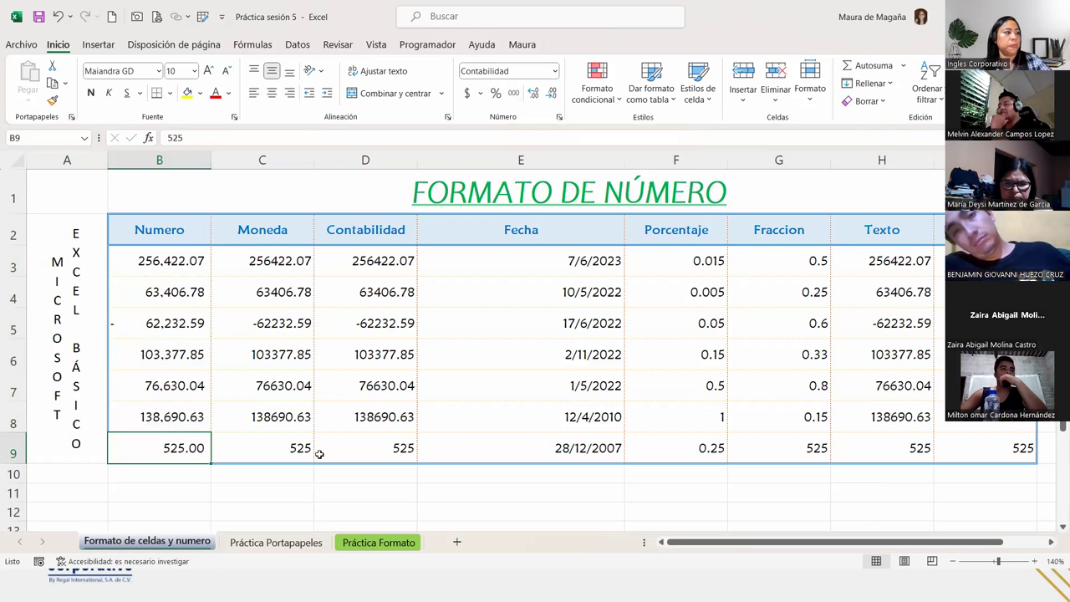
Step: Select the Moneda values C3:C9 and open Format Cells from the Number group launcher
{"action": "key", "text": "Right"}
{"action": "key", "text": "shift+Up"}
{"action": "key", "text": "shift+Up"}
{"action": "key", "text": "shift+Up"}
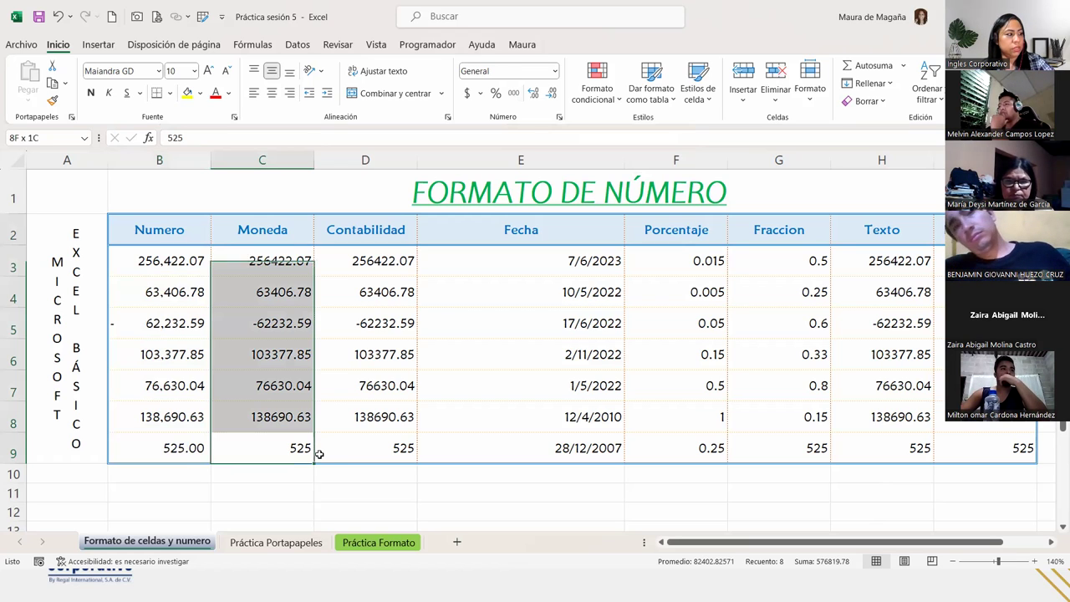
{"action": "key", "text": "shift+Up"}
{"action": "key", "text": "shift+Down"}
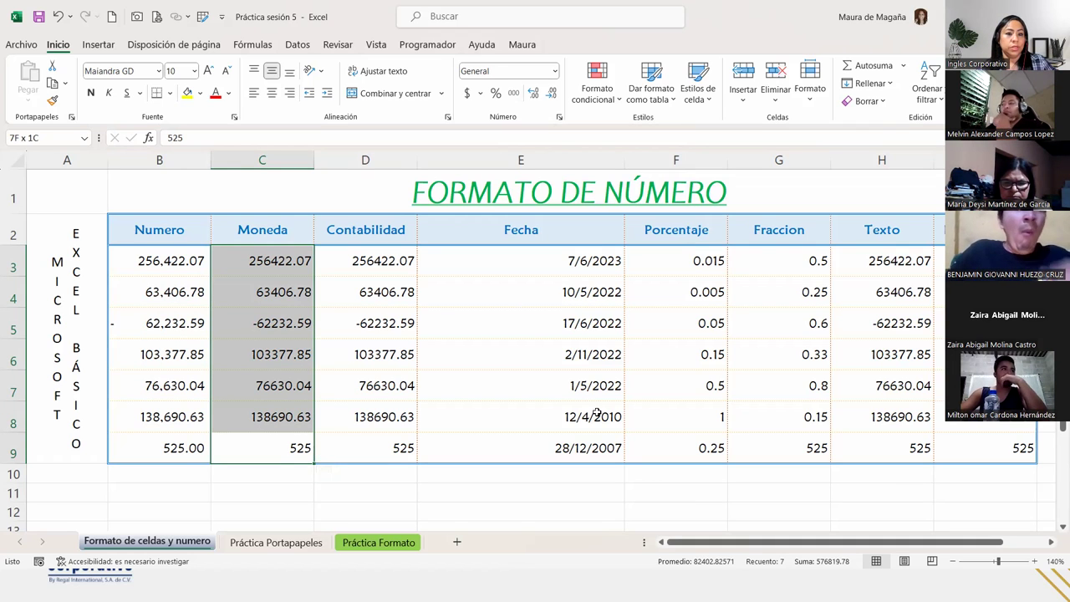
{"action": "left_click", "coordinate": [555, 72]}
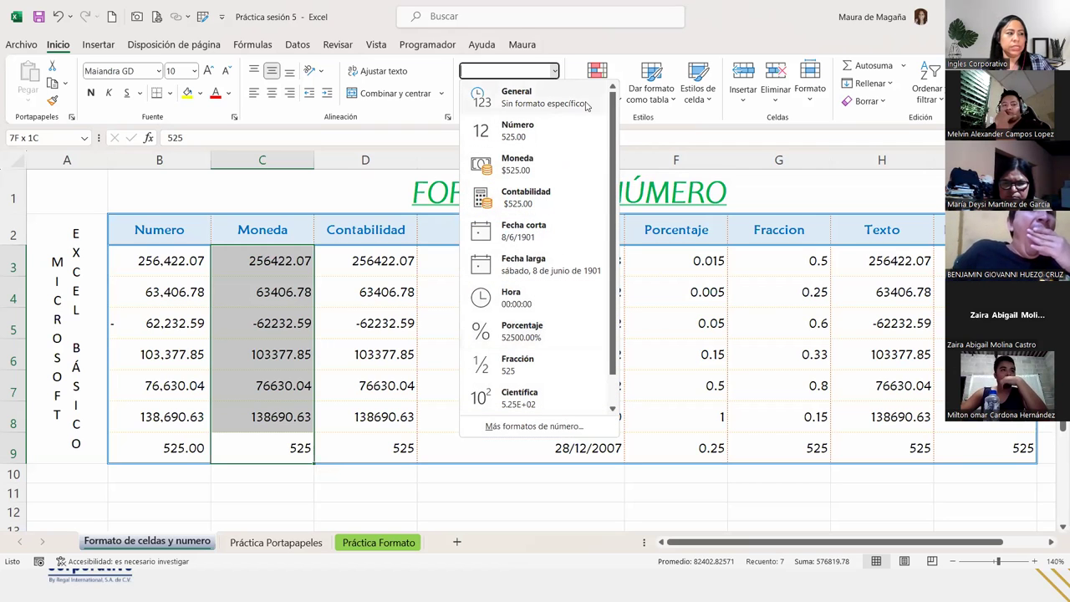
{"action": "left_click", "coordinate": [556, 72]}
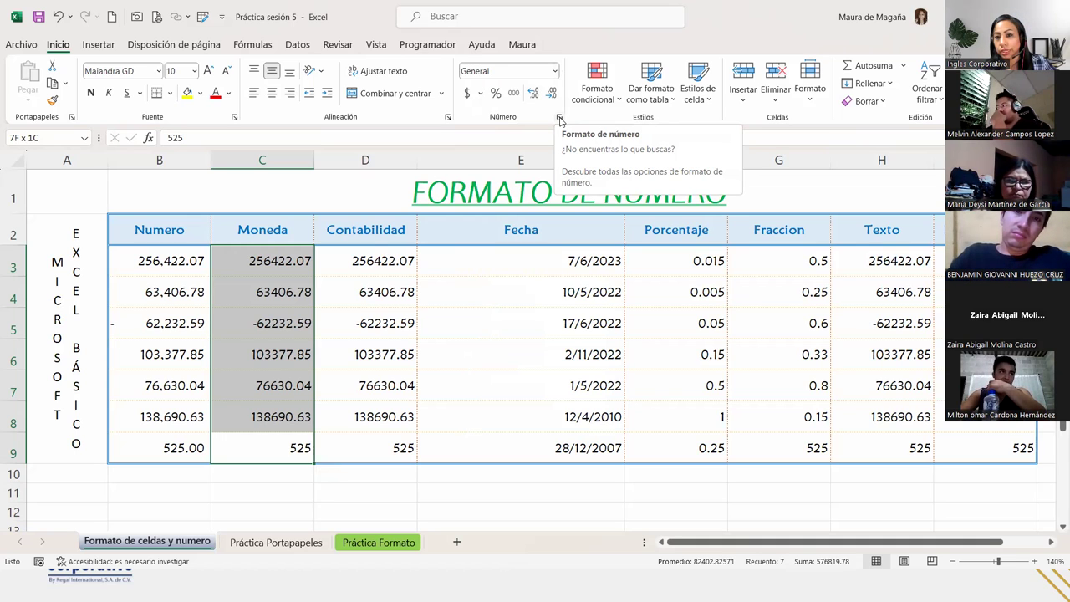
{"action": "left_click", "coordinate": [559, 120]}
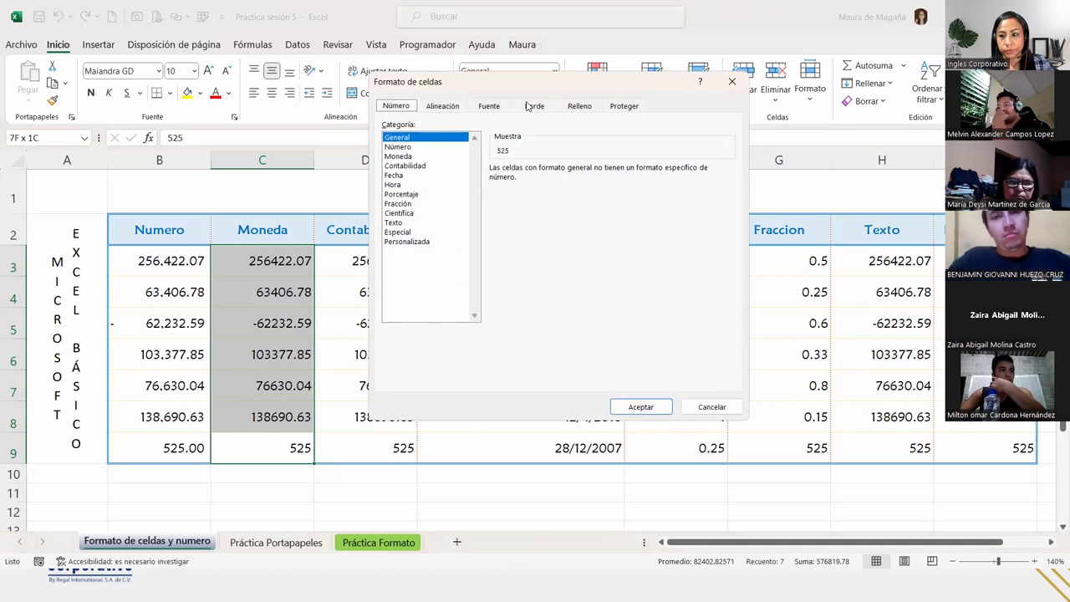
Step: Choose the Moneda category with the $ Español (El Salvador) symbol
{"action": "left_click", "coordinate": [446, 261]}
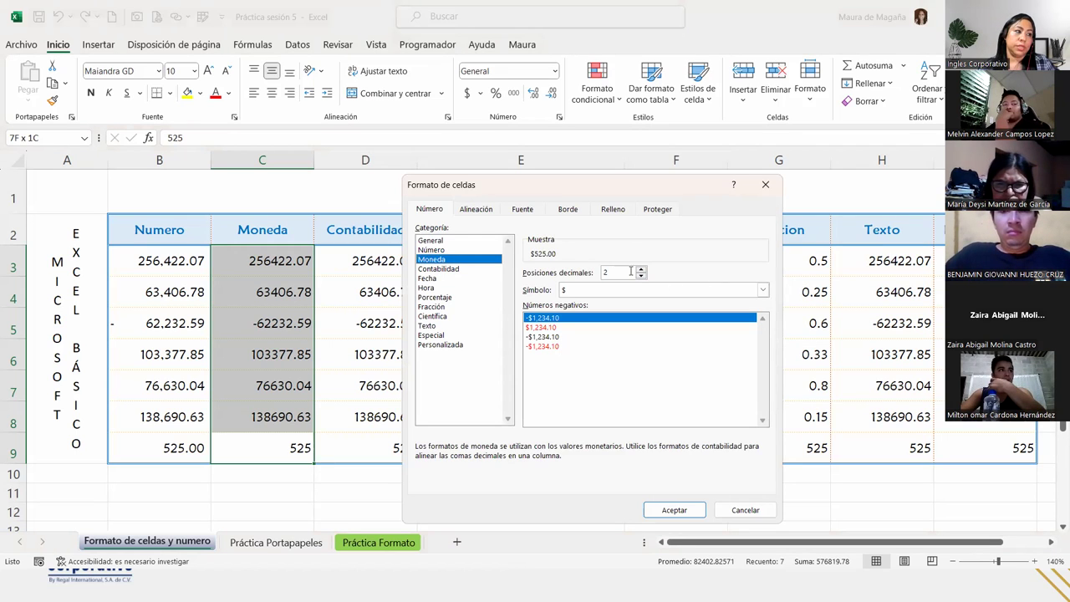
{"action": "left_click", "coordinate": [762, 289]}
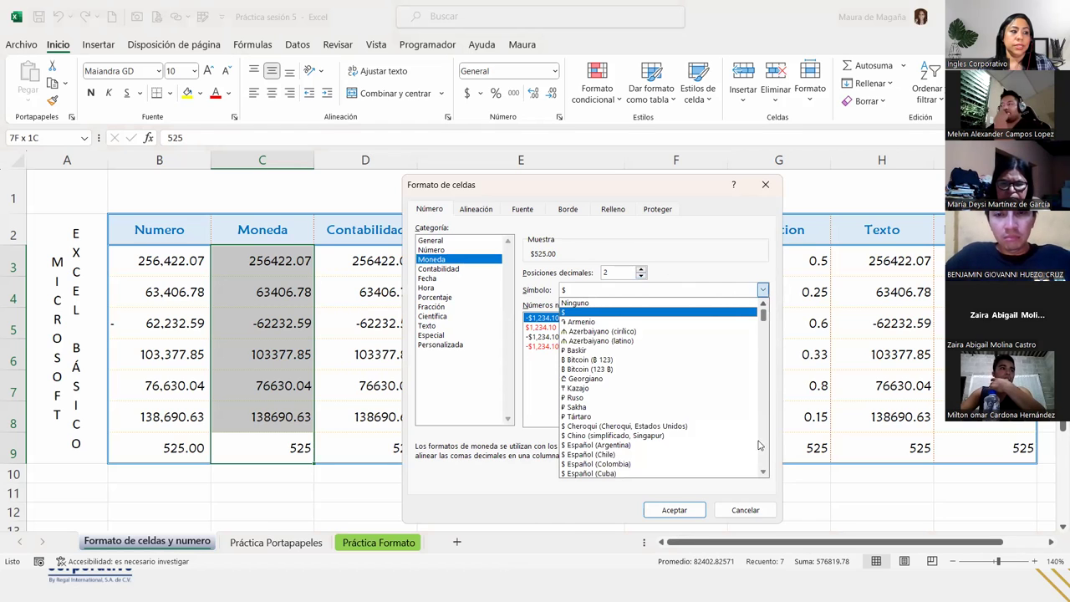
{"action": "left_click", "coordinate": [762, 472]}
{"action": "left_click", "coordinate": [762, 473]}
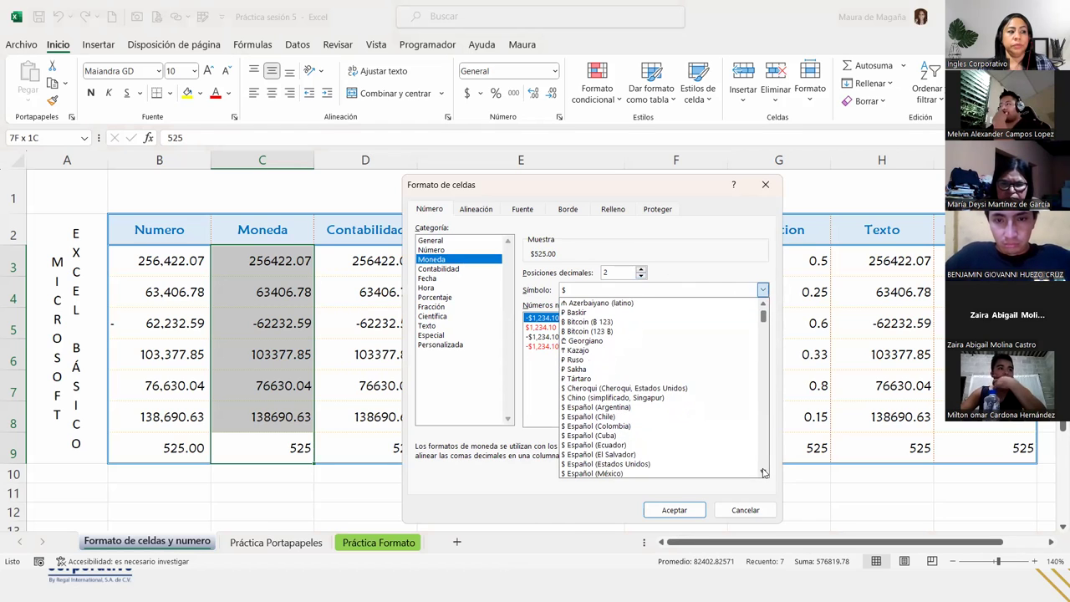
{"action": "left_click", "coordinate": [719, 455]}
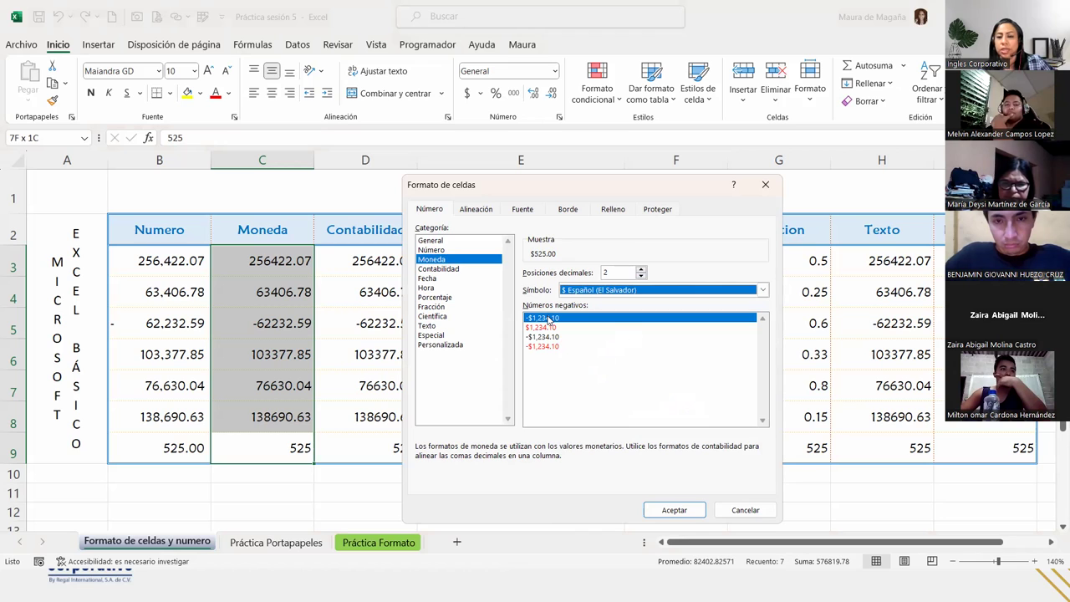
Step: Use red negatives with a minus sign, apply, and check C5 shows -$62,232.59
{"action": "left_click", "coordinate": [544, 327]}
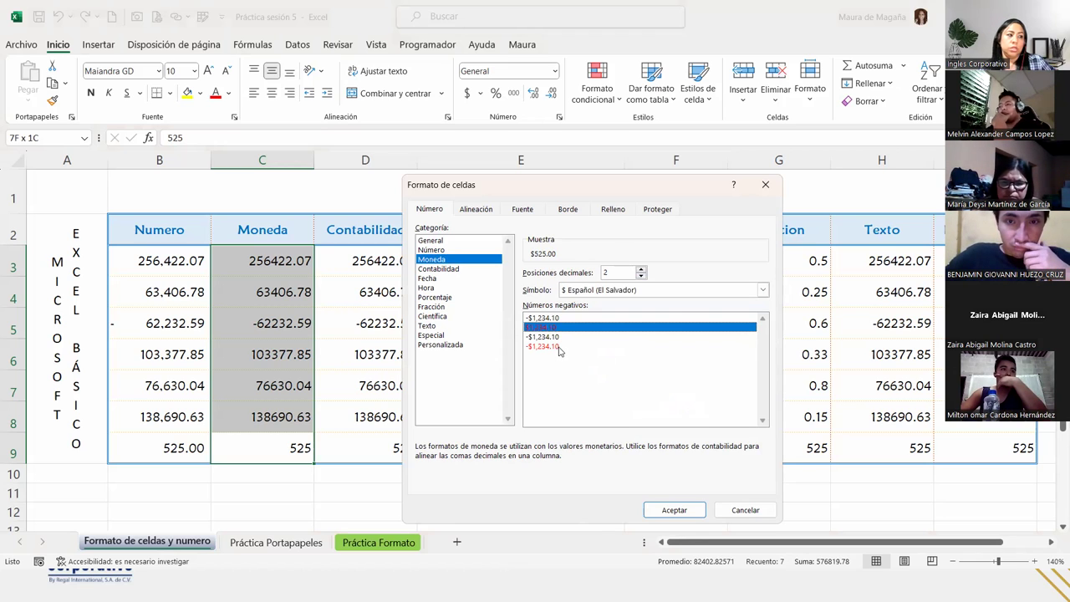
{"action": "left_click", "coordinate": [541, 346]}
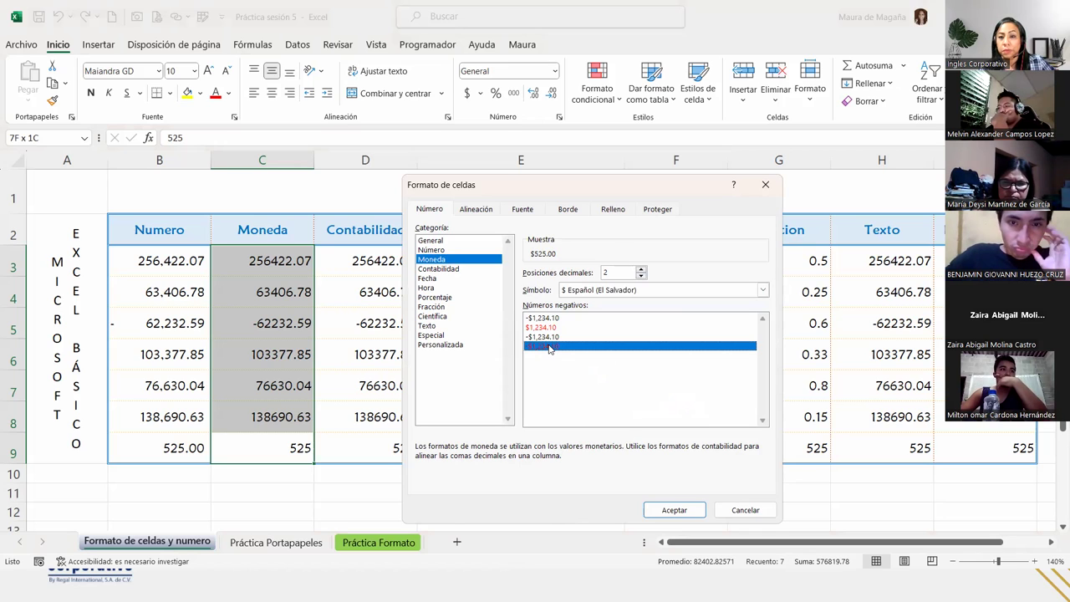
{"action": "left_click", "coordinate": [555, 336]}
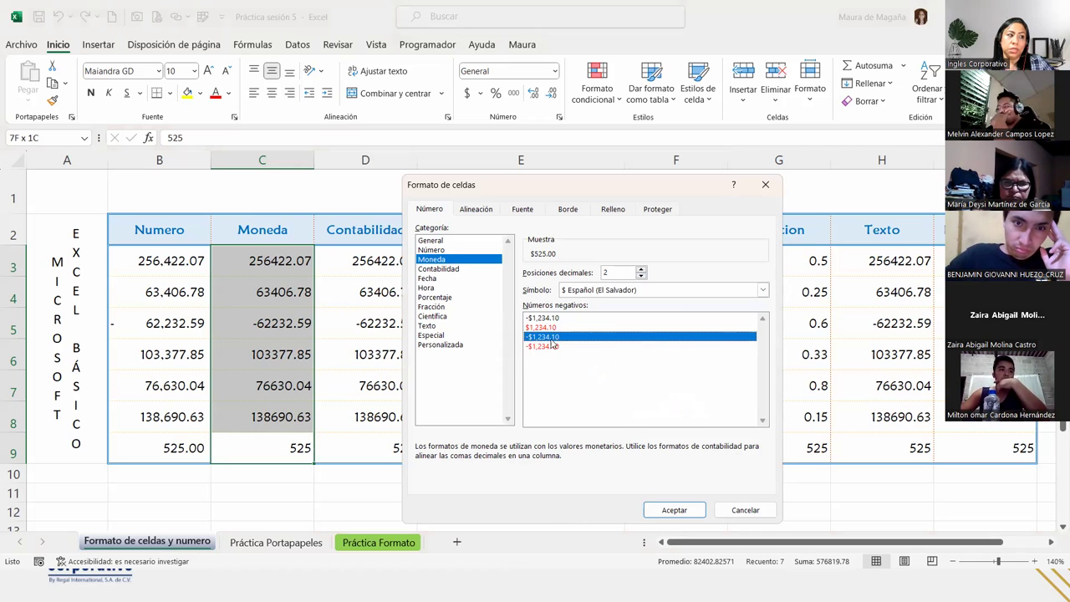
{"action": "left_click", "coordinate": [552, 346]}
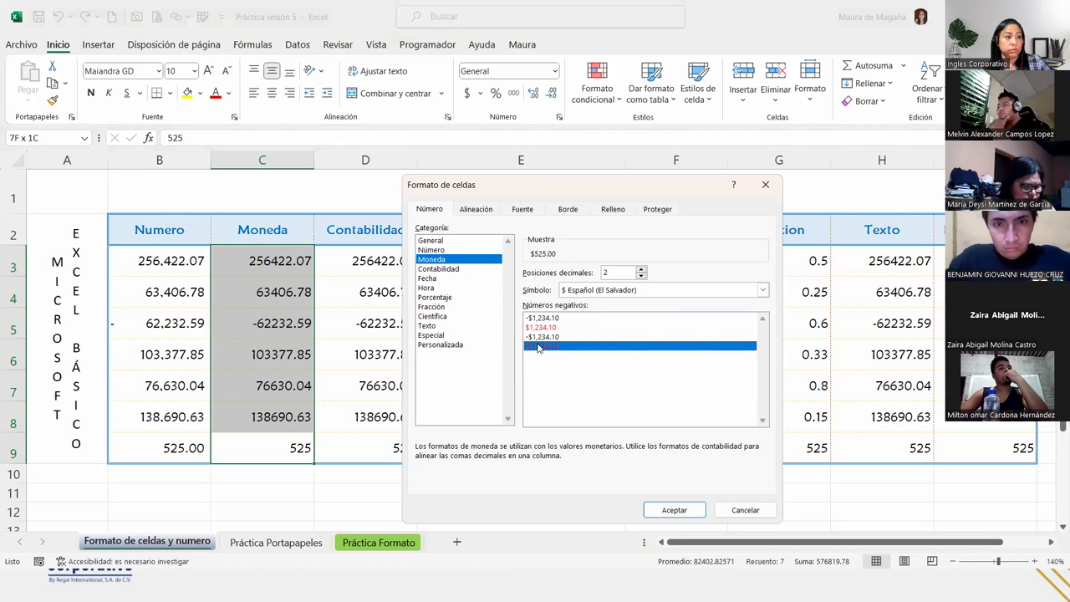
{"action": "left_click", "coordinate": [674, 509]}
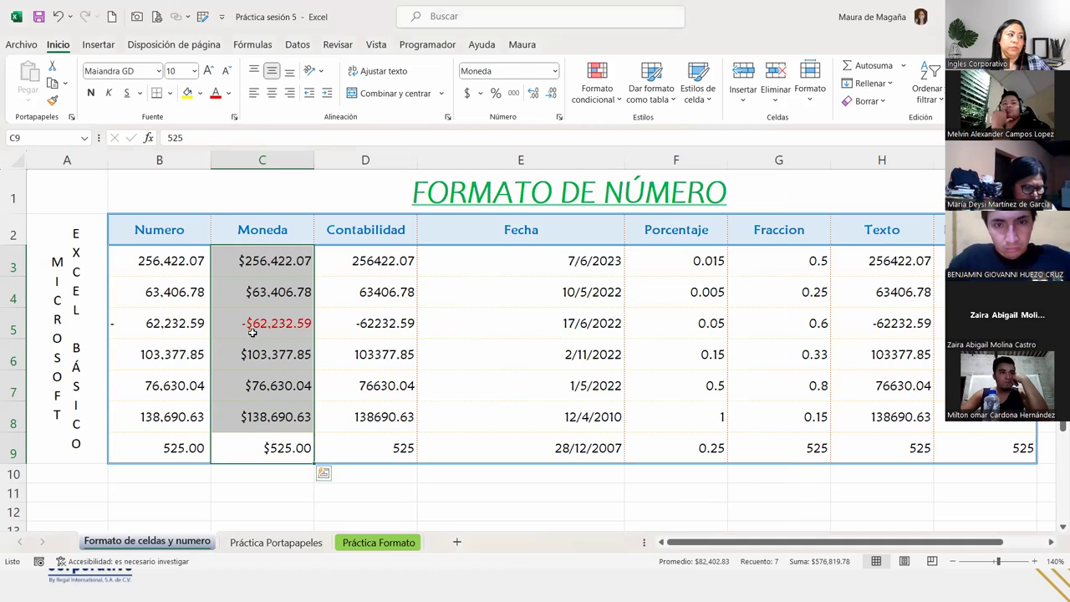
{"action": "left_click", "coordinate": [280, 323]}
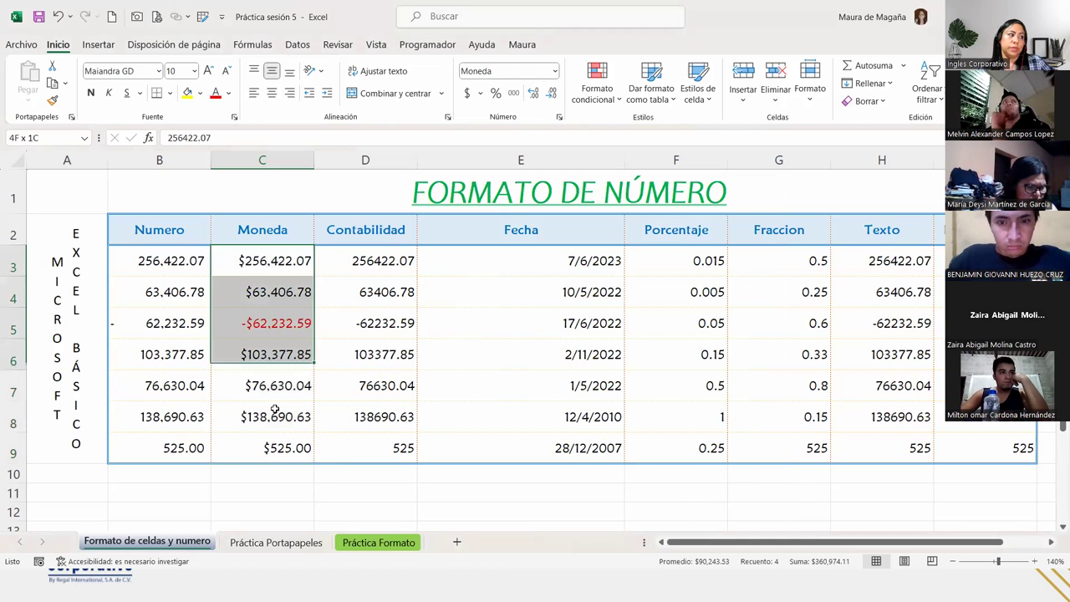
Step: Select the Contabilidad values D3:D9, try the Accounting format, then undo it
{"action": "left_click_drag", "start_coordinate": [276, 260], "coordinate": [281, 447]}
{"action": "left_click", "coordinate": [364, 260]}
{"action": "left_click_drag", "start_coordinate": [365, 260], "coordinate": [378, 436]}
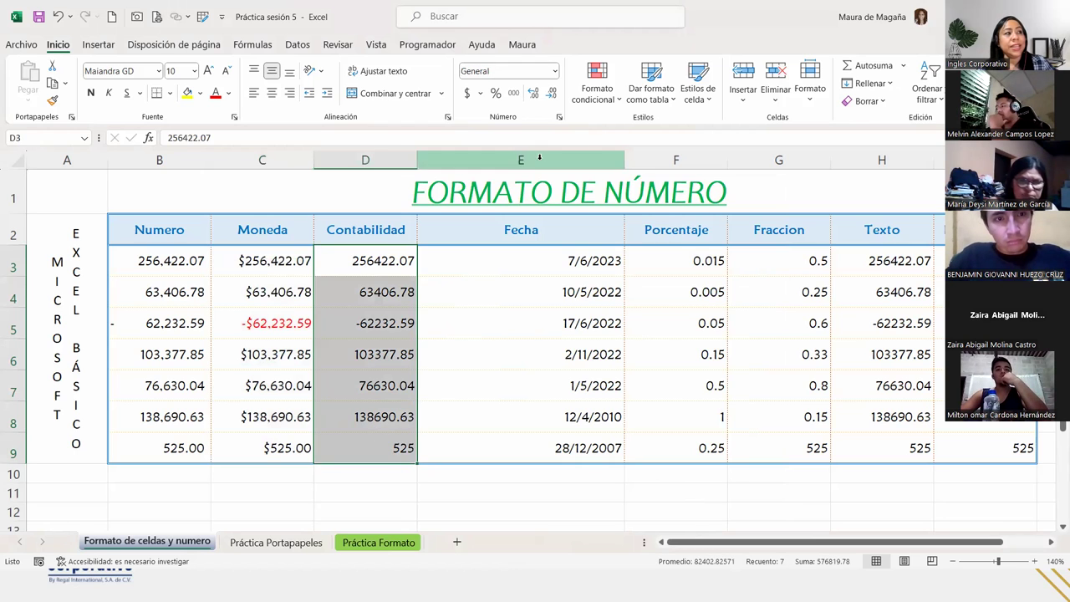
{"action": "left_click", "coordinate": [559, 118]}
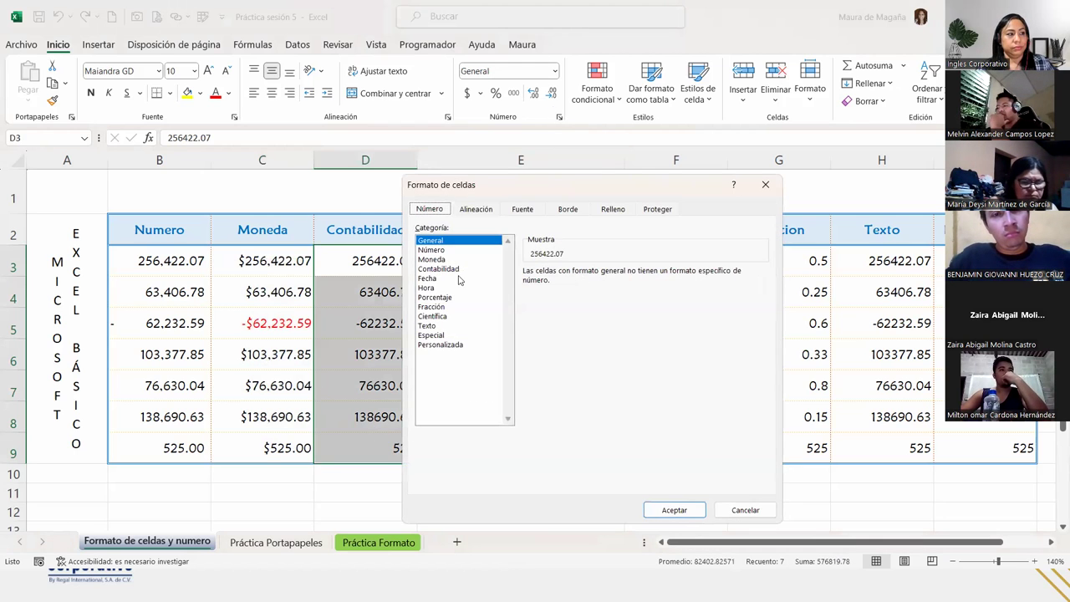
{"action": "left_click", "coordinate": [437, 269]}
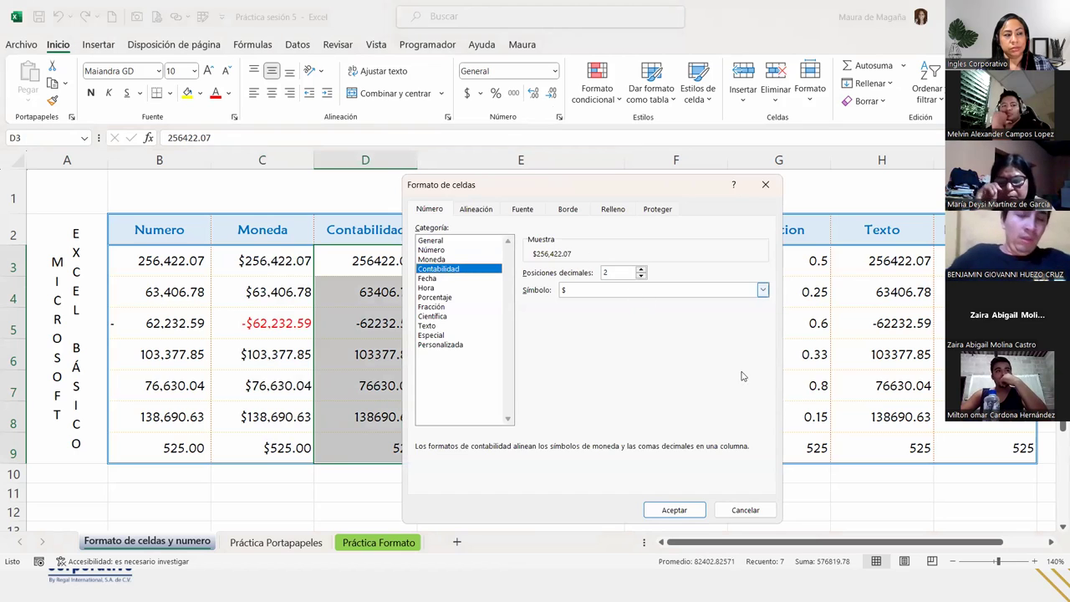
{"action": "left_click", "coordinate": [764, 184]}
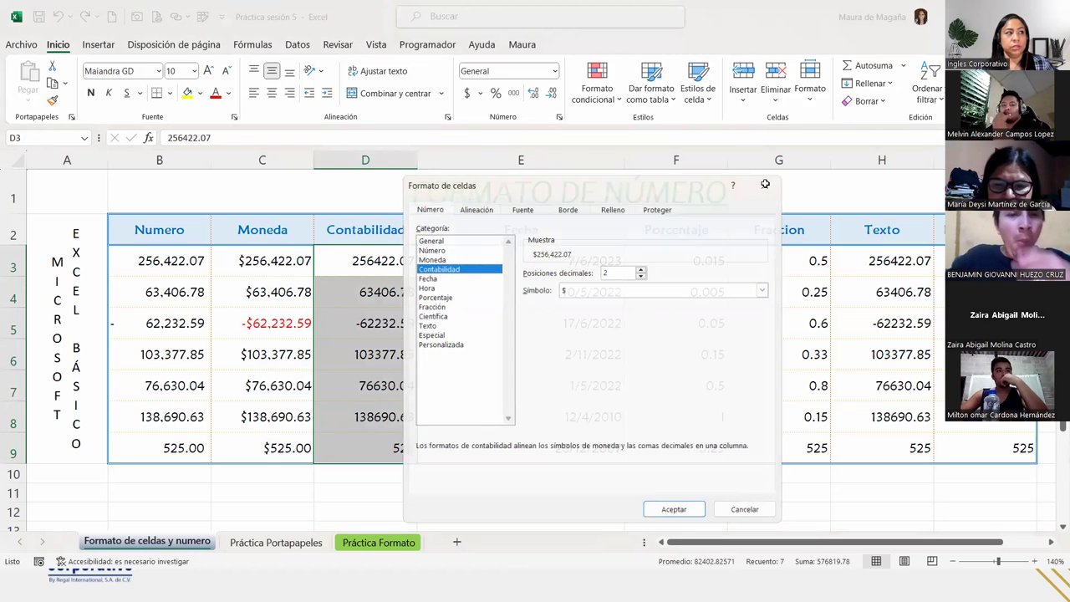
{"action": "left_click", "coordinate": [556, 72]}
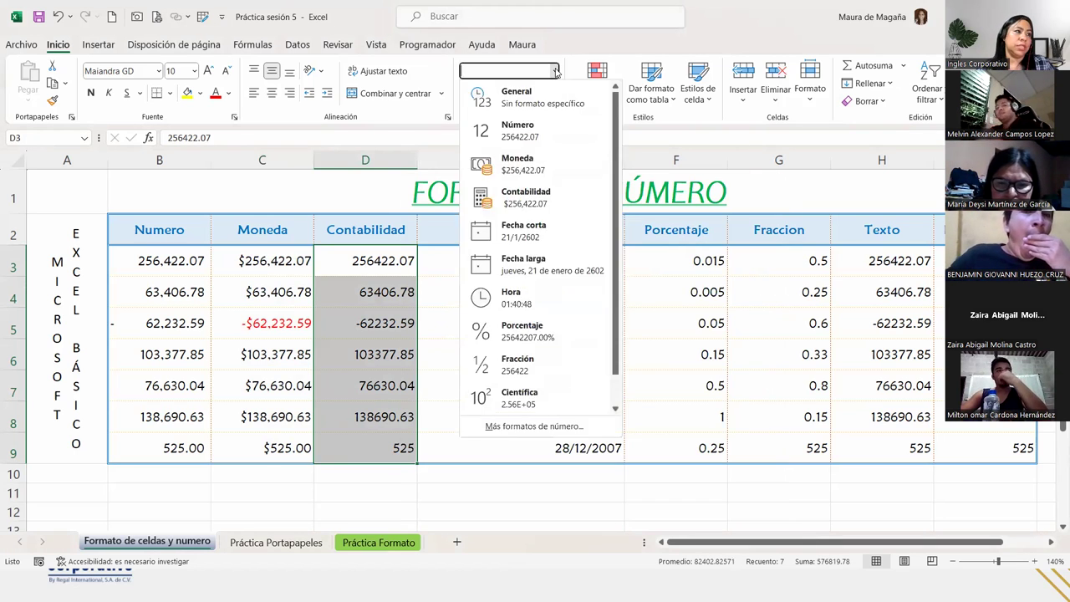
{"action": "left_click", "coordinate": [558, 206]}
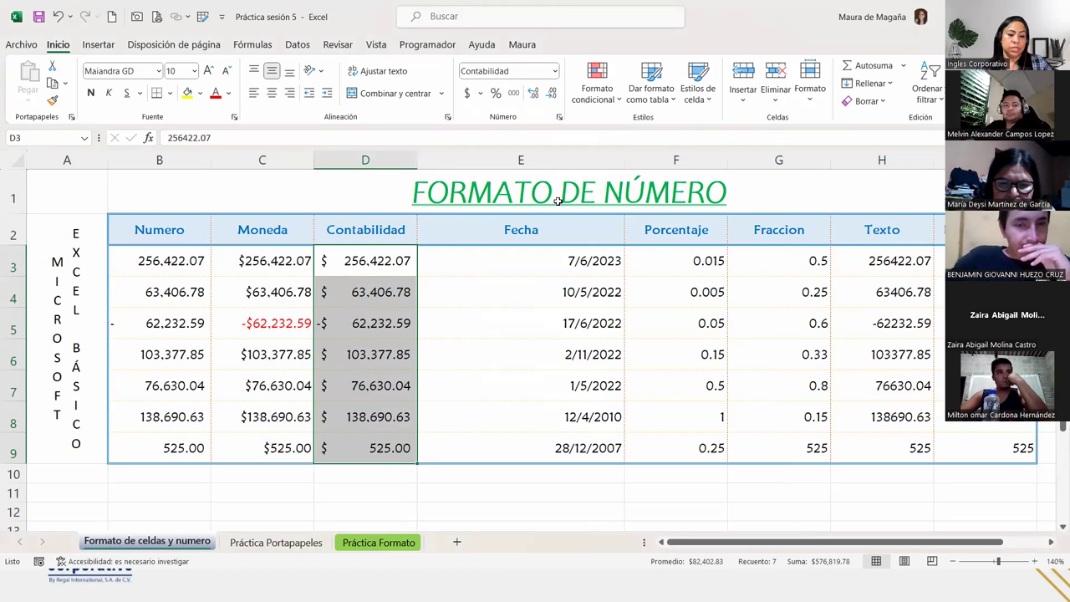
{"action": "key", "text": "ctrl+z"}
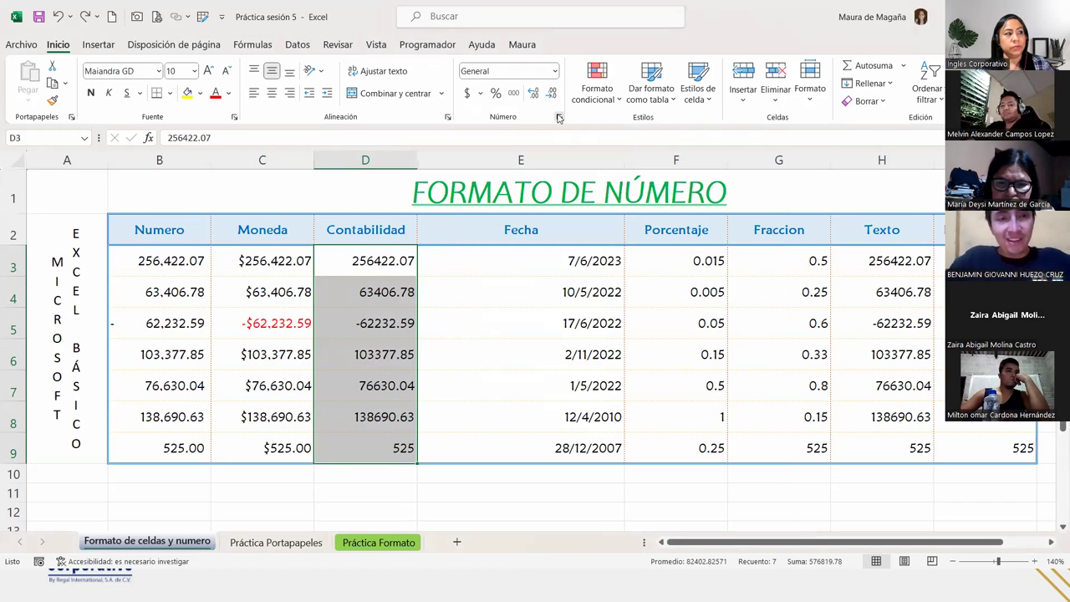
Step: Give D3:D9 Accounting format with the $ Español (El Salvador) symbol, e.g. $ 525.00
{"action": "left_click", "coordinate": [559, 118]}
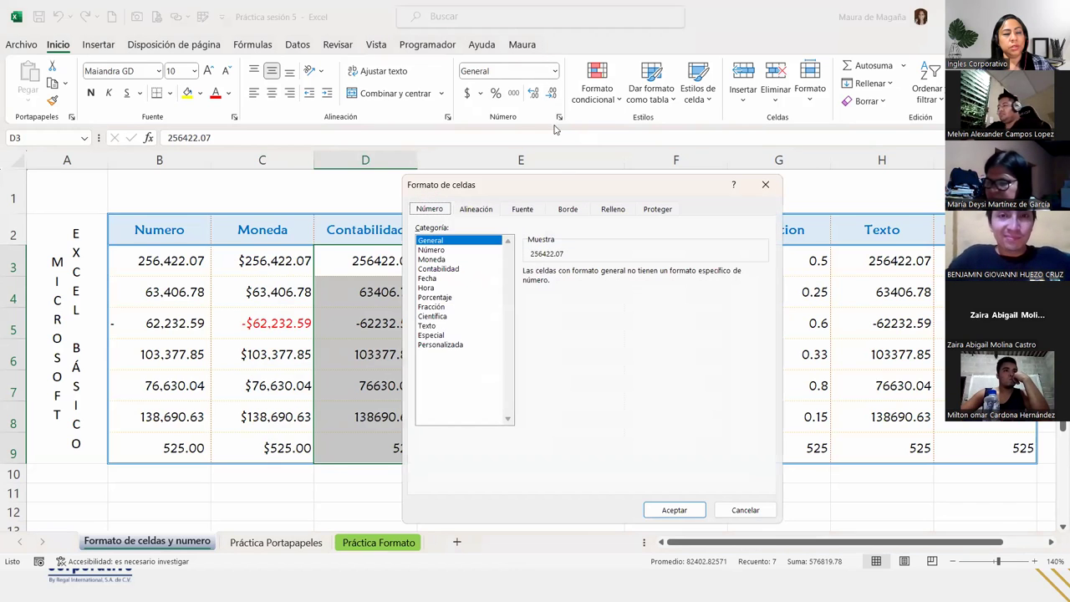
{"action": "left_click", "coordinate": [449, 270]}
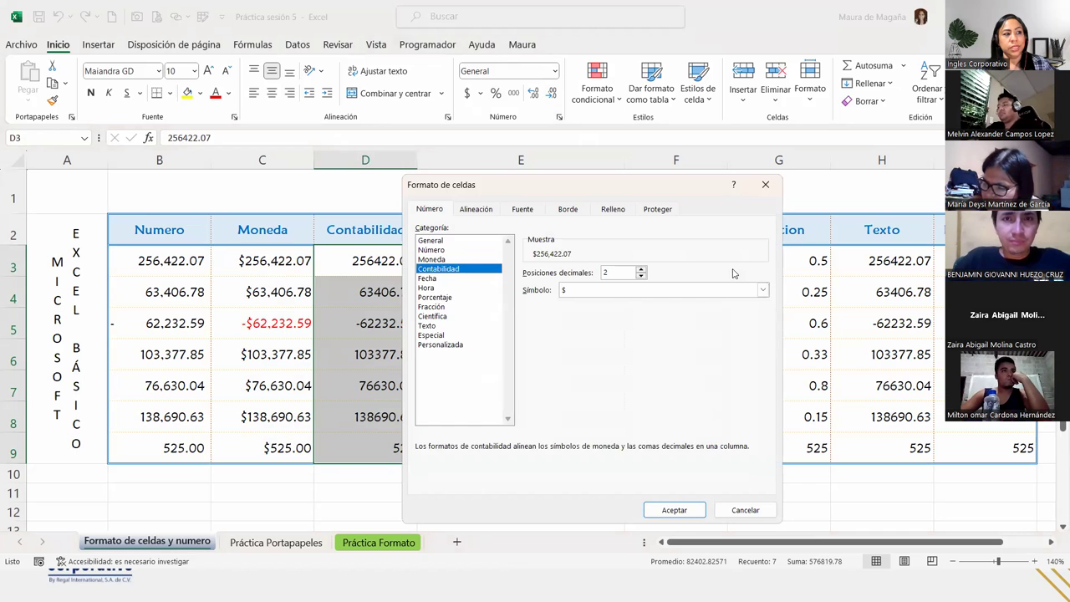
{"action": "left_click", "coordinate": [761, 289]}
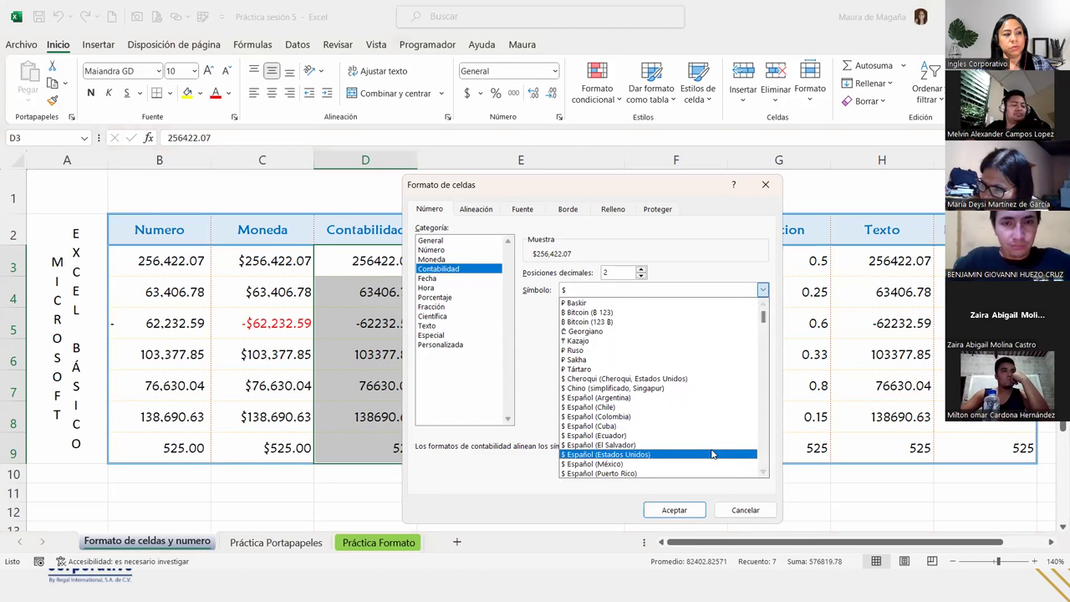
{"action": "left_click", "coordinate": [713, 446]}
{"action": "left_click", "coordinate": [673, 509]}
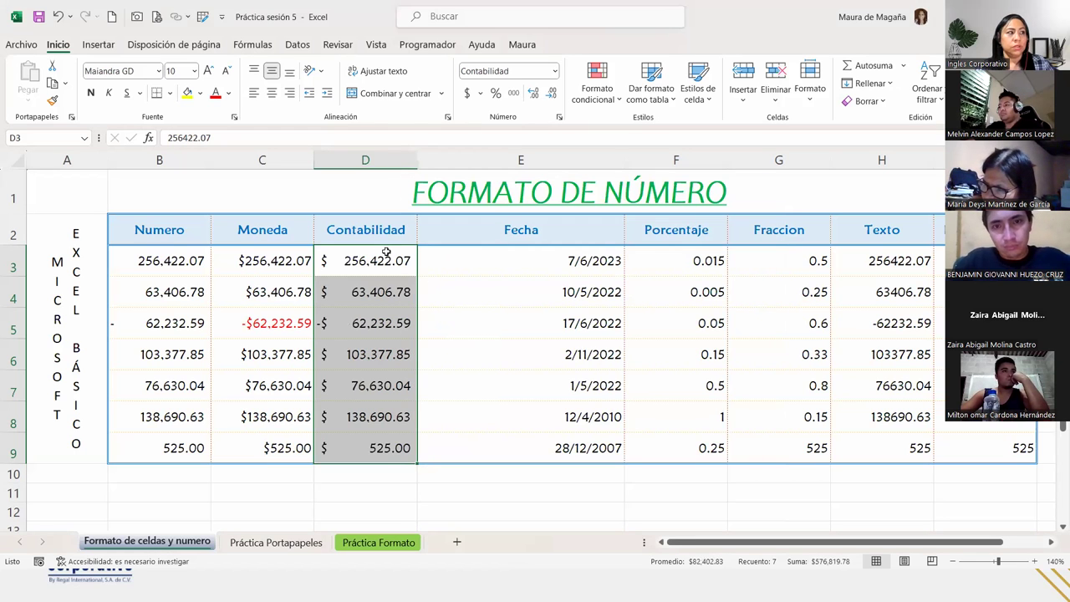
{"action": "key", "text": "ctrl+z"}
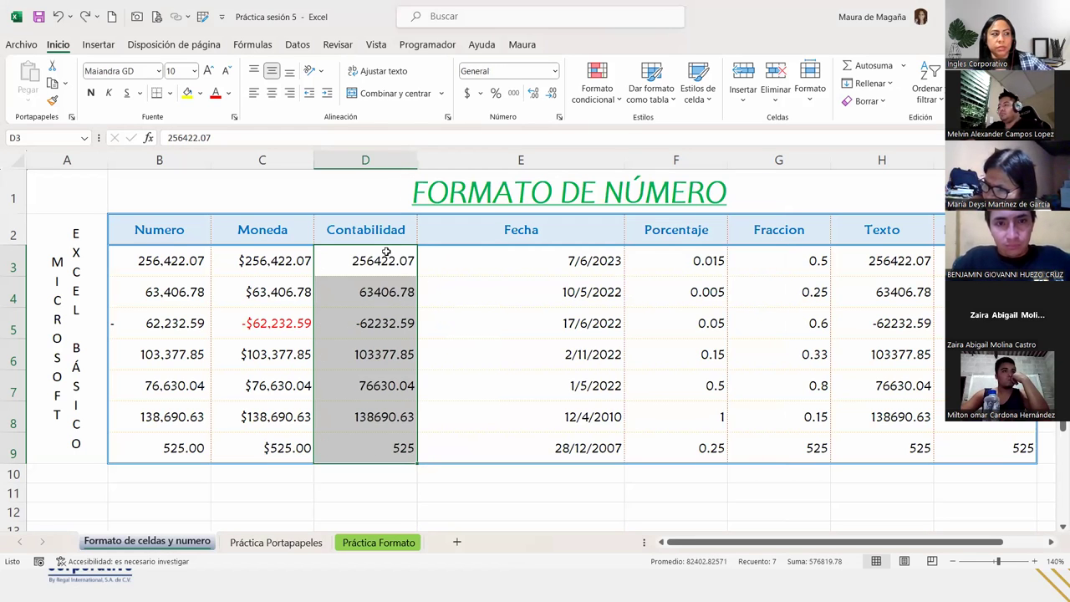
{"action": "left_click", "coordinate": [482, 94]}
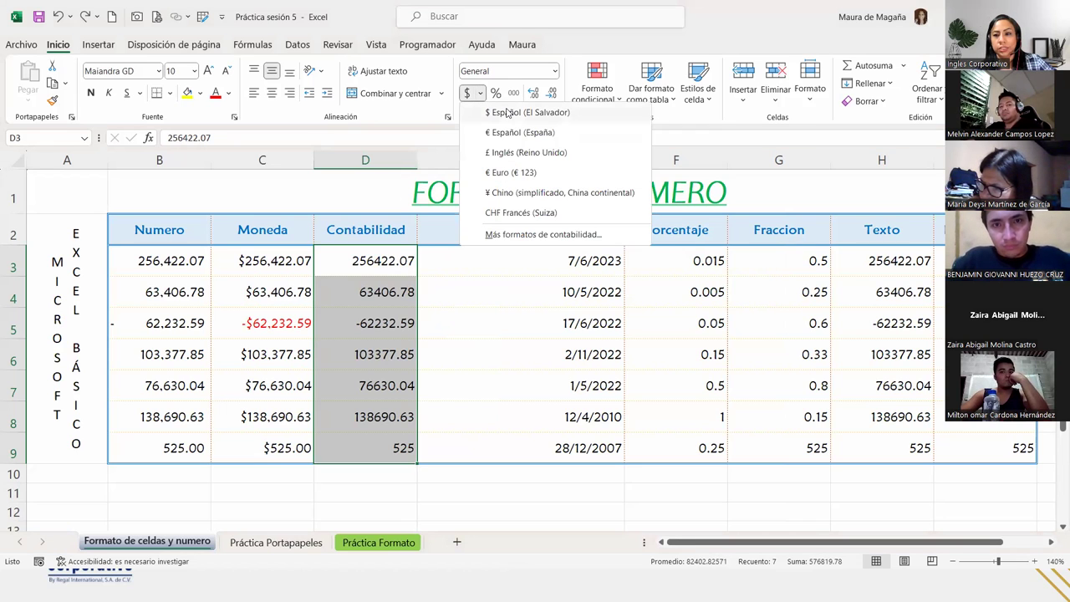
{"action": "left_click", "coordinate": [507, 112]}
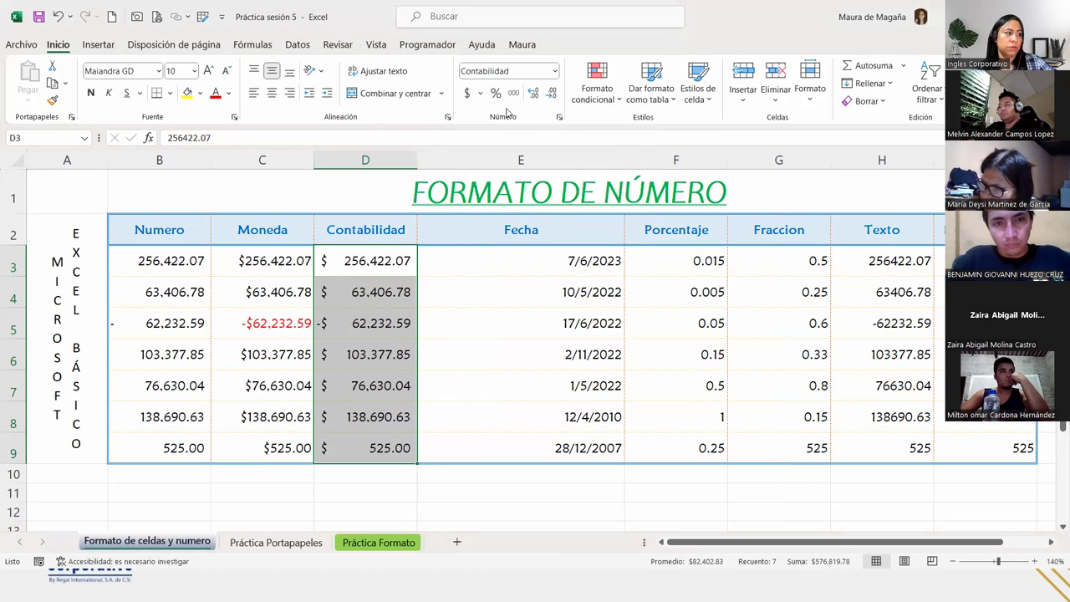
{"action": "left_click", "coordinate": [391, 302]}
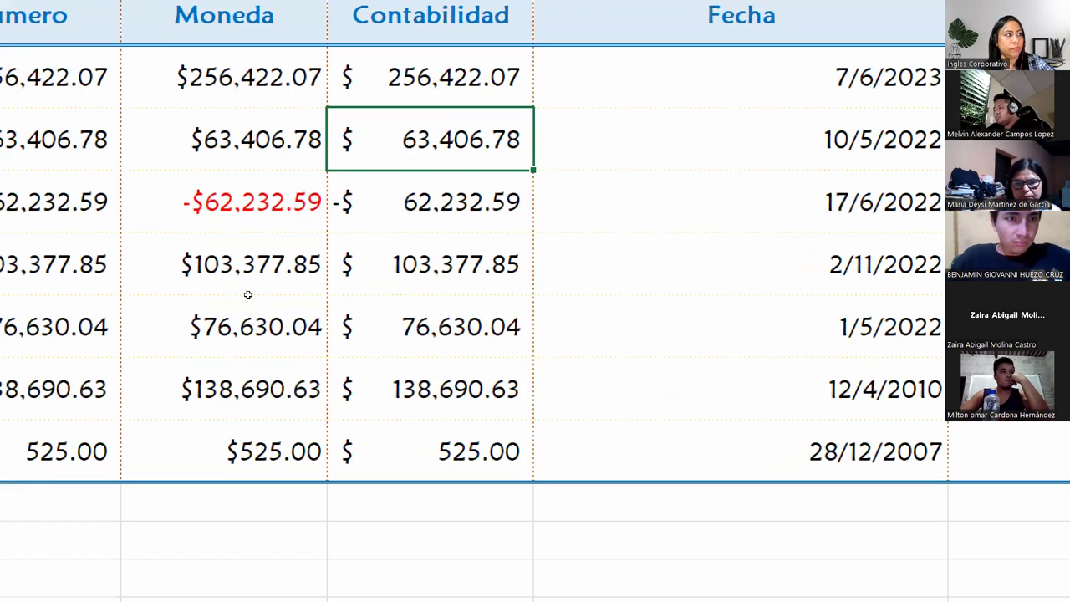
{"action": "key", "text": "Up"}
{"action": "key", "text": "Left"}
{"action": "key", "text": "Down"}
{"action": "key", "text": "Down"}
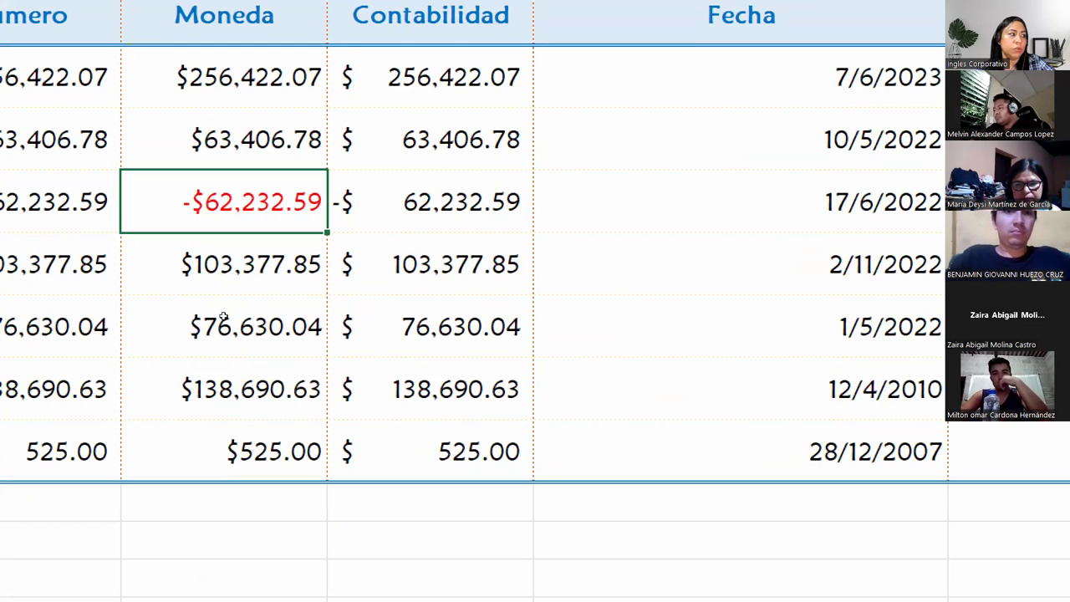
{"action": "key", "text": "Up"}
{"action": "key", "text": "Up"}
{"action": "key", "text": "Right"}
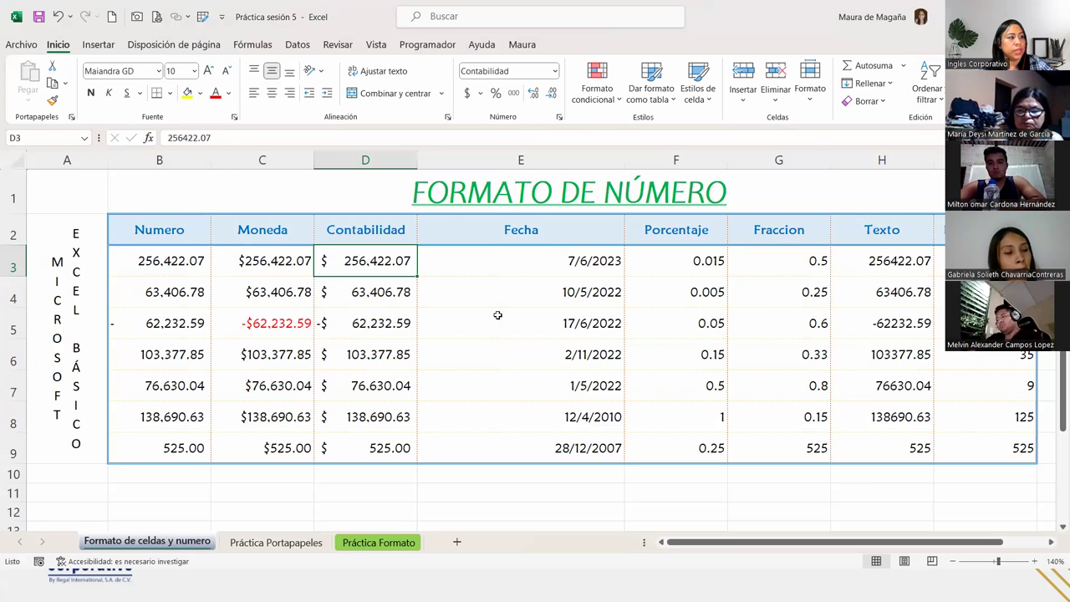
Step: Select the dates E3:E9, try the long date format, then revert to short date
{"action": "left_click", "coordinate": [485, 271]}
{"action": "key", "text": "ctrl+shift+Down"}
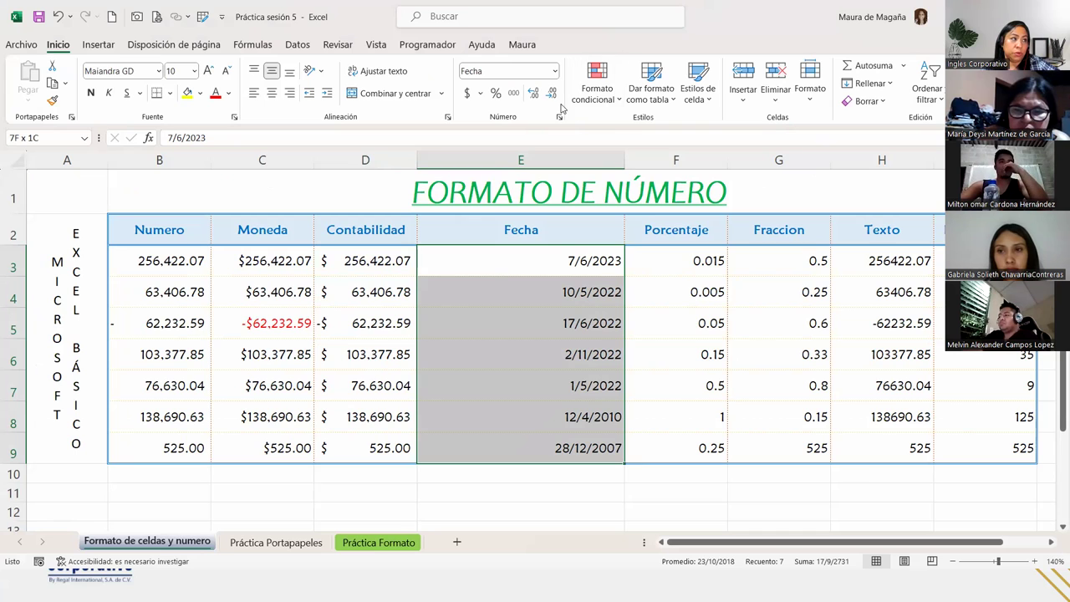
{"action": "left_click", "coordinate": [555, 72]}
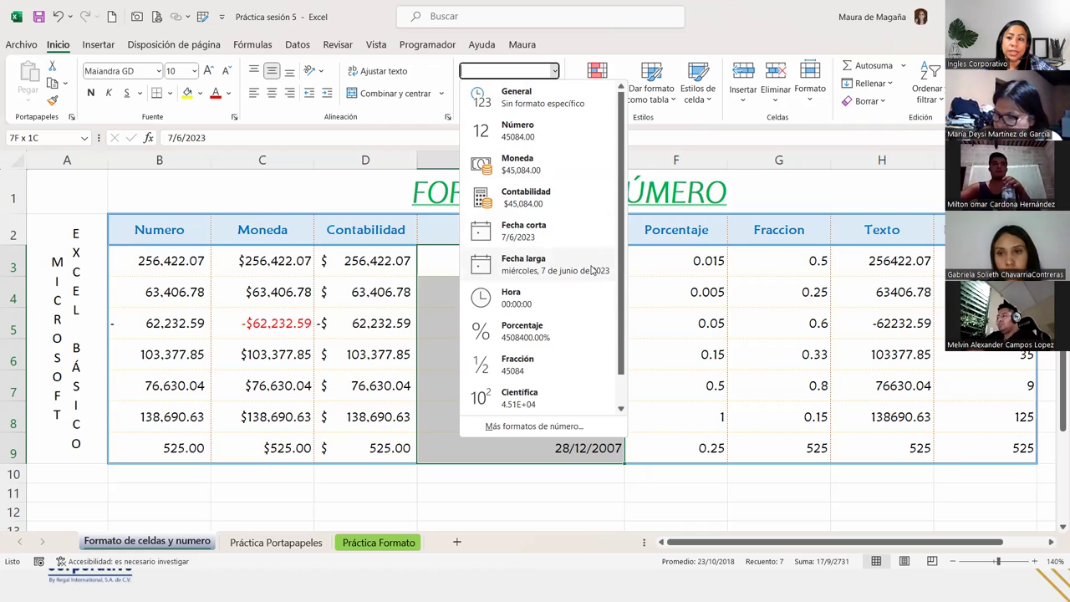
{"action": "left_click", "coordinate": [592, 269]}
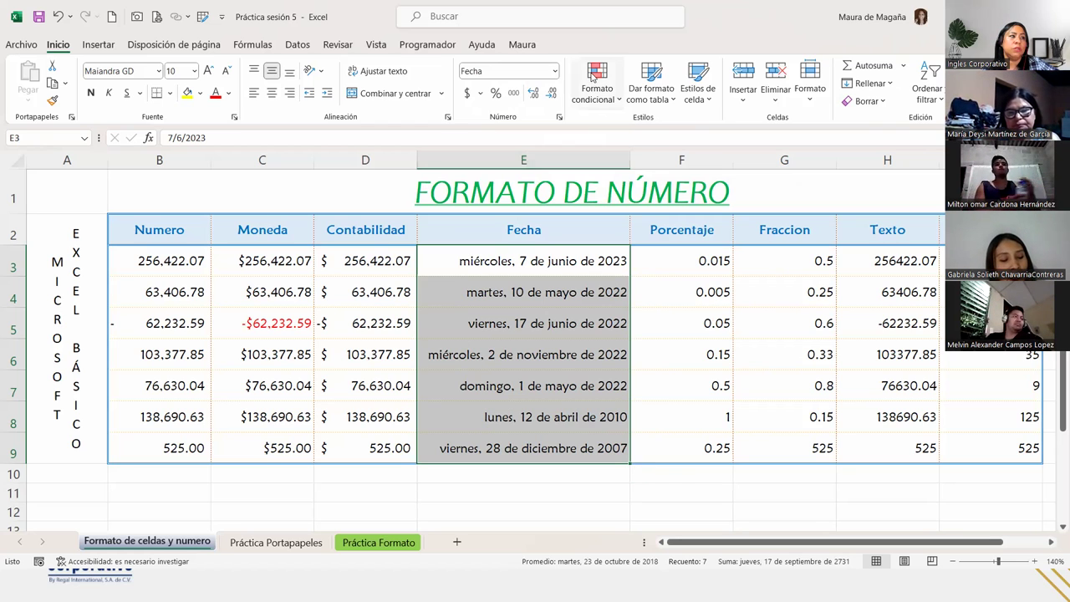
{"action": "left_click", "coordinate": [554, 72]}
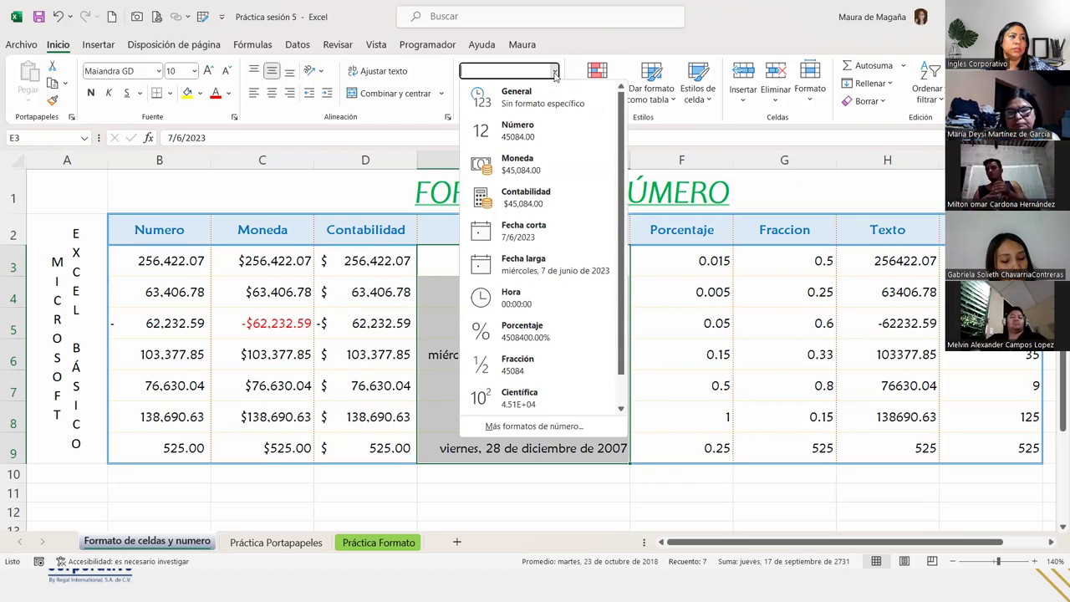
{"action": "left_click", "coordinate": [554, 230]}
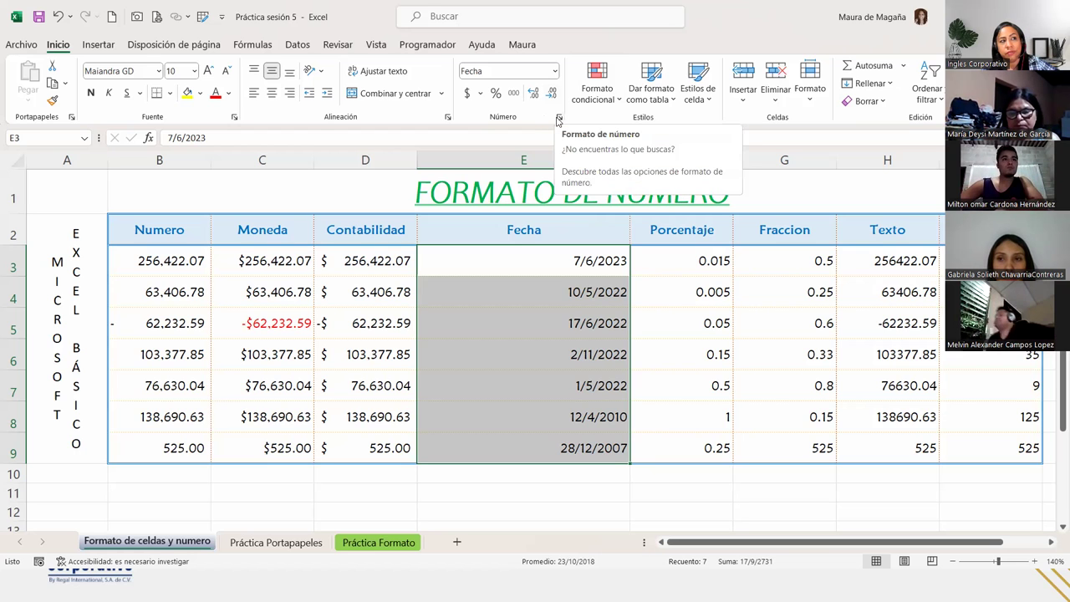
Step: Apply the long weekday date style, like miércoles, 7 de junio de 2023, via Format Cells
{"action": "left_click", "coordinate": [558, 118]}
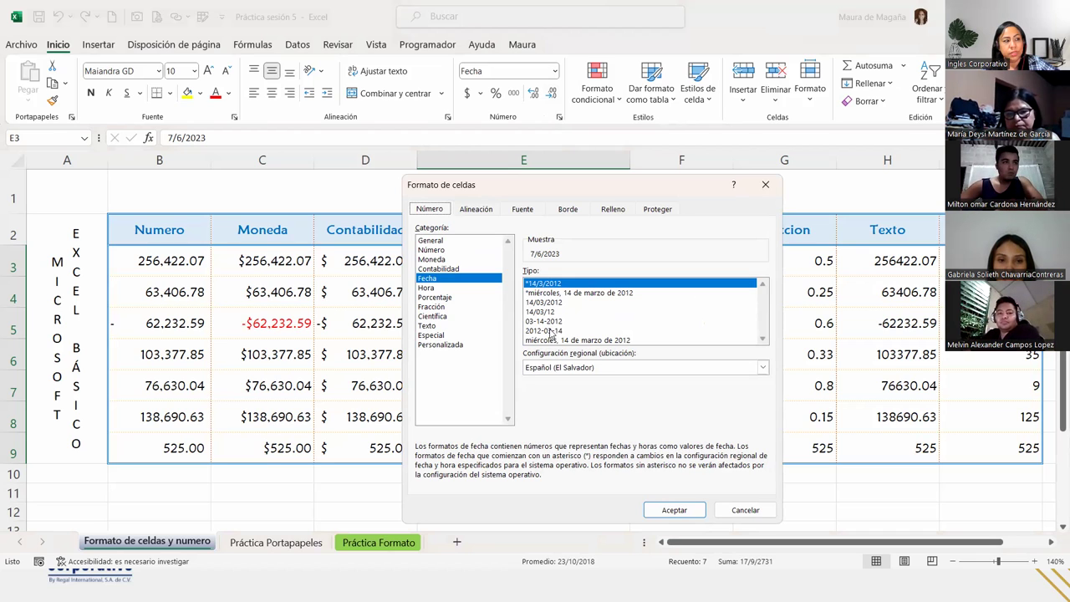
{"action": "left_click", "coordinate": [548, 323]}
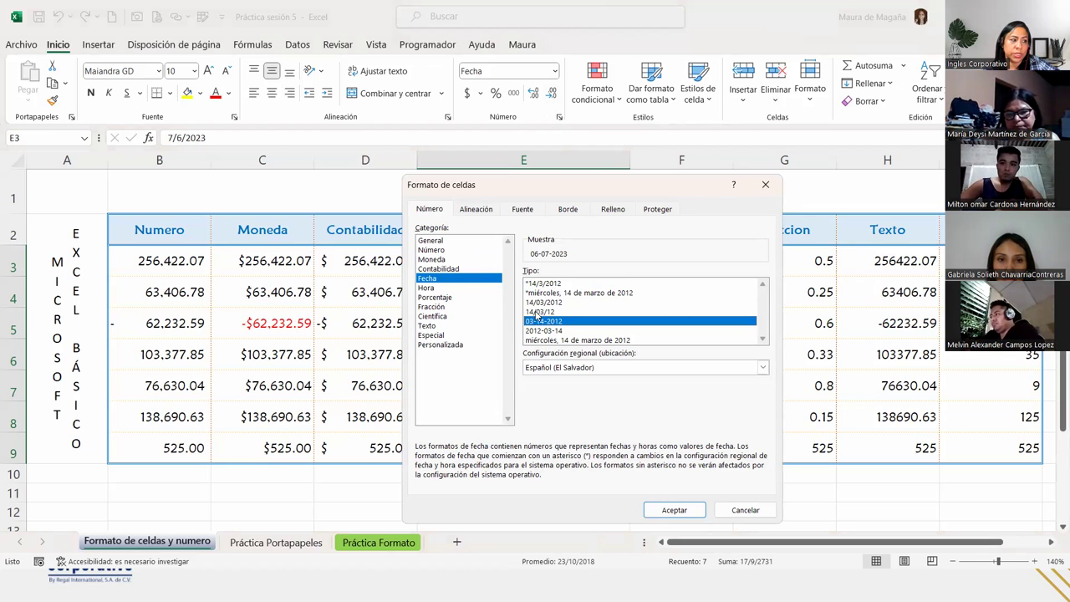
{"action": "left_click", "coordinate": [444, 346]}
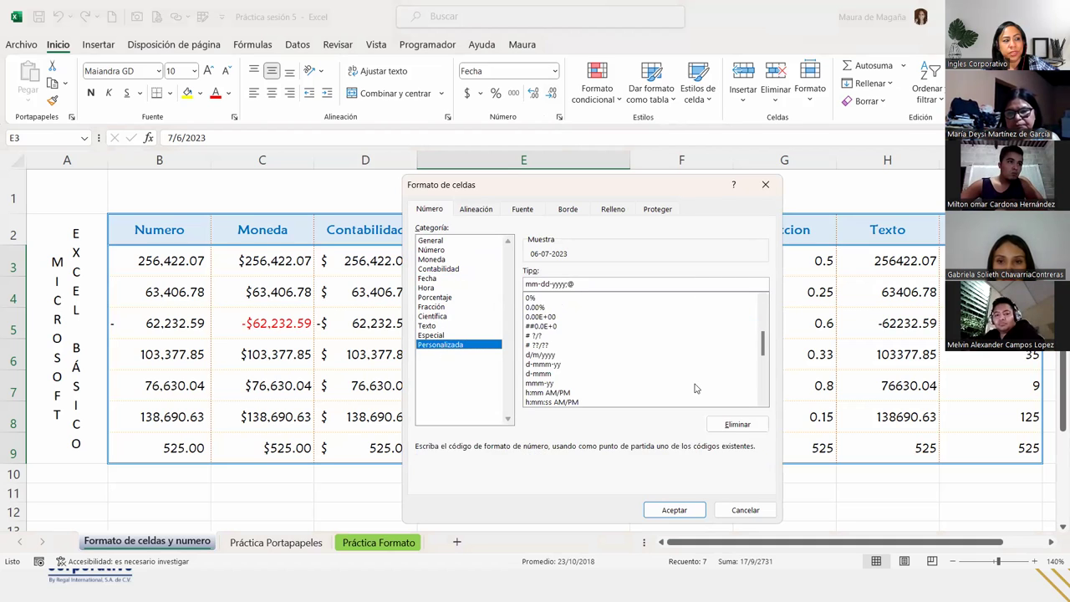
{"action": "left_click", "coordinate": [545, 364]}
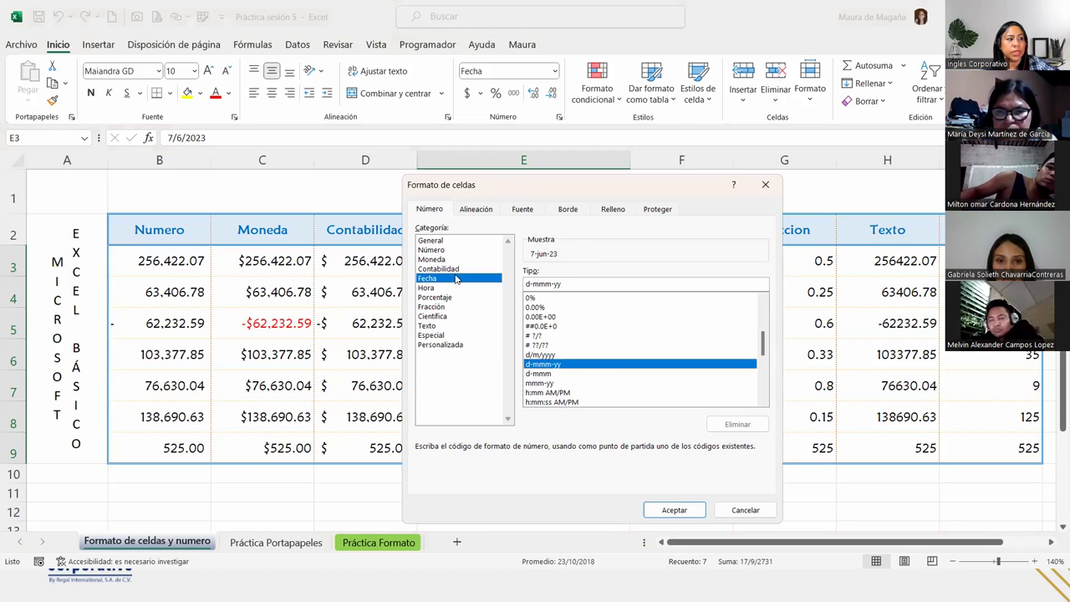
{"action": "left_click", "coordinate": [457, 278]}
{"action": "left_click", "coordinate": [566, 293]}
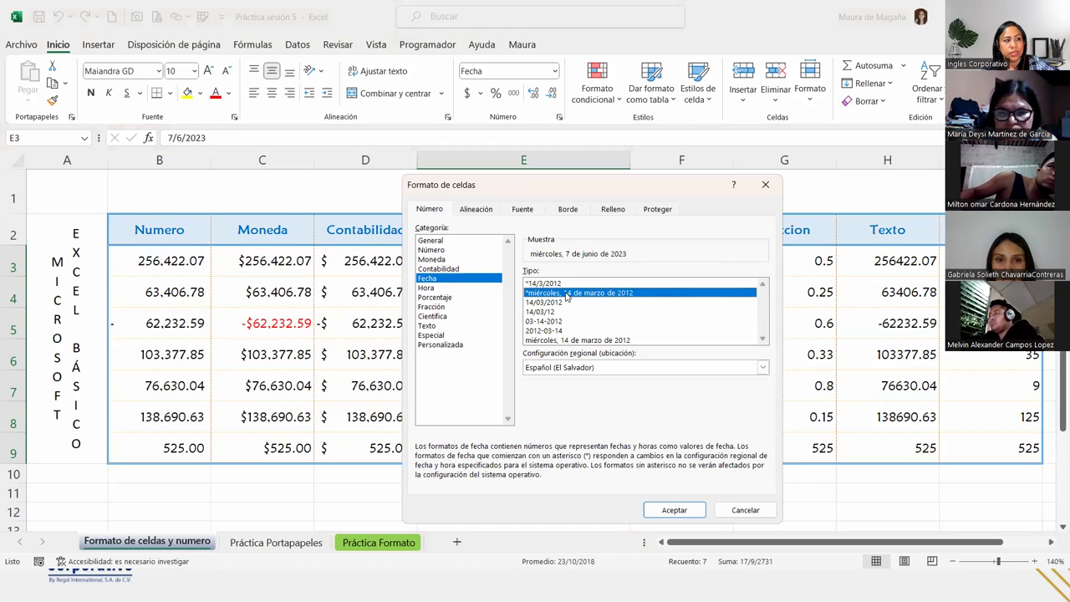
{"action": "left_click", "coordinate": [673, 509]}
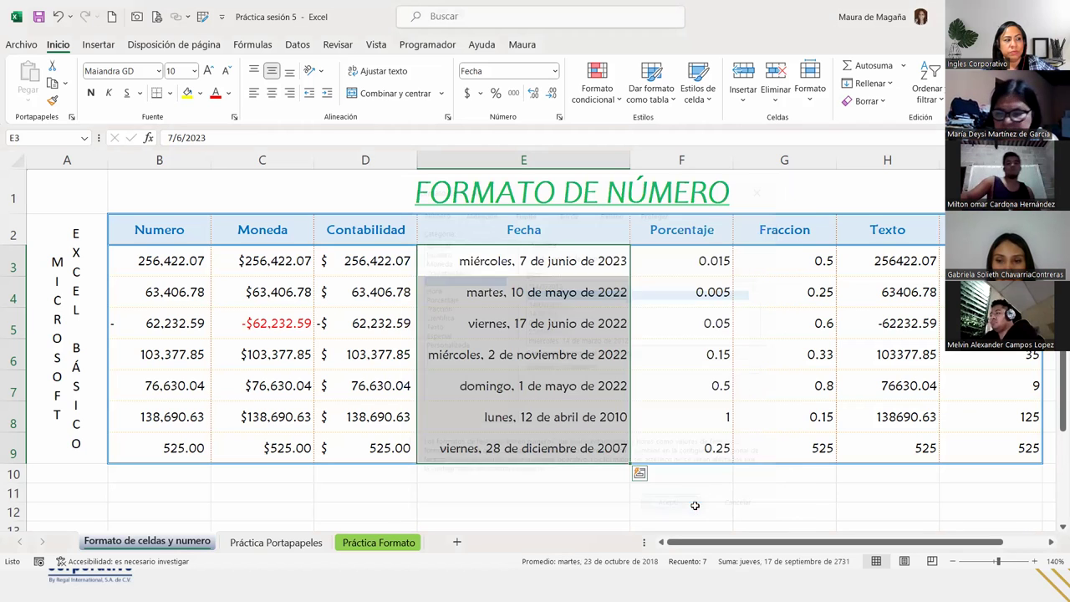
{"action": "left_click", "coordinate": [551, 321]}
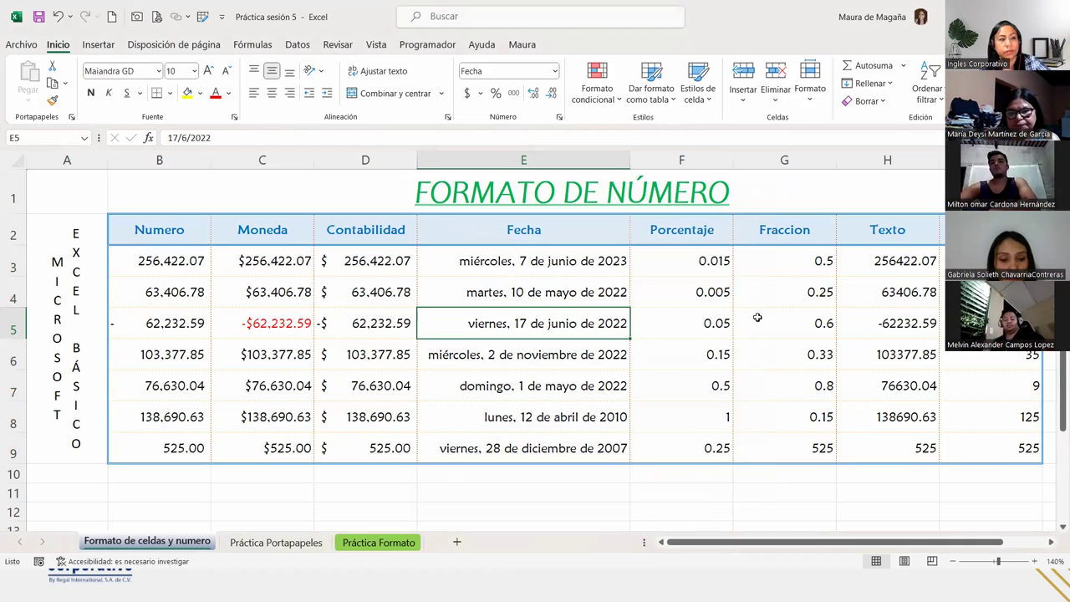
{"action": "key", "text": "Right"}
{"action": "key", "text": "Up"}
{"action": "key", "text": "Up"}
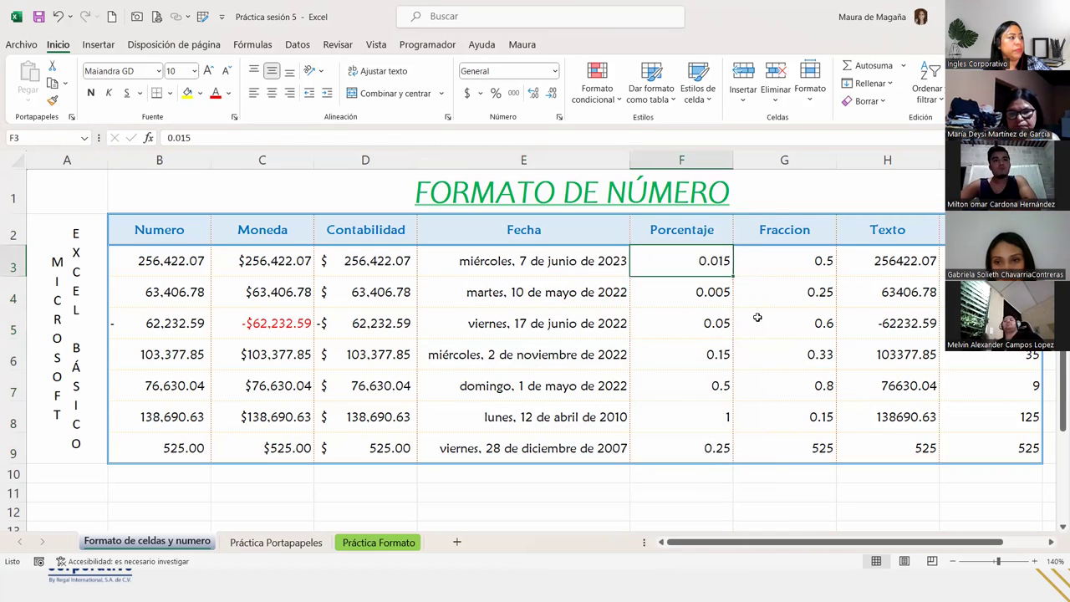
{"action": "key", "text": "ctrl+shift+Down"}
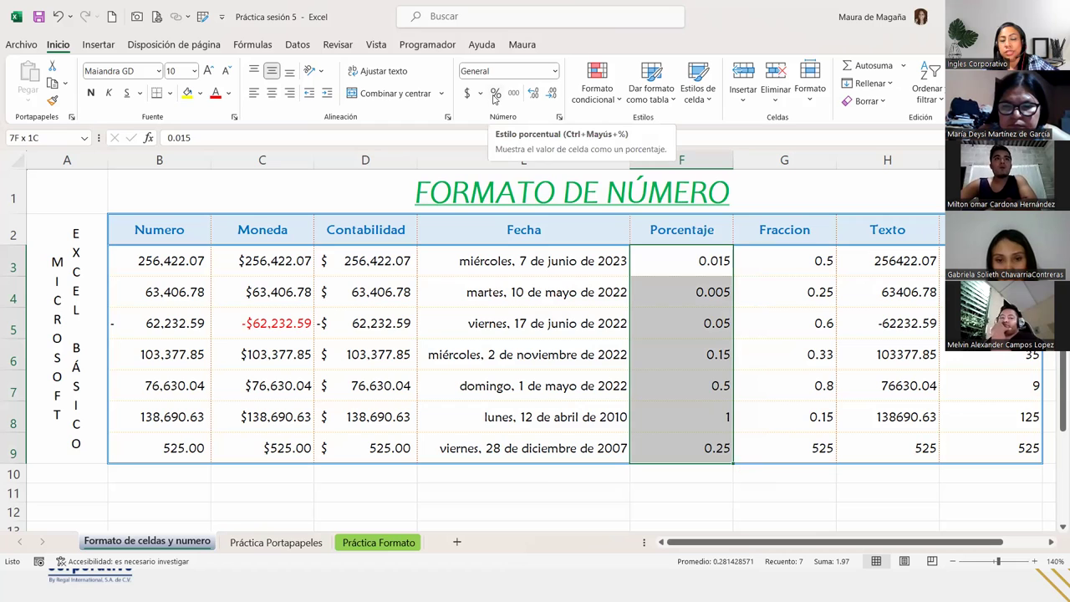
Step: Format F3:F9 as percentages with 1 decimal place, e.g. 1.5%, and reselect them
{"action": "left_click", "coordinate": [495, 93]}
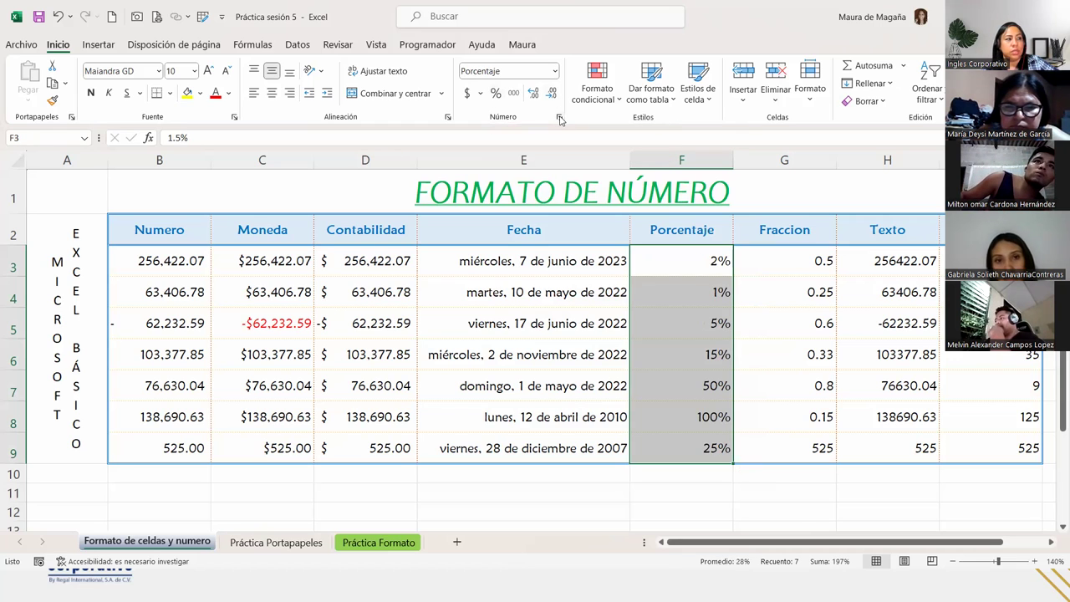
{"action": "left_click", "coordinate": [559, 118]}
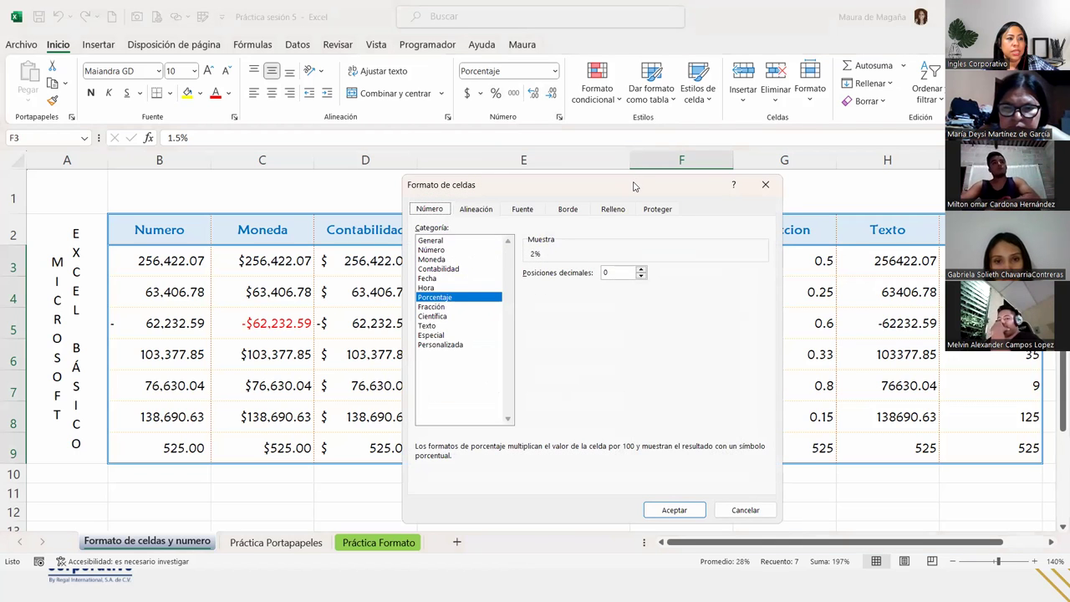
{"action": "left_click_drag", "start_coordinate": [636, 182], "coordinate": [506, 190]}
{"action": "left_click", "coordinate": [511, 276]}
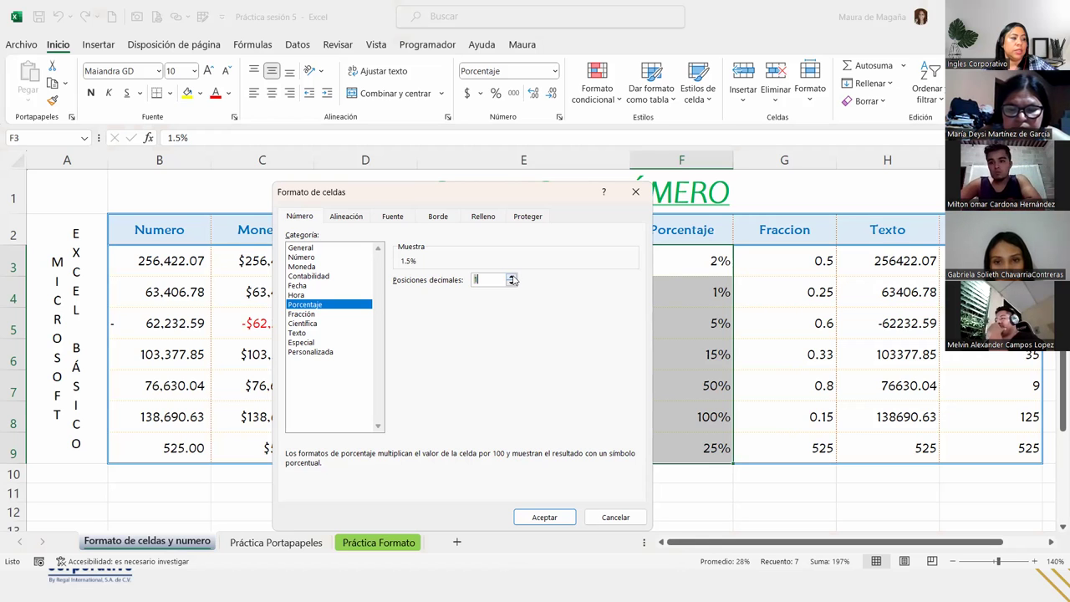
{"action": "left_click", "coordinate": [544, 516]}
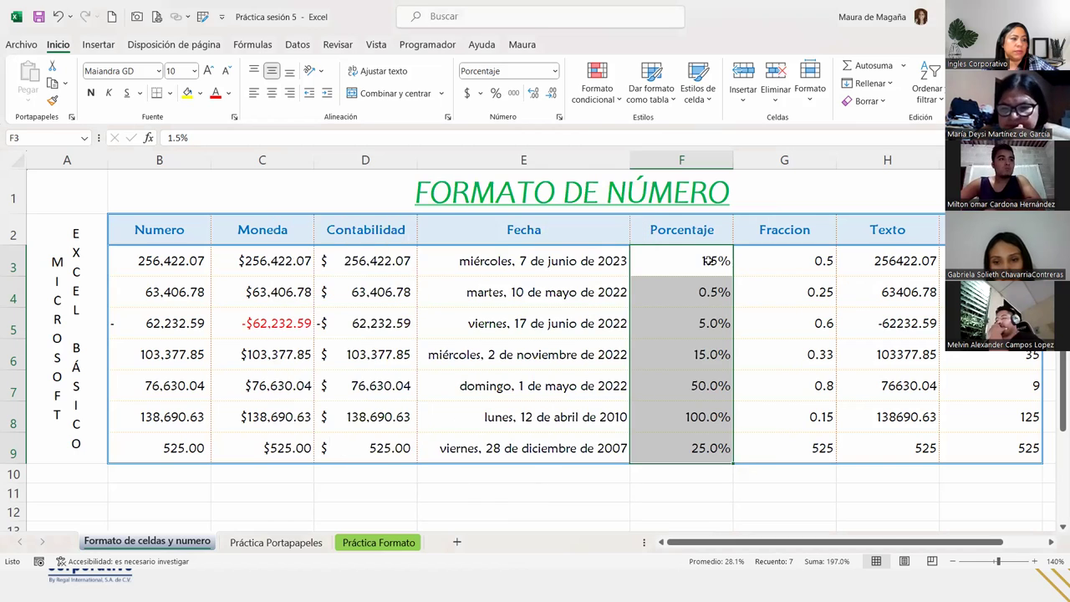
{"action": "left_click", "coordinate": [724, 280]}
{"action": "left_click_drag", "start_coordinate": [776, 541], "coordinate": [838, 540]}
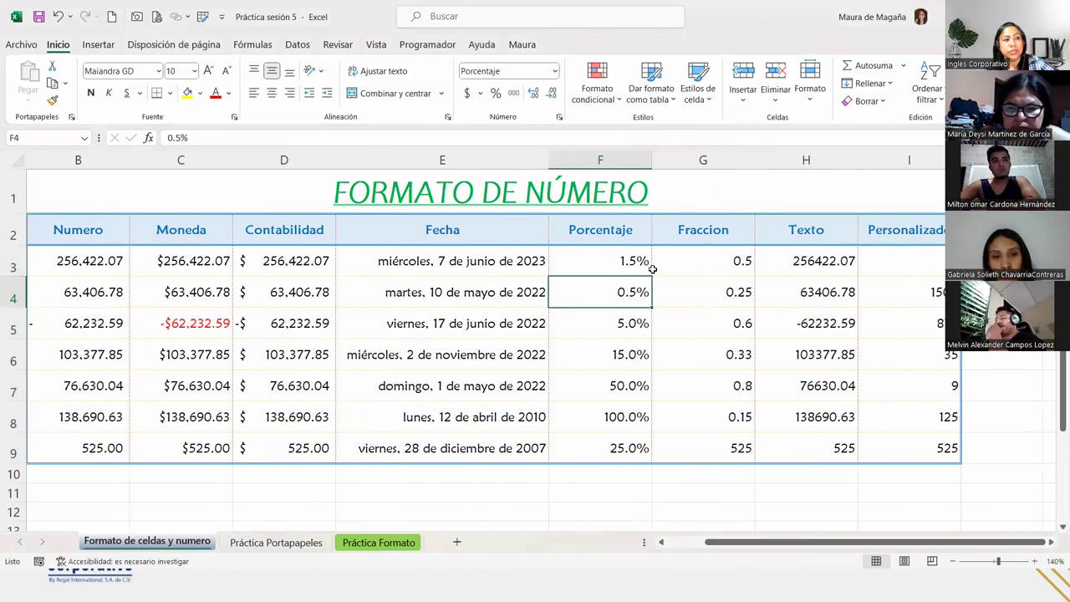
{"action": "left_click_drag", "start_coordinate": [633, 264], "coordinate": [638, 449]}
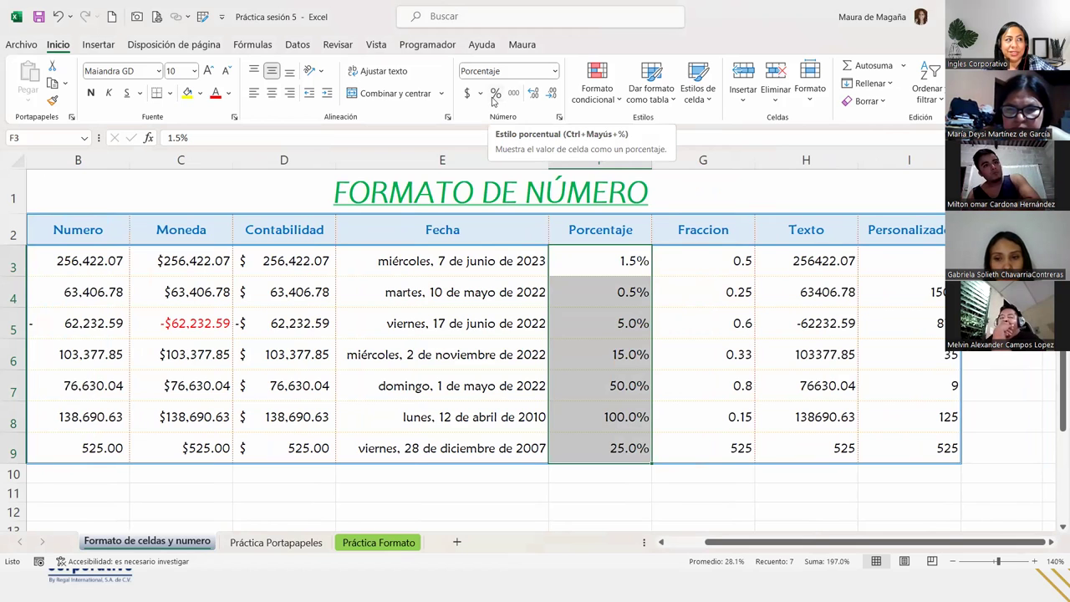
Step: Decrease decimals so F3:F9 show whole percentages like 2%, 15% and 100%
{"action": "left_click", "coordinate": [558, 119]}
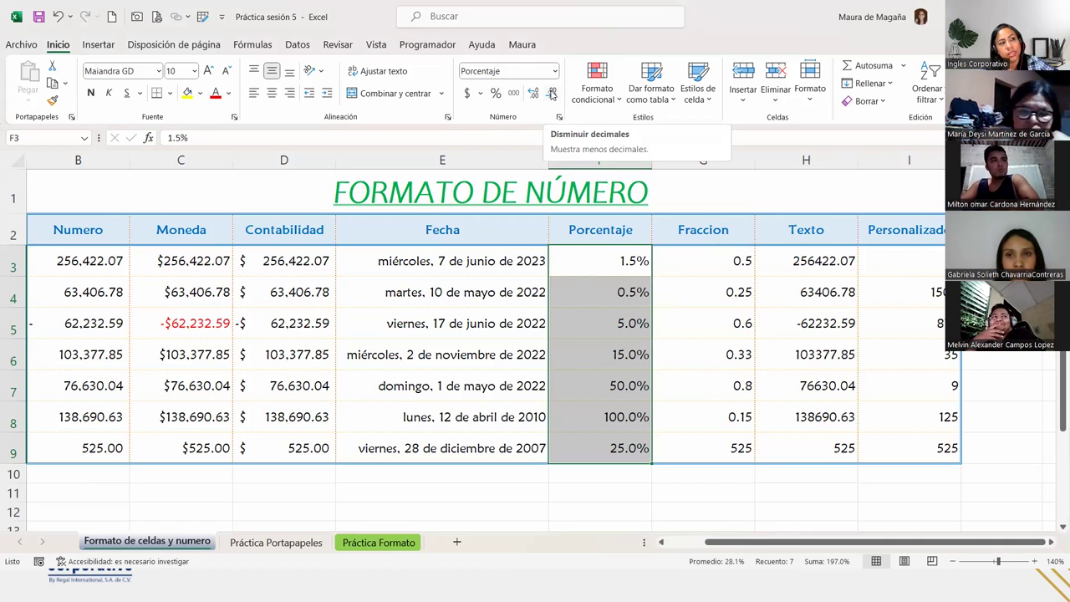
{"action": "left_click", "coordinate": [551, 93]}
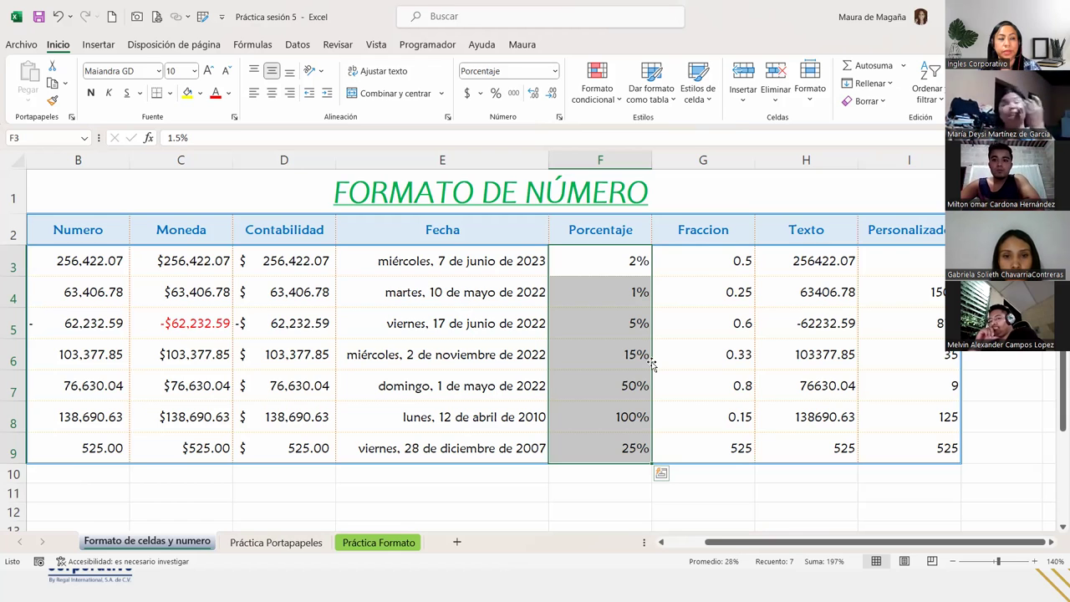
Step: Apply the Fracción format to G3:G9 and check values in G4 and G9
{"action": "left_click", "coordinate": [706, 257]}
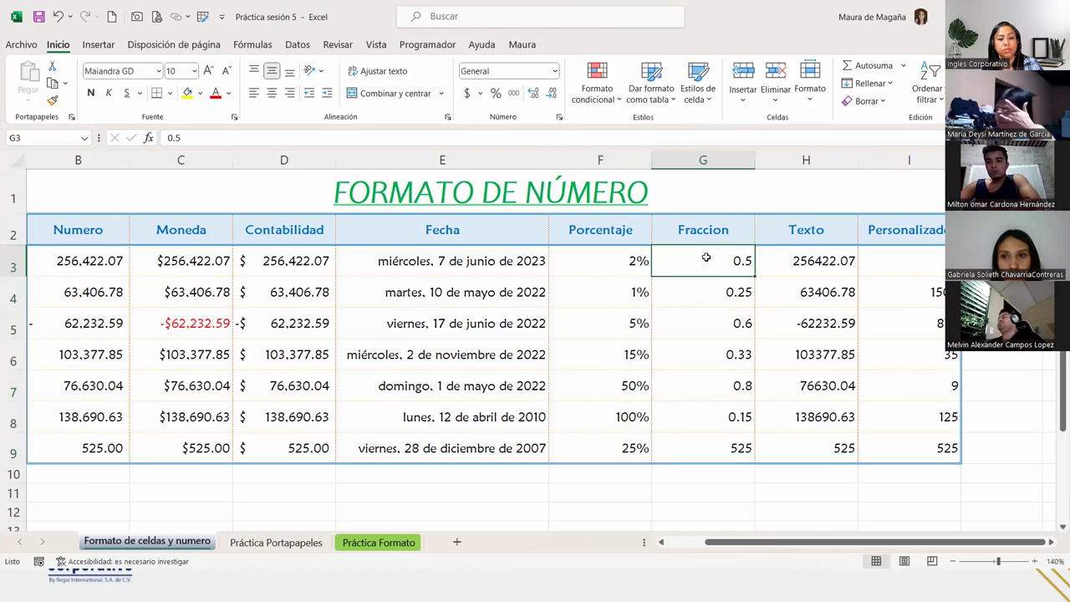
{"action": "key", "text": "ctrl+shift+Down"}
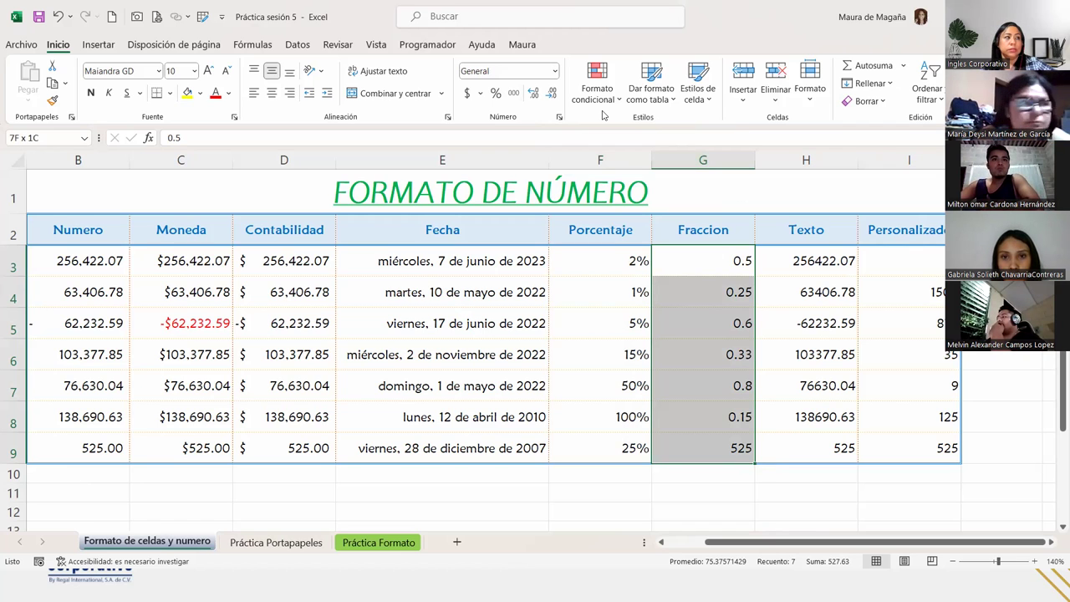
{"action": "left_click", "coordinate": [559, 117]}
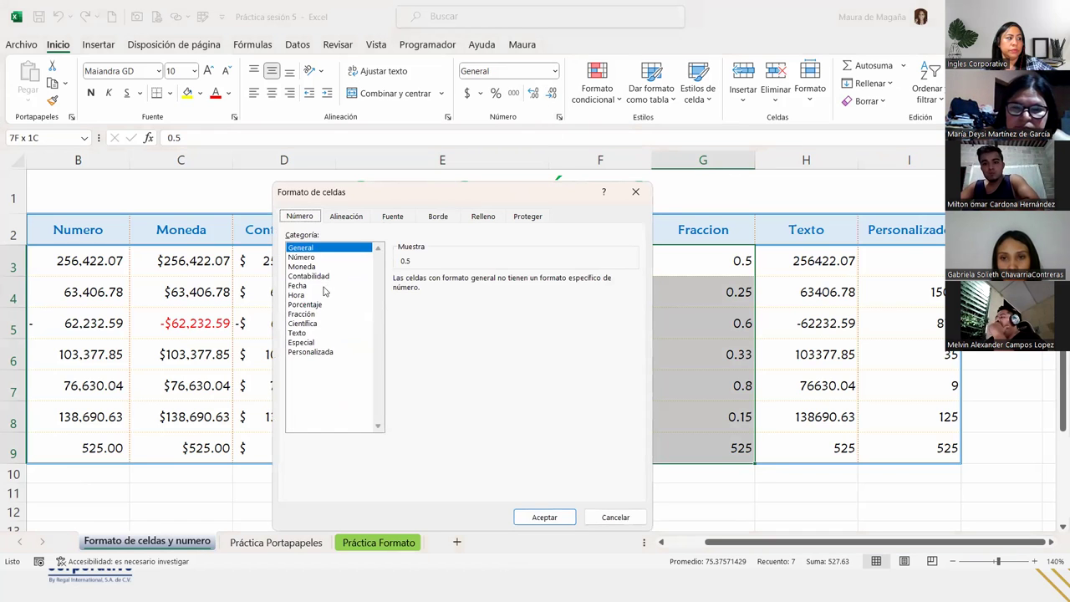
{"action": "left_click", "coordinate": [303, 313]}
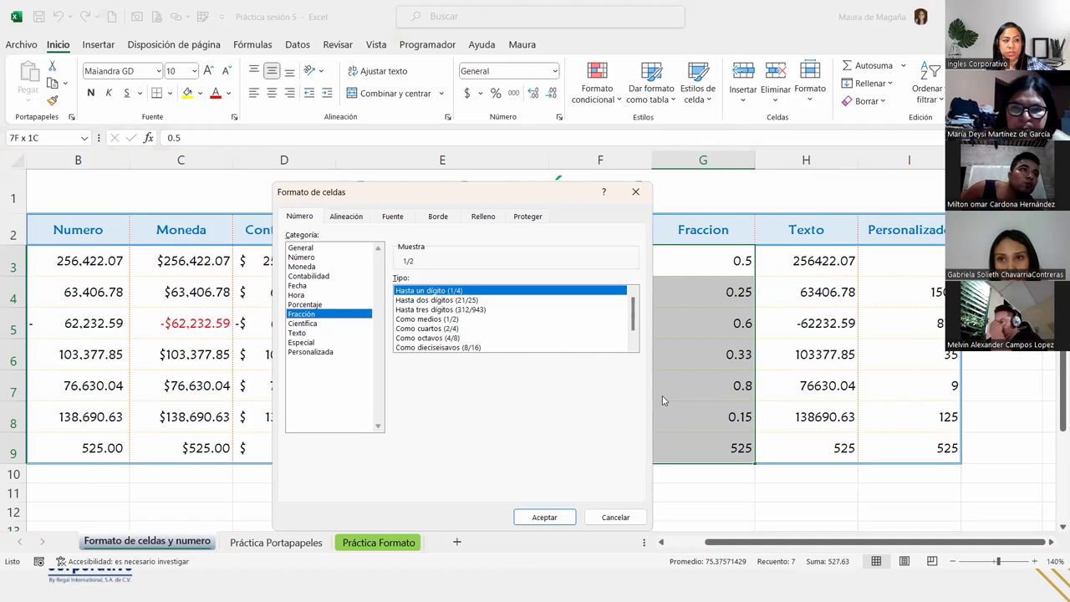
{"action": "left_click", "coordinate": [544, 516]}
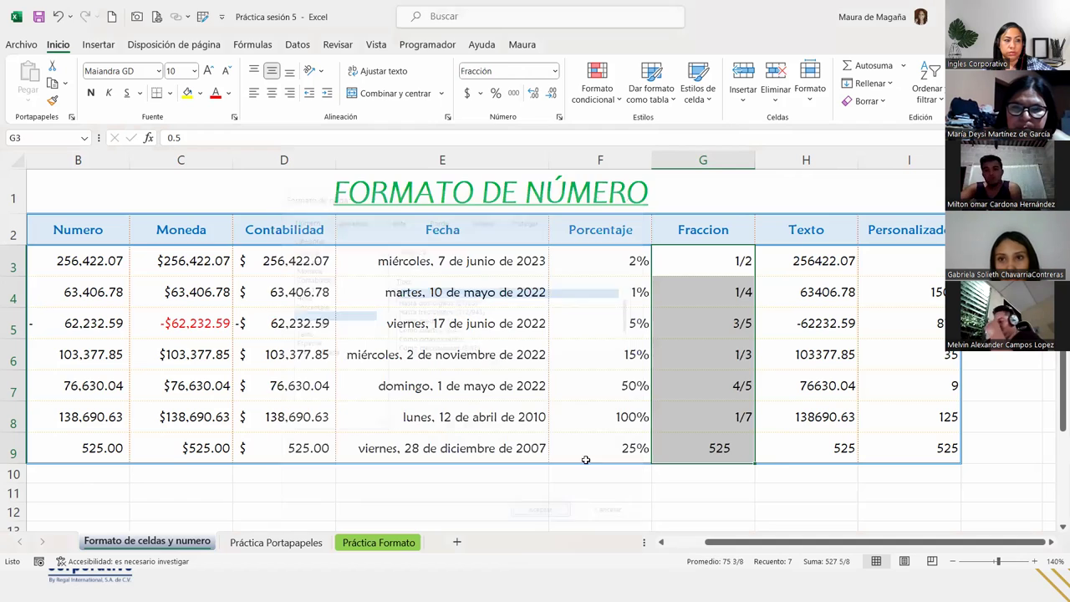
{"action": "left_click", "coordinate": [689, 296]}
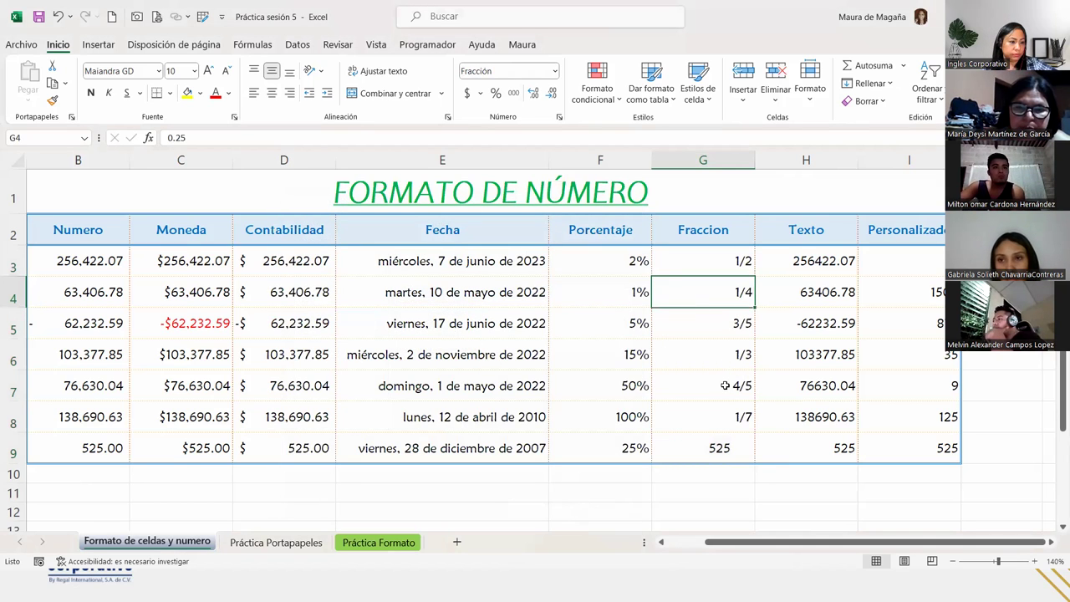
{"action": "left_click", "coordinate": [706, 448]}
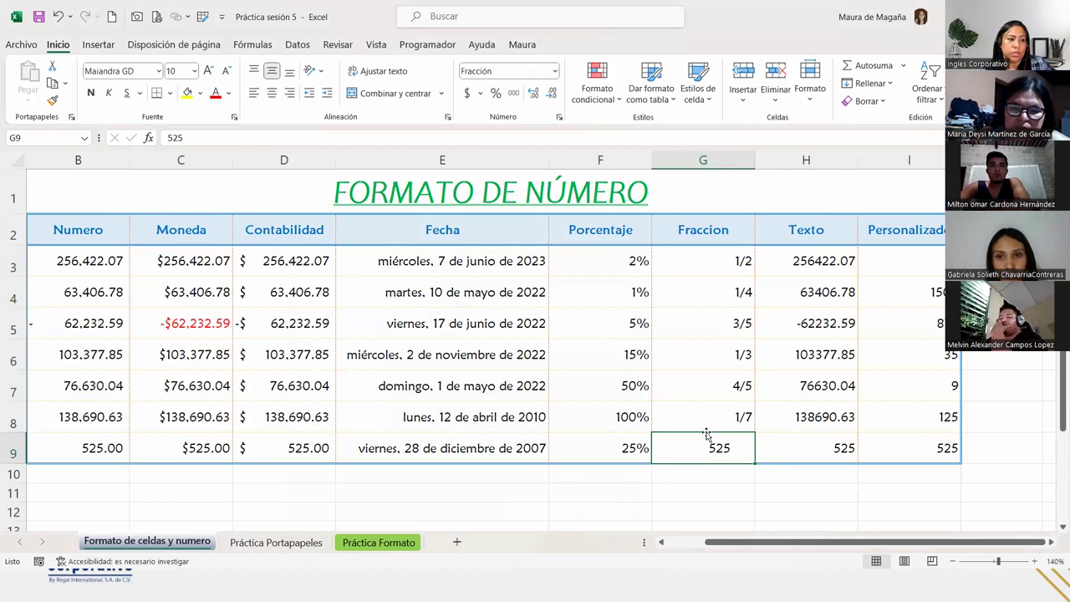
Step: Change G9 from 525 to 0.525 so it displays 1/2
{"action": "double_click", "coordinate": [701, 439]}
{"action": "type", "text": "0."}
{"action": "key", "text": "Return"}
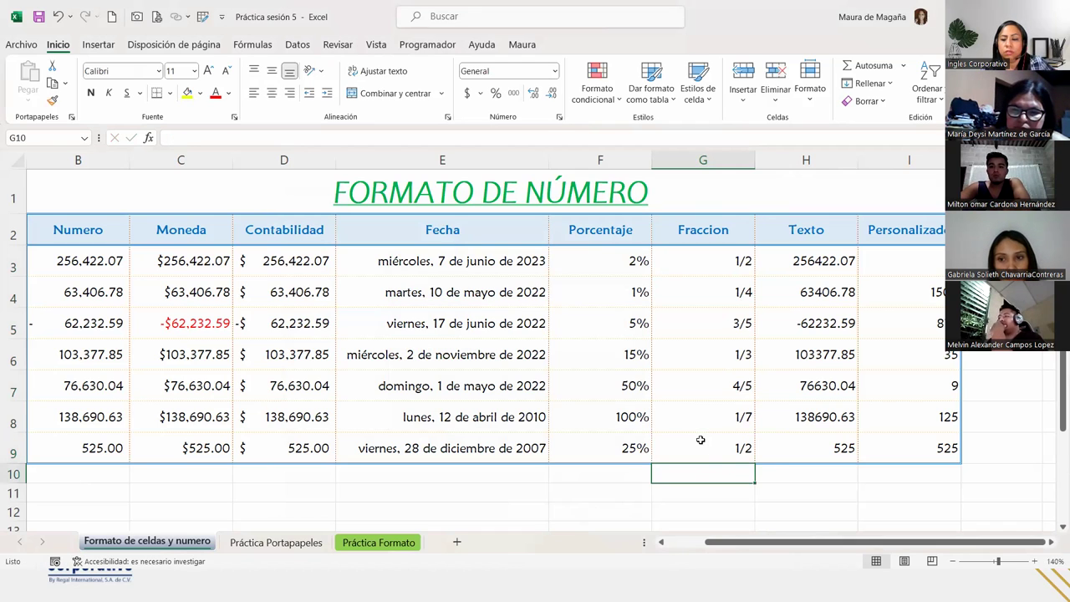
{"action": "left_click", "coordinate": [700, 439]}
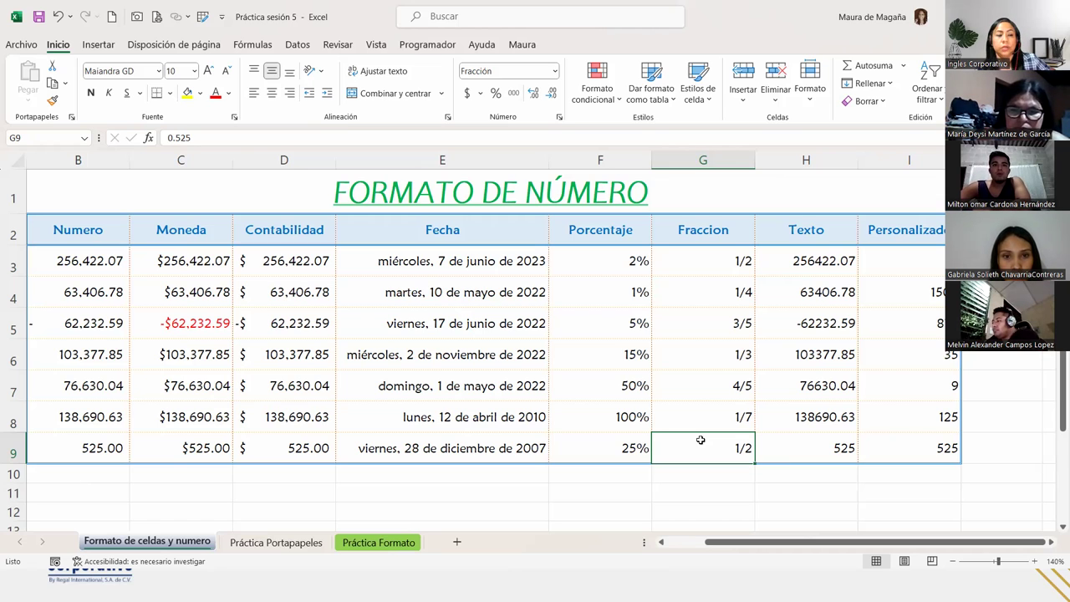
Step: Format H3:H9 as Texto and increase their indent one level
{"action": "key", "text": "Right"}
{"action": "key", "text": "Up"}
{"action": "key", "text": "Up"}
{"action": "key", "text": "Up"}
{"action": "key", "text": "Up"}
{"action": "key", "text": "Up"}
{"action": "key", "text": "Up"}
{"action": "key", "text": "Up"}
{"action": "key", "text": "Down"}
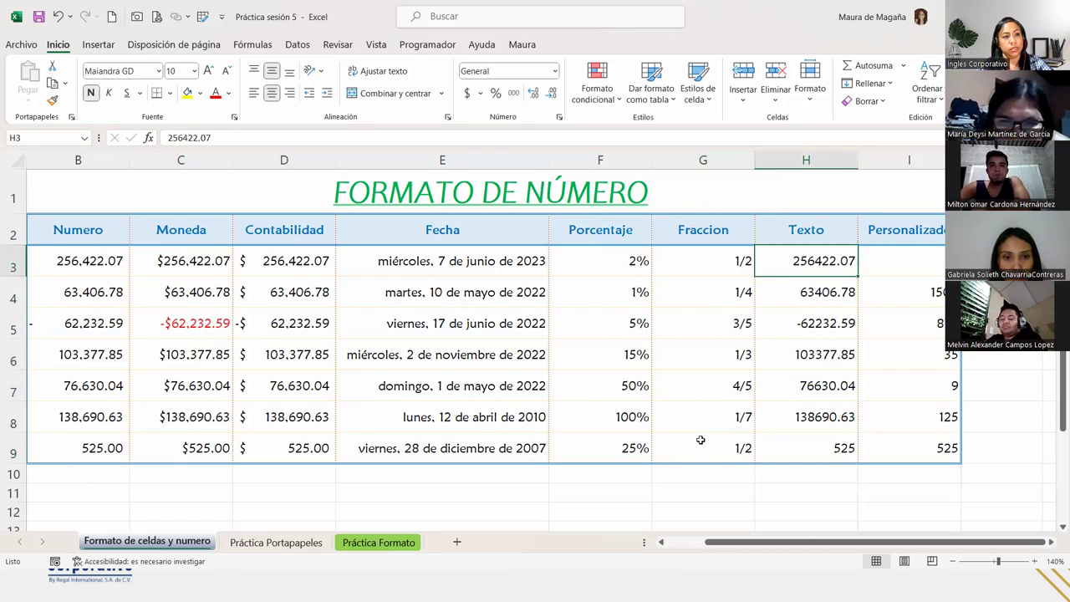
{"action": "key", "text": "shift+Down"}
{"action": "key", "text": "shift+Down"}
{"action": "key", "text": "shift+Down"}
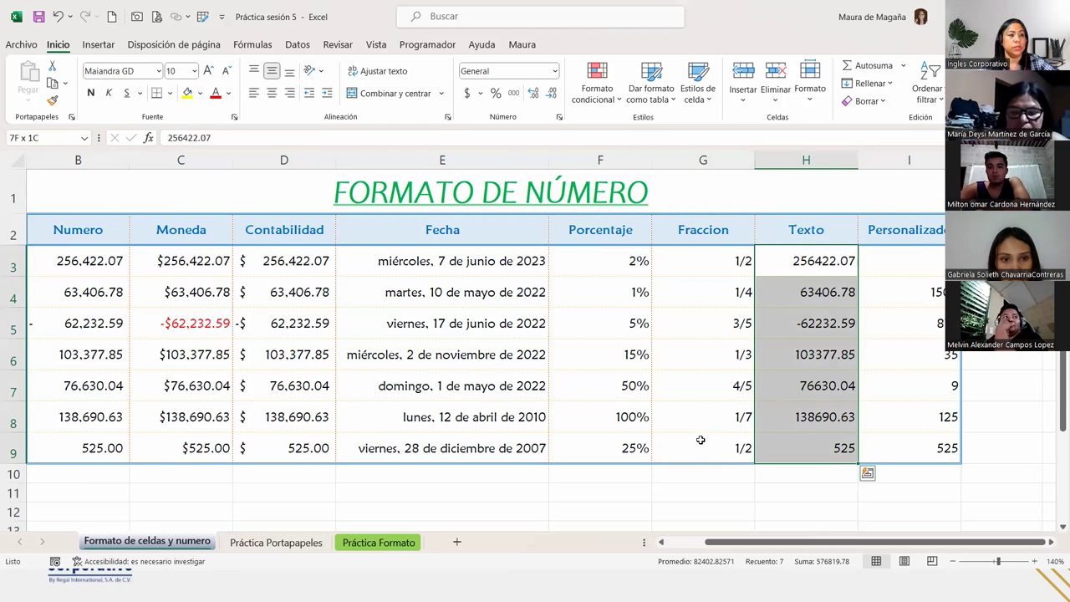
{"action": "left_click", "coordinate": [558, 119]}
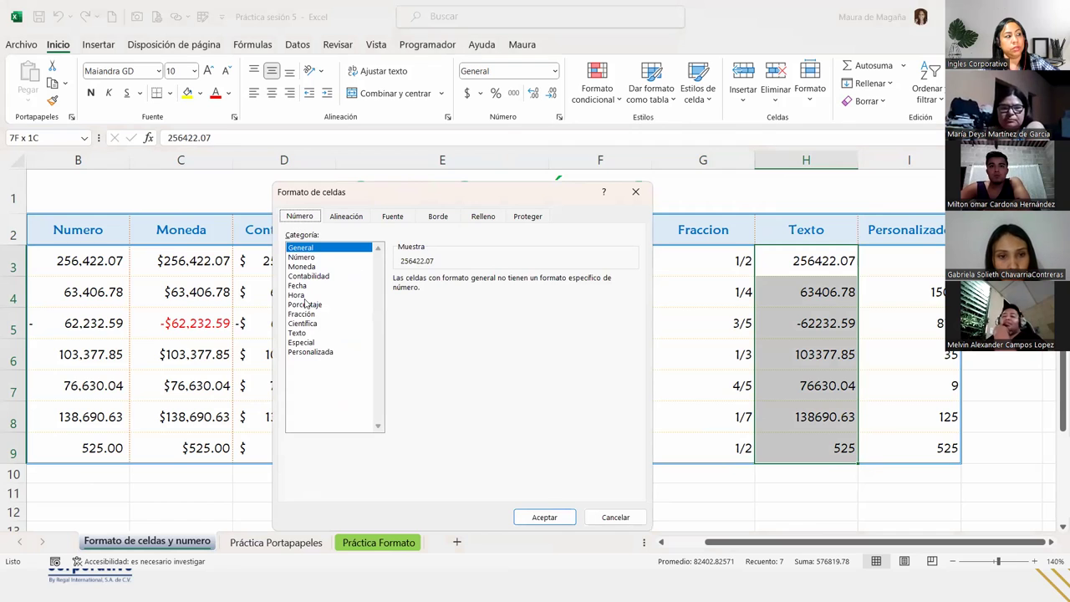
{"action": "left_click", "coordinate": [299, 332]}
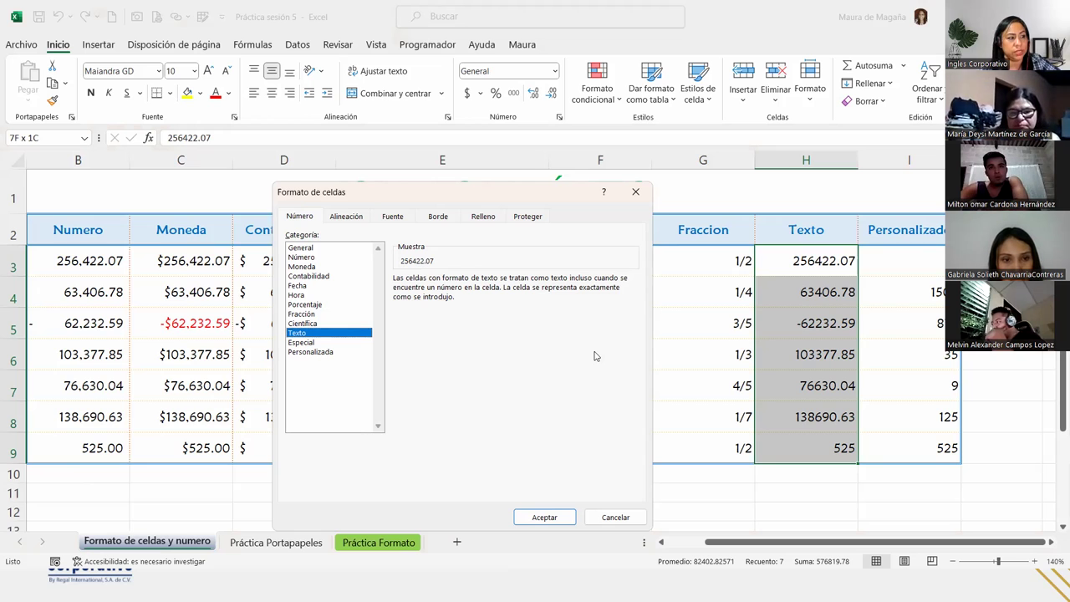
{"action": "left_click", "coordinate": [558, 515]}
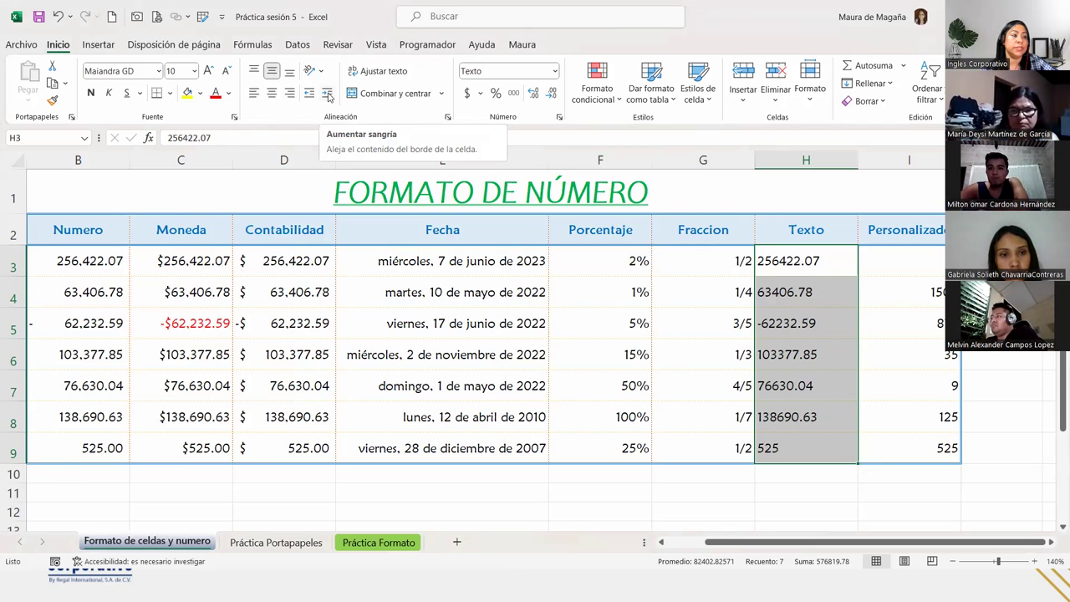
{"action": "left_click", "coordinate": [328, 97]}
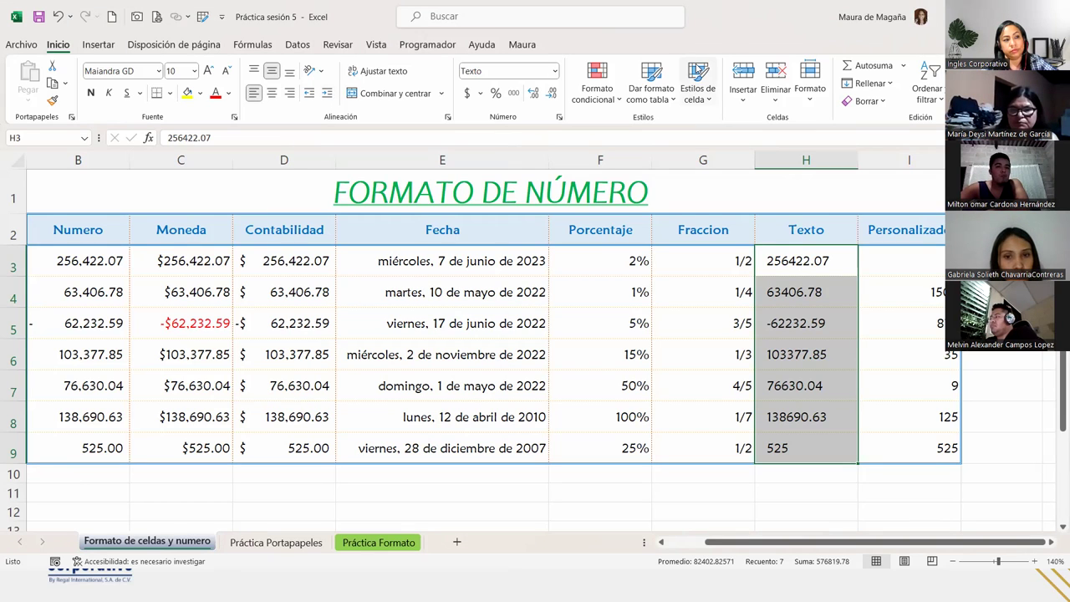
Step: Reselect H3:H9 and open Format Cells, confirming the Texto category with sample 256422.07
{"action": "left_click", "coordinate": [823, 263]}
{"action": "left_click", "coordinate": [879, 254]}
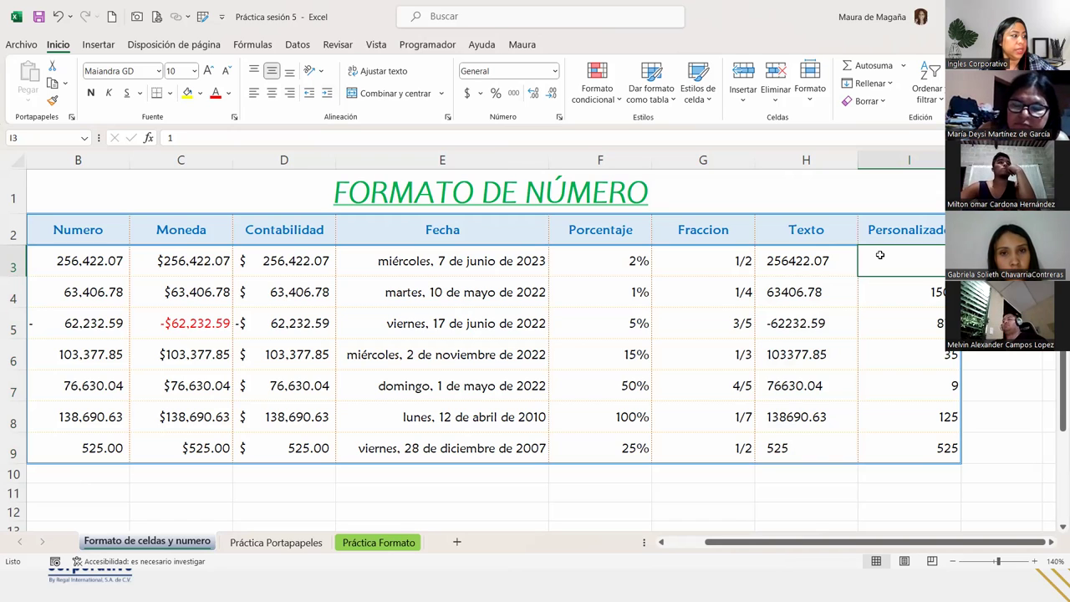
{"action": "key", "text": "Left"}
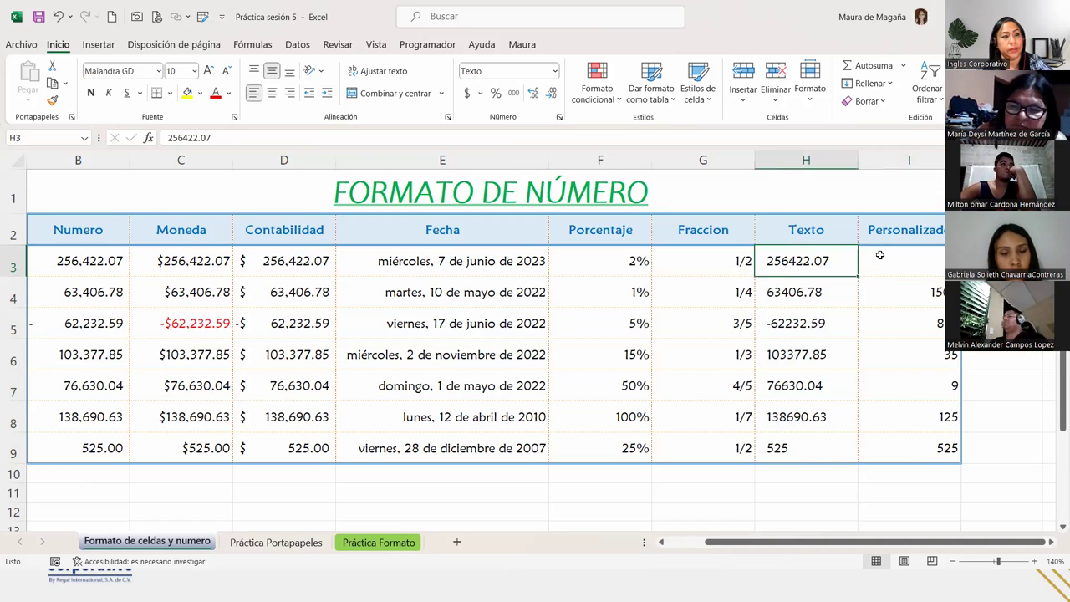
{"action": "key", "text": "ctrl+shift+Down"}
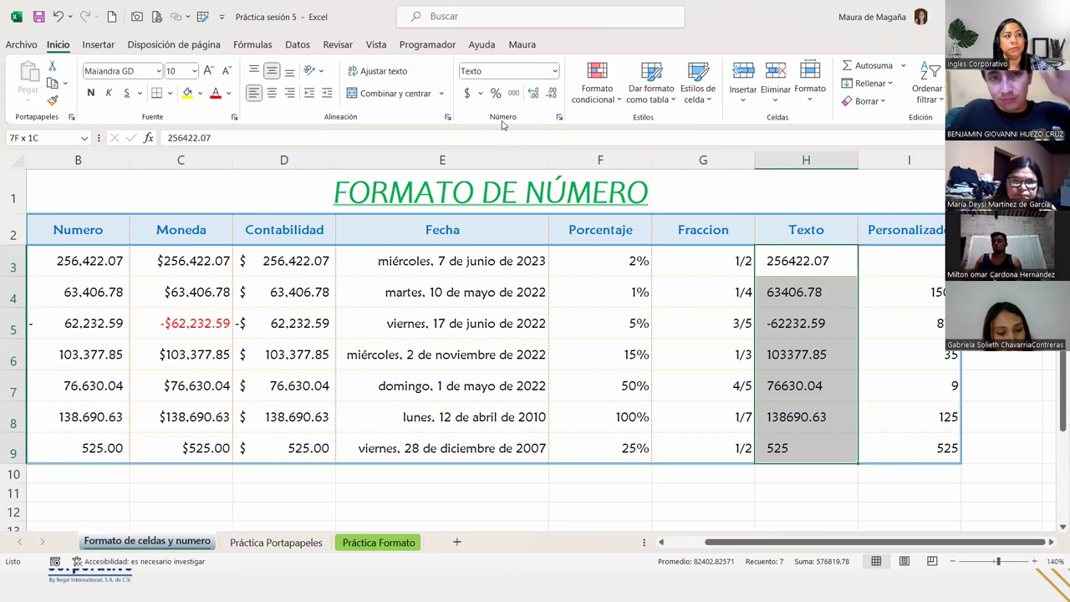
{"action": "left_click", "coordinate": [559, 117]}
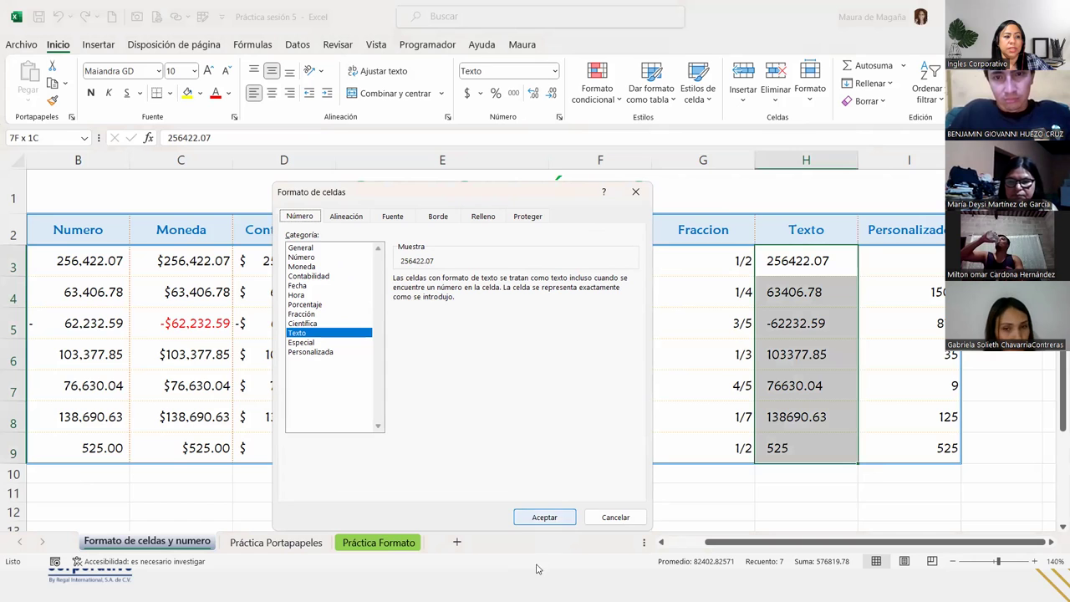
Step: Close Formato de celdas and select cell H3 alone, with focus back on the spreadsheet
{"action": "left_click", "coordinate": [542, 517]}
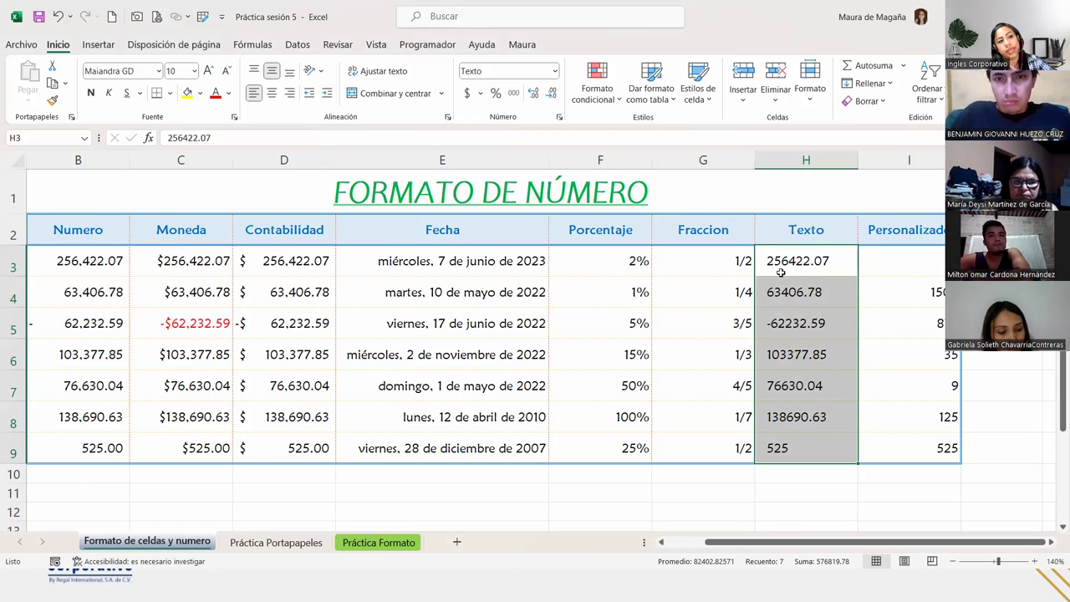
{"action": "left_click", "coordinate": [781, 271]}
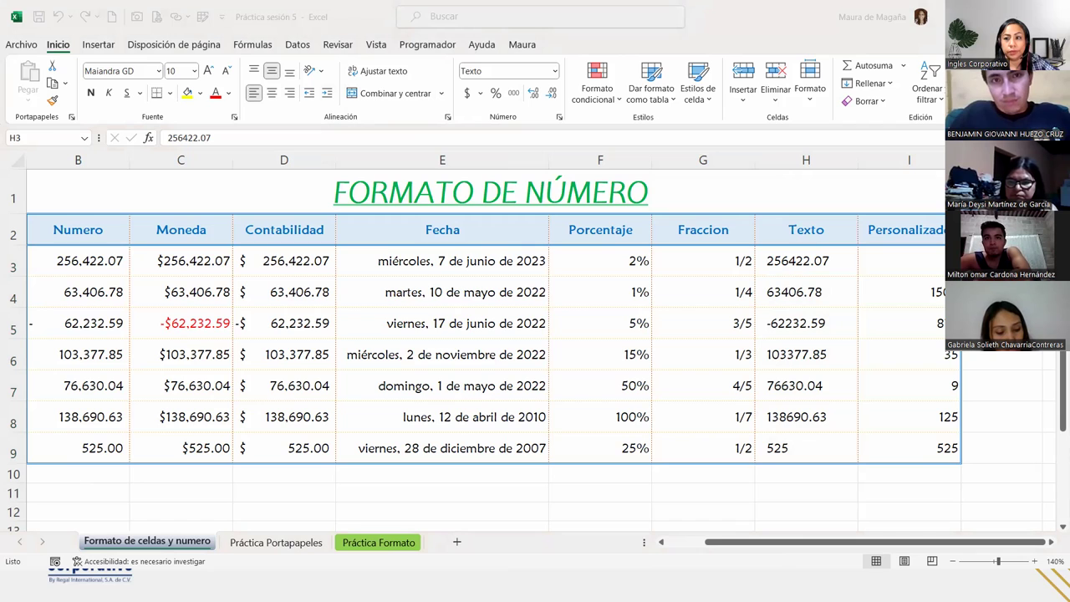
{"action": "key", "text": "alt+Tab"}
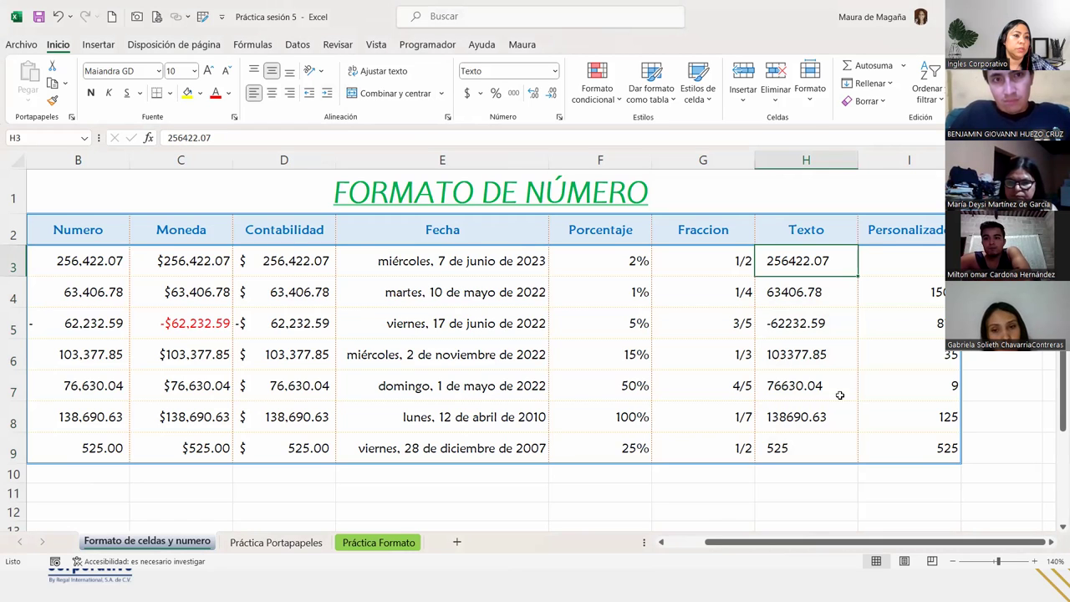
{"action": "left_click", "coordinate": [896, 268]}
{"action": "left_click_drag", "start_coordinate": [896, 267], "coordinate": [883, 453]}
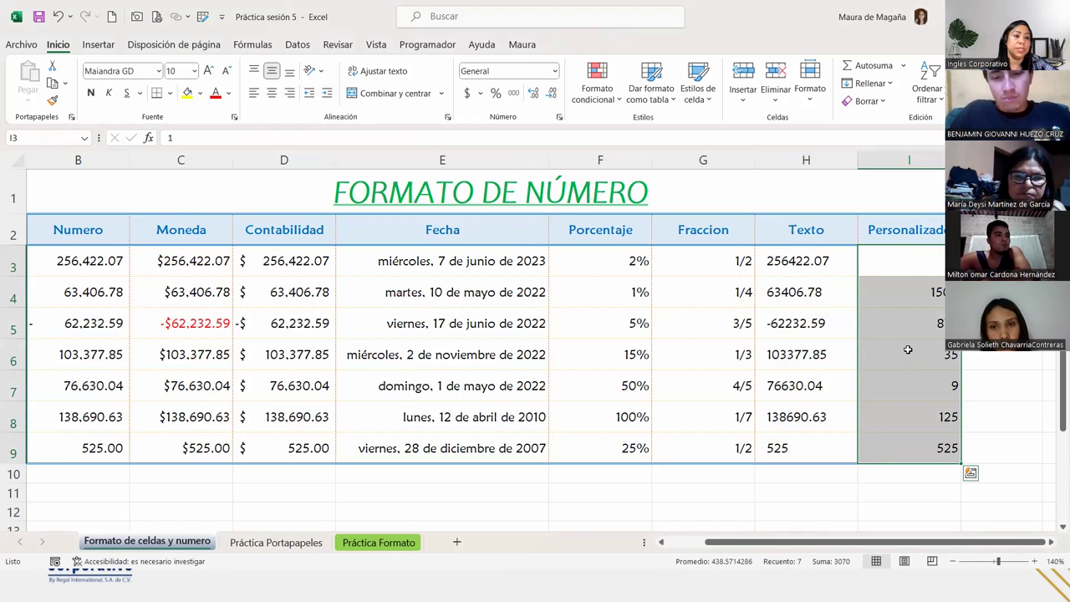
{"action": "left_click", "coordinate": [742, 495]}
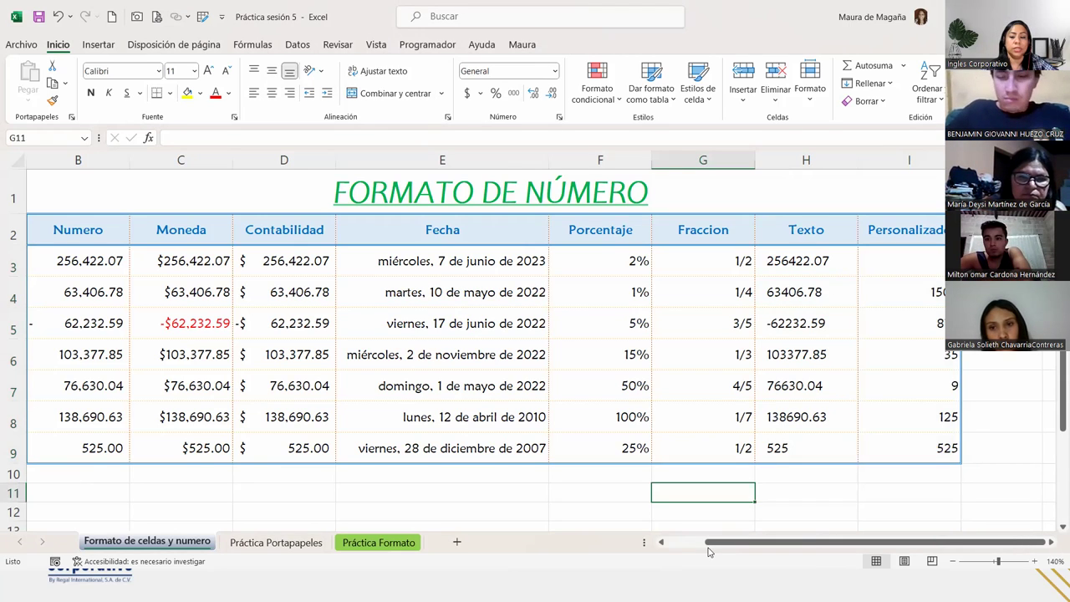
Step: Enter 00005 in cell G11, which displays as 5
{"action": "type", "text": "0000"}
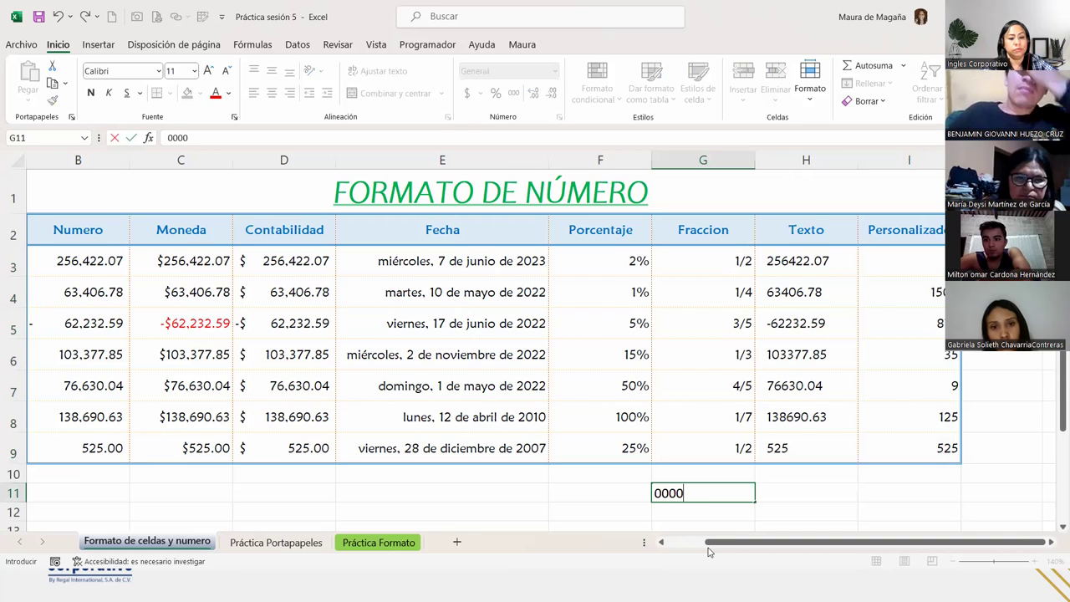
{"action": "type", "text": "5"}
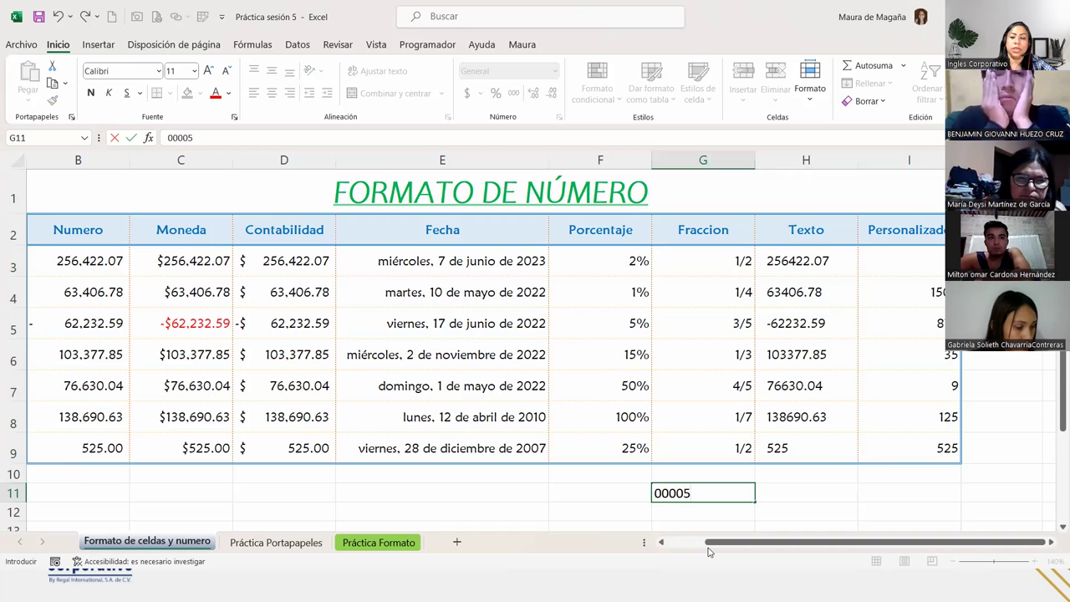
{"action": "key", "text": "Return"}
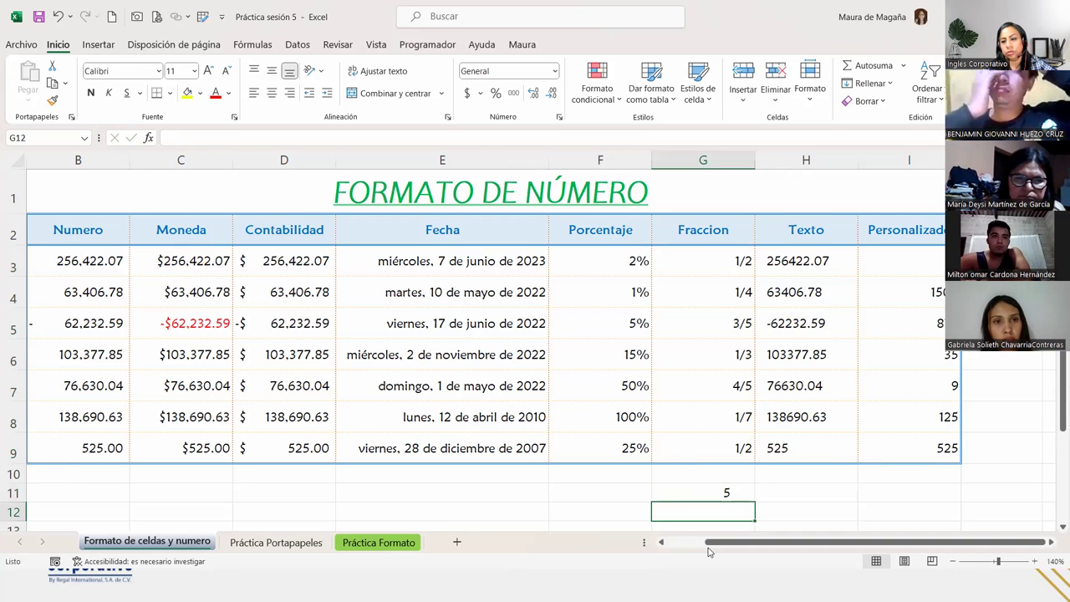
{"action": "key", "text": "Up"}
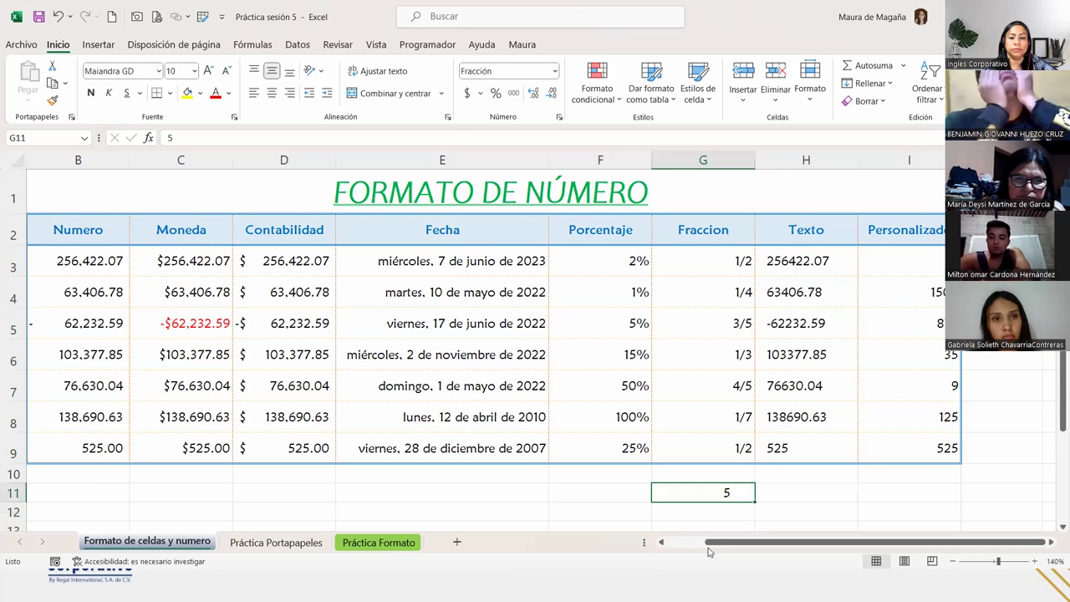
Step: Enter 000100 in cell J2 beside the Personalizado header, which displays as 100
{"action": "key", "text": "Right"}
{"action": "key", "text": "Right"}
{"action": "key", "text": "Right"}
{"action": "key", "text": "Right"}
{"action": "key", "text": "Up"}
{"action": "key", "text": "Up"}
{"action": "key", "text": "Up"}
{"action": "key", "text": "Up"}
{"action": "key", "text": "Up"}
{"action": "scroll", "coordinate": [707, 551], "scroll_direction": "right", "scroll_amount": 2}
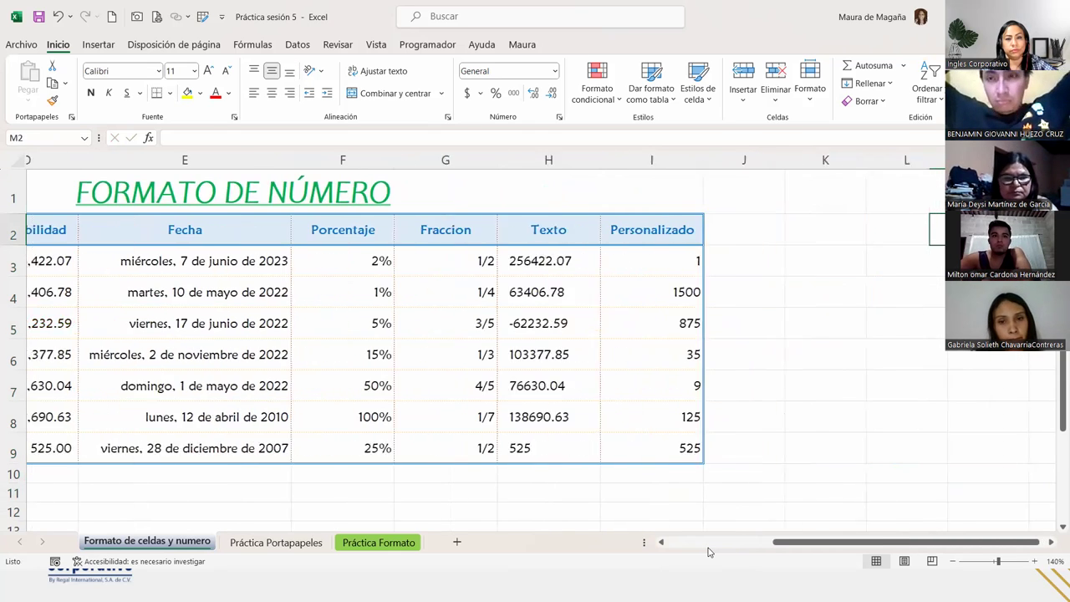
{"action": "key", "text": "Left"}
{"action": "key", "text": "ctrl+v"}
{"action": "type", "text": "000100"}
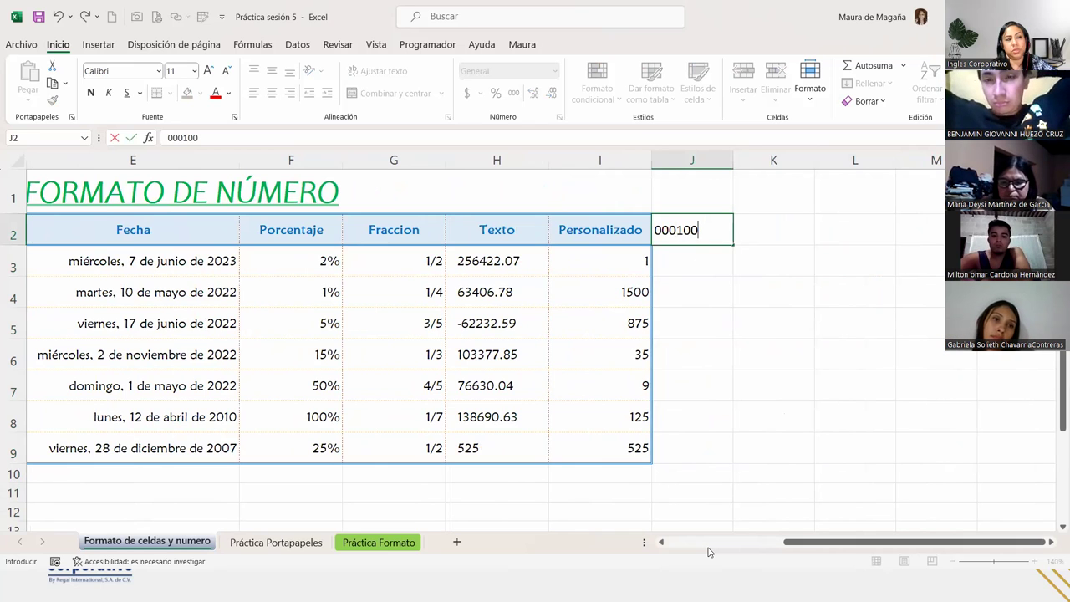
{"action": "key", "text": "Return"}
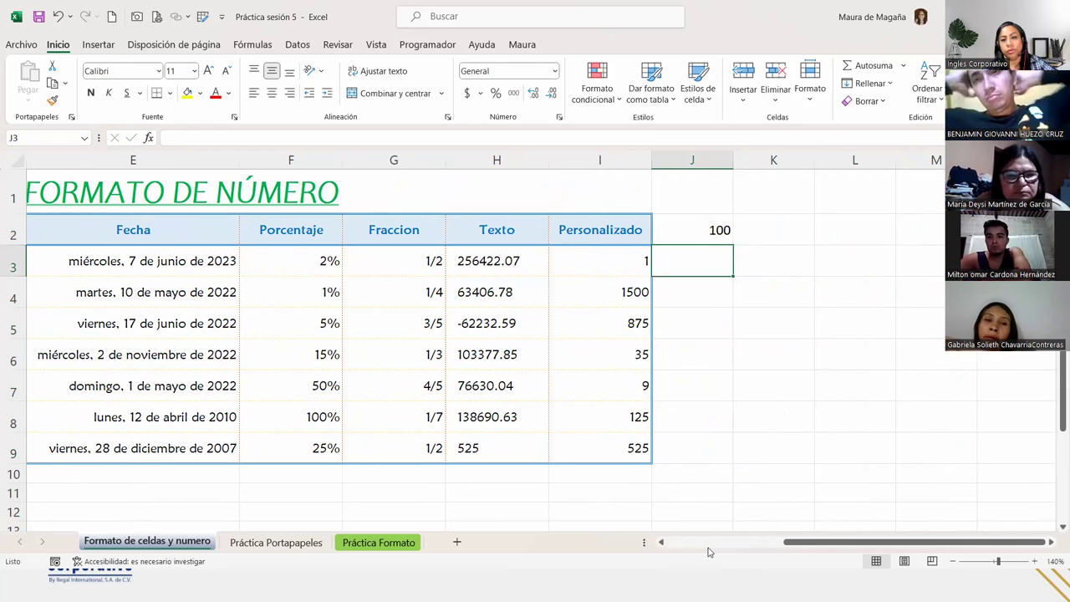
{"action": "key", "text": "Up"}
Step: Clear the stray 100 from J2 and select the Personalizado values I3:I9
{"action": "key", "text": "Delete"}
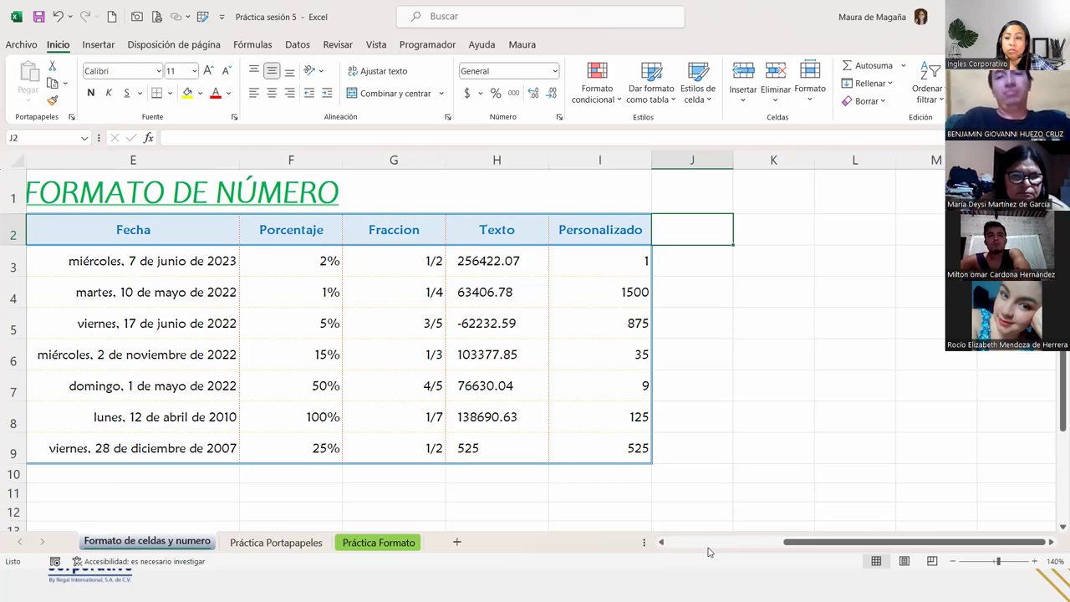
{"action": "key", "text": "Left"}
{"action": "key", "text": "Down"}
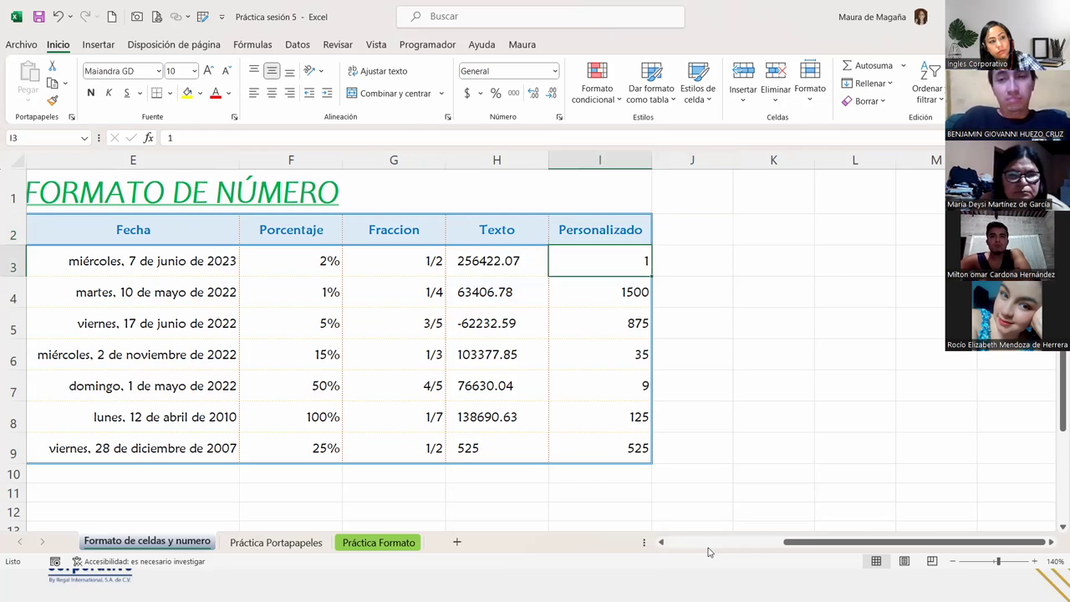
{"action": "key", "text": "ctrl+shift+Down"}
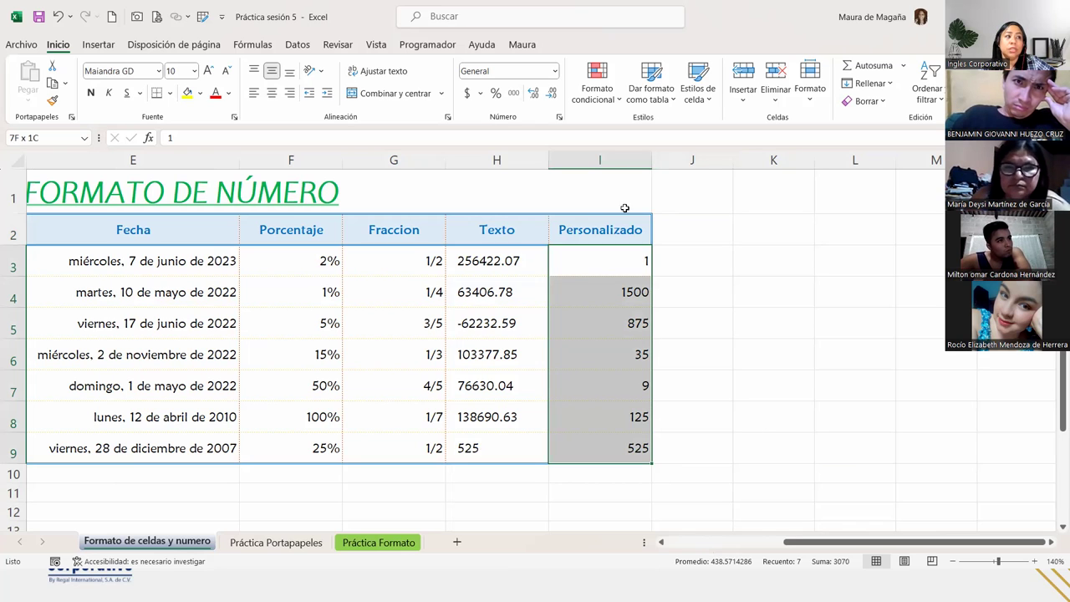
Step: Apply the custom number format 000000 to I3:I9 in Formato de celdas
{"action": "left_click", "coordinate": [559, 118]}
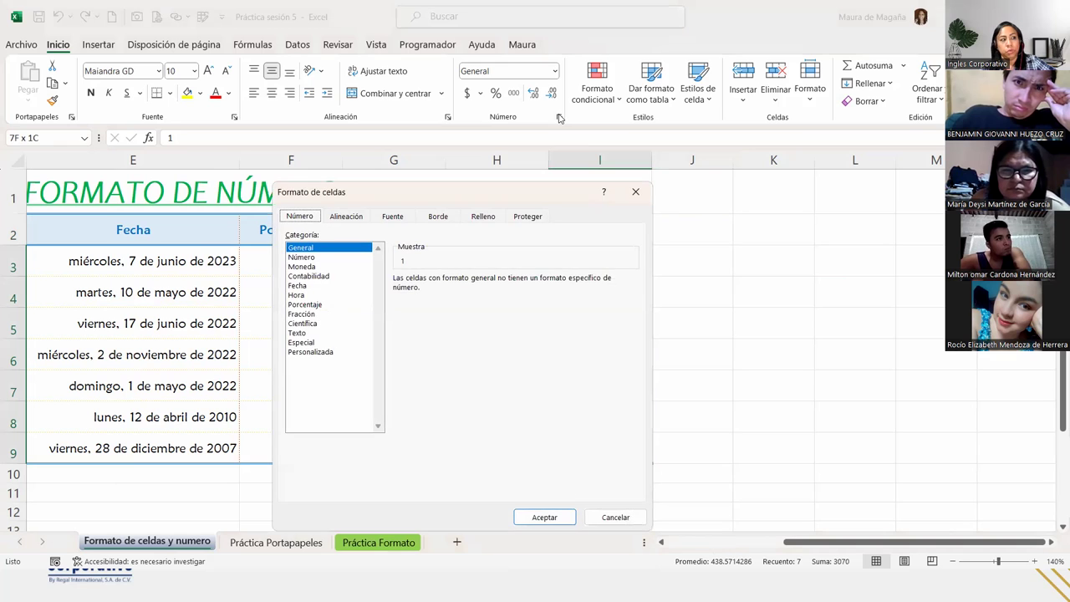
{"action": "left_click", "coordinate": [324, 352]}
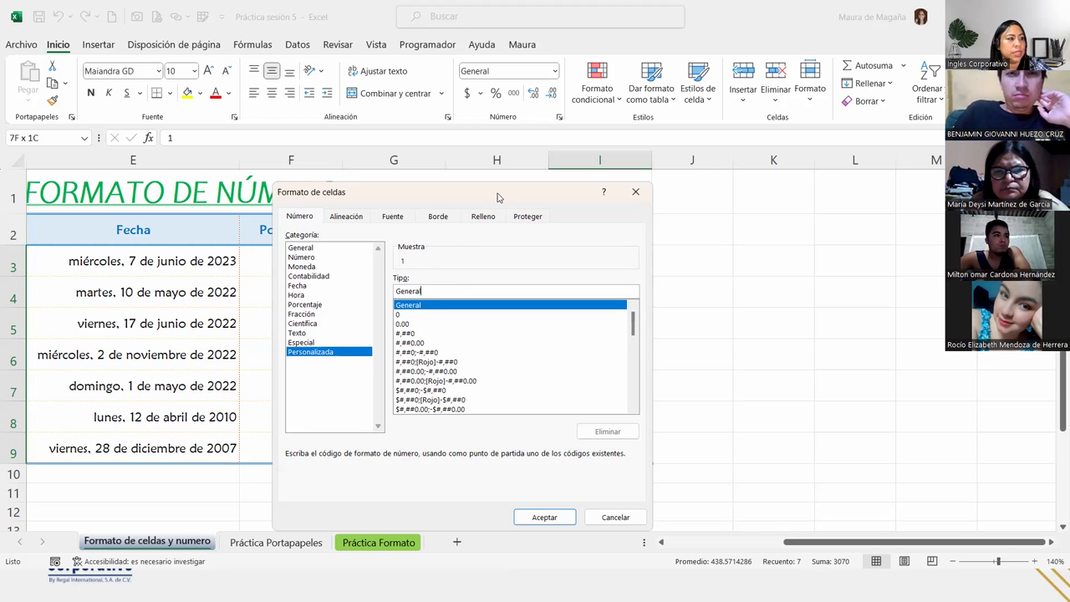
{"action": "left_click_drag", "start_coordinate": [498, 197], "coordinate": [394, 176]}
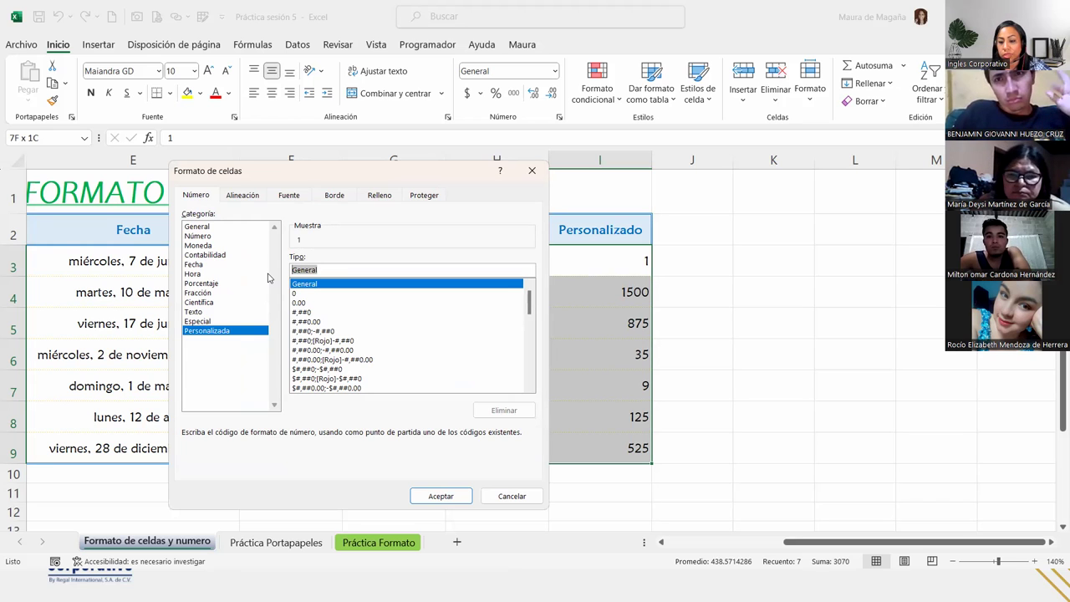
{"action": "type", "text": "000"}
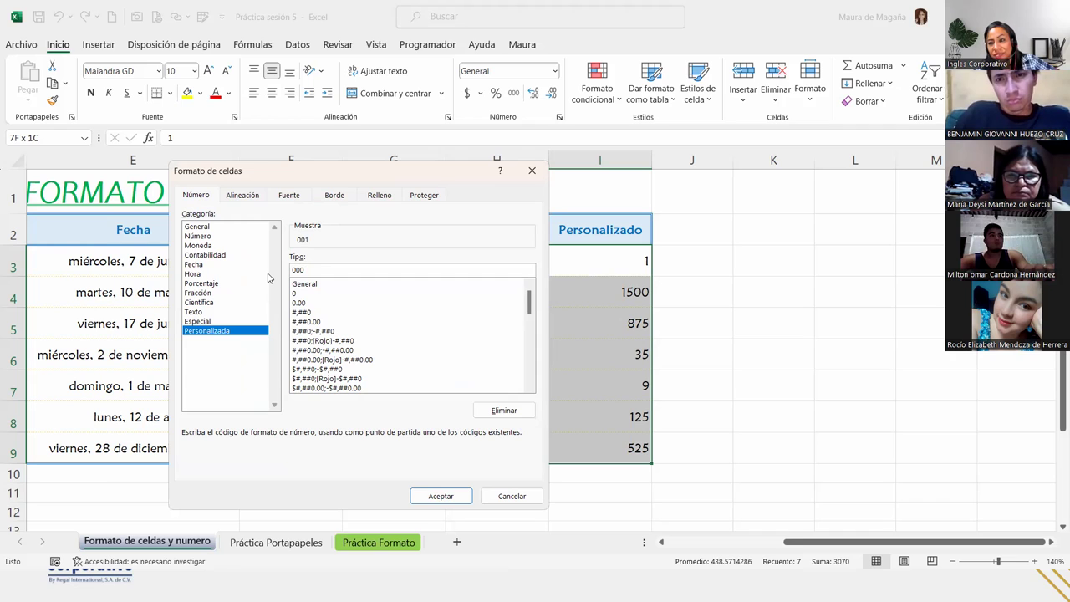
{"action": "type", "text": "000"}
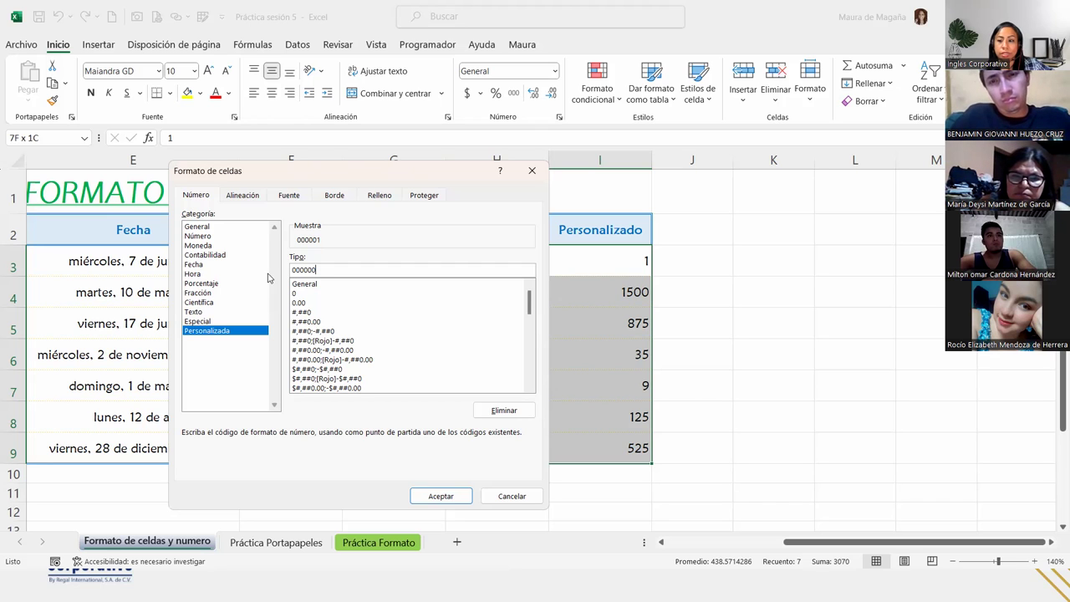
{"action": "key", "text": "Return"}
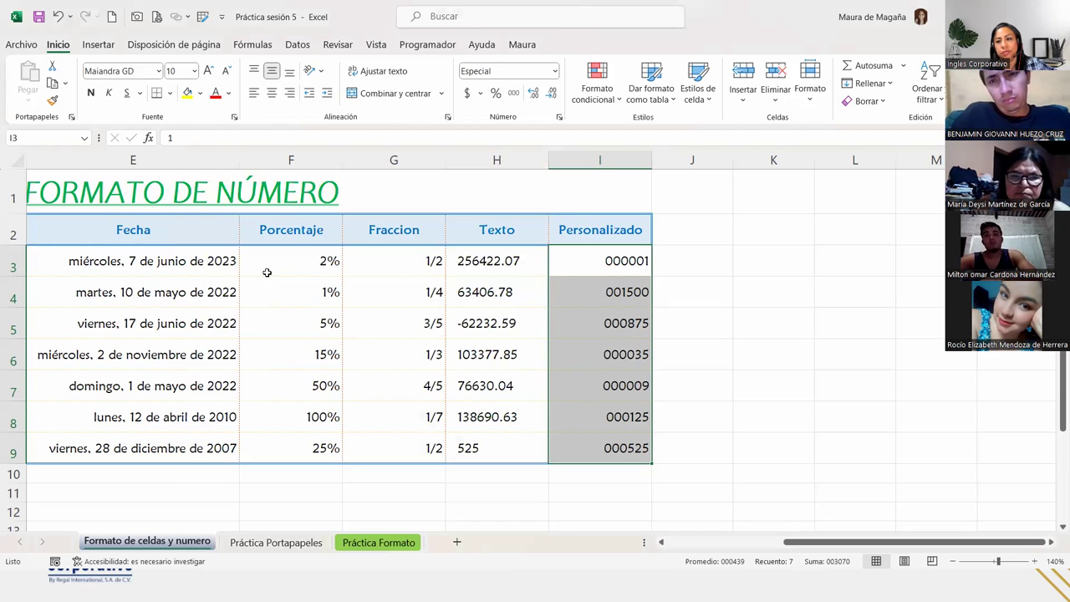
Step: Inspect the stored values down the Personalizado column, including 1500 in I4
{"action": "left_click", "coordinate": [609, 274]}
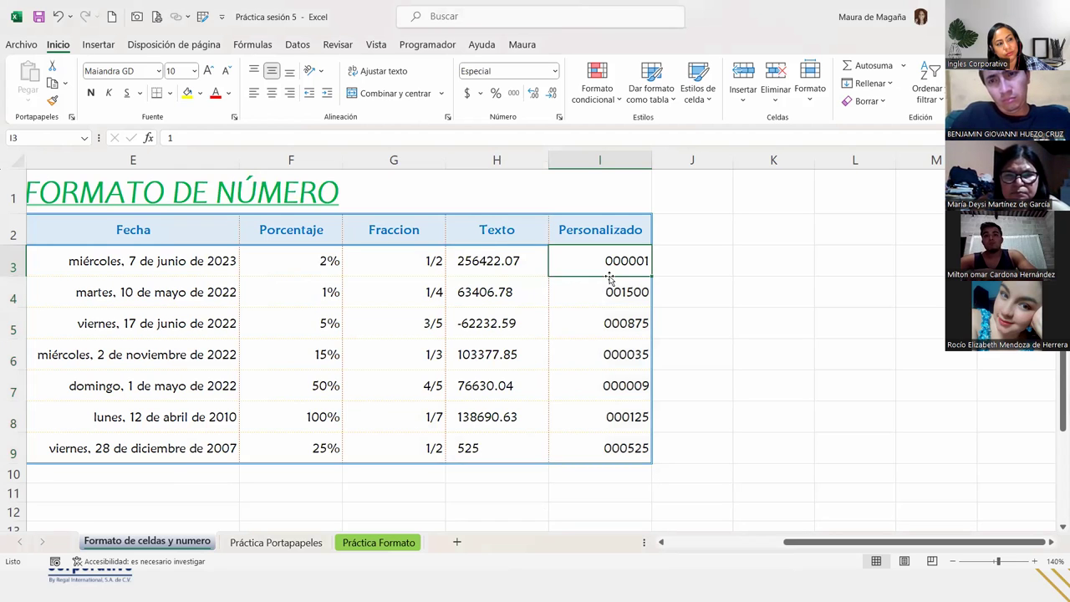
{"action": "left_click", "coordinate": [608, 314]}
{"action": "left_click", "coordinate": [613, 368]}
{"action": "left_click", "coordinate": [609, 406]}
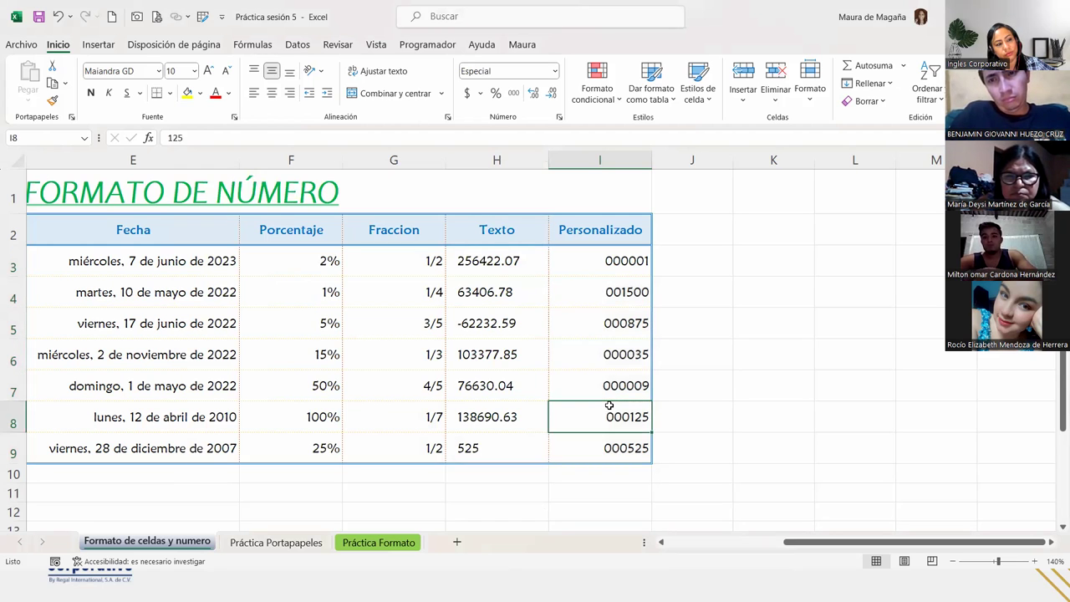
{"action": "left_click", "coordinate": [611, 440]}
{"action": "left_click", "coordinate": [610, 271]}
{"action": "left_click", "coordinate": [599, 301]}
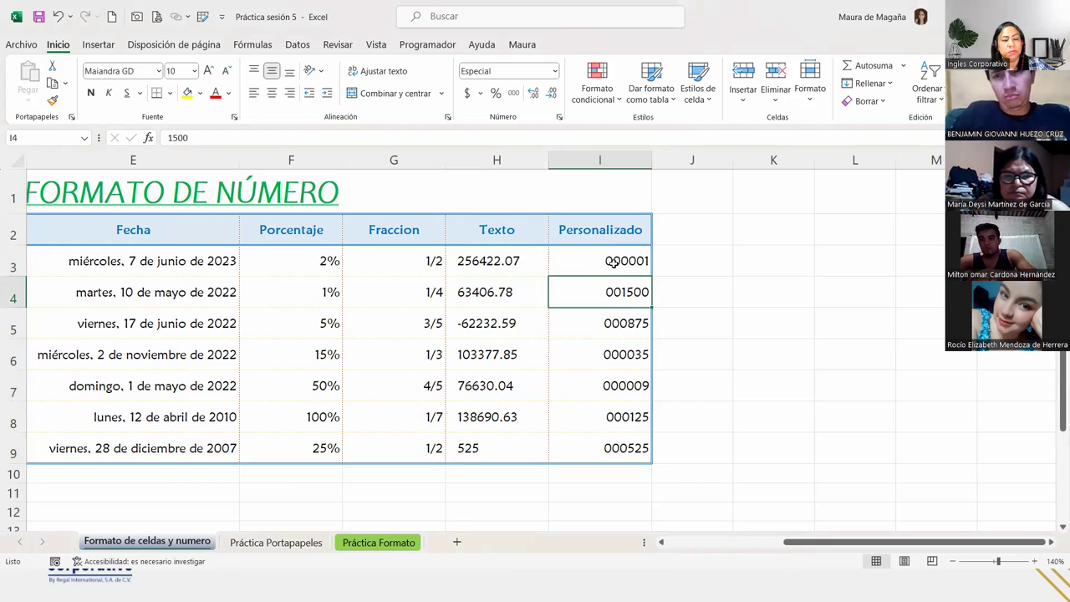
Step: Replace the value in I3 with 1100, which shows as 001100
{"action": "left_click", "coordinate": [613, 262]}
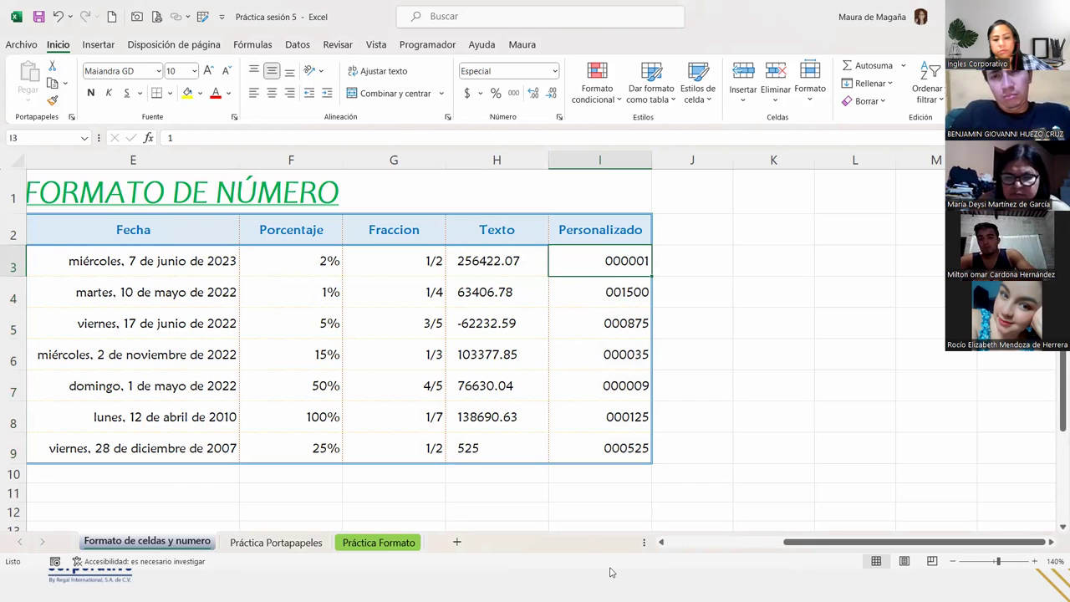
{"action": "type", "text": "1100"}
{"action": "key", "text": "Return"}
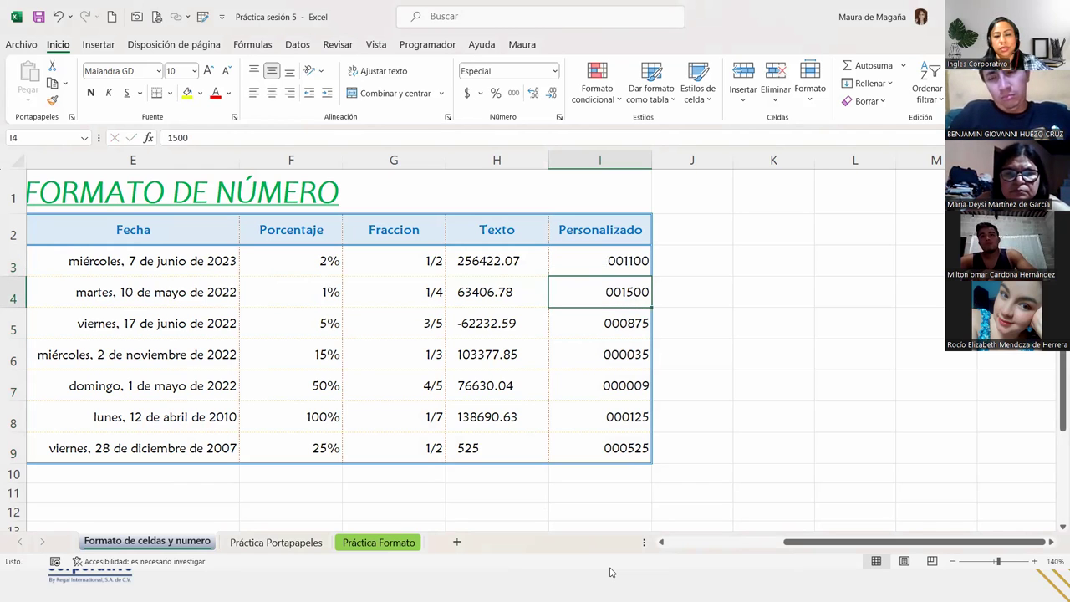
{"action": "key", "text": "Up"}
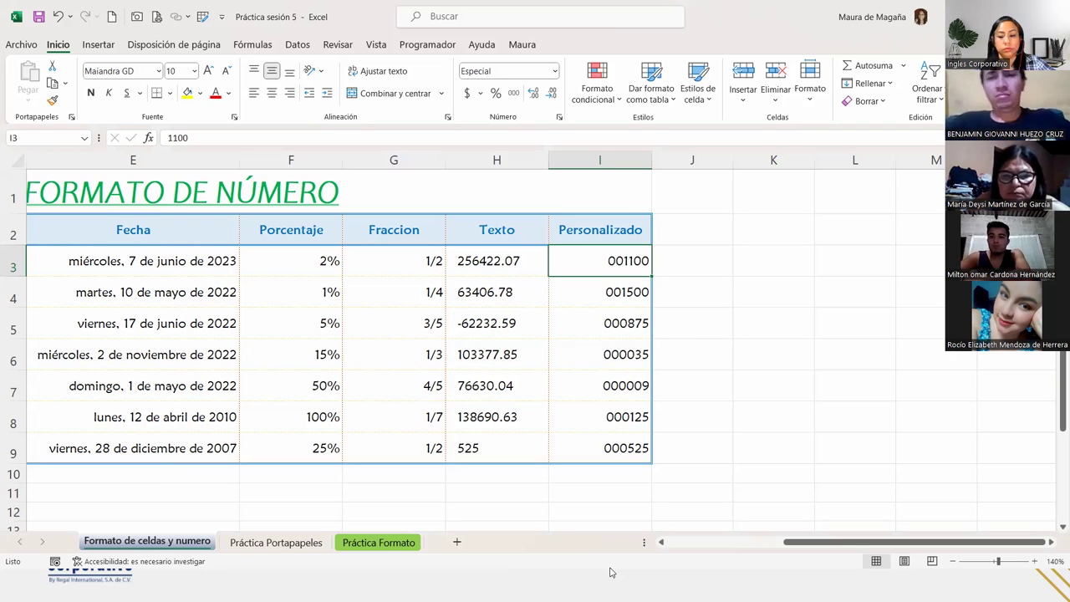
Step: Check the Contabilidad value in D4, then switch to the Práctica Formato sheet
{"action": "key", "text": "Left"}
{"action": "key", "text": "Left"}
{"action": "key", "text": "Left"}
{"action": "key", "text": "Left"}
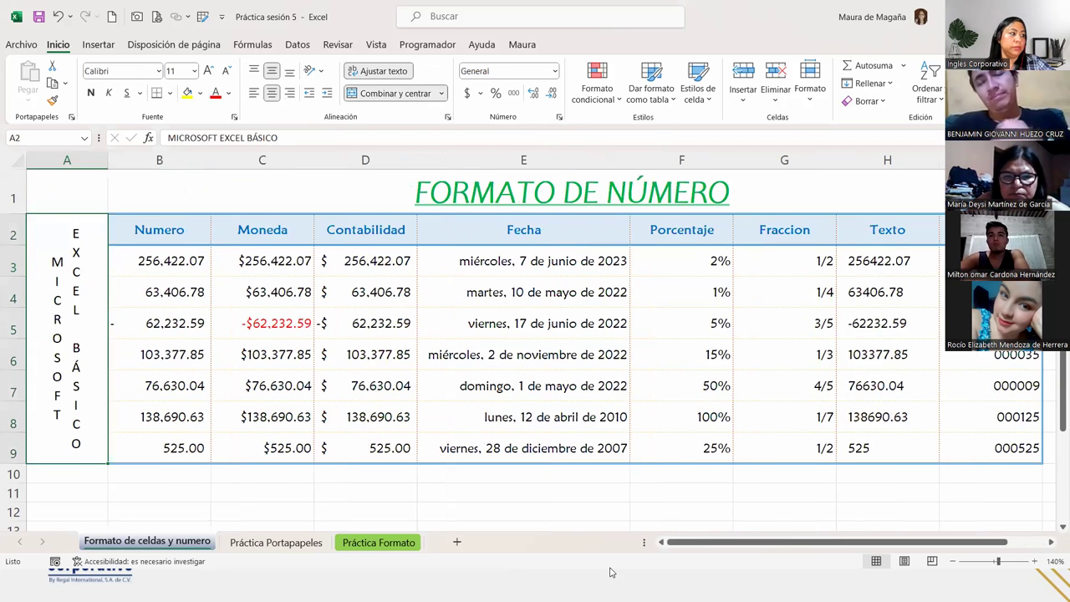
{"action": "key", "text": "Right"}
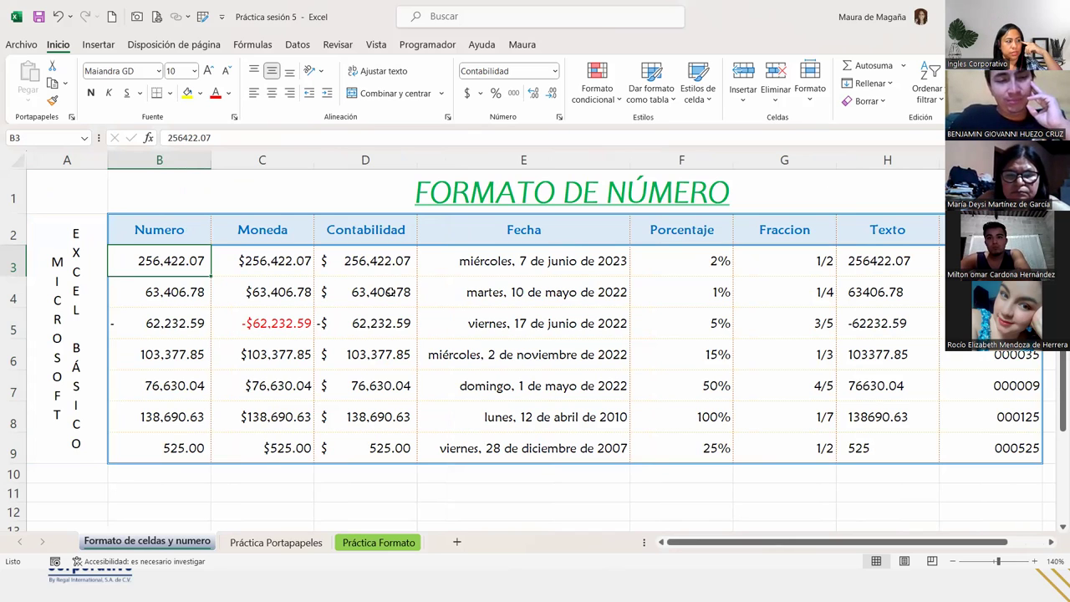
{"action": "left_click", "coordinate": [388, 290]}
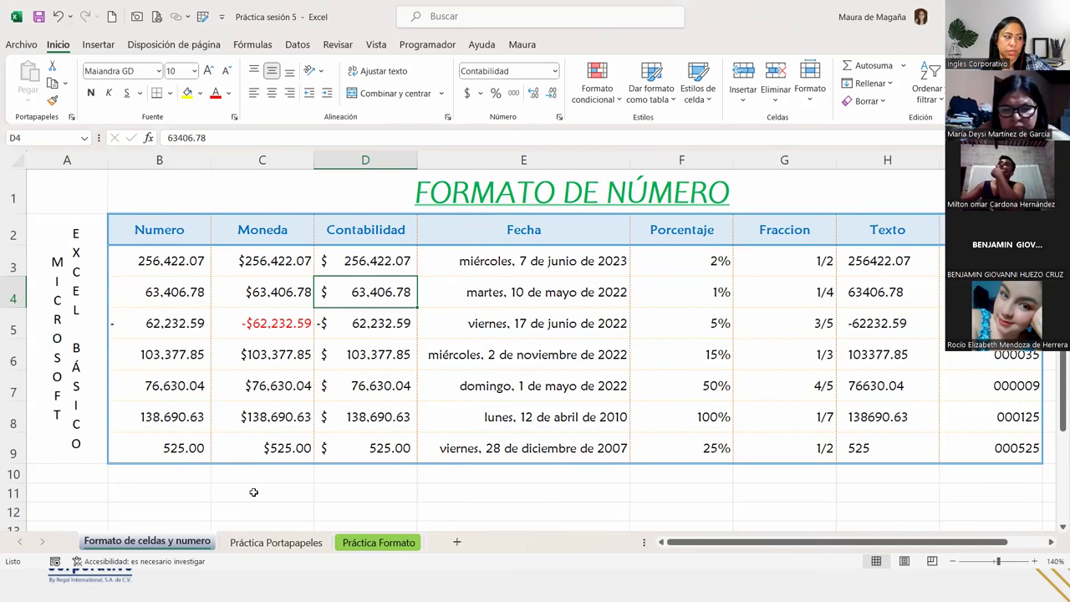
{"action": "left_click", "coordinate": [358, 540]}
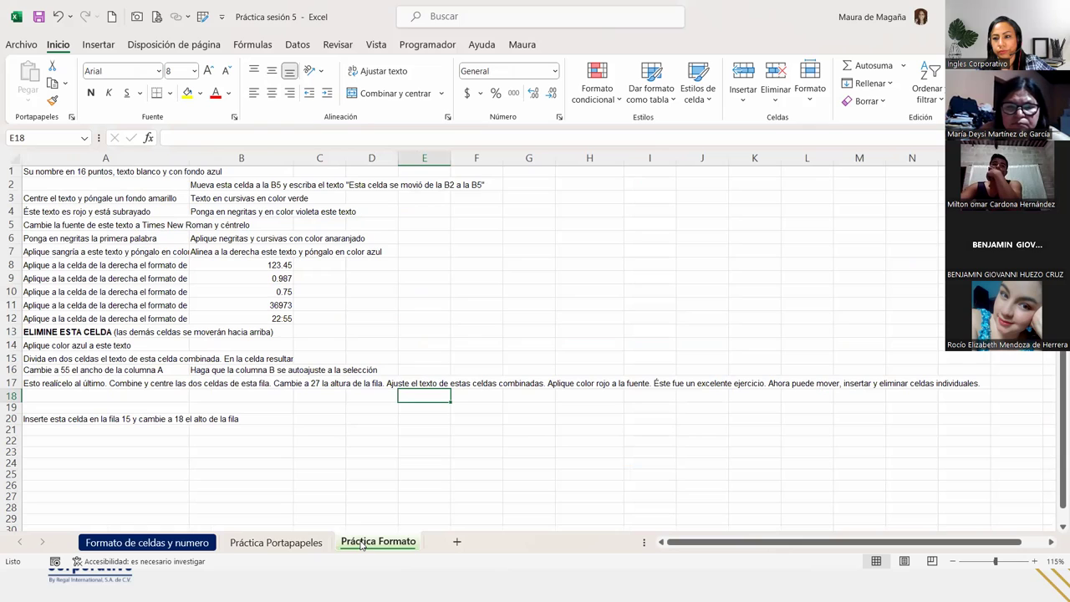
{"action": "left_click", "coordinate": [119, 171]}
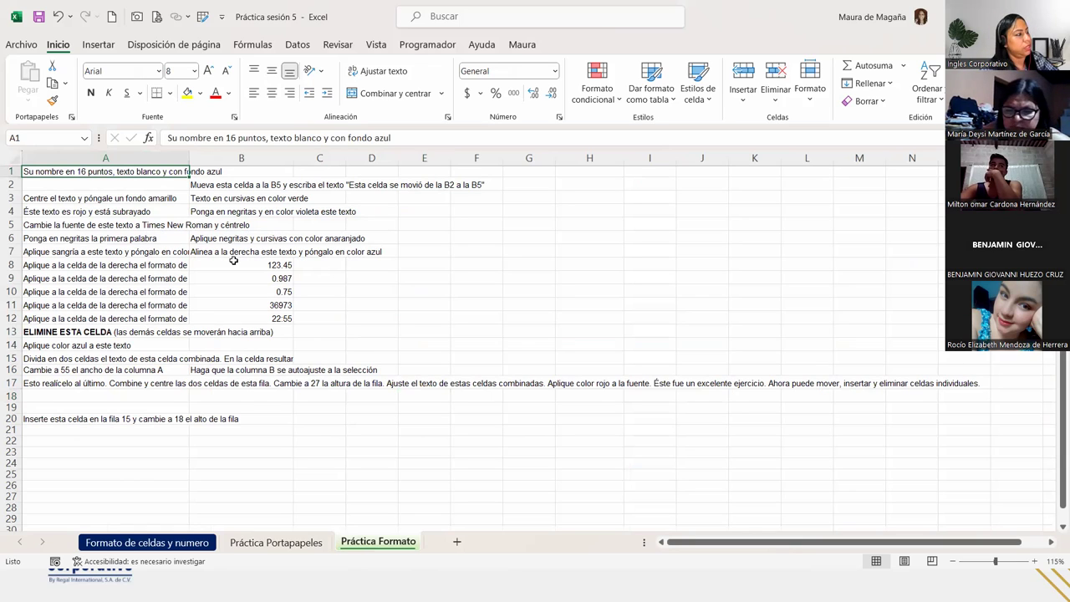
{"action": "left_click", "coordinate": [120, 160]}
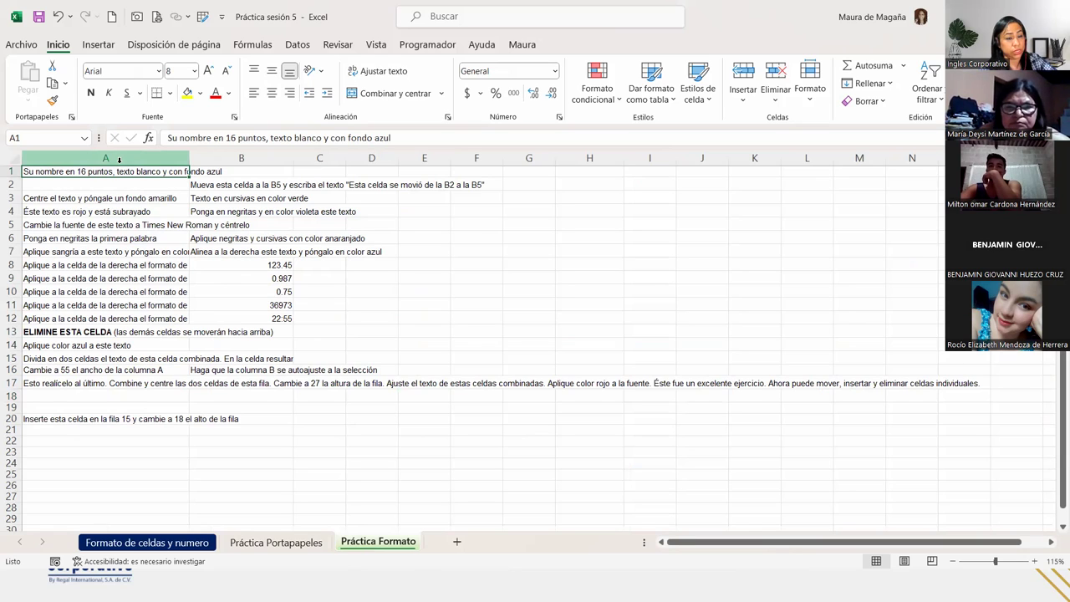
{"action": "left_click", "coordinate": [110, 170]}
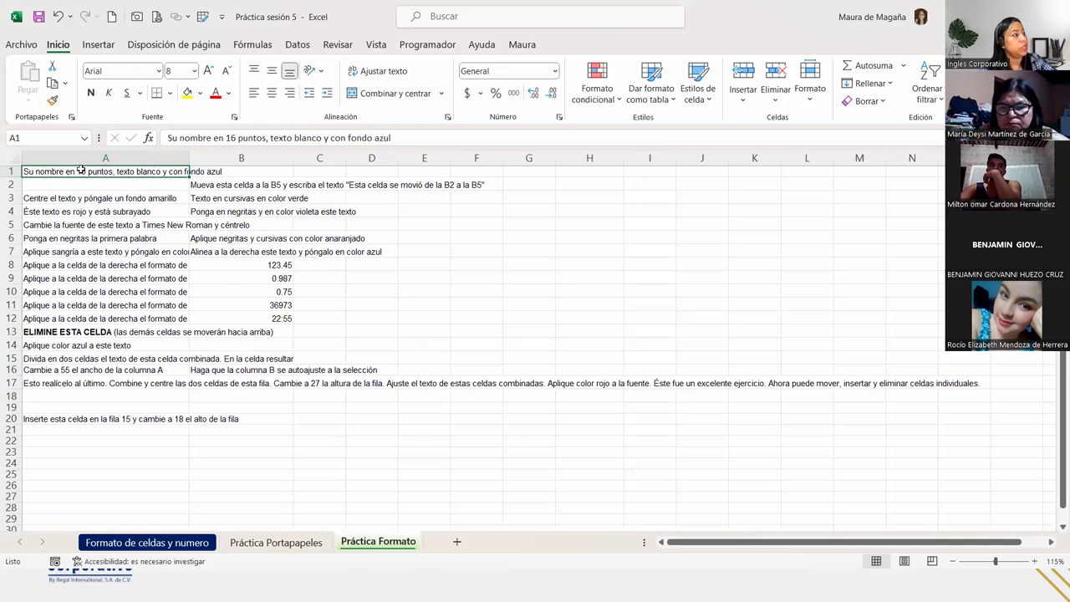
{"action": "left_click", "coordinate": [57, 209]}
{"action": "left_click", "coordinate": [48, 251]}
{"action": "left_click", "coordinate": [48, 265]}
{"action": "left_click", "coordinate": [50, 292]}
{"action": "left_click", "coordinate": [50, 305]}
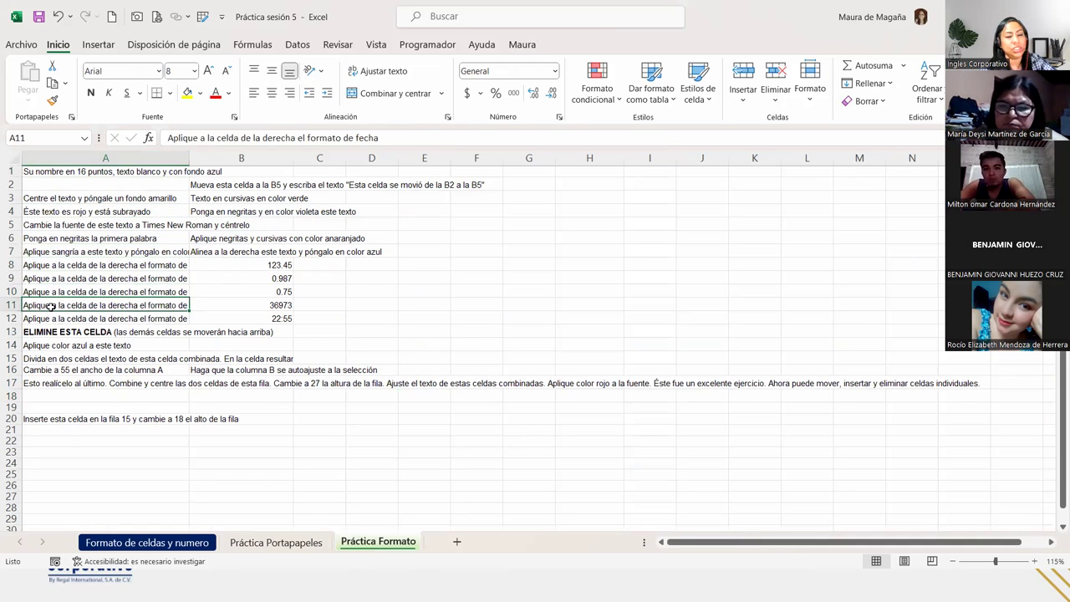
{"action": "left_click", "coordinate": [63, 330]}
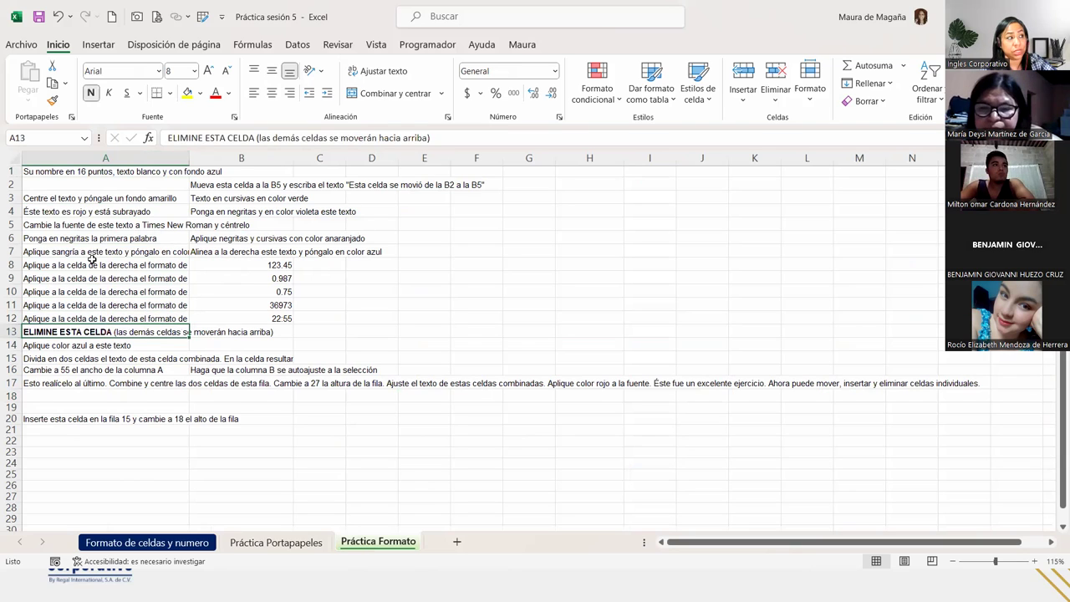
{"action": "left_click", "coordinate": [97, 170]}
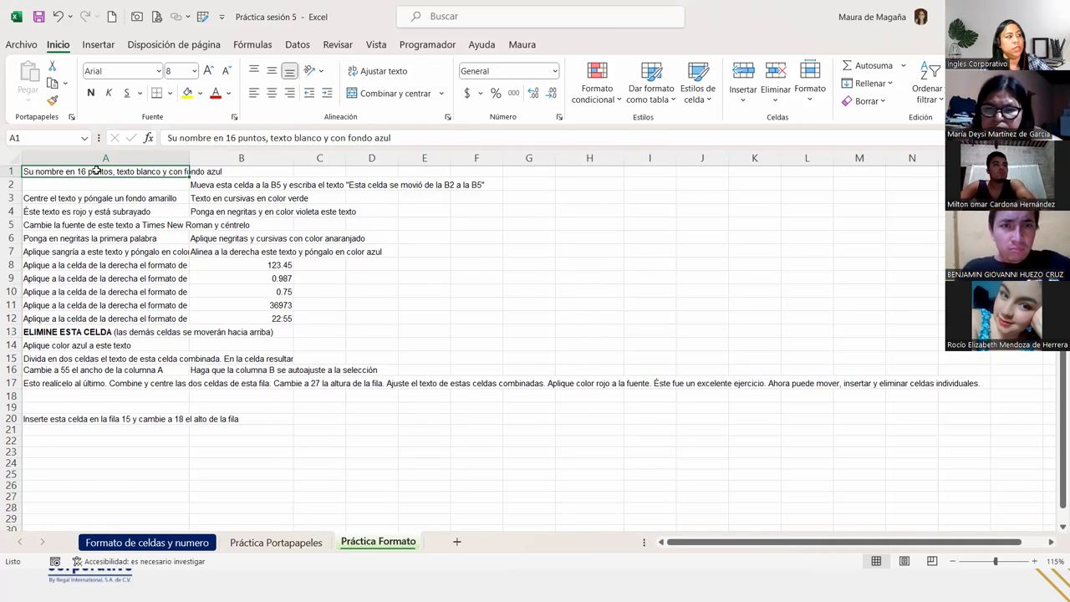
Step: Give cell A1 a blue fill, white font colour and 16-point font size
{"action": "left_click", "coordinate": [201, 93]}
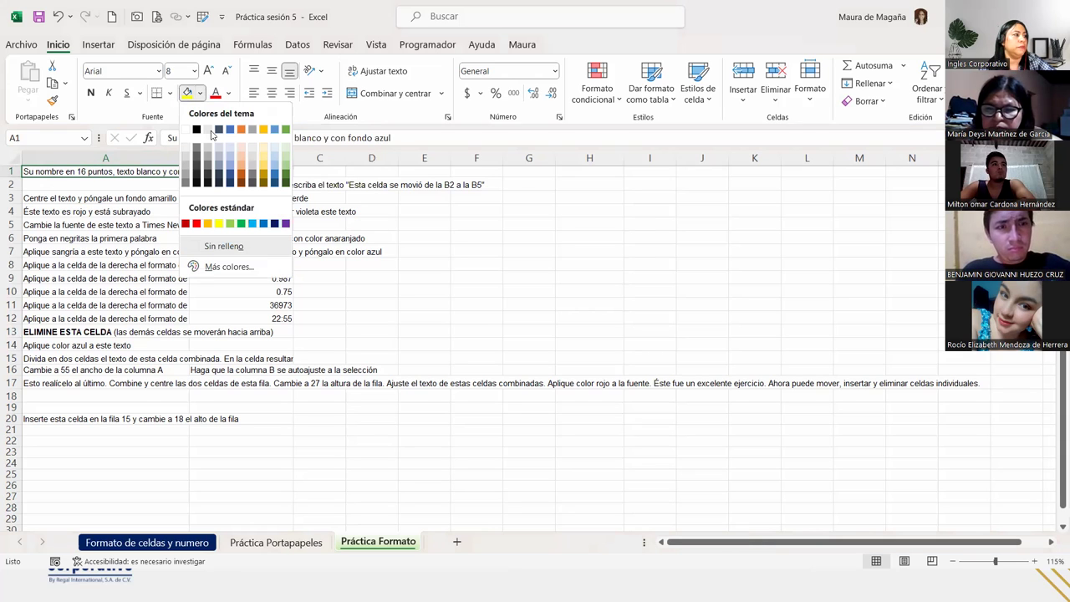
{"action": "left_click", "coordinate": [261, 223]}
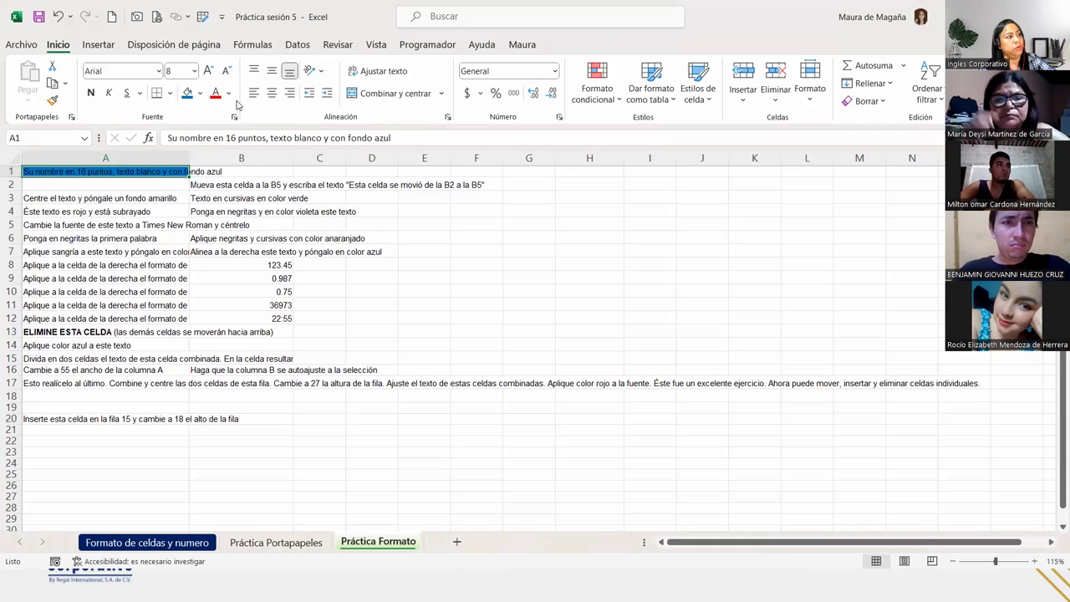
{"action": "left_click", "coordinate": [228, 93]}
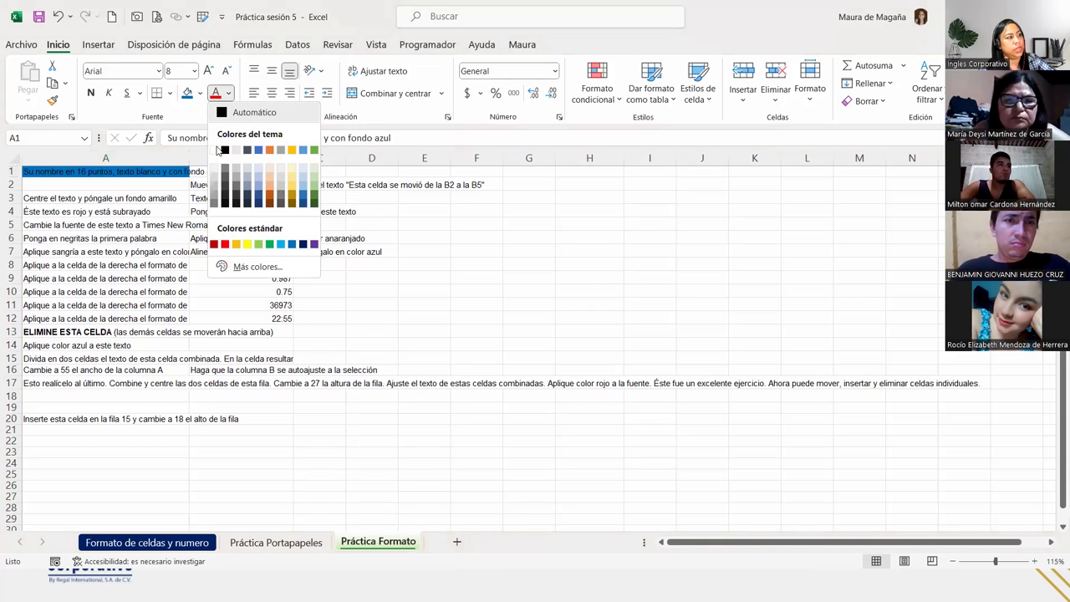
{"action": "left_click", "coordinate": [215, 150]}
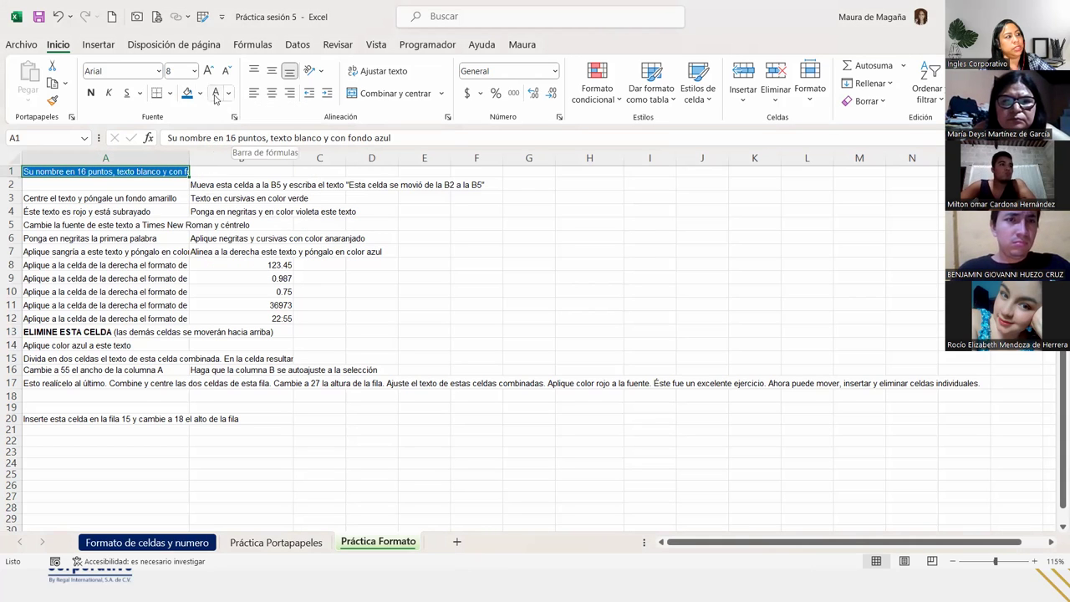
{"action": "left_click", "coordinate": [195, 71]}
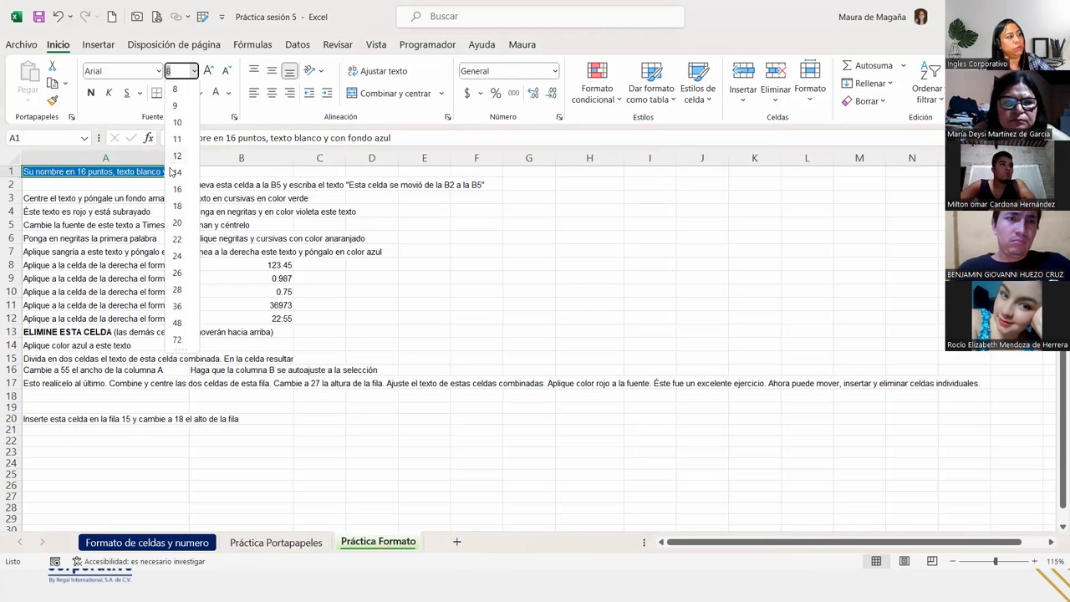
{"action": "left_click", "coordinate": [184, 191]}
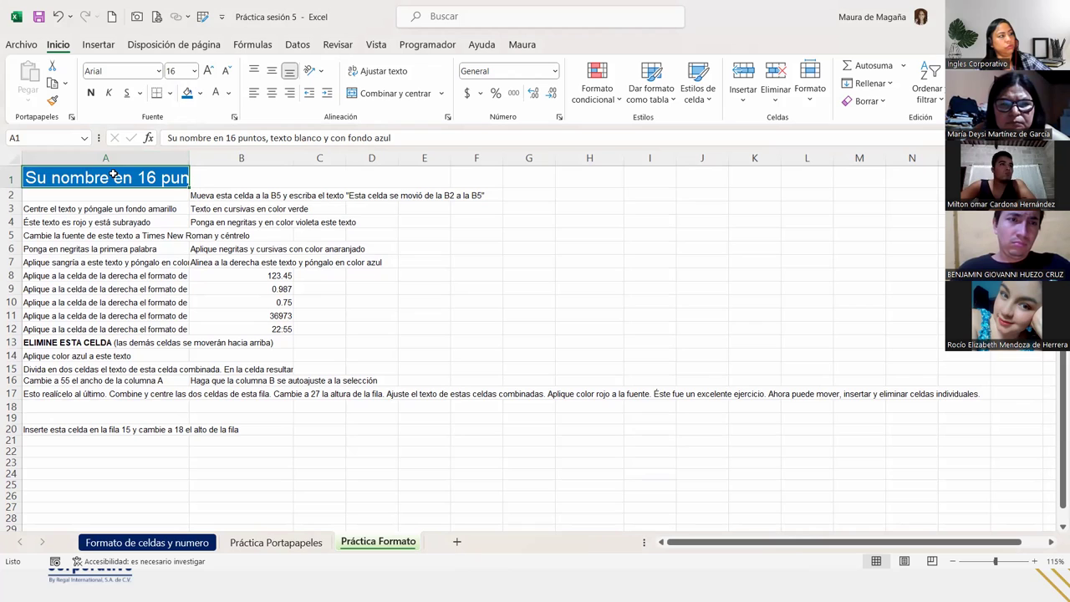
Step: Type the student's full name into A1, then select cell A8
{"action": "type", "text": "Maura Del Cid"}
{"action": "key", "text": "Return"}
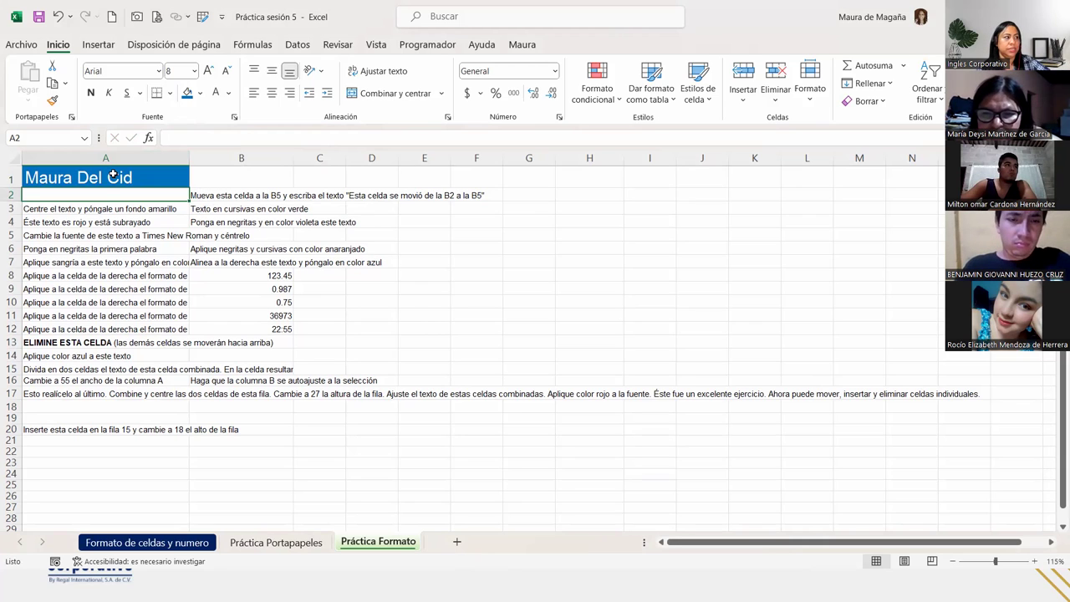
{"action": "left_click", "coordinate": [113, 173]}
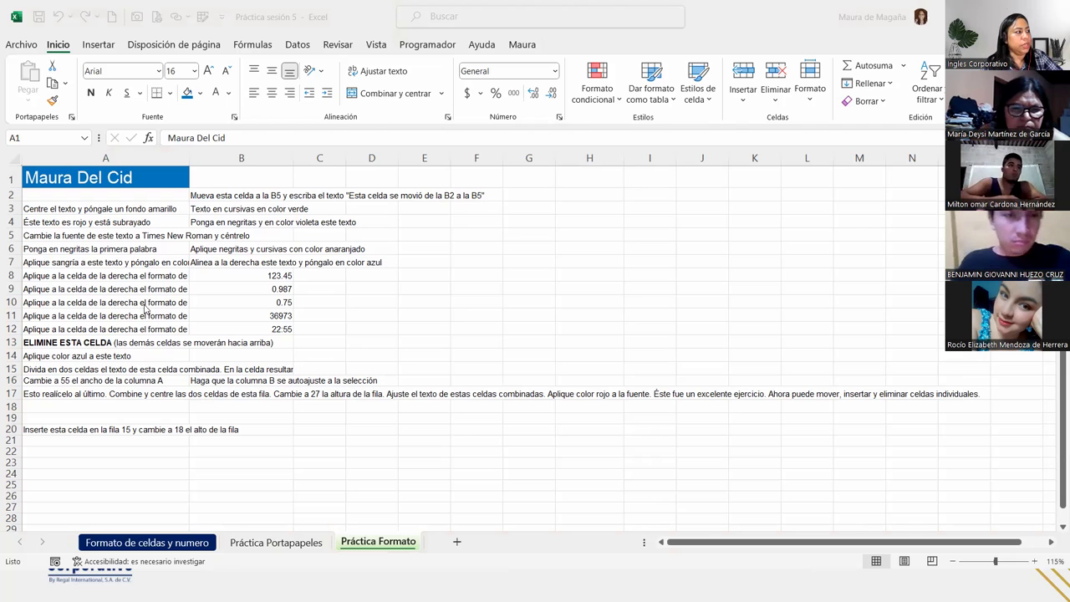
{"action": "left_click", "coordinate": [156, 278]}
{"action": "left_click", "coordinate": [157, 278]}
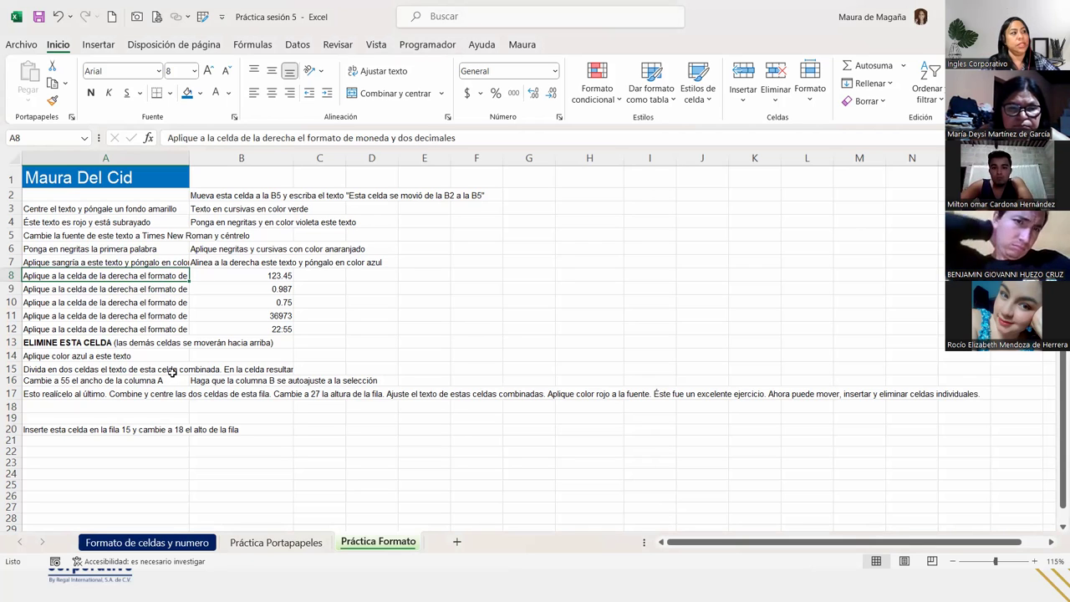
{"action": "left_click", "coordinate": [522, 136]}
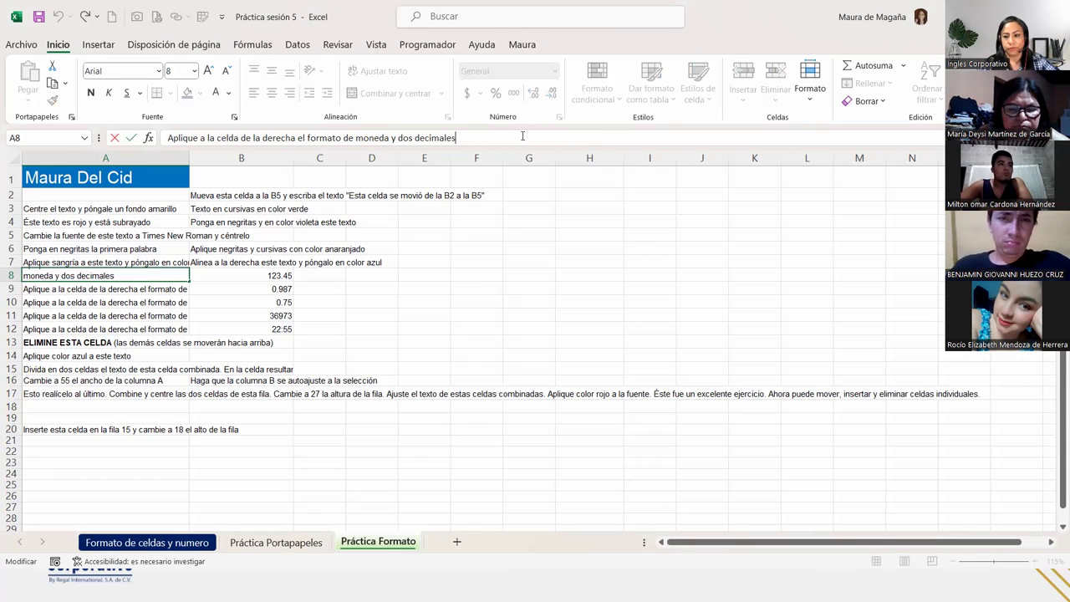
{"action": "key", "text": "Return"}
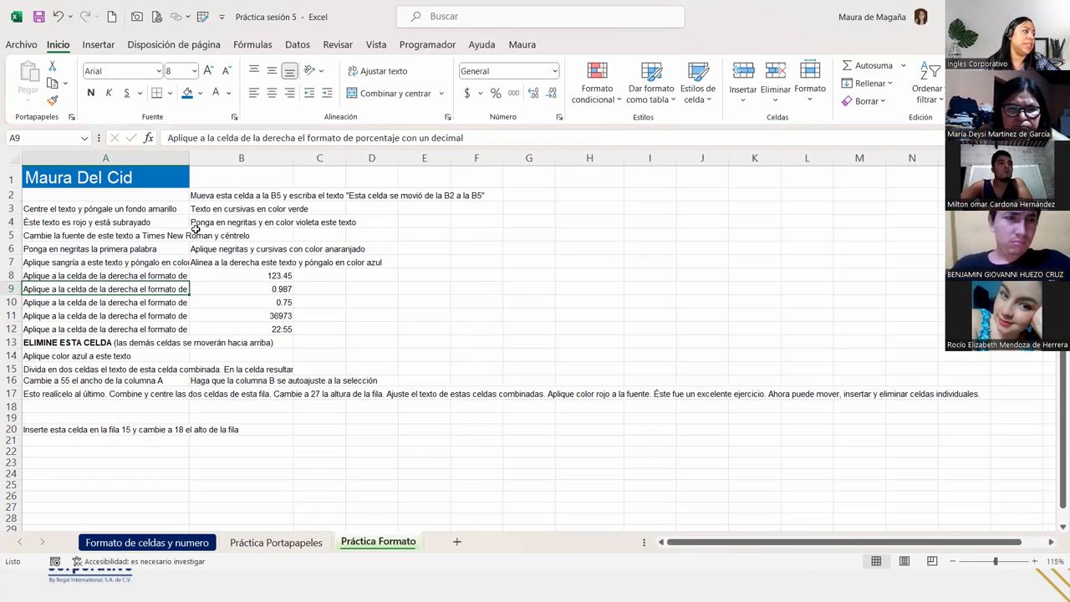
{"action": "left_click", "coordinate": [153, 274]}
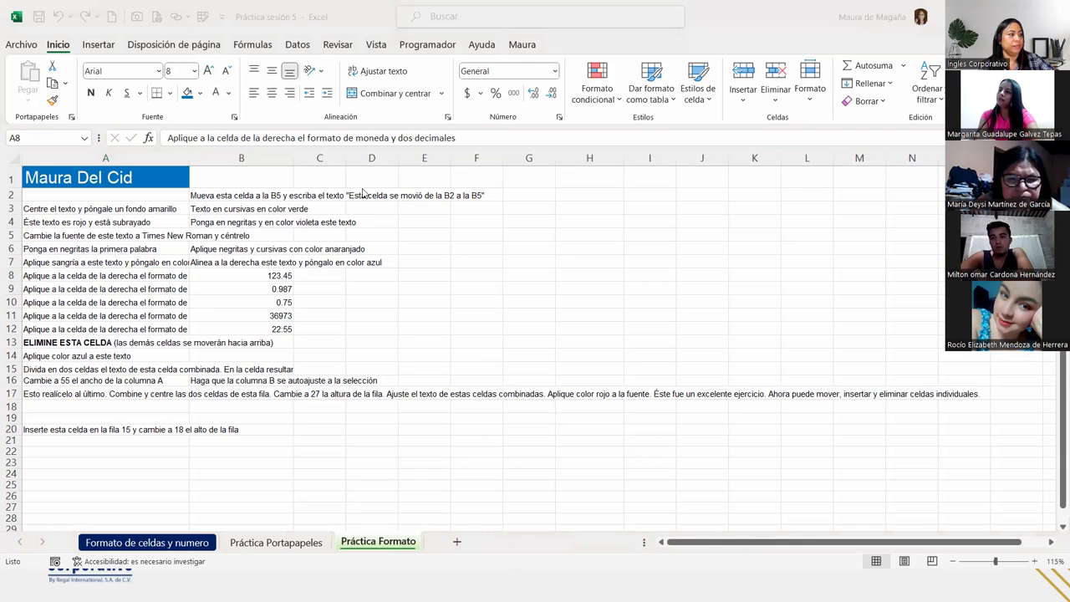
{"action": "left_click", "coordinate": [122, 287]}
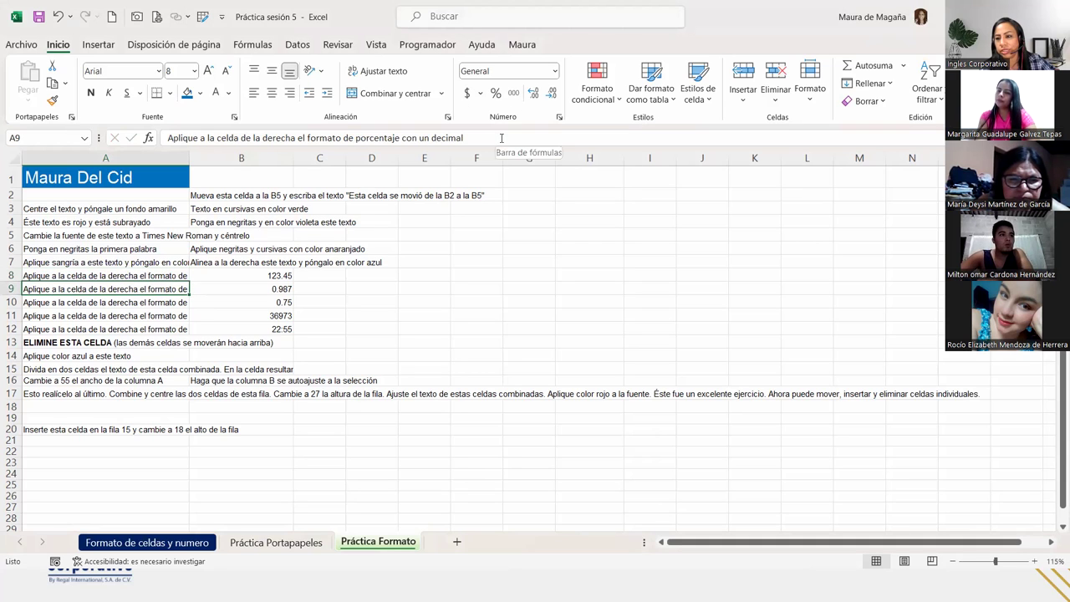
{"action": "left_click", "coordinate": [173, 327]}
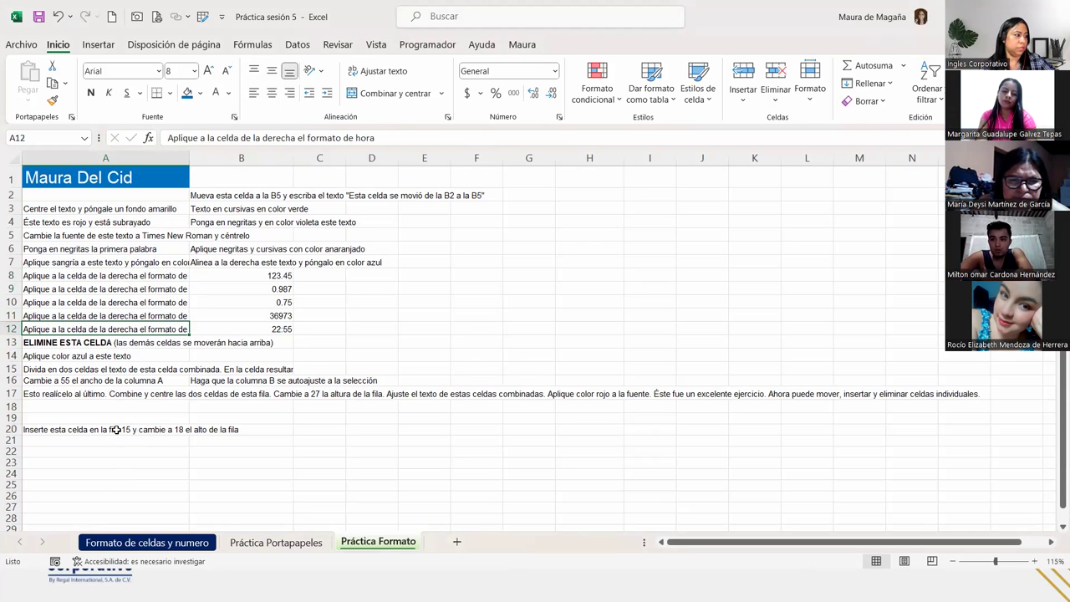
{"action": "left_click", "coordinate": [78, 372]}
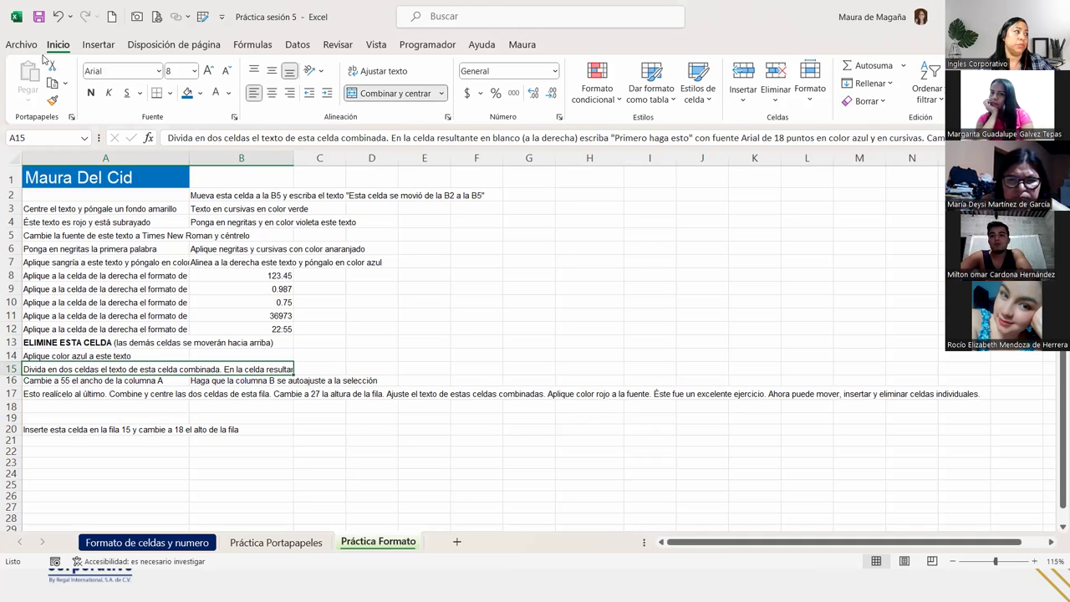
Step: Unmerge row 15's combined cell with Separar celdas, then move up to A14
{"action": "left_click", "coordinate": [442, 94]}
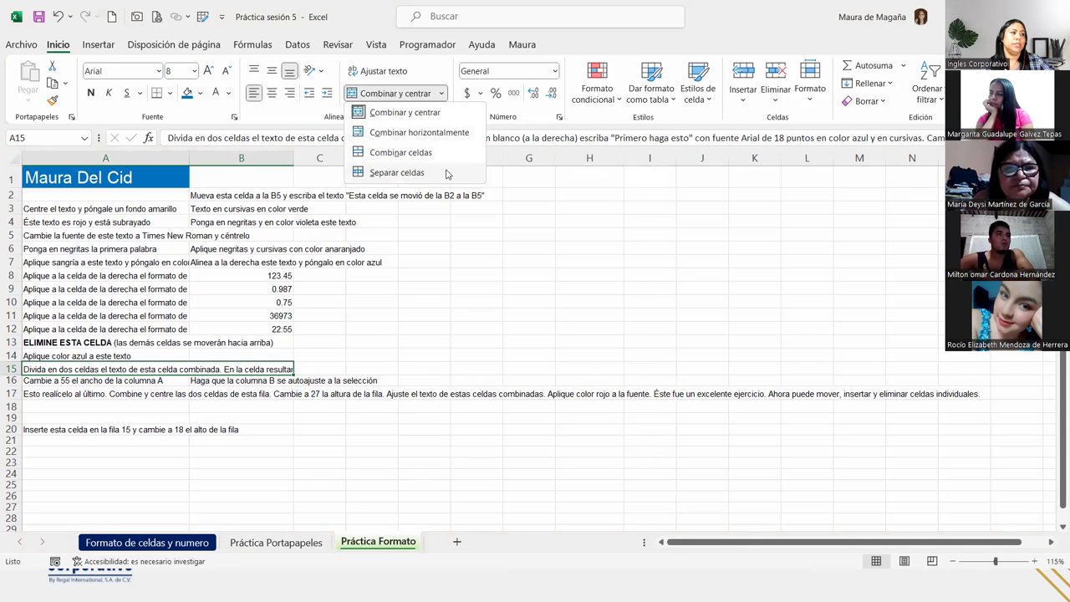
{"action": "left_click", "coordinate": [446, 173]}
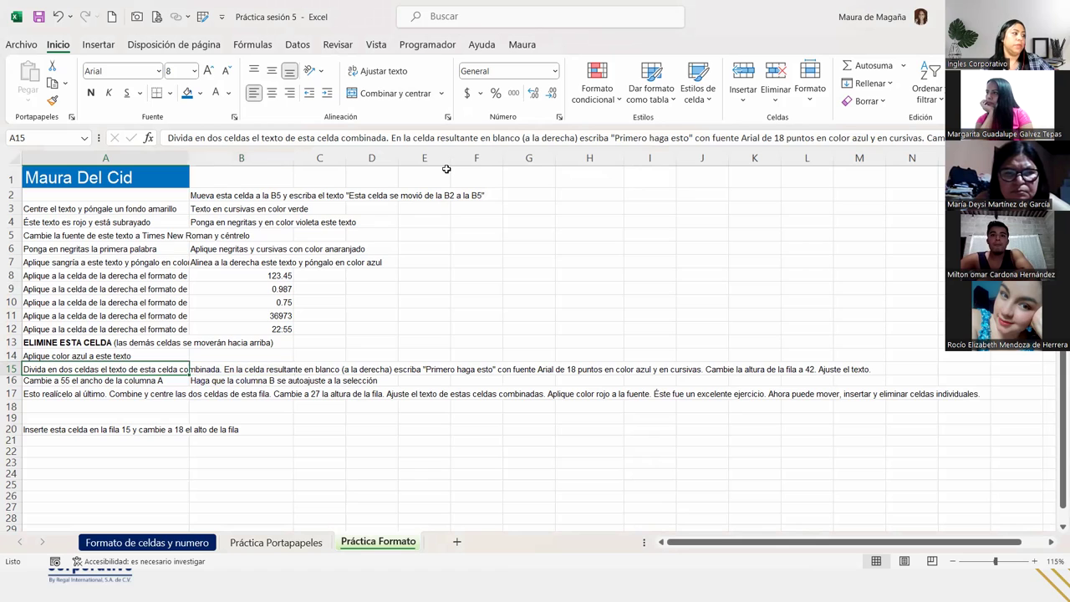
{"action": "key", "text": "Up"}
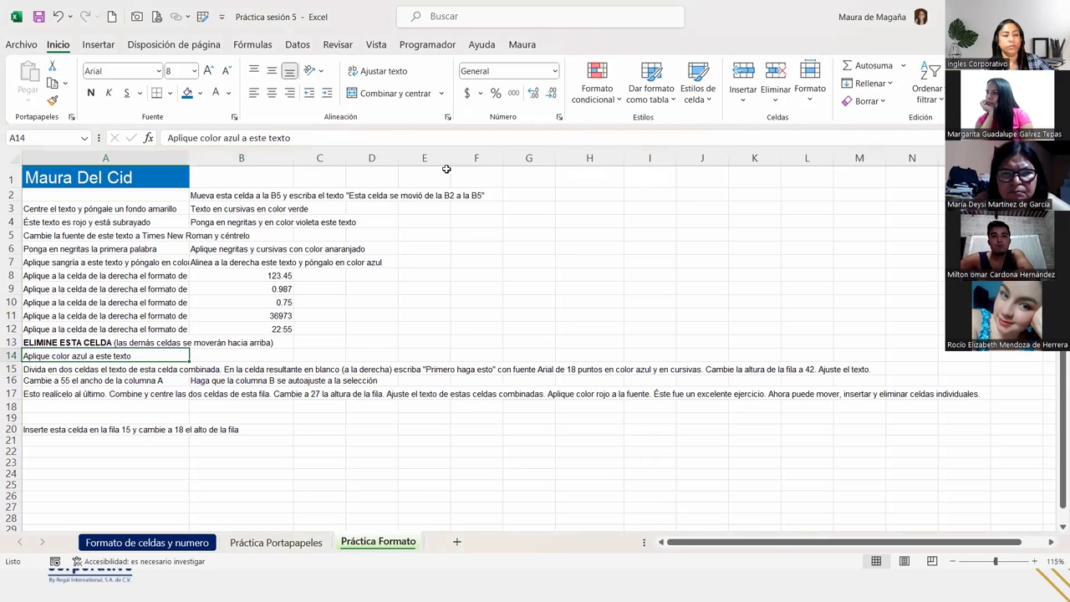
Step: Move to cell A13 and bring up its context menu with Shift+F10
{"action": "key", "text": "Up"}
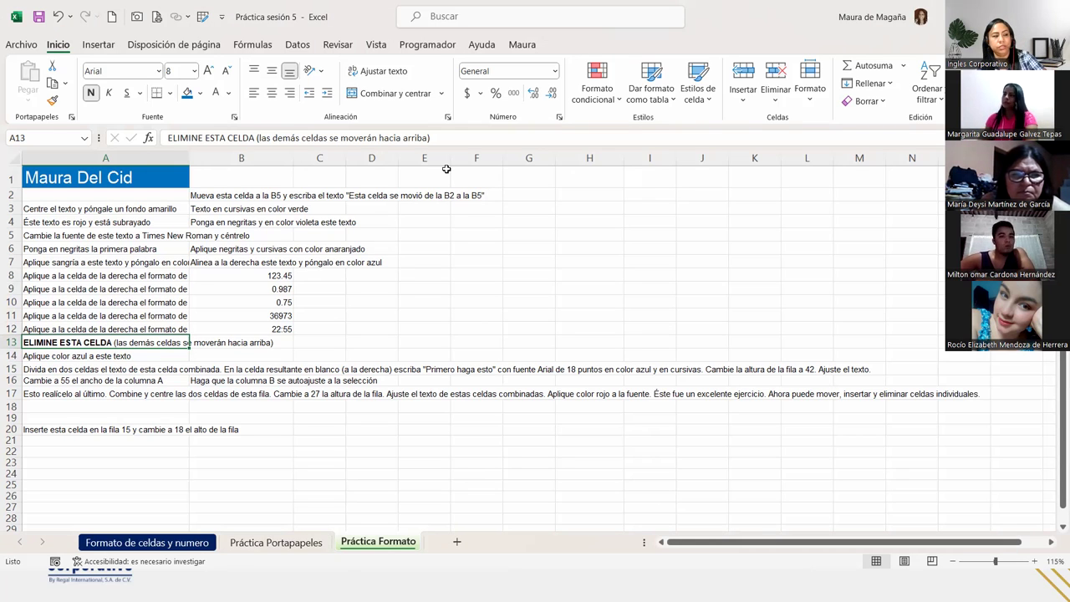
{"action": "key", "text": "shift+F10"}
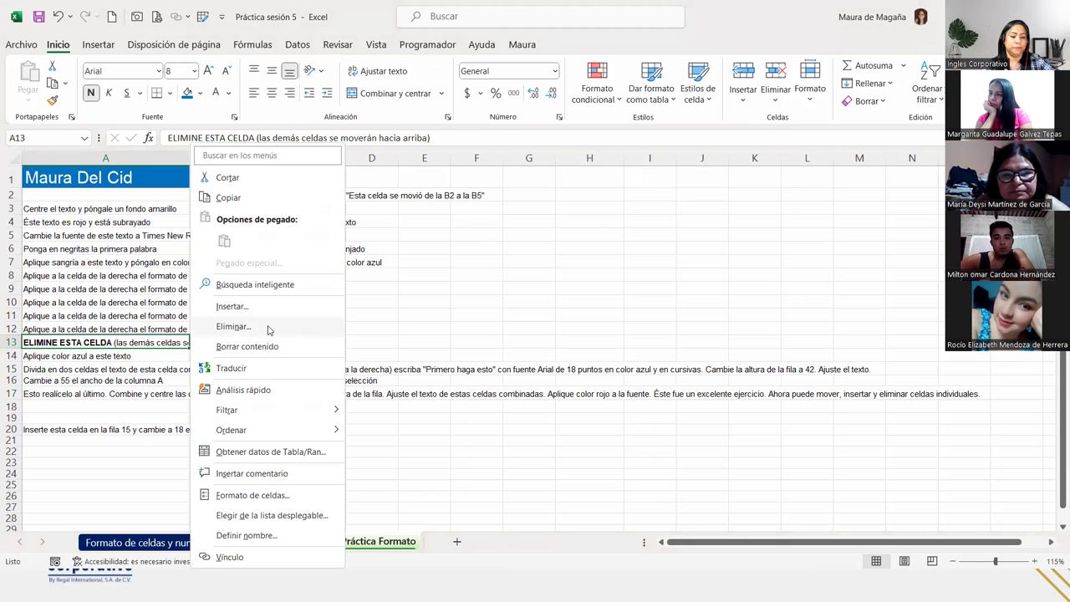
Step: Delete cell A13 with Desplazar las celdas hacia arriba so cells below shift up
{"action": "left_click", "coordinate": [268, 328]}
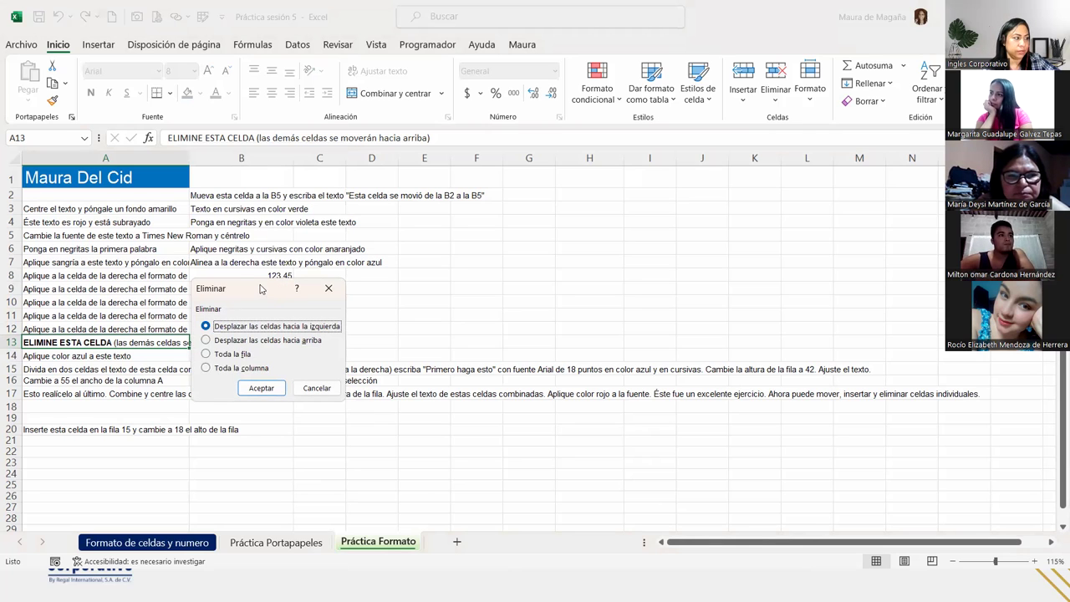
{"action": "left_click_drag", "start_coordinate": [260, 288], "coordinate": [388, 280]}
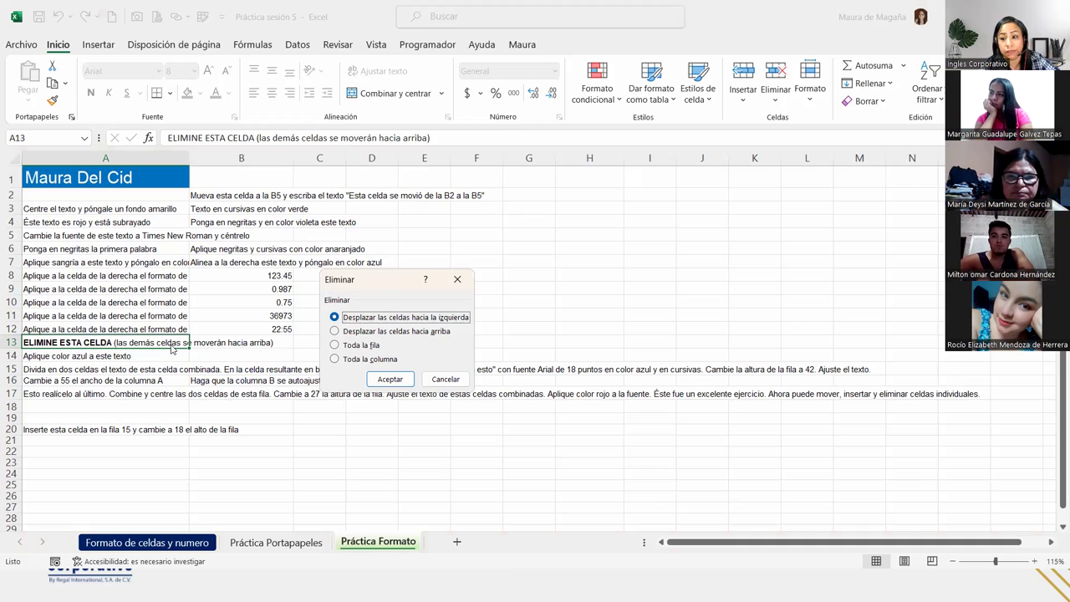
{"action": "left_click", "coordinate": [354, 332]}
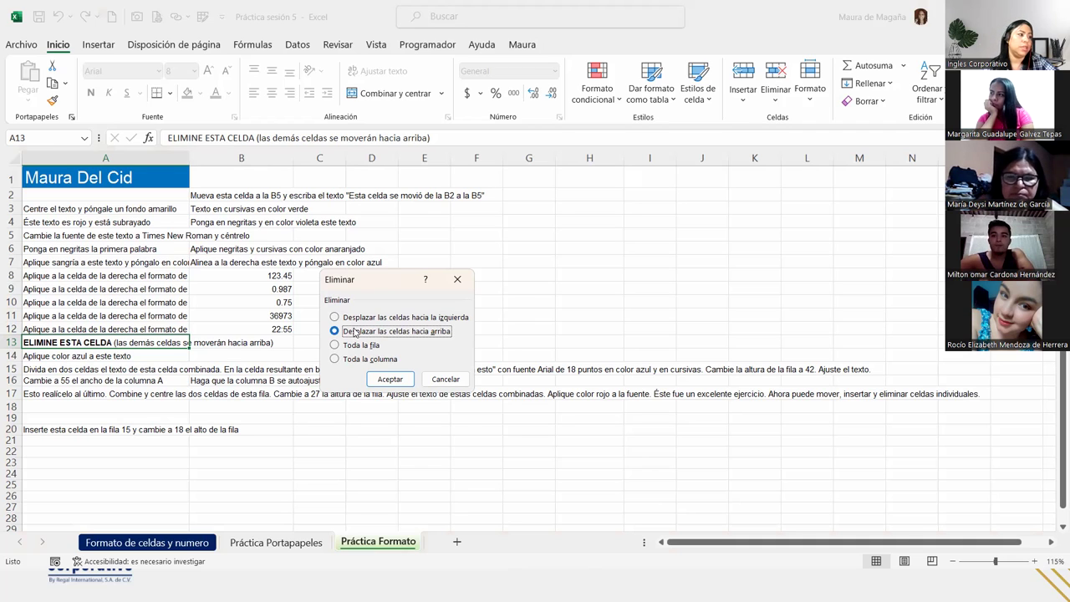
{"action": "left_click", "coordinate": [382, 380]}
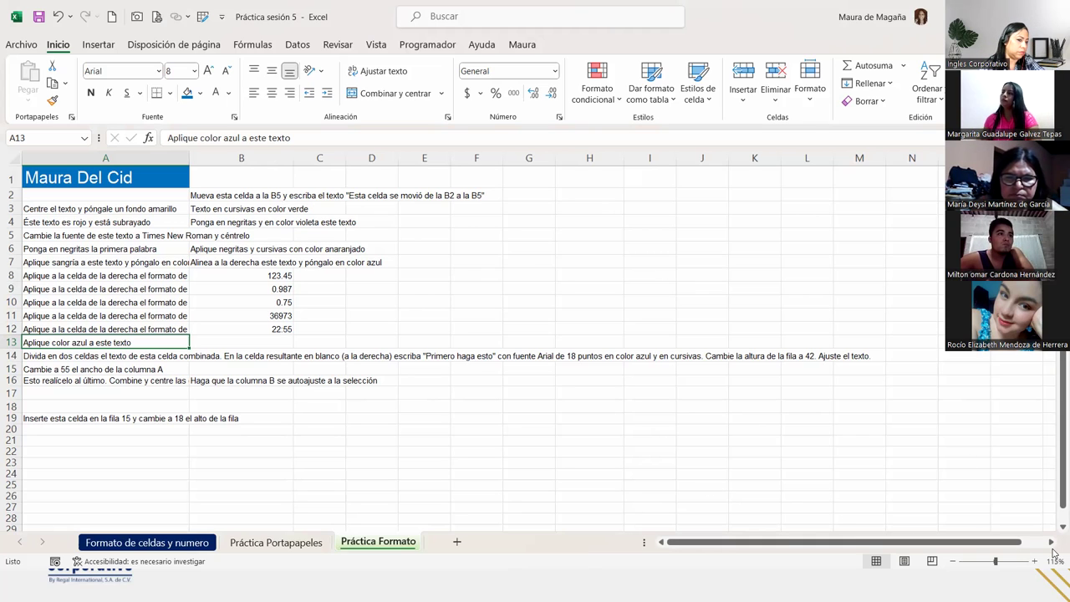
Step: Zoom in and take the 'Inserte esta celda en la fila 15' instruction from A19
{"action": "left_click", "coordinate": [1034, 564]}
{"action": "left_click", "coordinate": [1035, 563]}
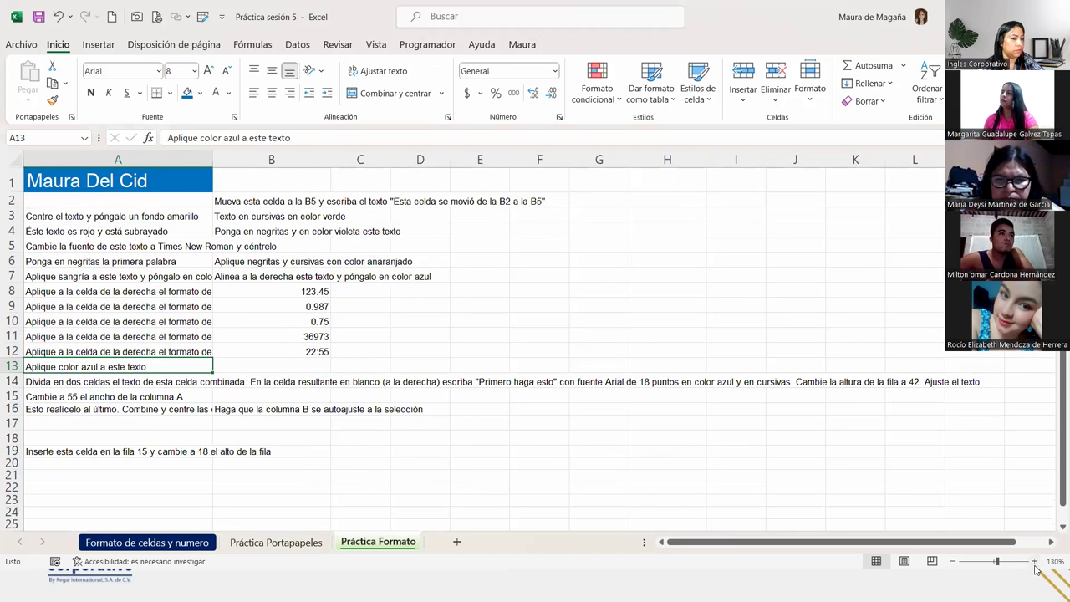
{"action": "left_click", "coordinate": [1034, 561]}
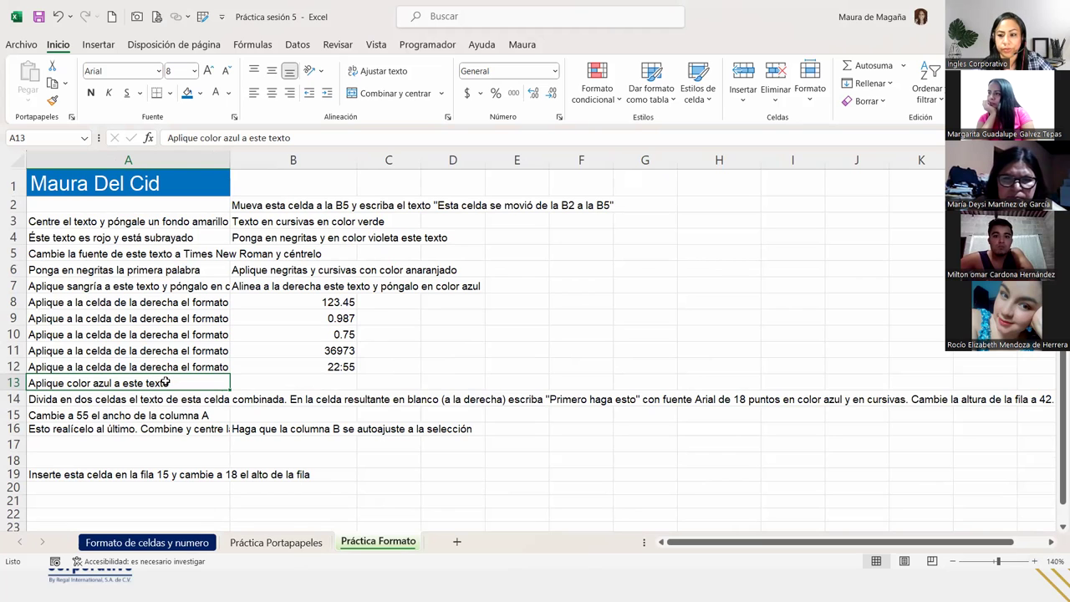
{"action": "left_click", "coordinate": [67, 474]}
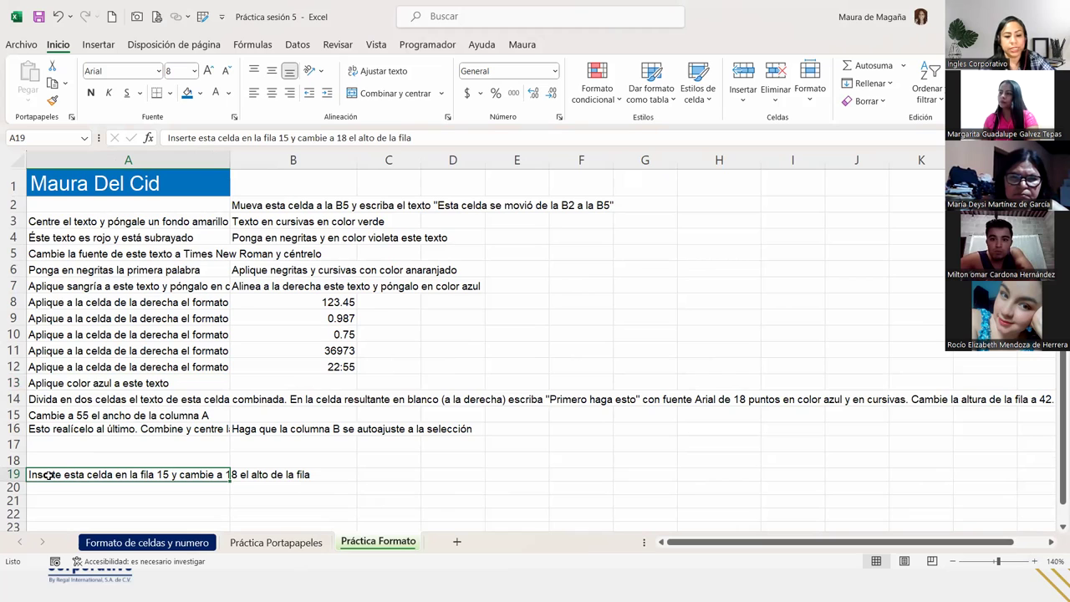
{"action": "key", "text": "ctrl+x"}
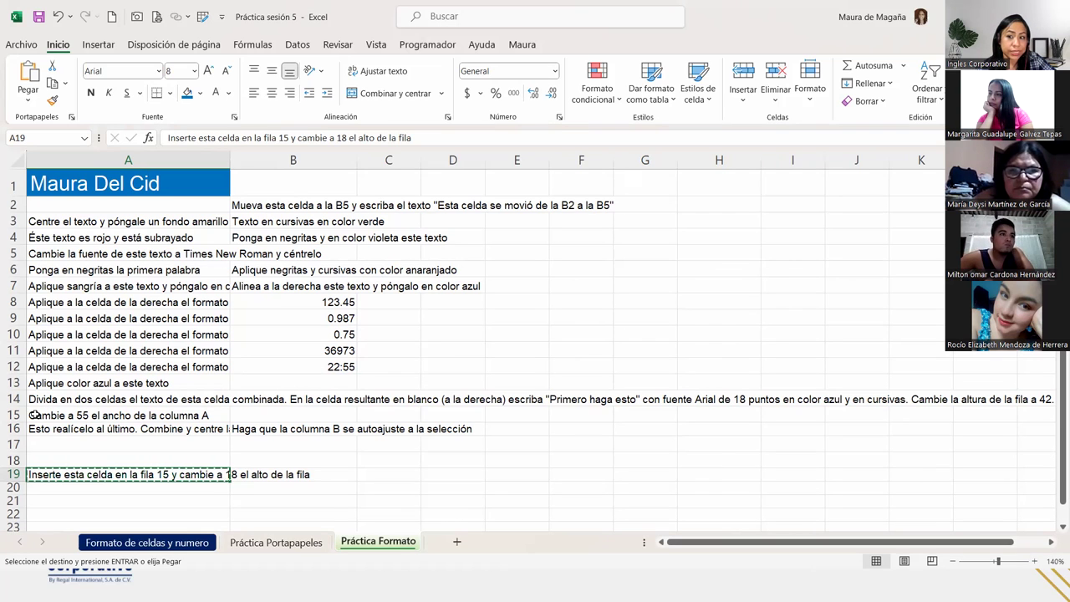
Step: Insert the copied instruction at A15 with Desplazar hacia abajo, then clear the copy marquee
{"action": "right_click", "coordinate": [34, 413]}
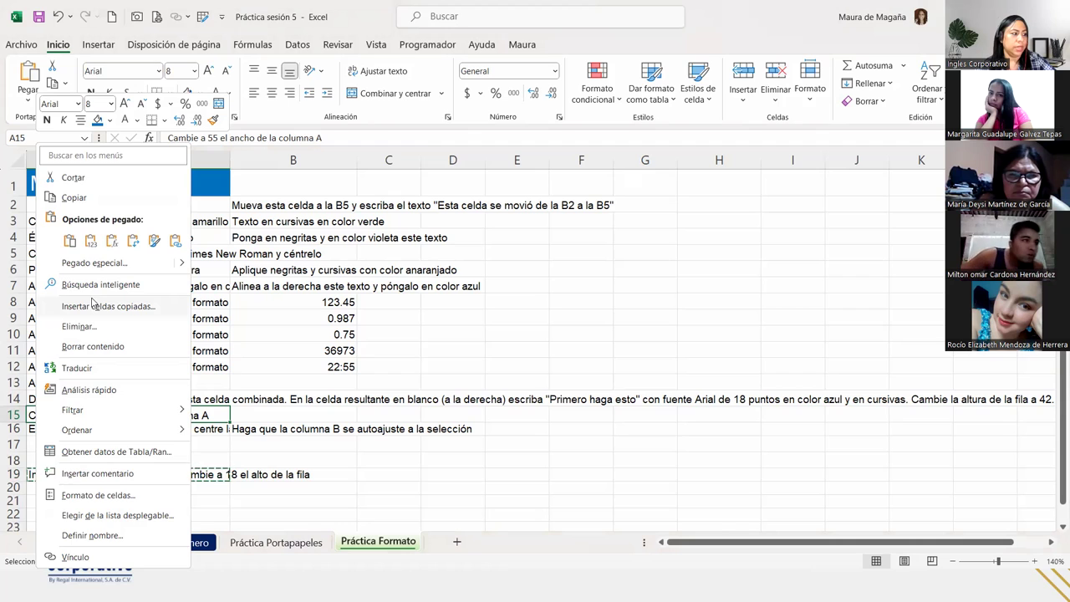
{"action": "left_click", "coordinate": [92, 304]}
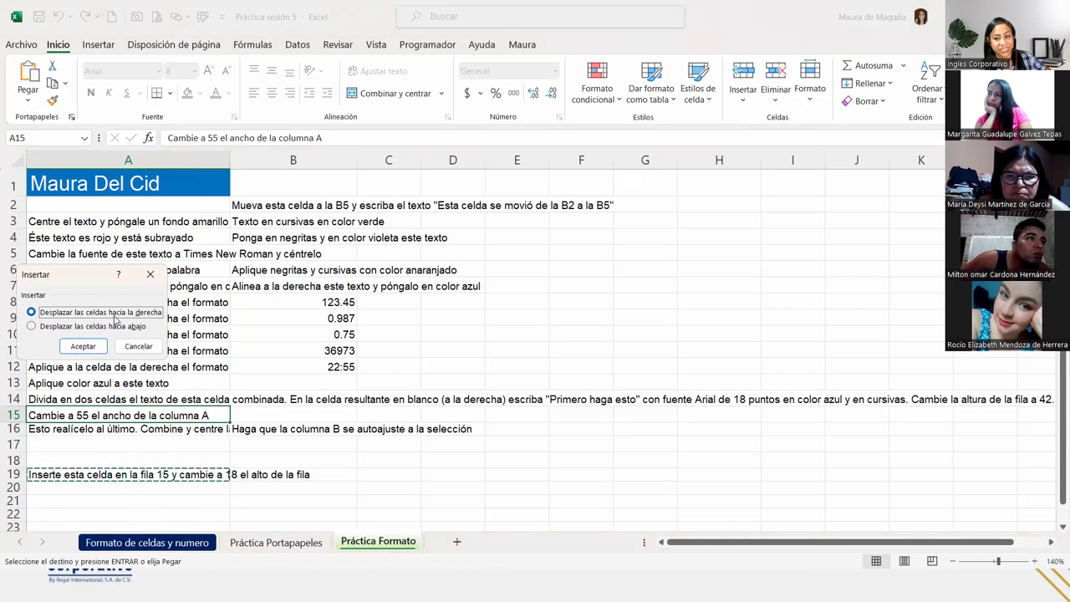
{"action": "left_click", "coordinate": [109, 326]}
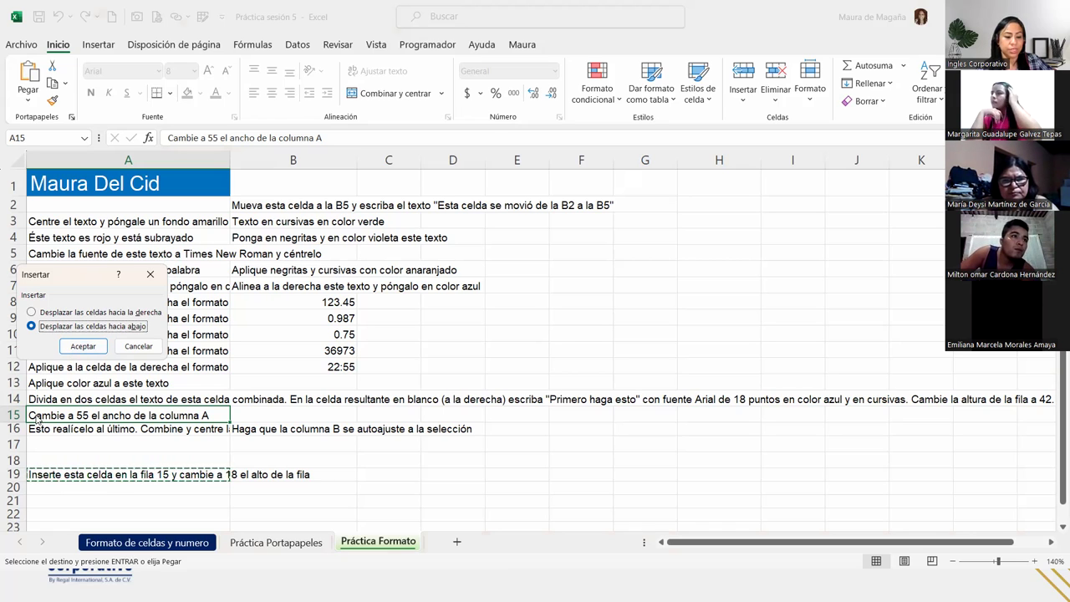
{"action": "key", "text": "Escape"}
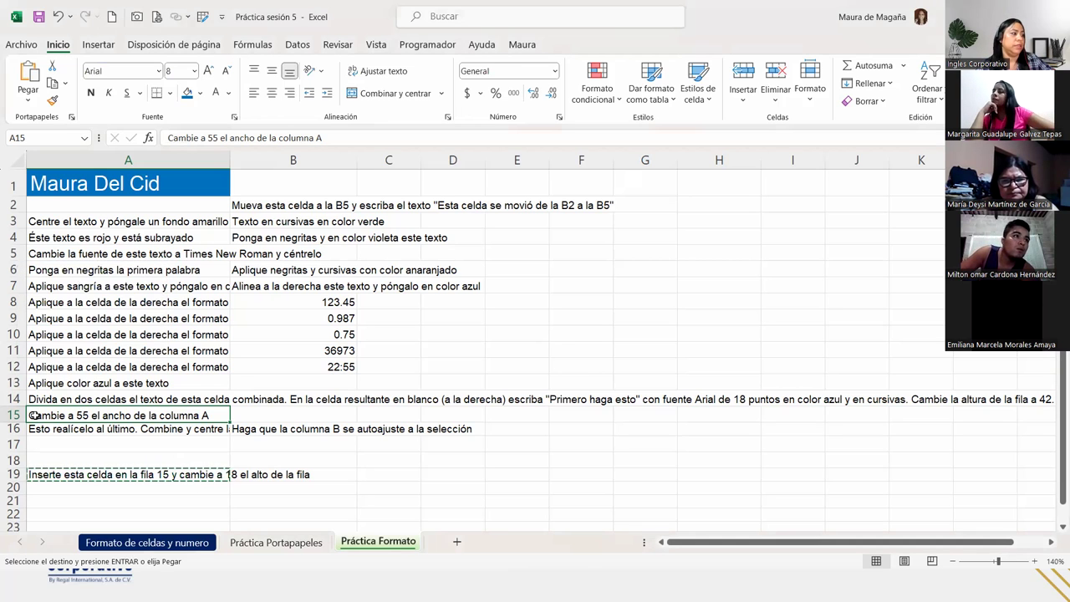
{"action": "right_click", "coordinate": [35, 416]}
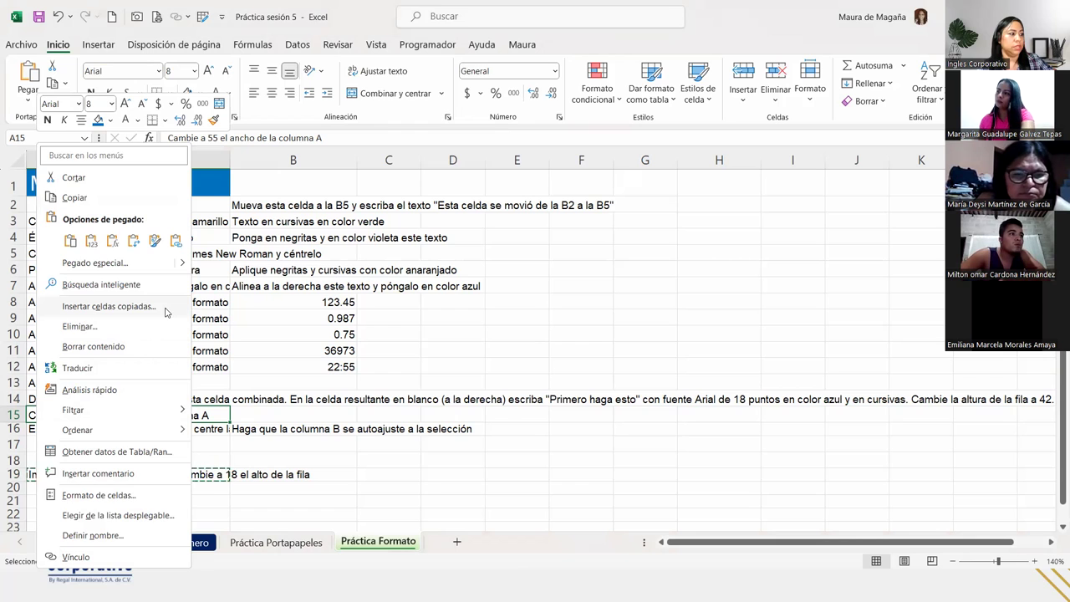
{"action": "left_click", "coordinate": [165, 308]}
{"action": "left_click", "coordinate": [186, 336]}
{"action": "left_click", "coordinate": [156, 356]}
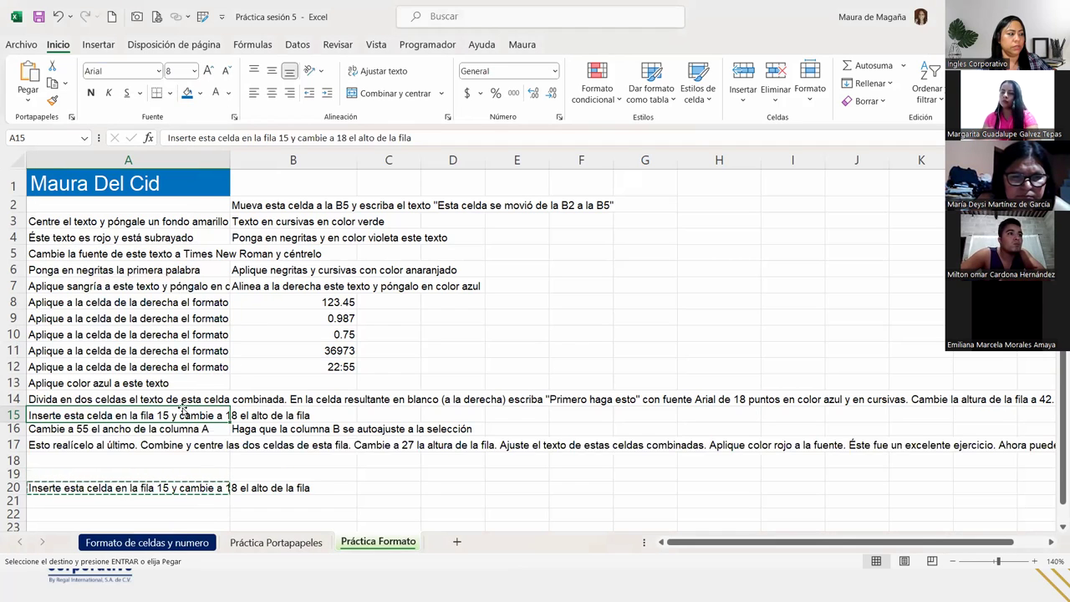
{"action": "key", "text": "Escape"}
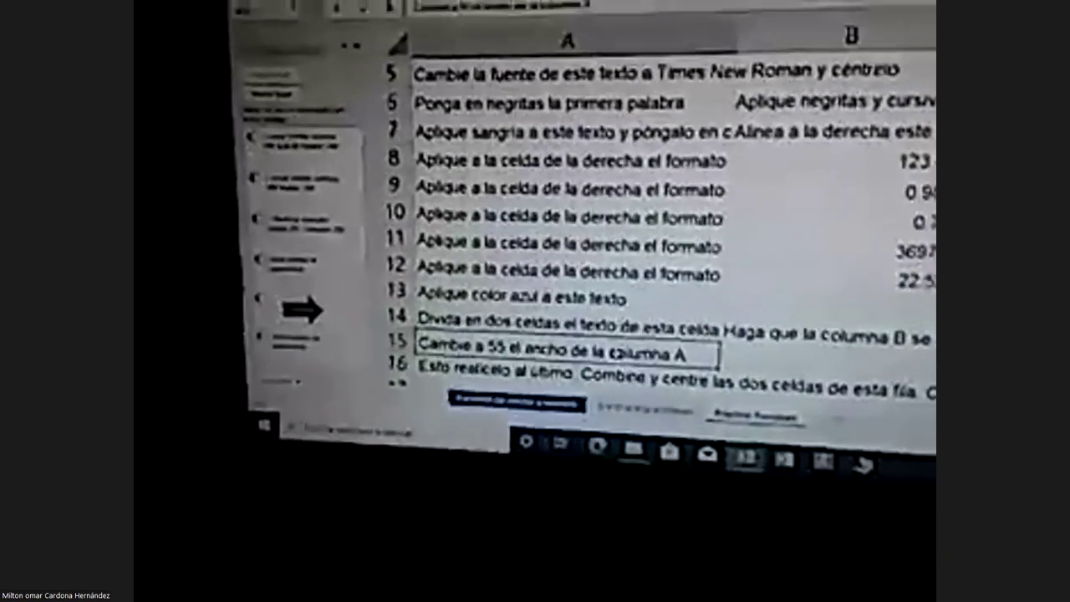
Step: On the shared sheet, scroll down and select the instruction cell A19
{"action": "right_click", "coordinate": [608, 341]}
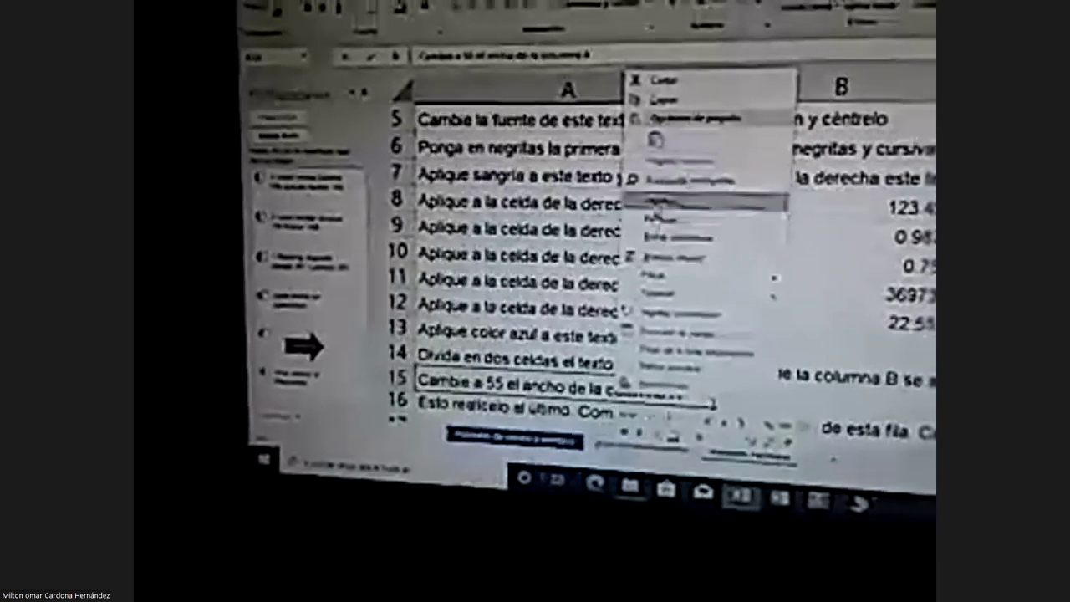
{"action": "key", "text": "Escape"}
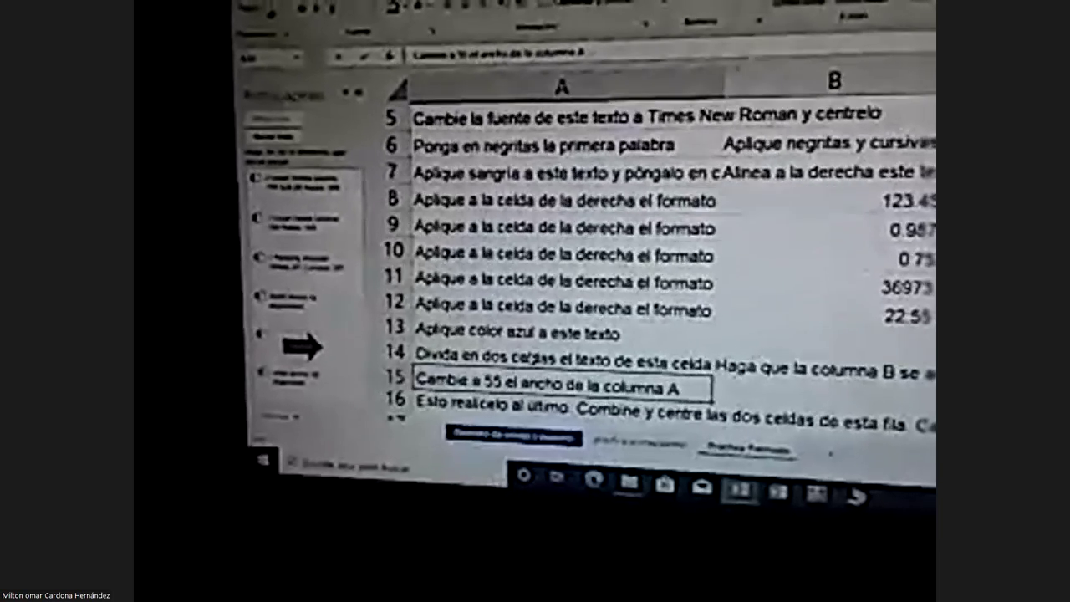
{"action": "scroll", "coordinate": [532, 362], "scroll_direction": "down", "scroll_amount": 1}
{"action": "scroll", "coordinate": [532, 362], "scroll_direction": "down", "scroll_amount": 1}
{"action": "scroll", "coordinate": [532, 362], "scroll_direction": "down", "scroll_amount": 1}
{"action": "left_click", "coordinate": [565, 264]}
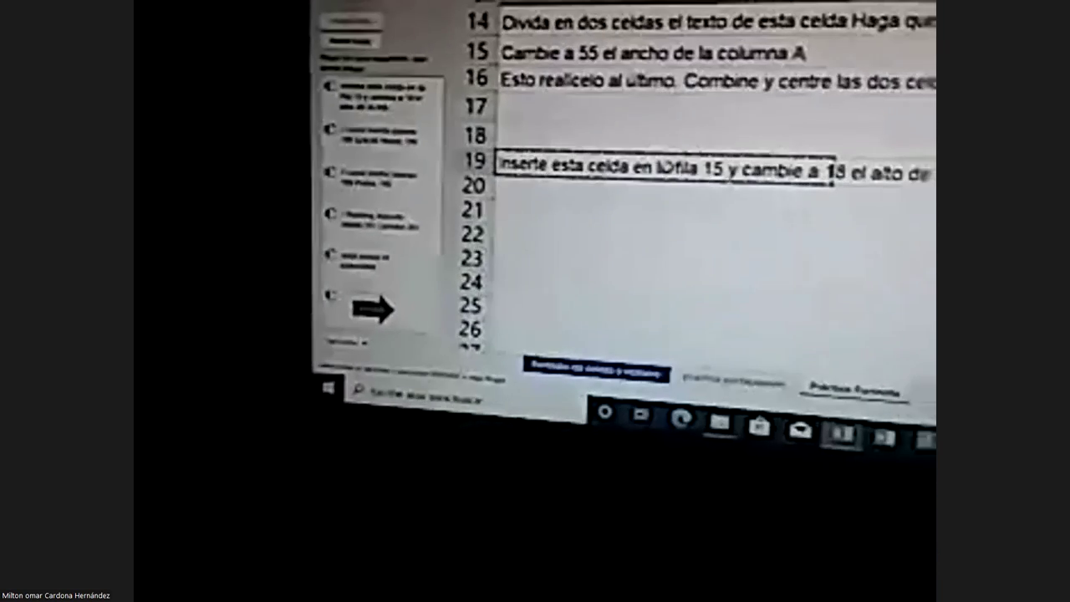
Step: Insert the copied cell at A15, shifting the cells below down
{"action": "scroll", "coordinate": [673, 171], "scroll_direction": "up", "scroll_amount": 2}
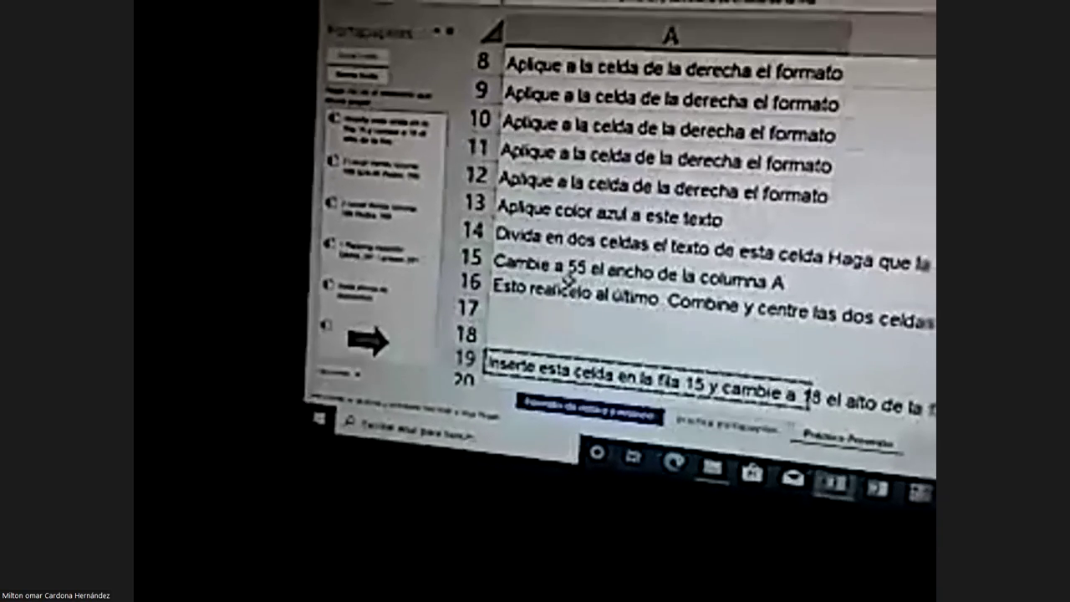
{"action": "left_click", "coordinate": [568, 263]}
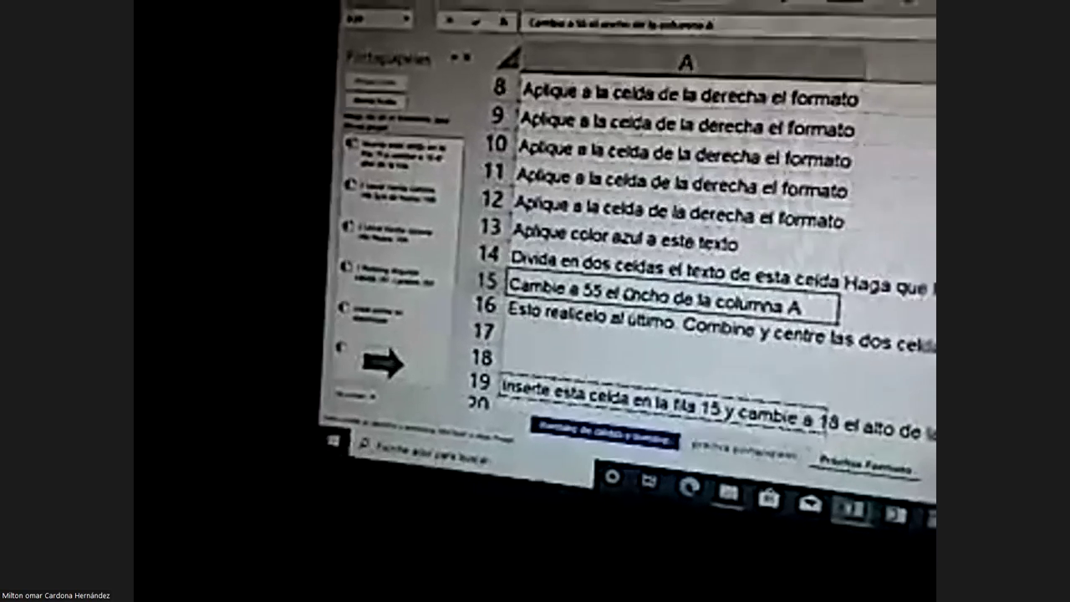
{"action": "right_click", "coordinate": [626, 288]}
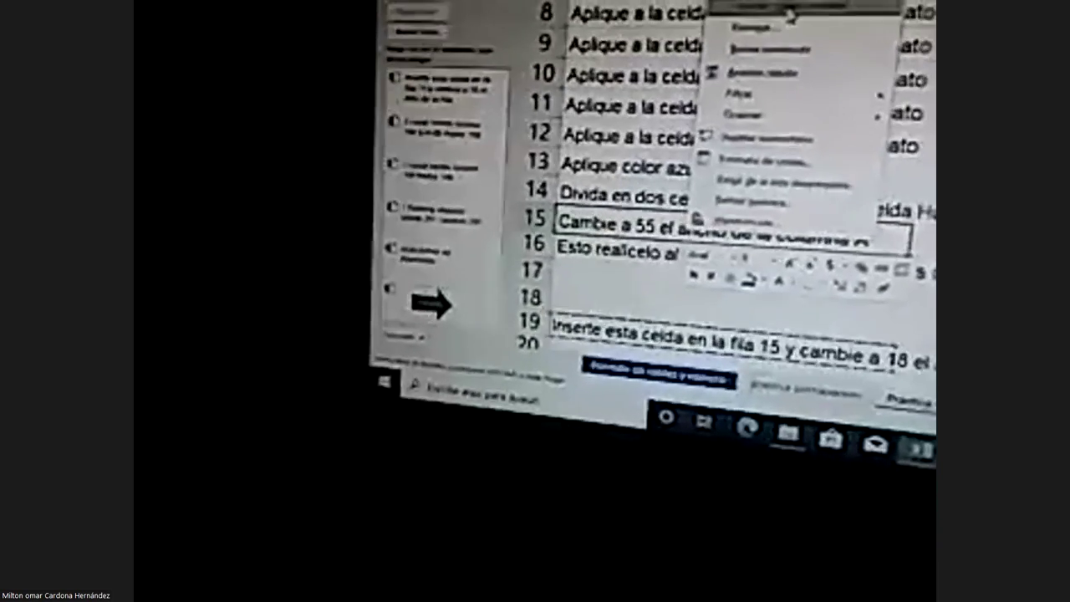
{"action": "left_click", "coordinate": [773, 7]}
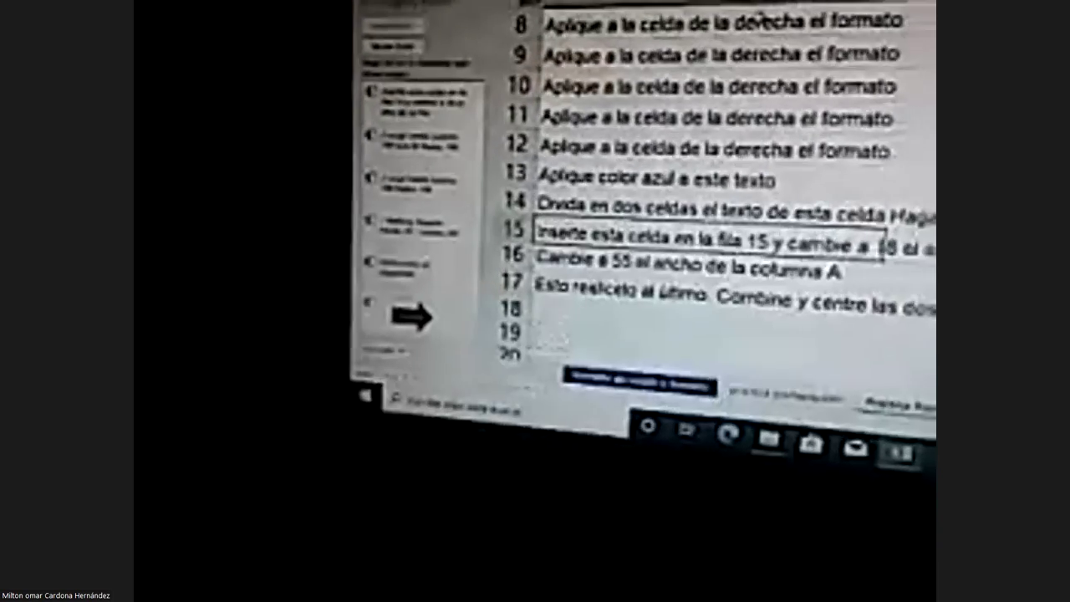
{"action": "scroll", "coordinate": [710, 209], "scroll_direction": "down", "scroll_amount": 1}
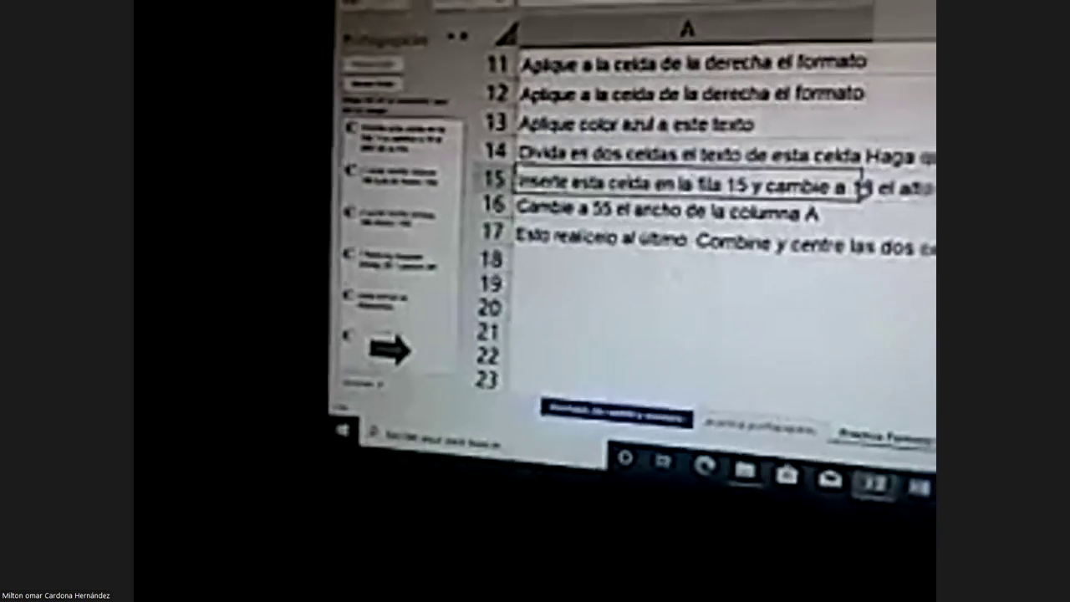
{"action": "scroll", "coordinate": [716, 239], "scroll_direction": "down", "scroll_amount": 3}
{"action": "scroll", "coordinate": [718, 236], "scroll_direction": "up", "scroll_amount": 3}
{"action": "scroll", "coordinate": [712, 232], "scroll_direction": "up", "scroll_amount": 1}
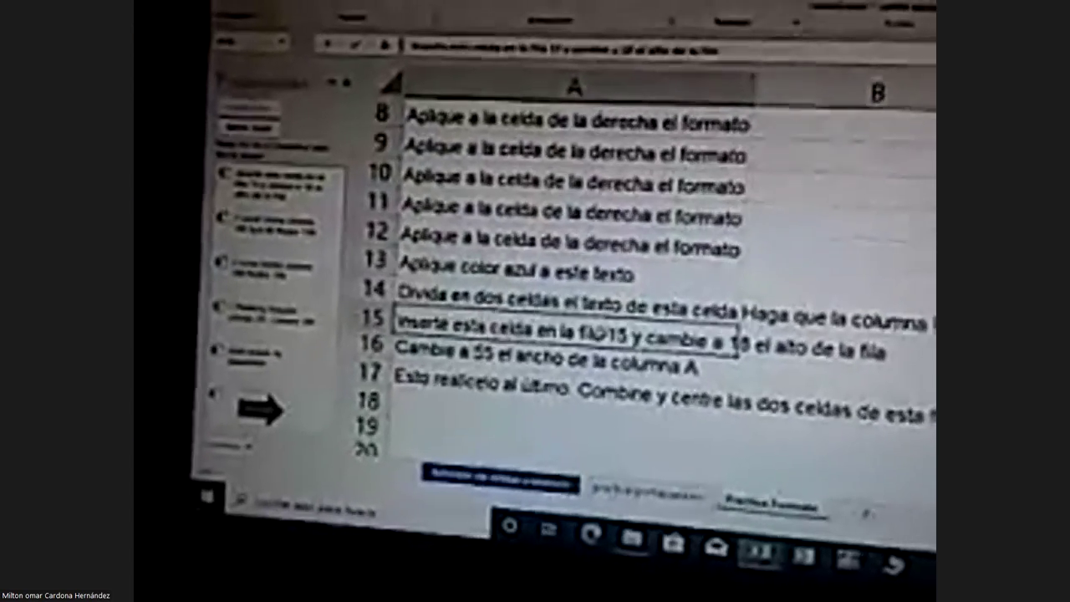
{"action": "right_click", "coordinate": [614, 347]}
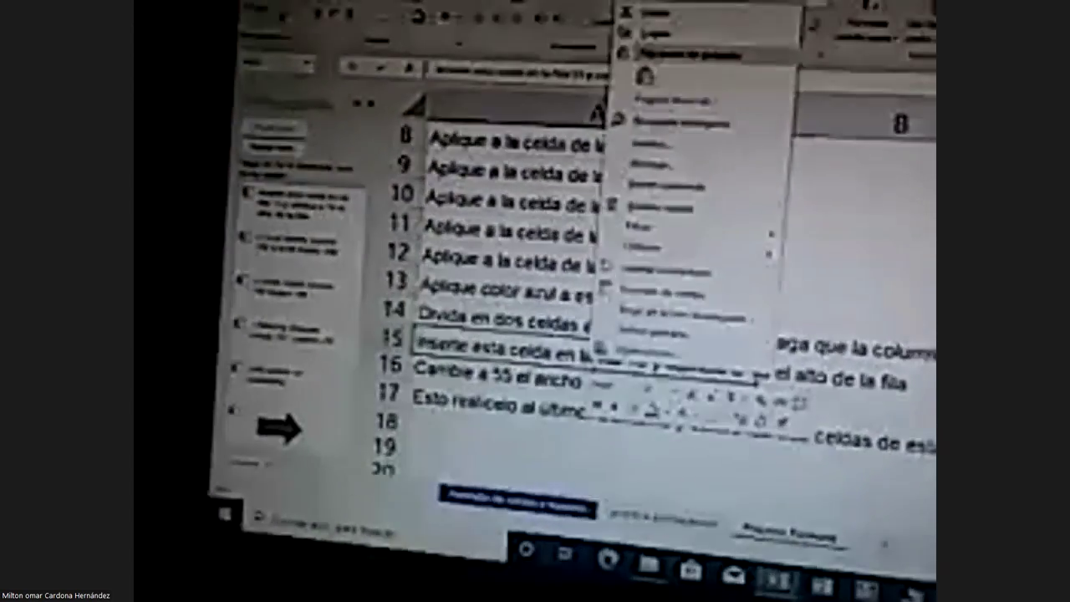
{"action": "key", "text": "Escape"}
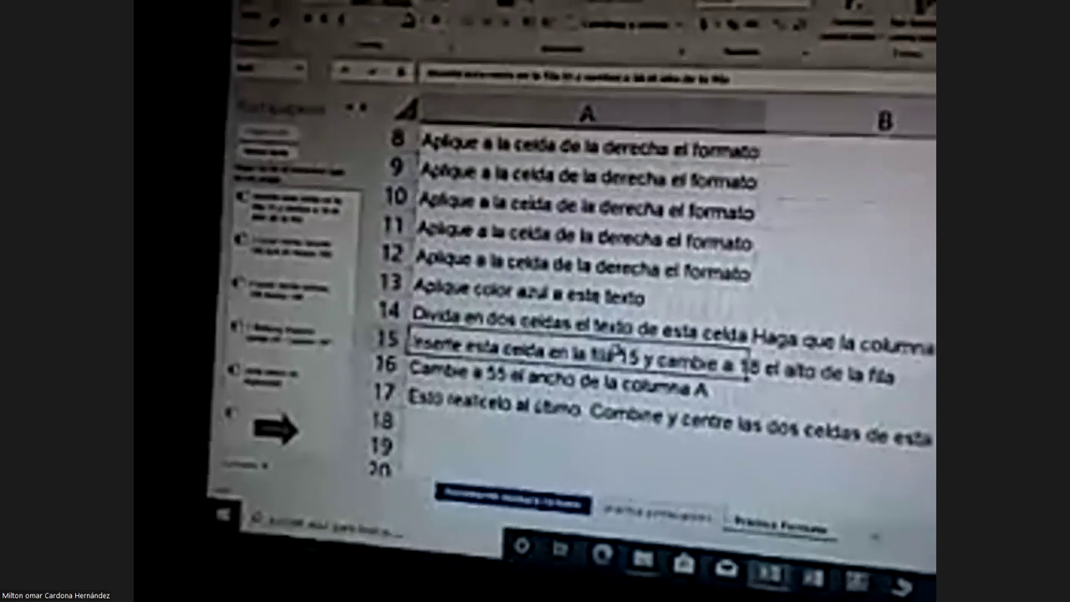
{"action": "right_click", "coordinate": [614, 351]}
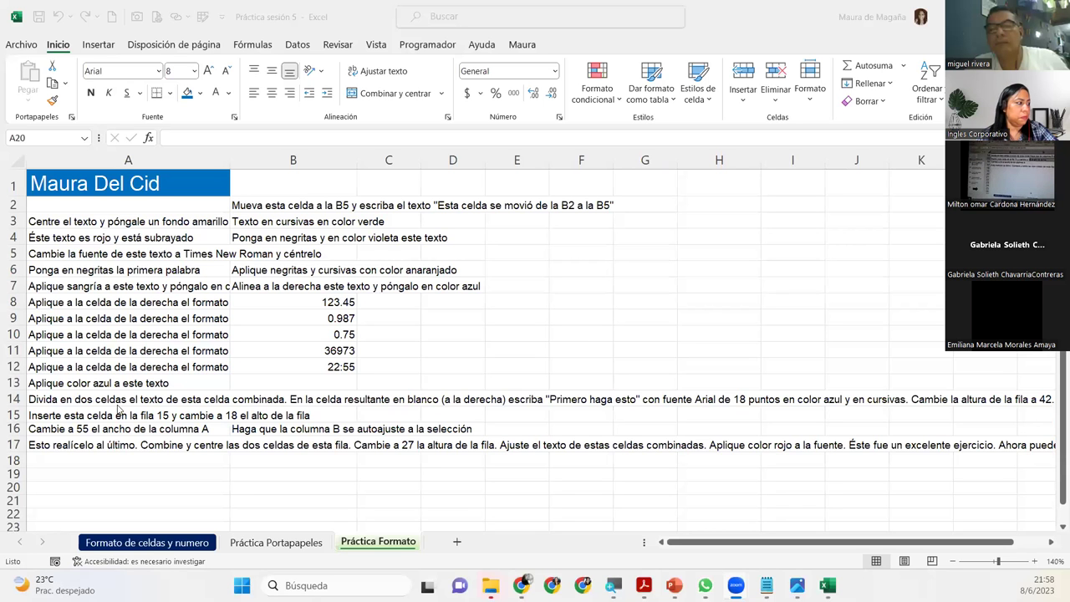
Step: Review cells A17, A15, A19, A4 and B16 on the participant's Práctica Formato sheet
{"action": "left_click", "coordinate": [69, 443]}
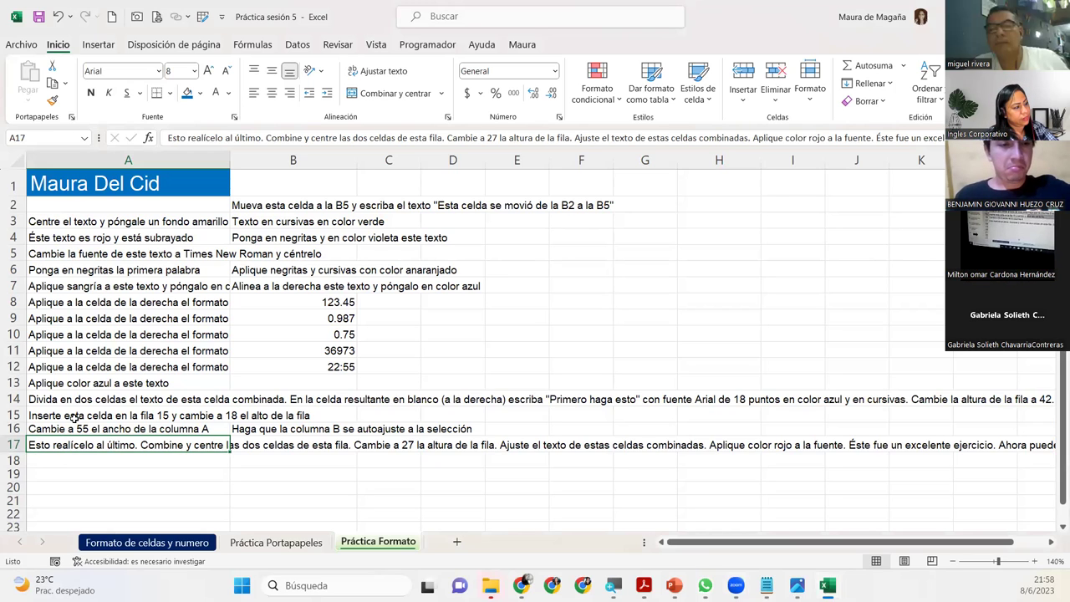
{"action": "left_click", "coordinate": [73, 418]}
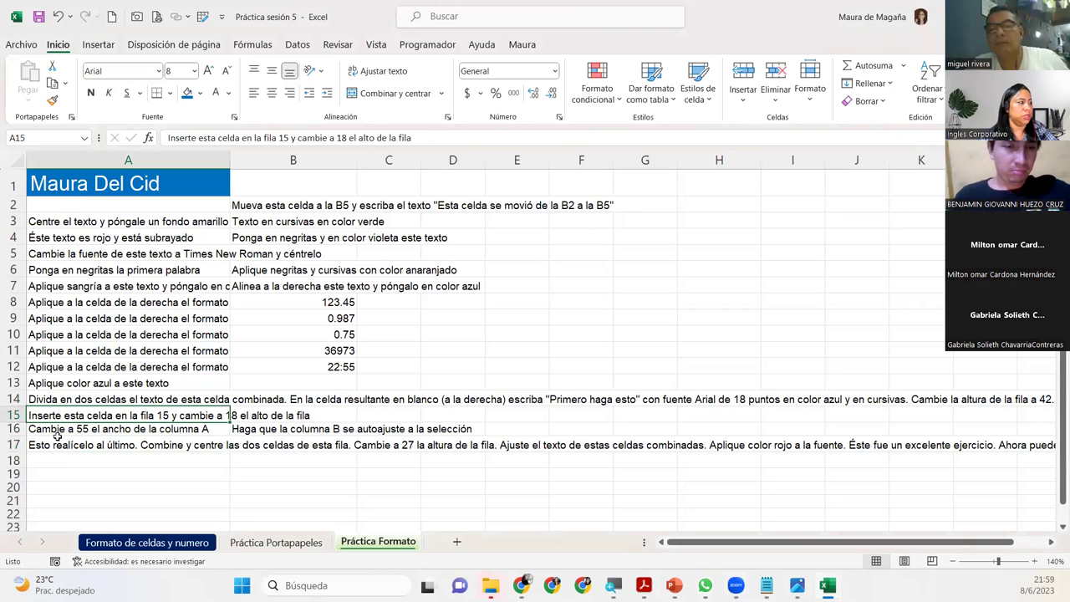
{"action": "left_click", "coordinate": [145, 475]}
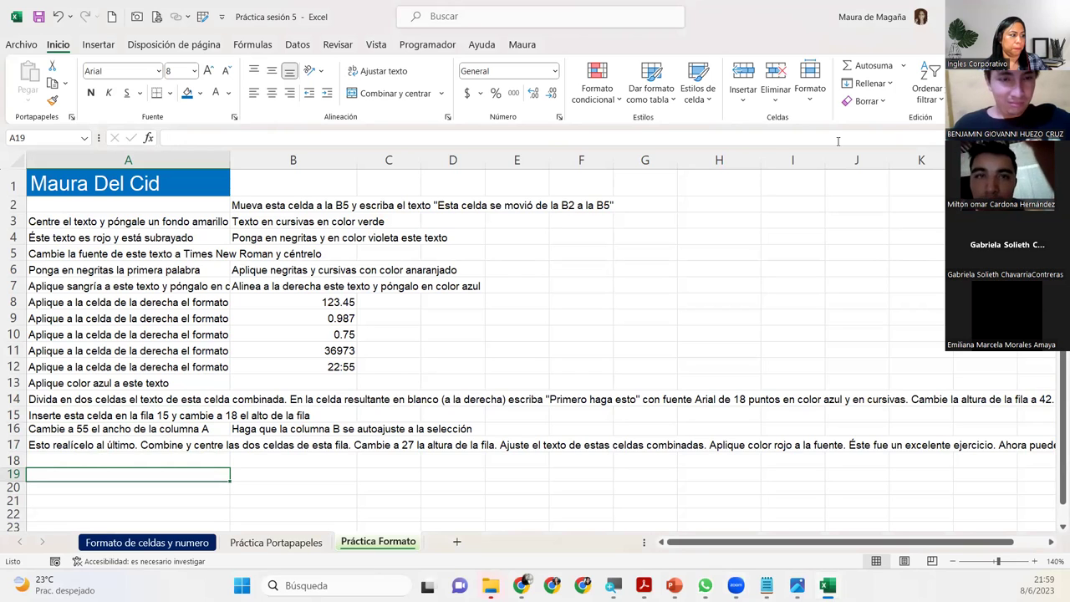
{"action": "left_click", "coordinate": [91, 231]}
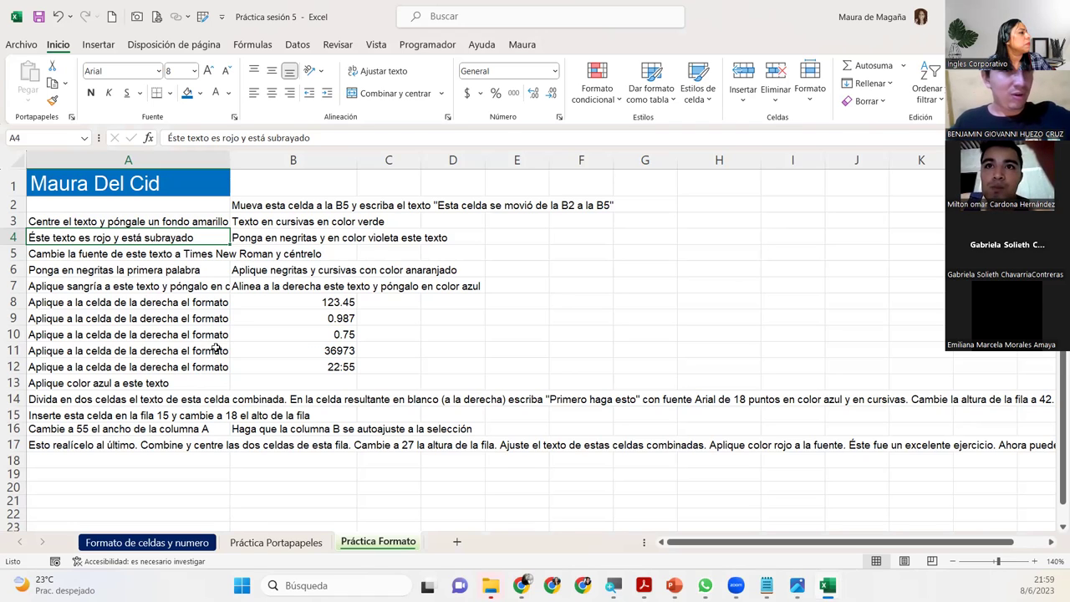
{"action": "left_click", "coordinate": [272, 432]}
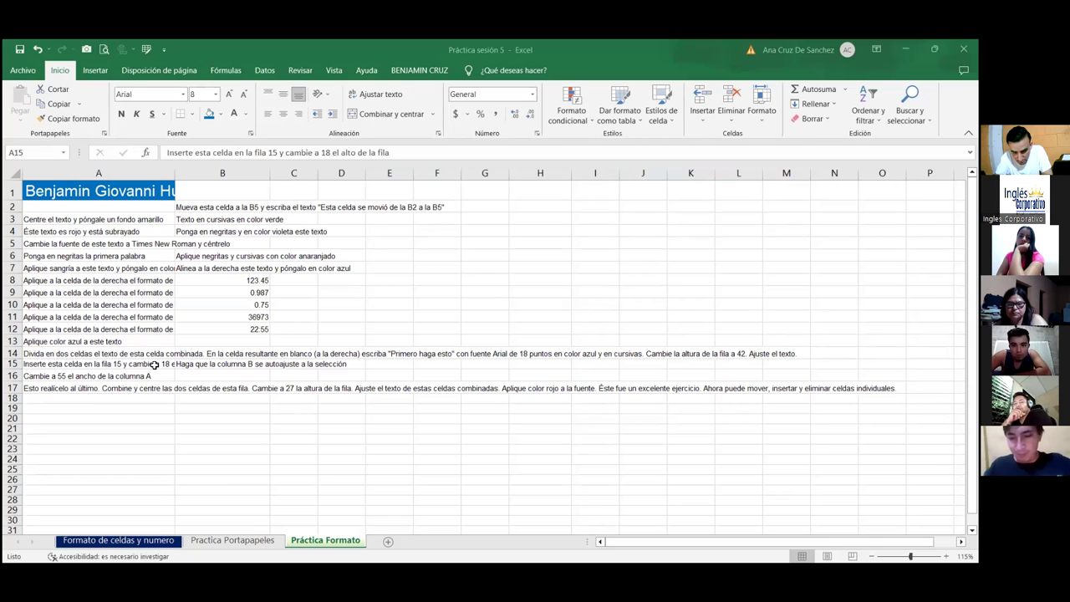
Step: Check the contents of A15 and B15, then undo the row 15 cell insertion
{"action": "left_click", "coordinate": [154, 366]}
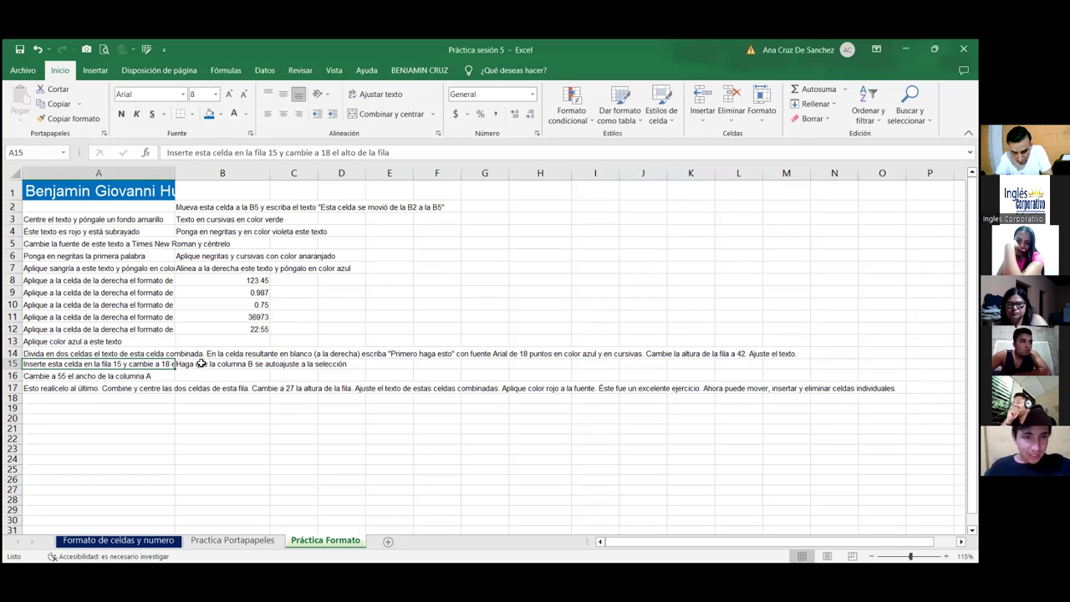
{"action": "left_click", "coordinate": [202, 364]}
{"action": "left_click", "coordinate": [203, 378]}
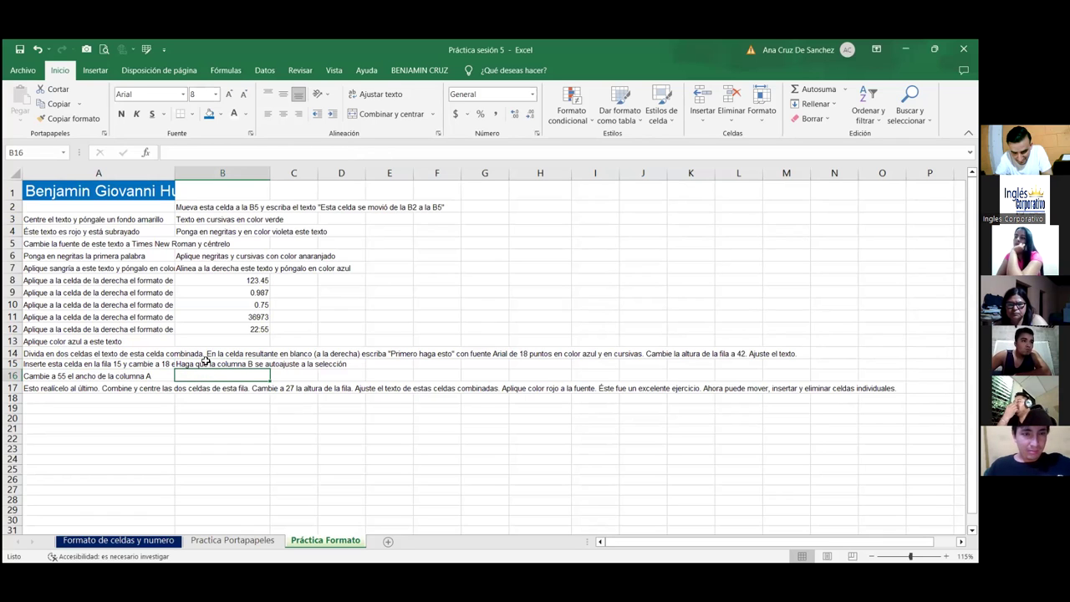
{"action": "left_click", "coordinate": [204, 362]}
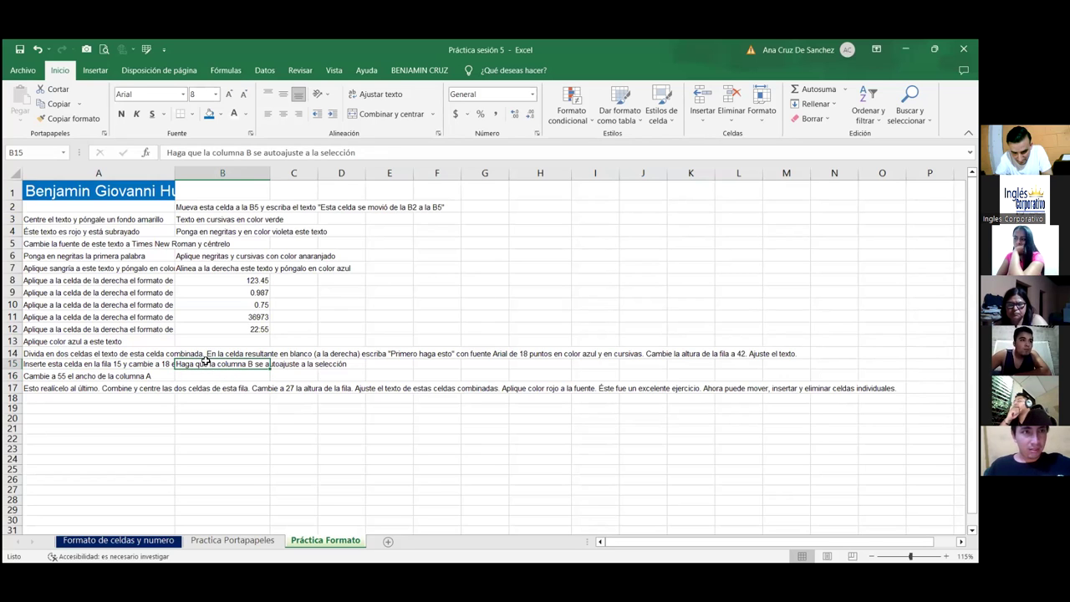
{"action": "key", "text": "ctrl+z"}
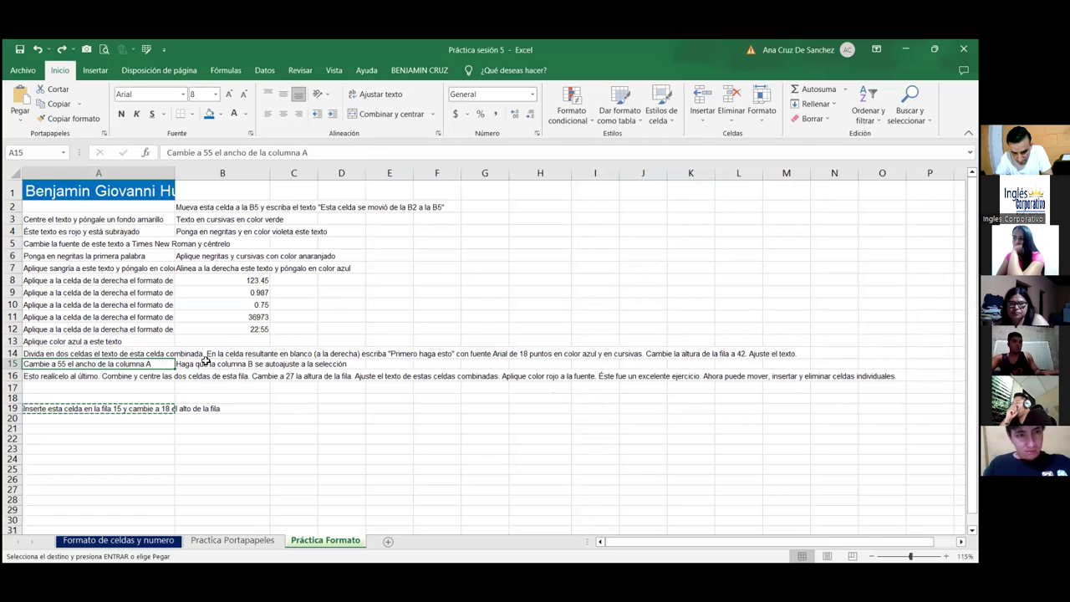
Step: Cut the A19 instruction cell and select A15 as its destination
{"action": "left_click", "coordinate": [142, 408]}
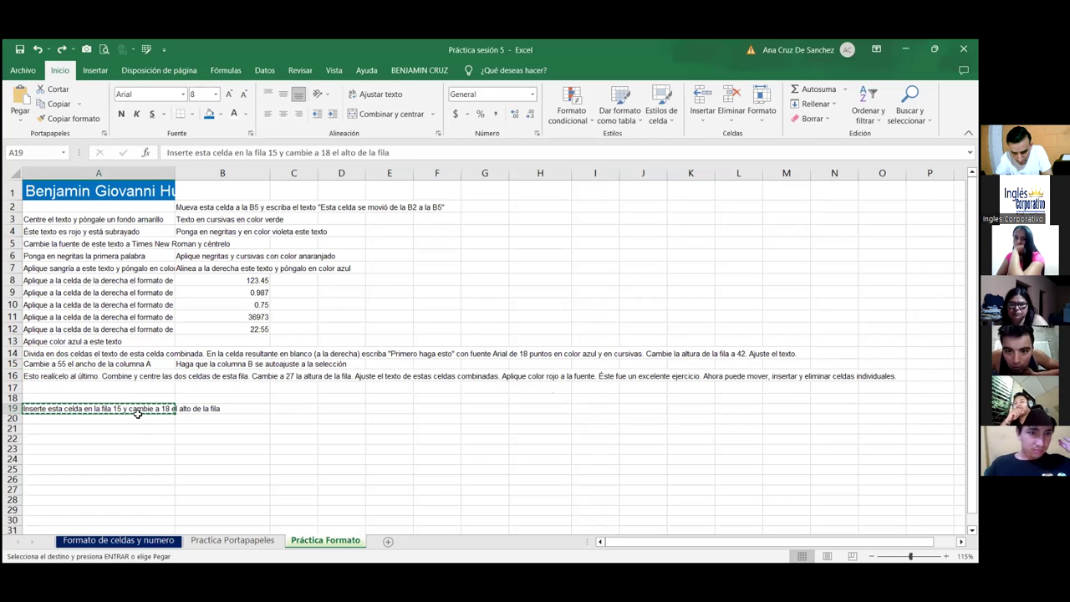
{"action": "left_click", "coordinate": [138, 417]}
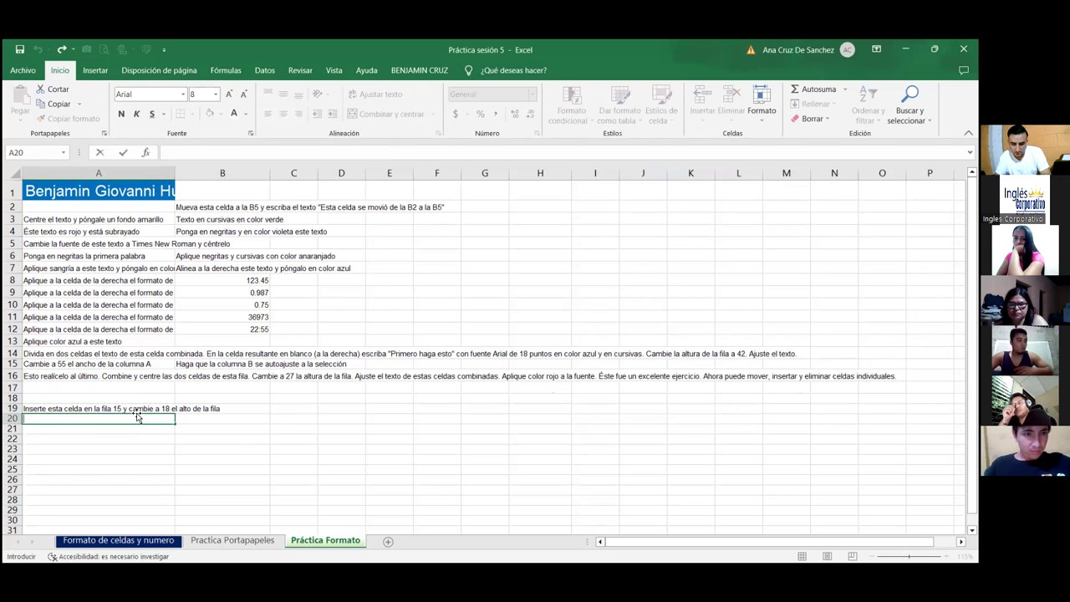
{"action": "key", "text": "Escape"}
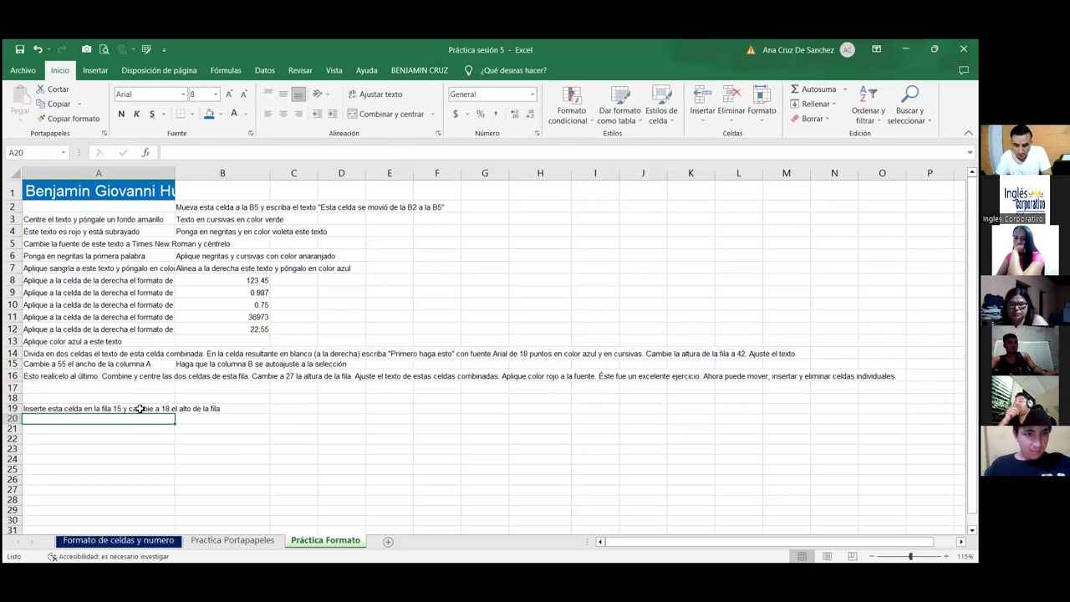
{"action": "left_click", "coordinate": [140, 409]}
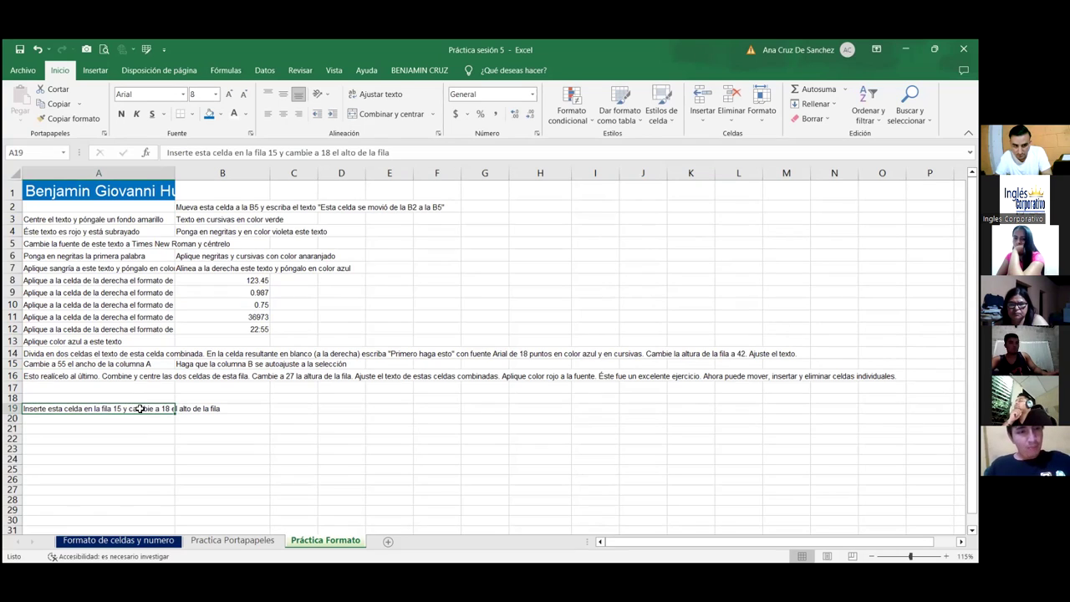
{"action": "key", "text": "ctrl+x"}
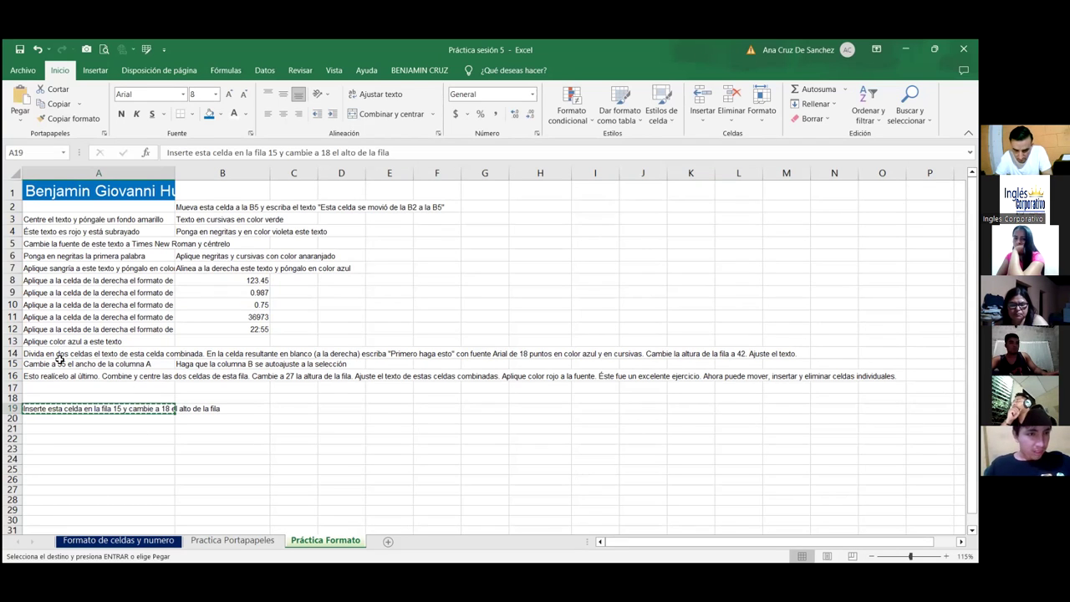
{"action": "left_click", "coordinate": [41, 365]}
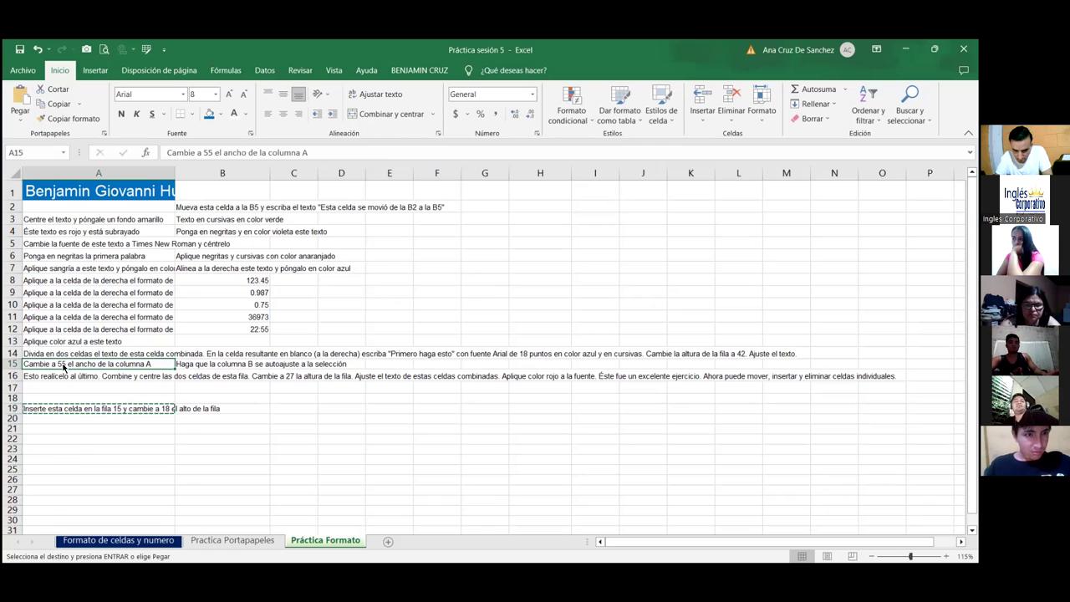
Step: Insert the cut A19 cell at A15 with Insertar celdas cortadas, then select B15
{"action": "right_click", "coordinate": [40, 364]}
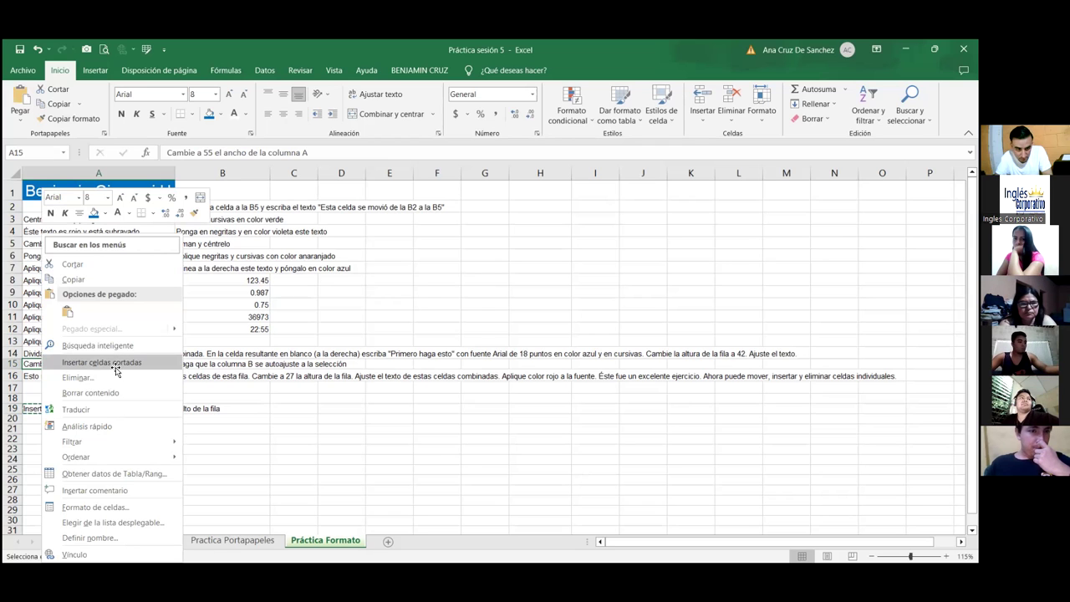
{"action": "left_click", "coordinate": [116, 364]}
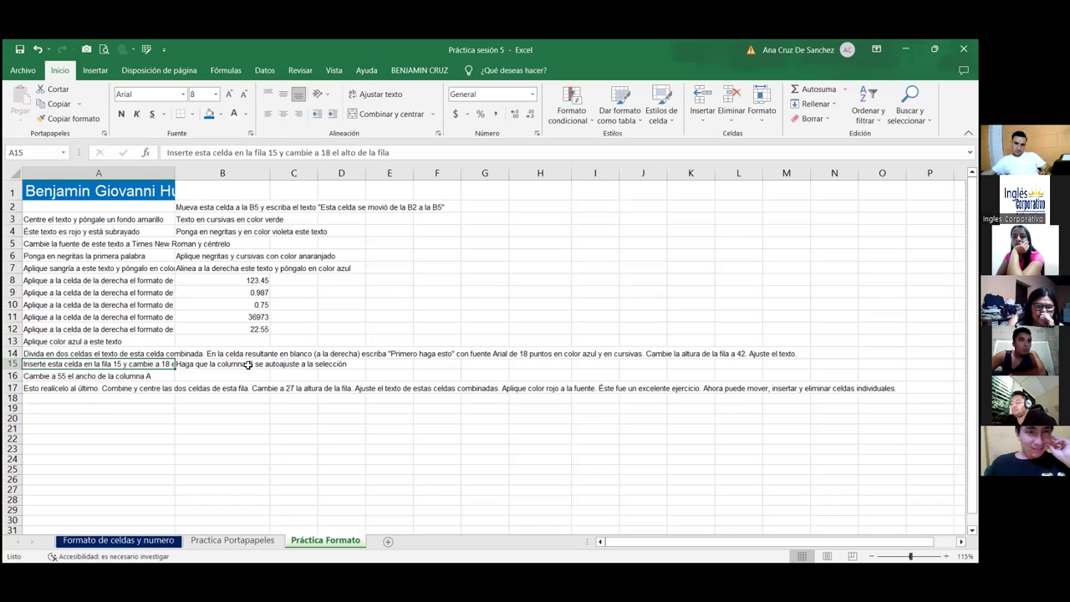
{"action": "left_click", "coordinate": [249, 365]}
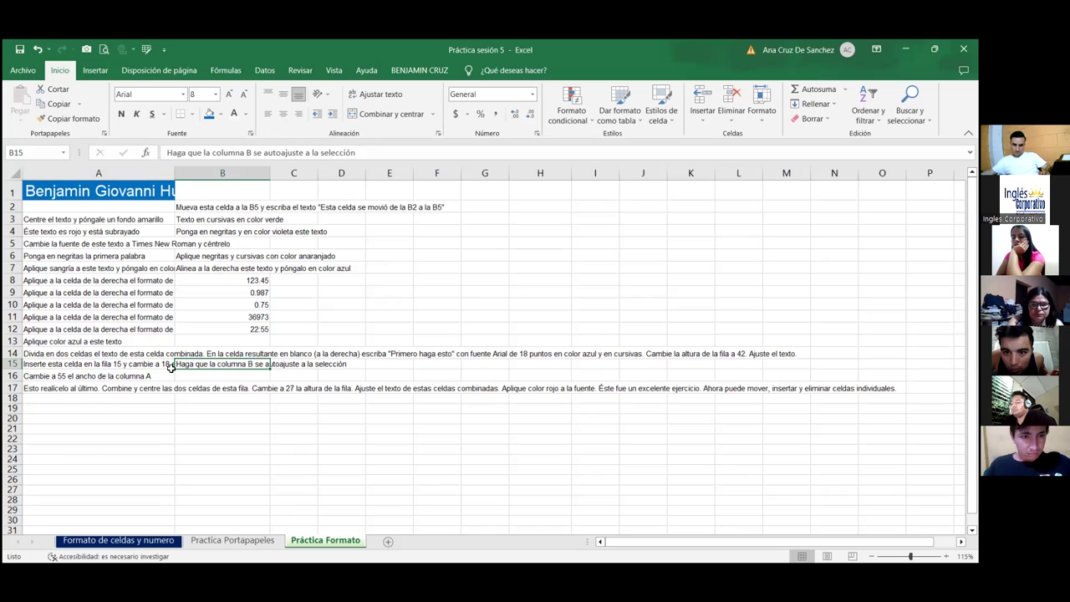
Step: Drag the 'Haga que la columna B se autoajuste a la selección' cell from B15 to B16
{"action": "double_click", "coordinate": [219, 365]}
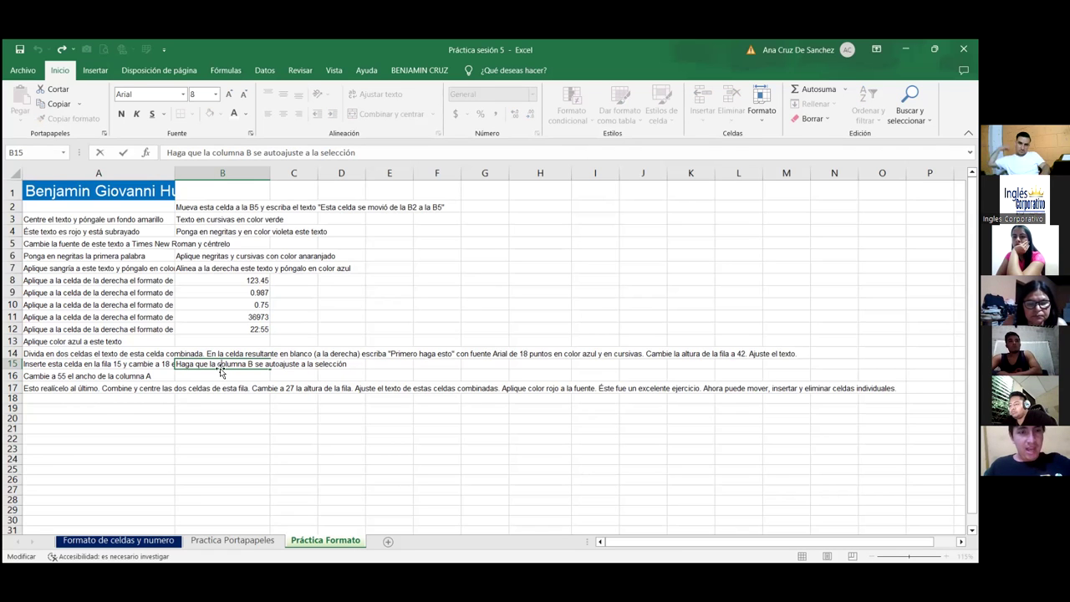
{"action": "key", "text": "Return"}
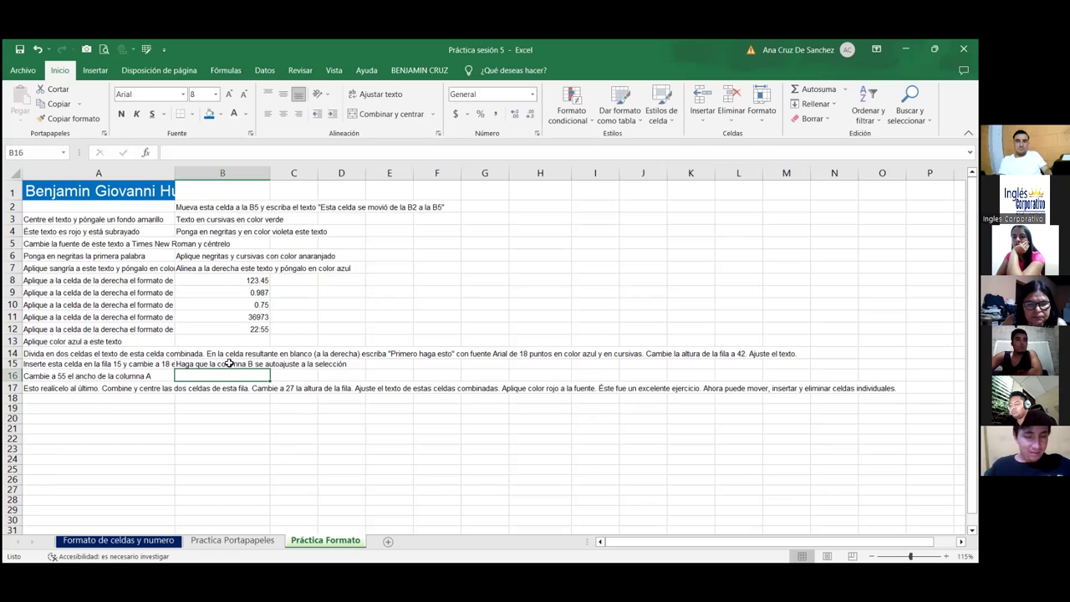
{"action": "mouse_move", "coordinate": [228, 364]}
{"action": "left_mouse_down"}
{"action": "mouse_move", "coordinate": [229, 372]}
{"action": "mouse_move", "coordinate": [230, 364]}
{"action": "left_mouse_up"}
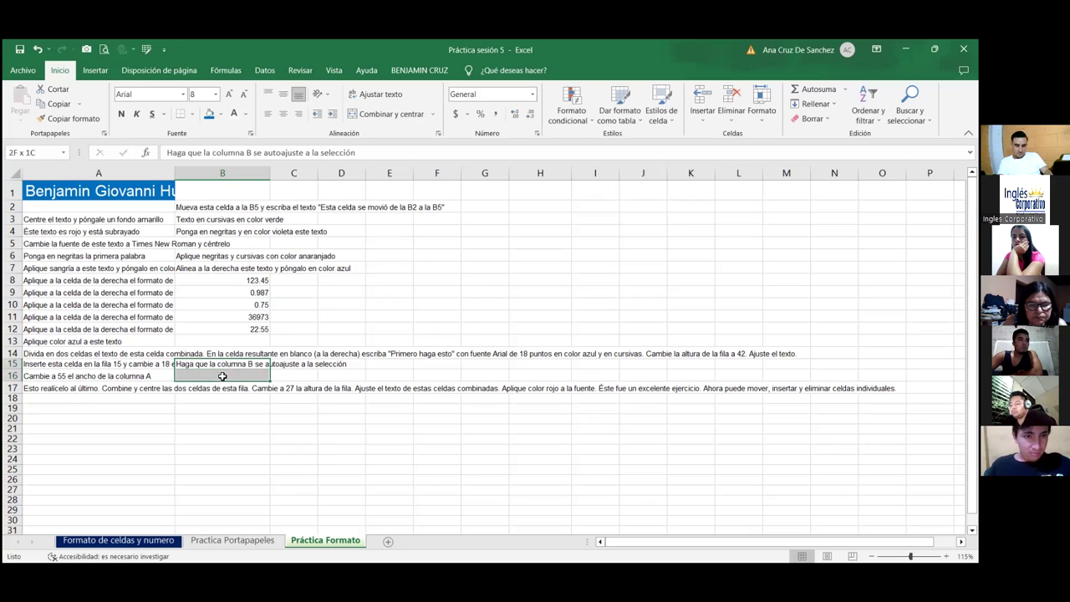
{"action": "left_click_drag", "start_coordinate": [239, 364], "coordinate": [236, 370]}
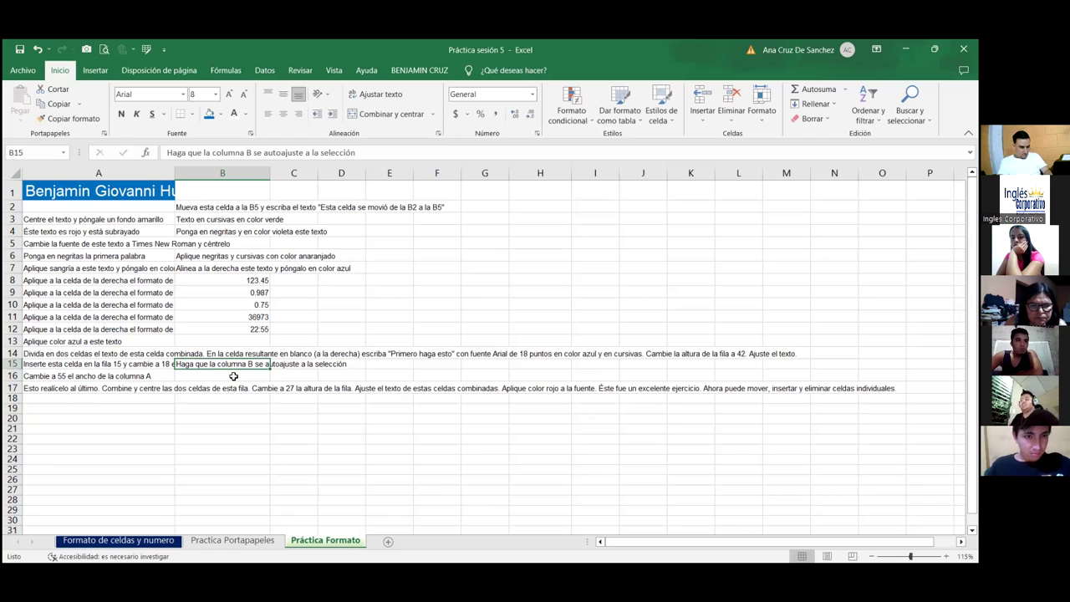
{"action": "left_click_drag", "start_coordinate": [235, 373], "coordinate": [232, 382]}
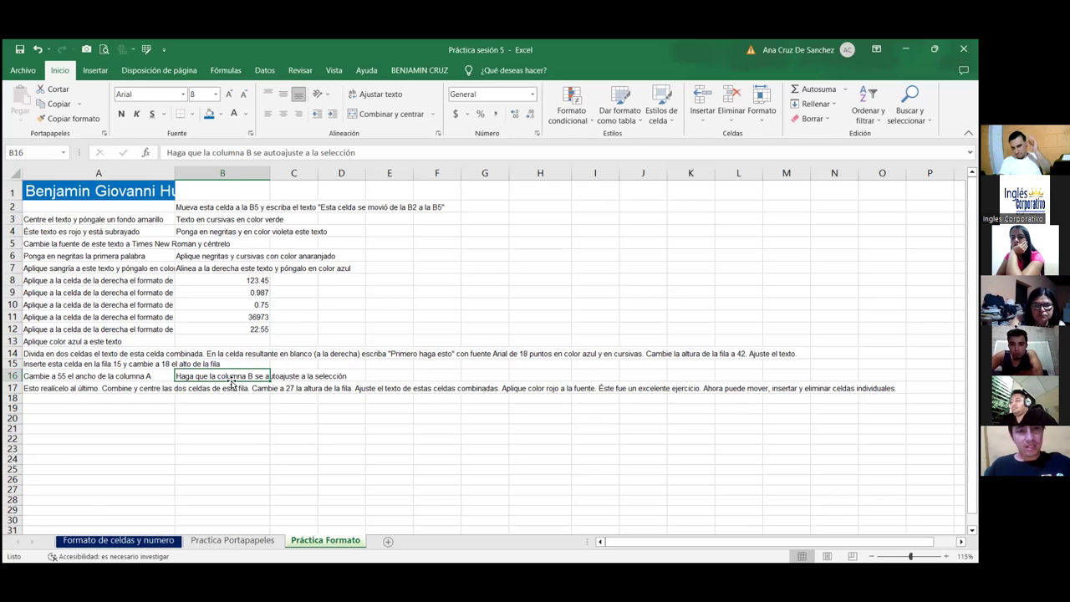
{"action": "left_click", "coordinate": [239, 387]}
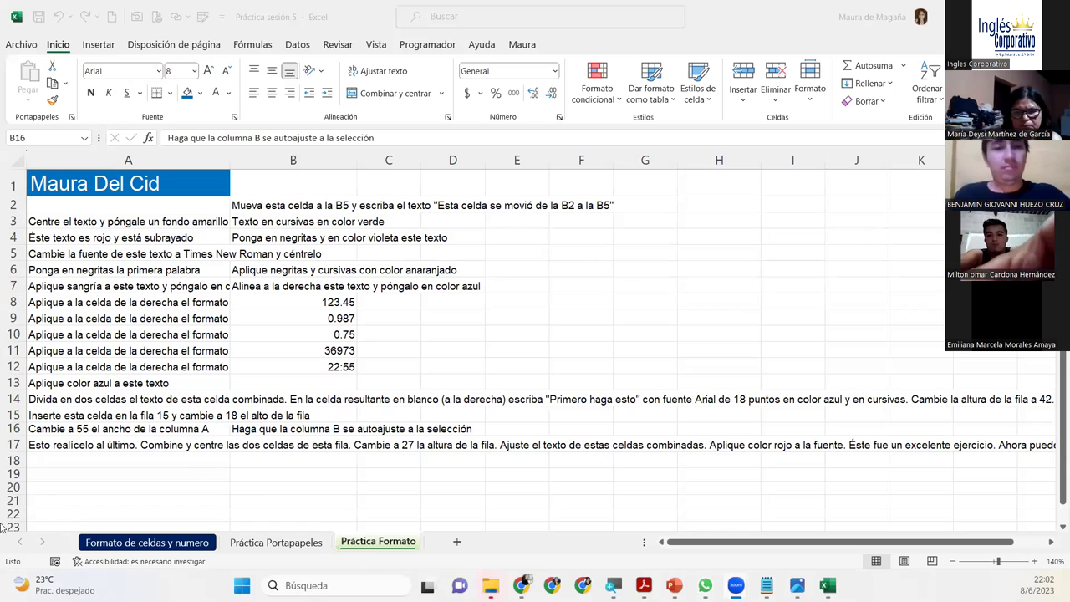
{"action": "left_click", "coordinate": [184, 413]}
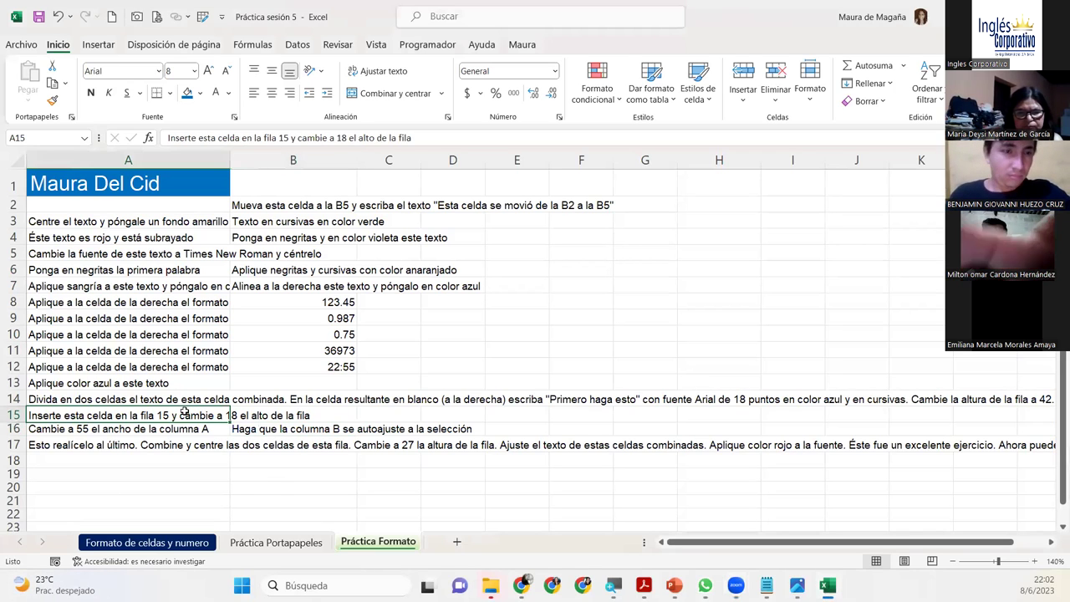
{"action": "left_click", "coordinate": [164, 440]}
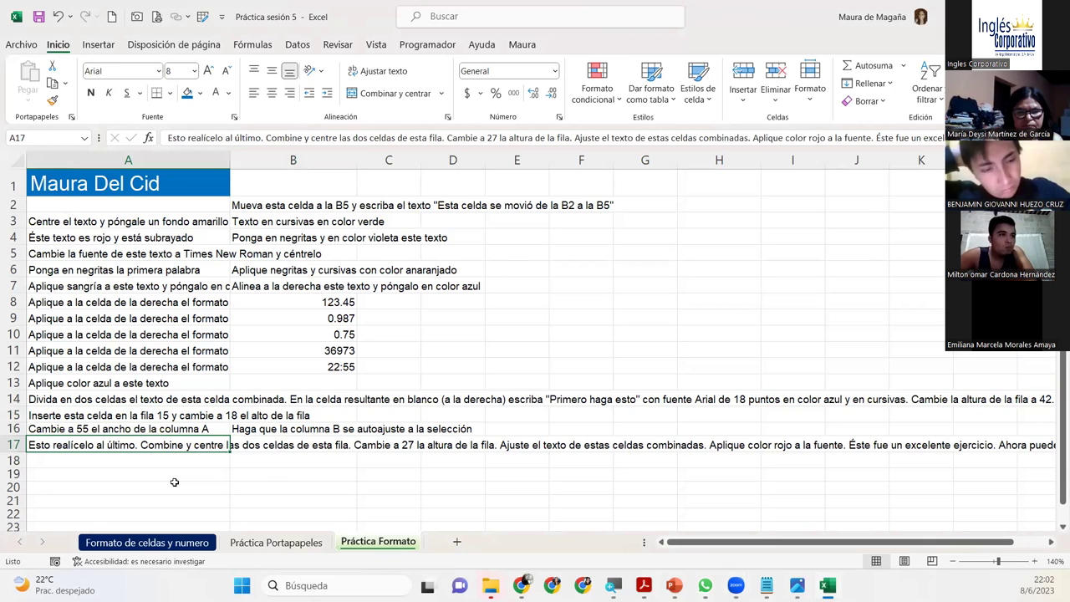
{"action": "left_click", "coordinate": [217, 424]}
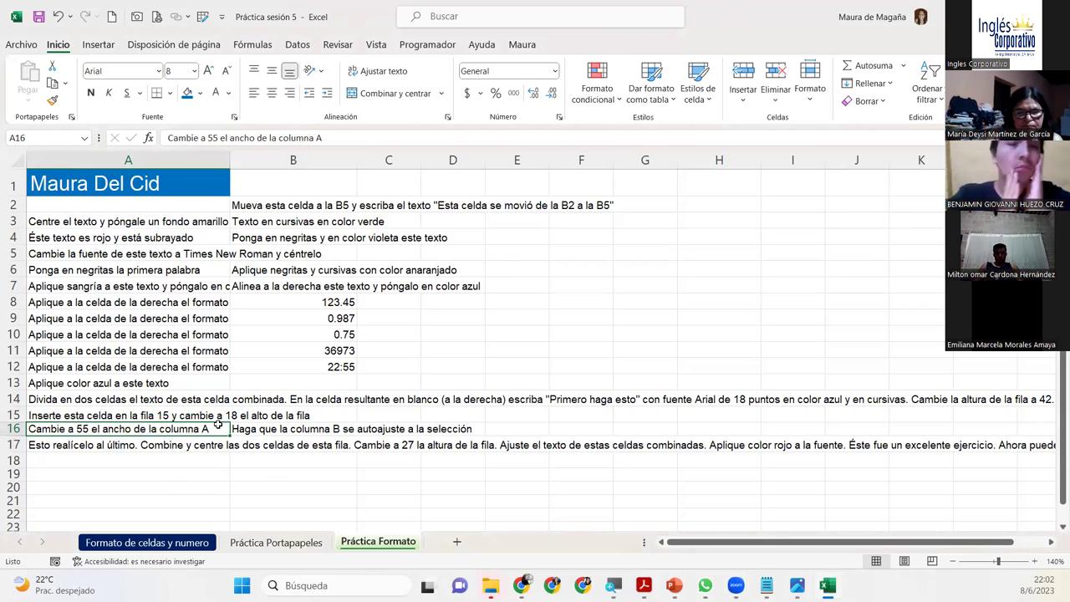
{"action": "left_click", "coordinate": [251, 432]}
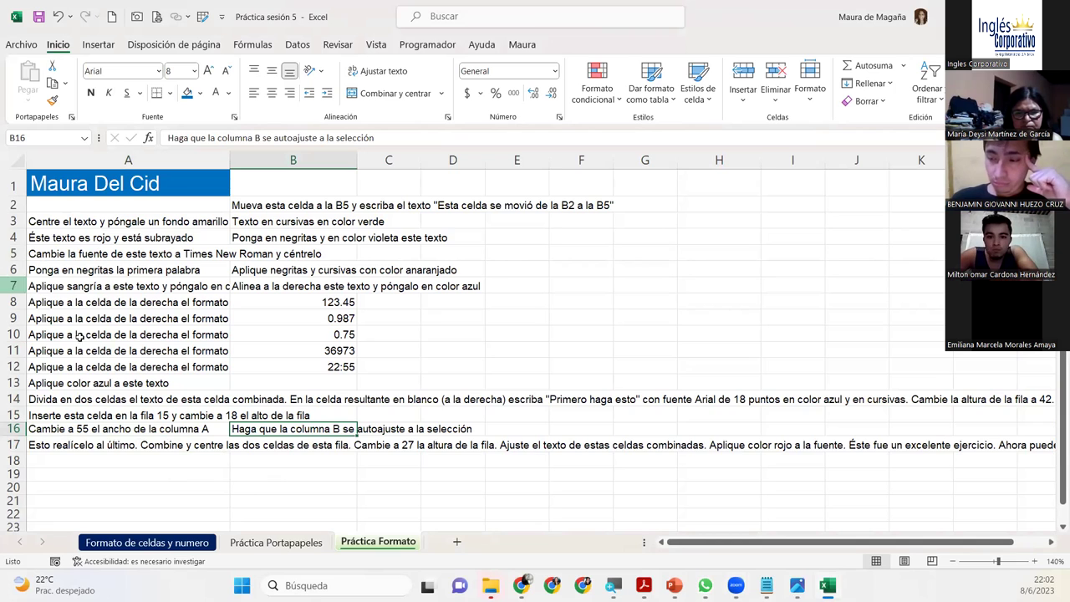
{"action": "left_click", "coordinate": [129, 236]}
{"action": "left_click", "coordinate": [129, 222]}
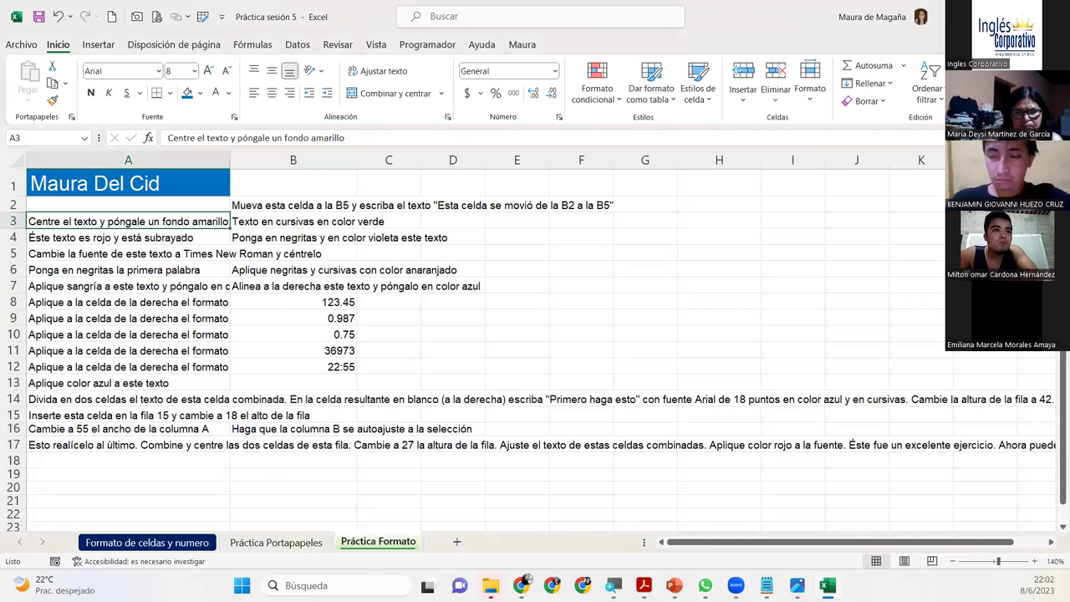
{"action": "key", "text": "alt+Tab"}
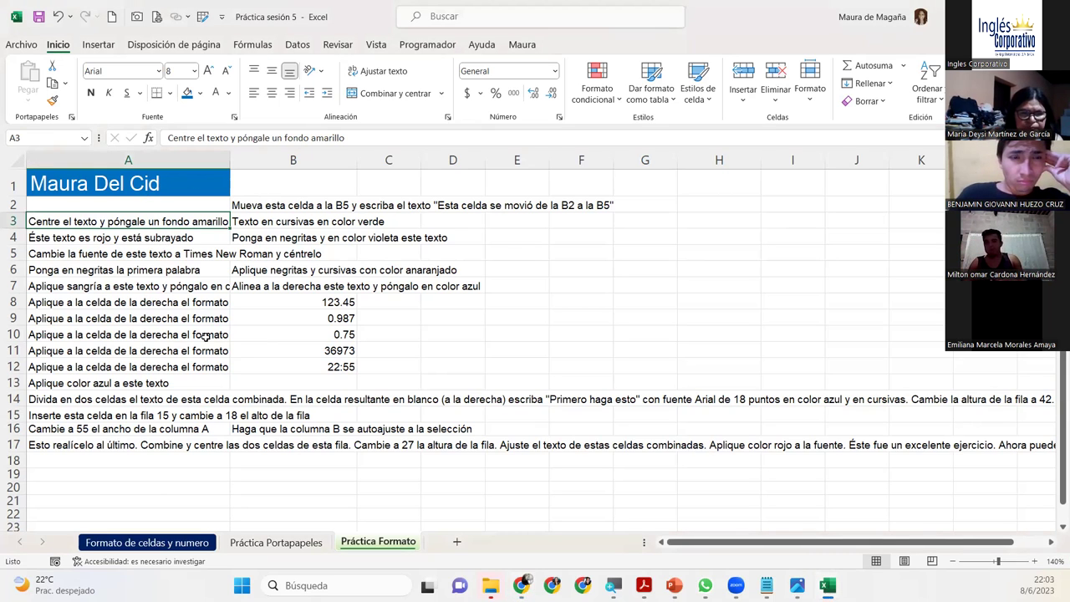
Step: Centre the text in A3 and give the cell a yellow Color de relleno
{"action": "left_click", "coordinate": [134, 237]}
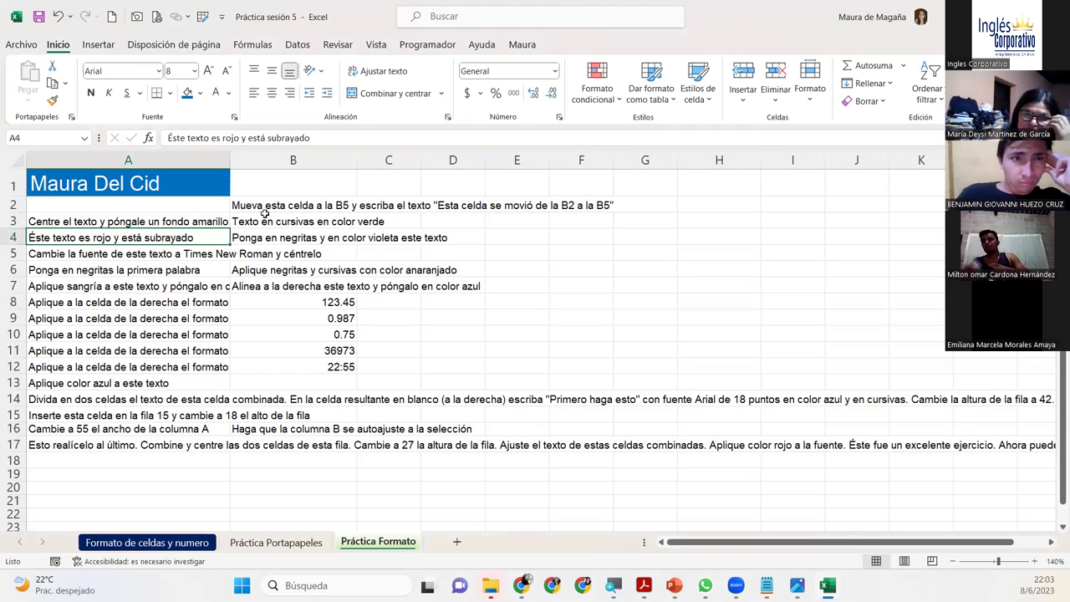
{"action": "left_click", "coordinate": [180, 215]}
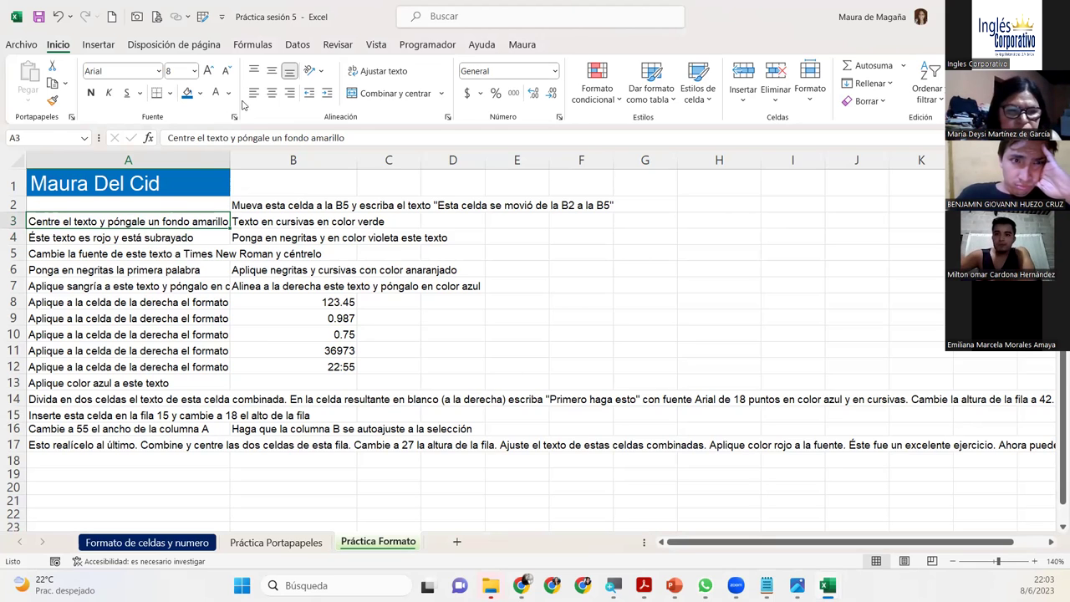
{"action": "left_click", "coordinate": [273, 98]}
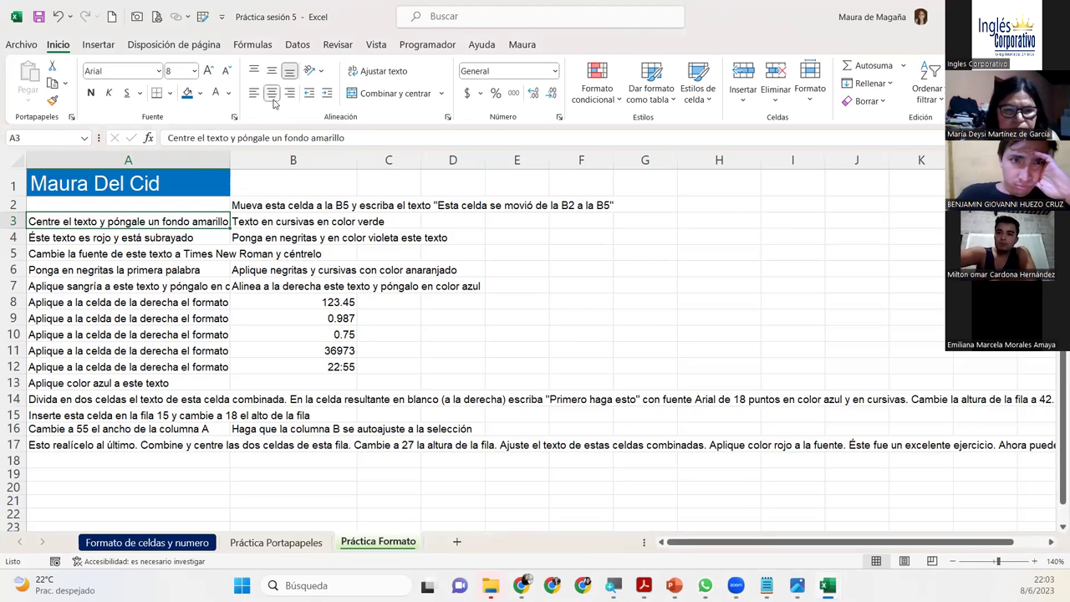
{"action": "left_click", "coordinate": [200, 98]}
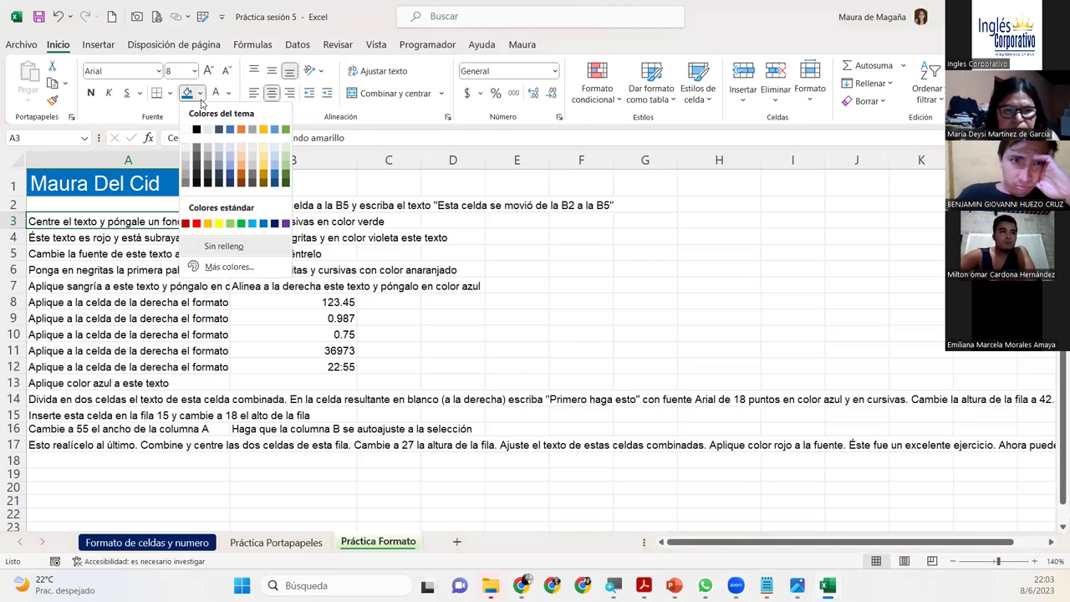
{"action": "left_click", "coordinate": [219, 224]}
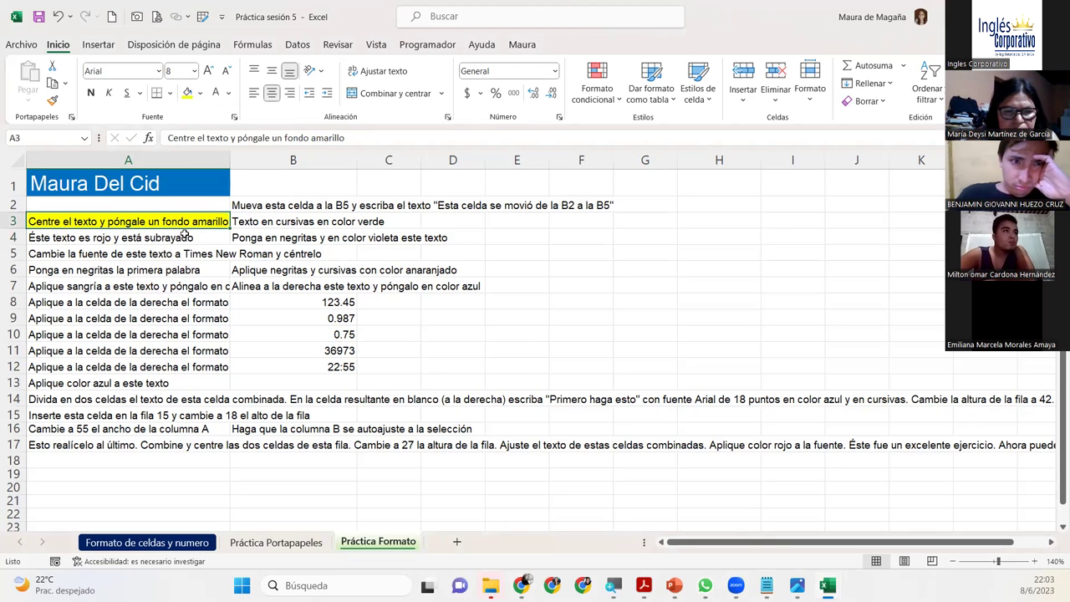
{"action": "left_click", "coordinate": [185, 235]}
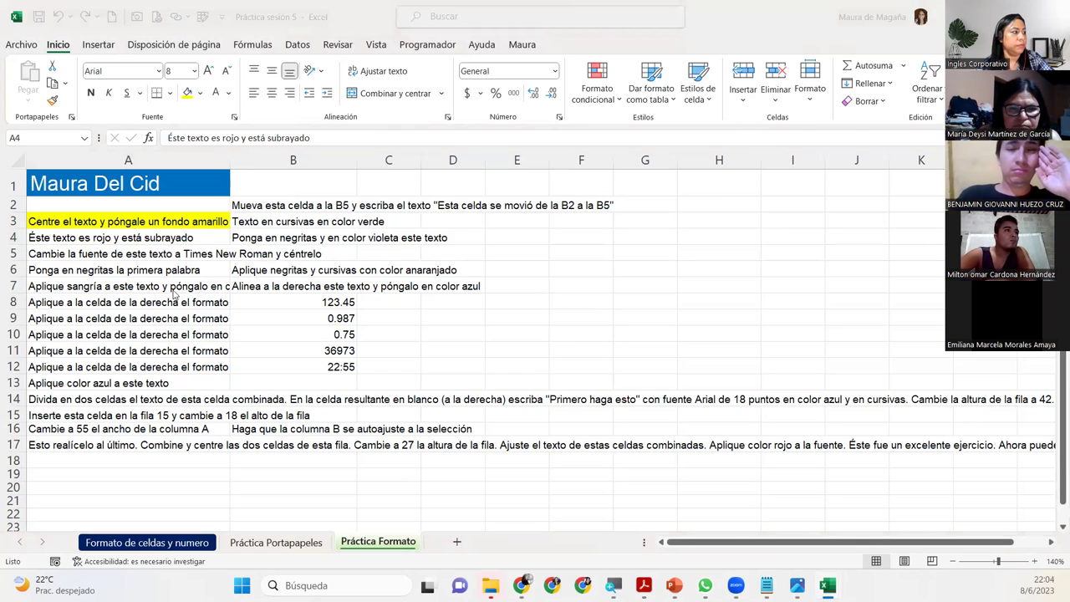
{"action": "left_click", "coordinate": [197, 246]}
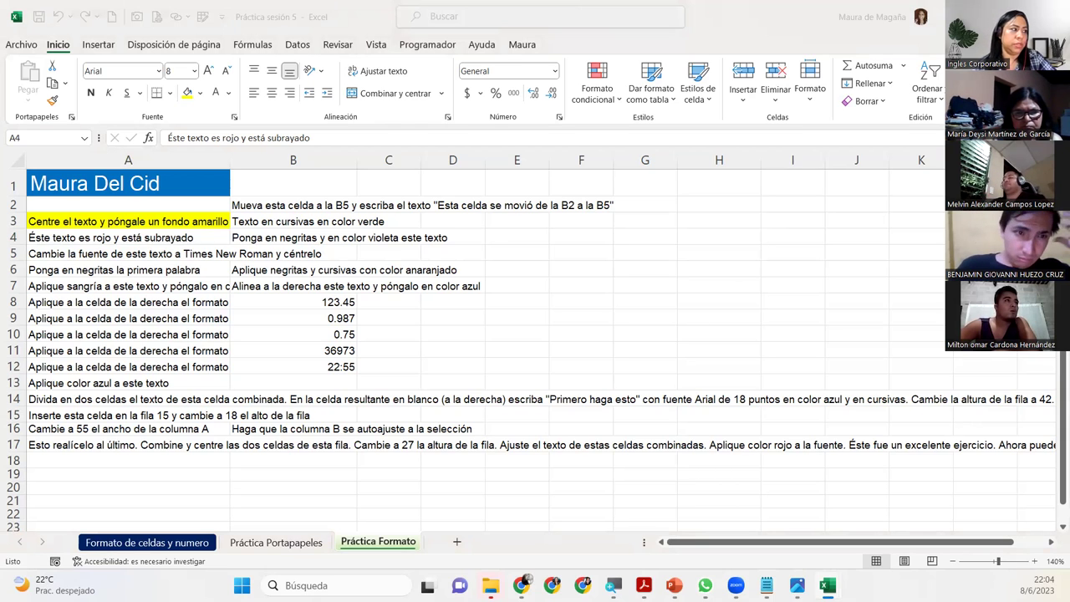
{"action": "left_click", "coordinate": [127, 241]}
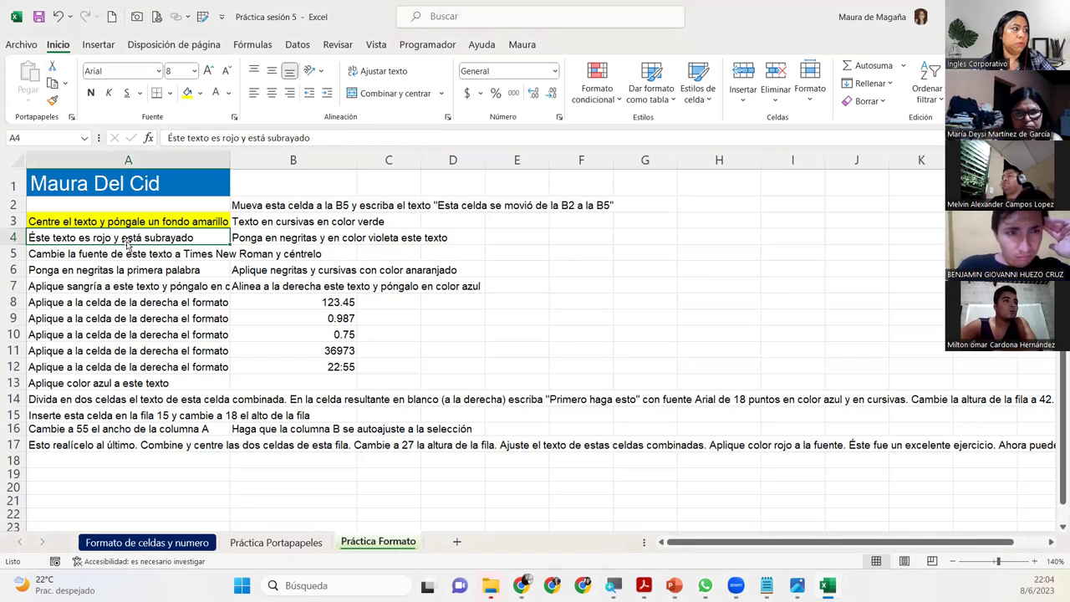